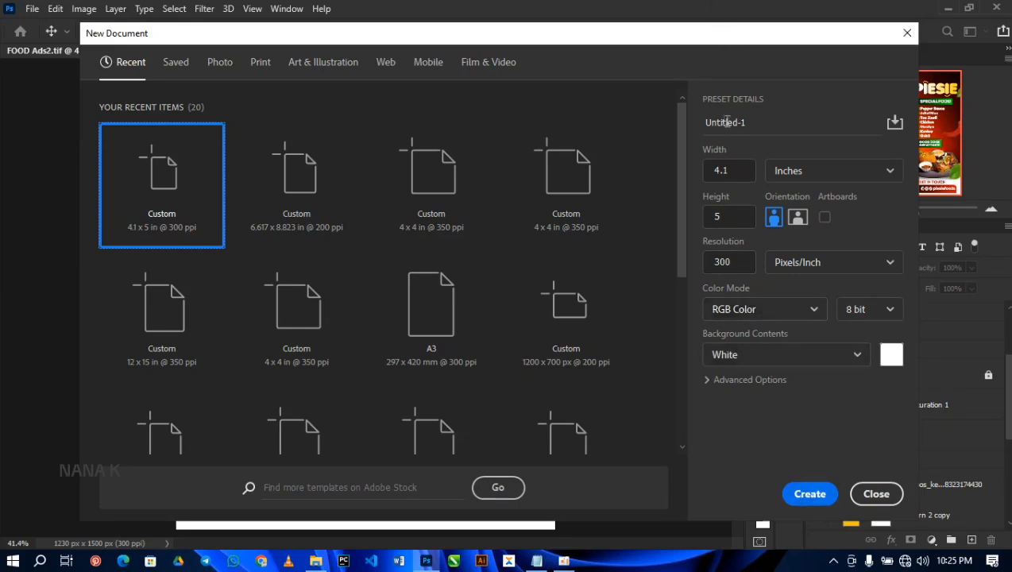
Step: Create a 4.1 x 5 inch, 300 ppi RGB document with a white background, show the rulers and fit the canvas to the window
click(810, 494)
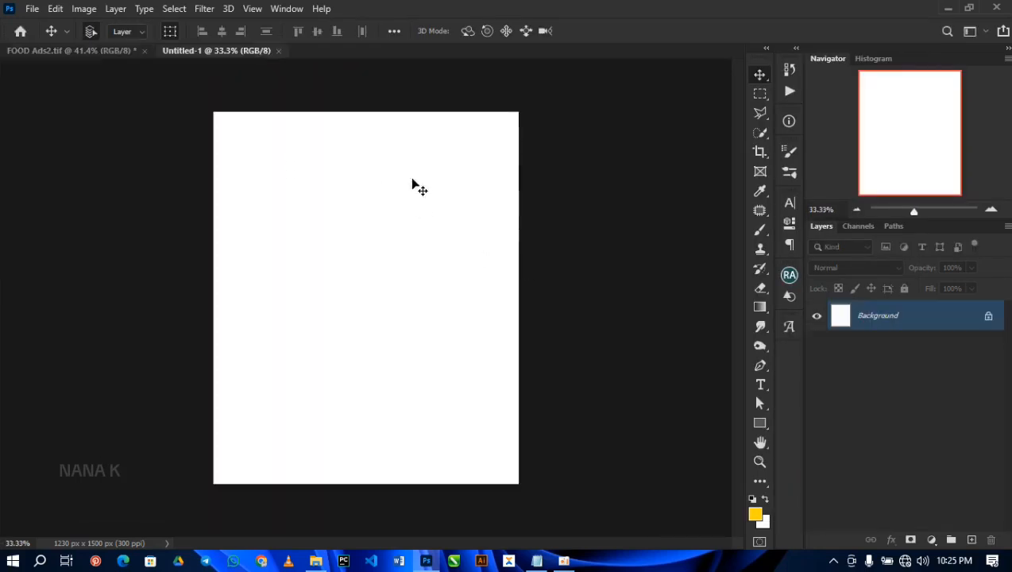
key(ctrl+r)
key(ctrl+0)
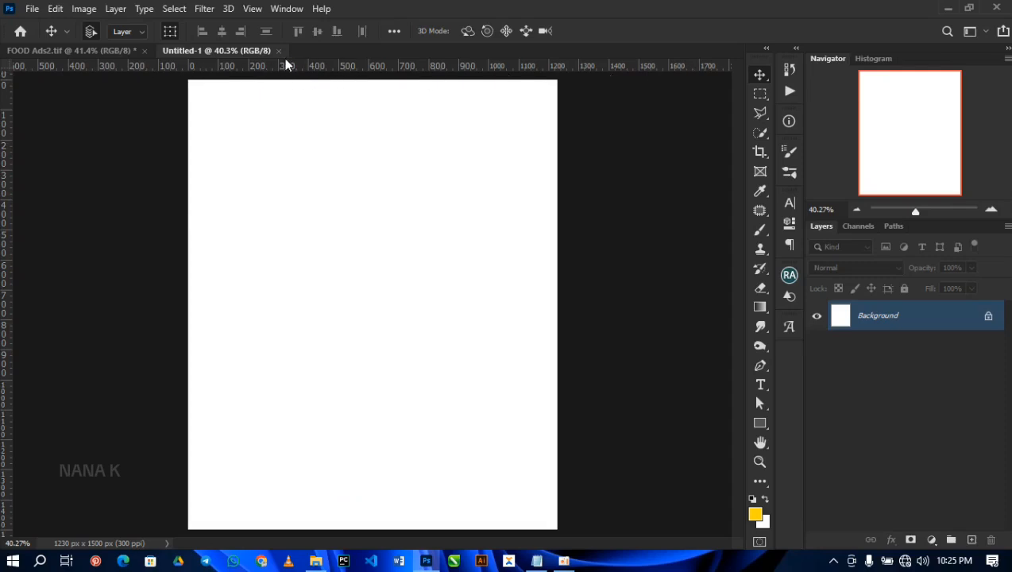
Step: Place horizontal guides at about 210, 450 and 1300 px and vertical guides at the canvas centre and at about 695 px
drag(286, 68, 291, 144)
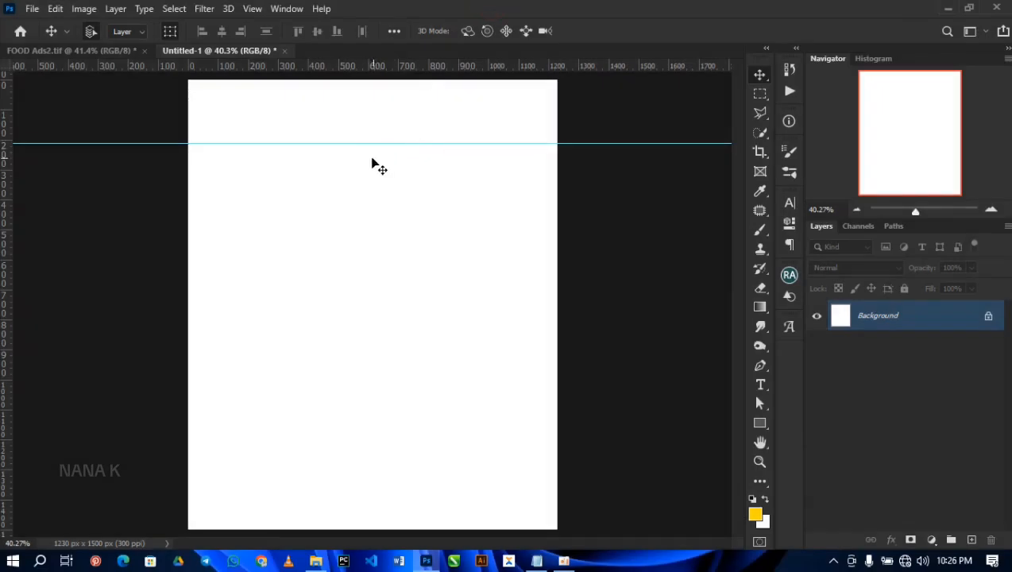
drag(6, 230, 376, 231)
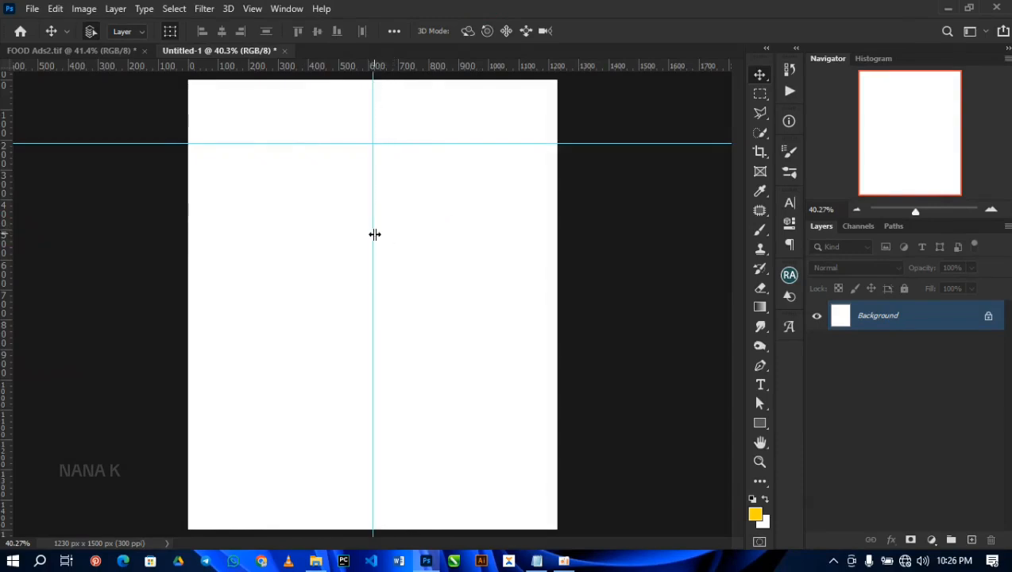
drag(8, 212, 168, 474)
right_click(167, 474)
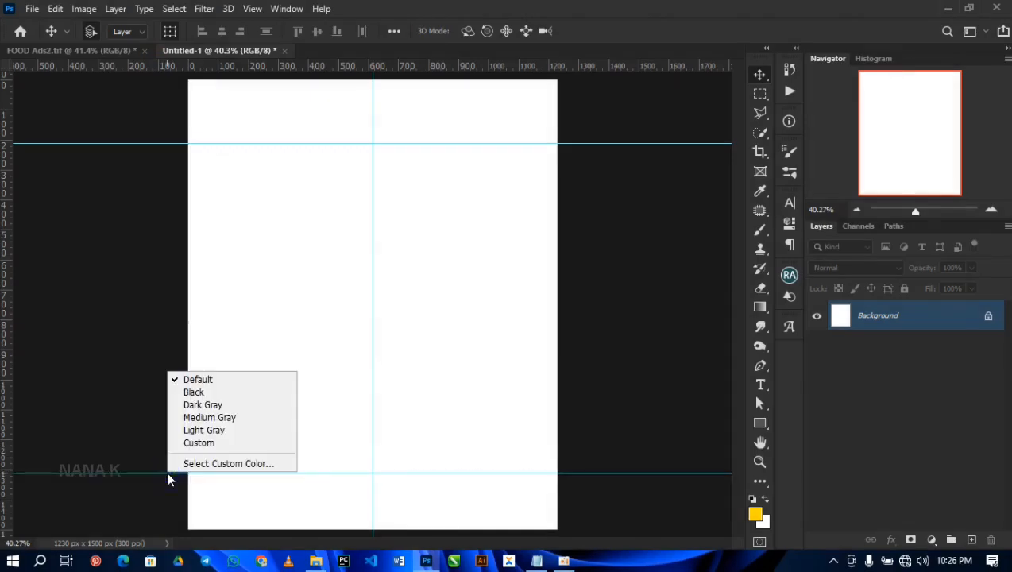
click(411, 3)
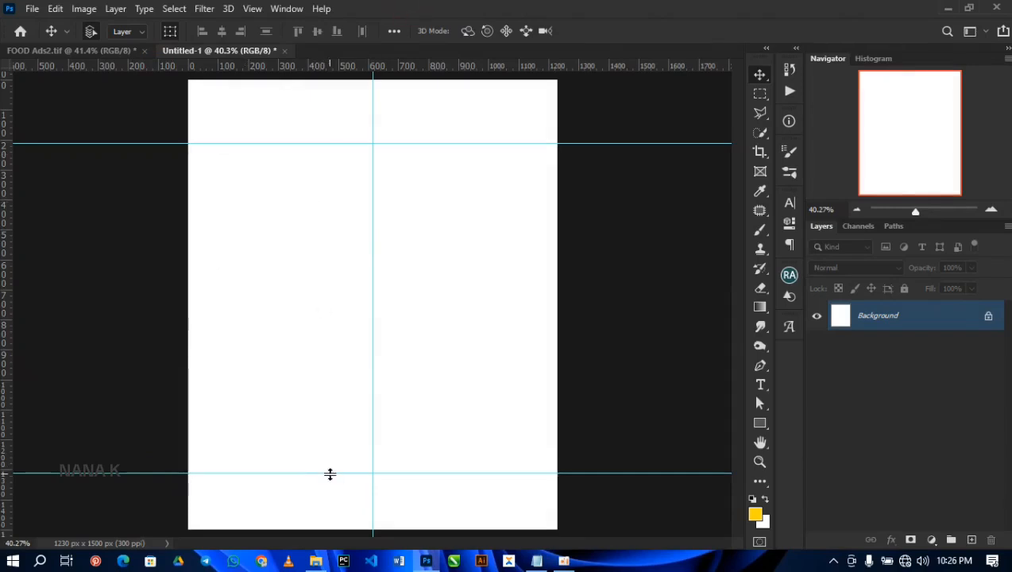
drag(237, 473, 236, 468)
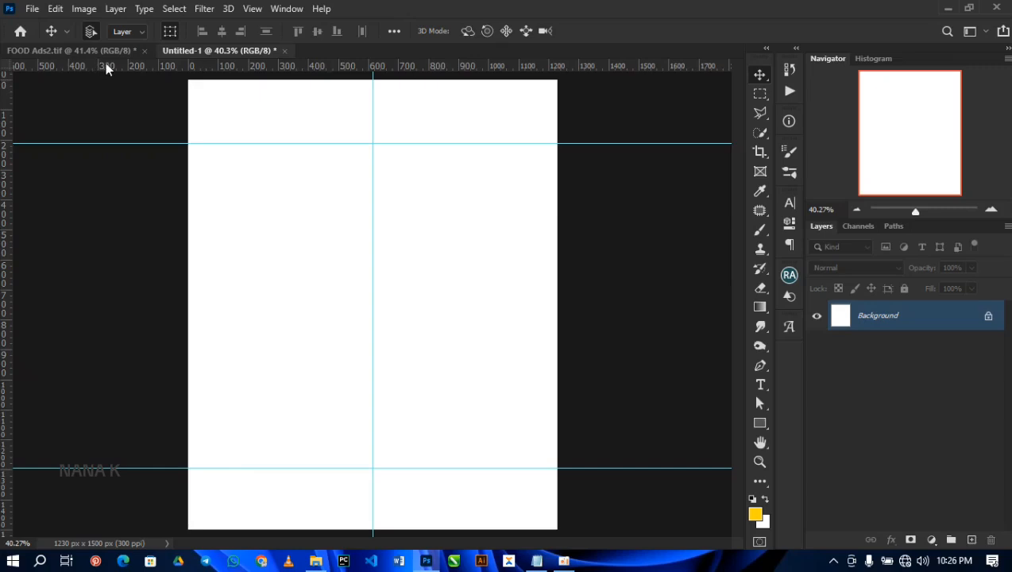
drag(104, 65, 121, 215)
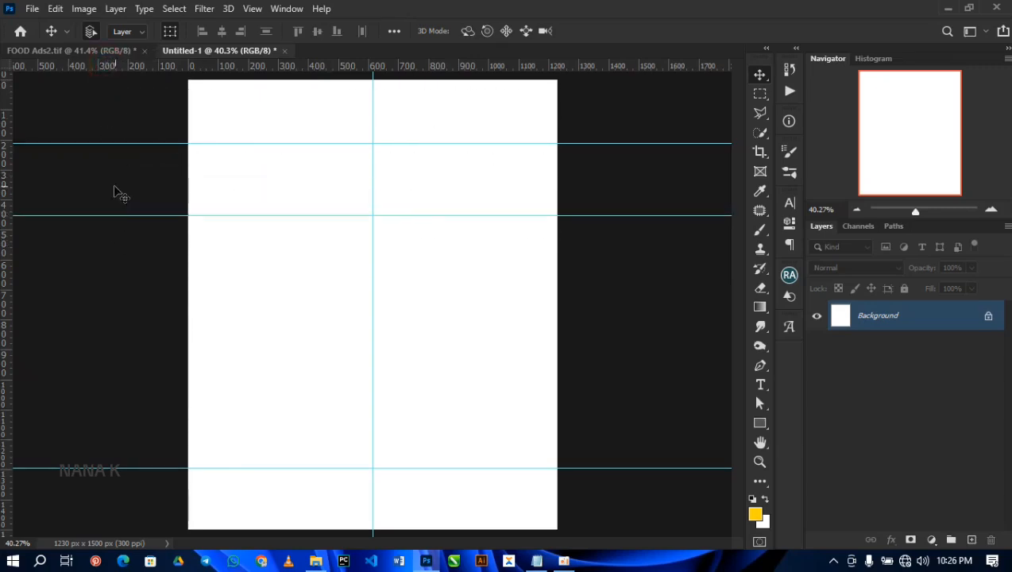
drag(6, 198, 397, 204)
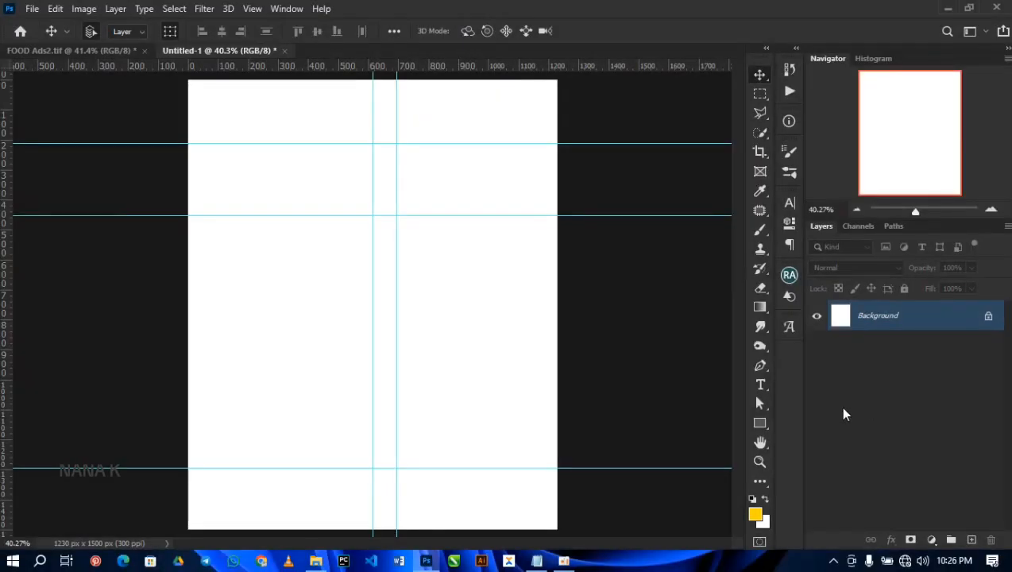
Step: Add a Solid Color fill layer in black (000000) above the background
click(931, 540)
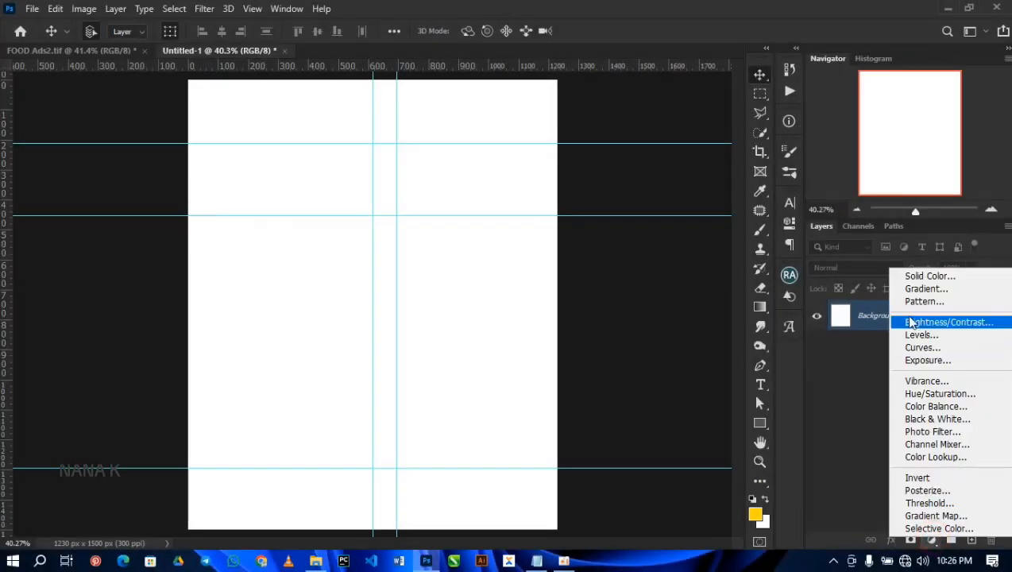
click(914, 273)
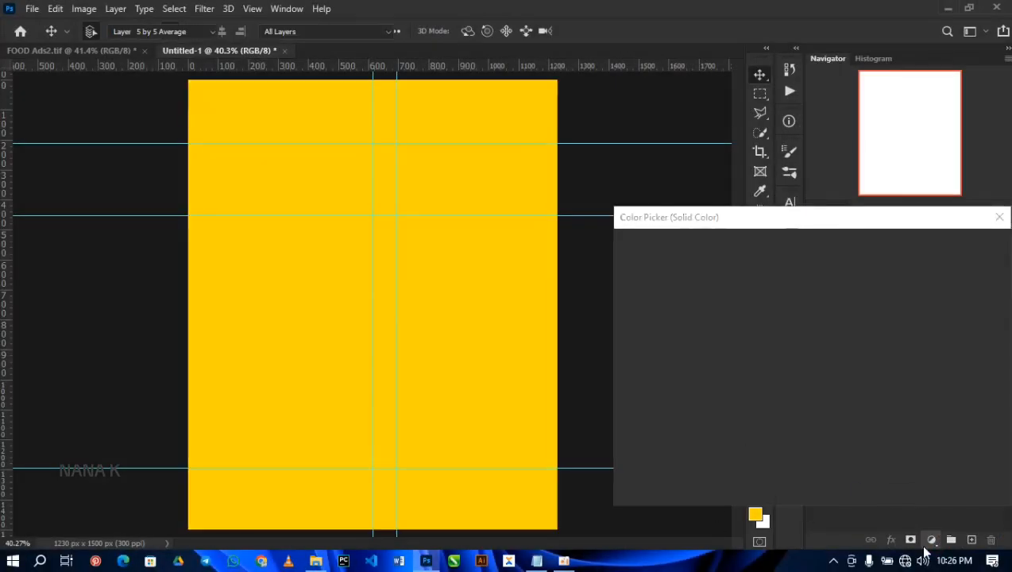
drag(722, 410, 615, 457)
drag(641, 414, 611, 474)
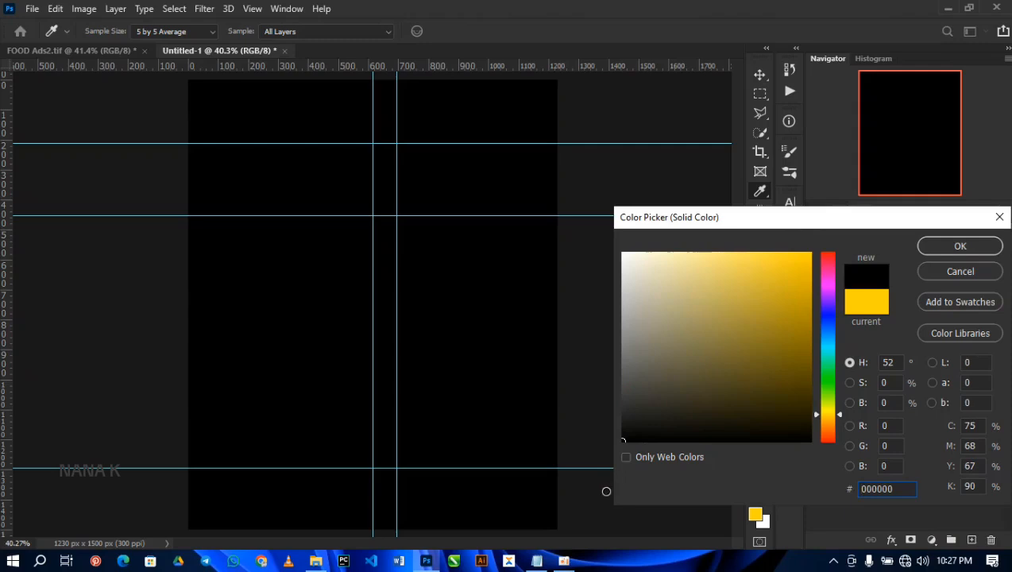
click(958, 248)
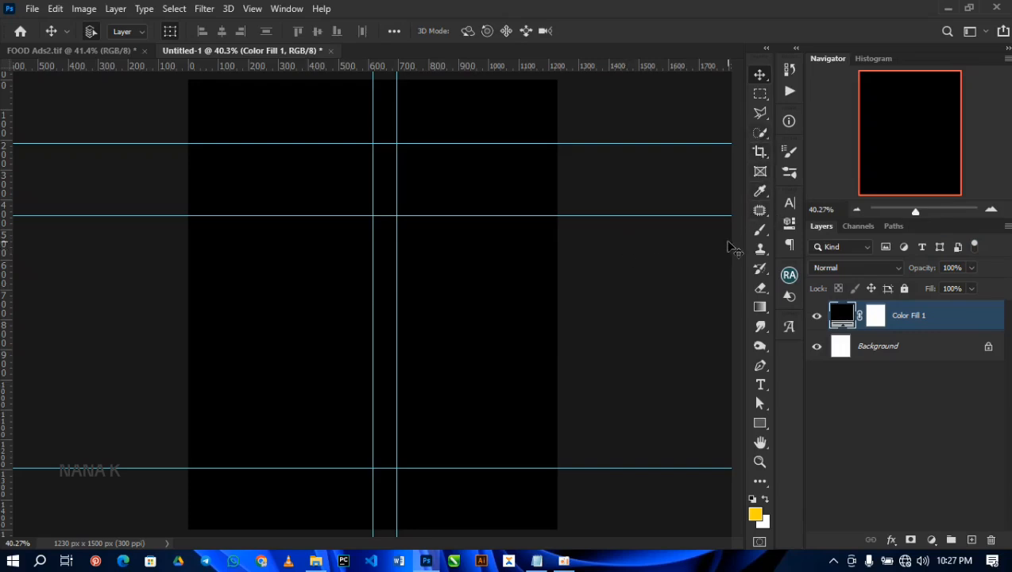
Step: Add an empty layer above the black fill and set the Brush tool's foreground colour to red (ff0000)
key(b)
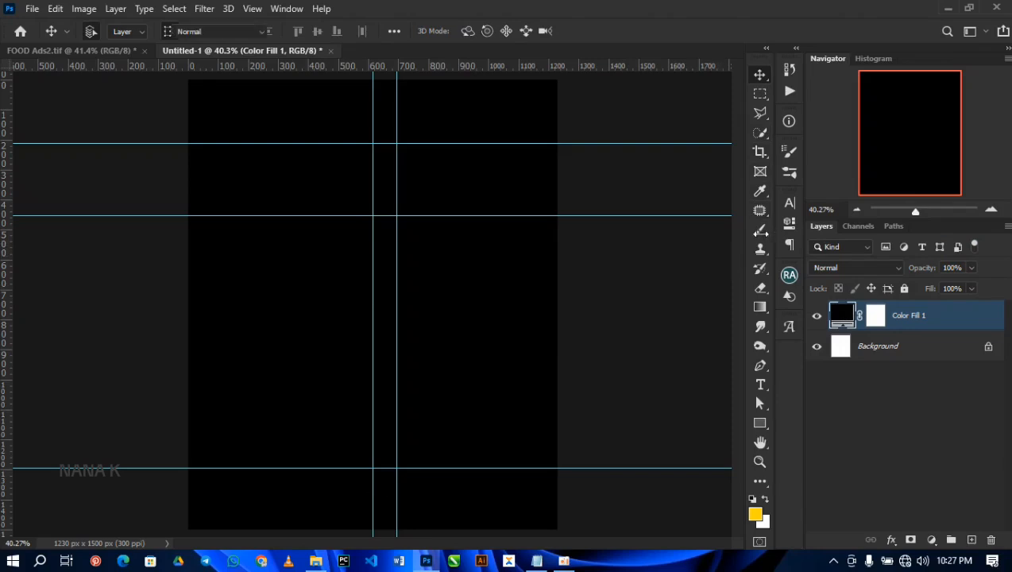
right_click(763, 232)
click(803, 228)
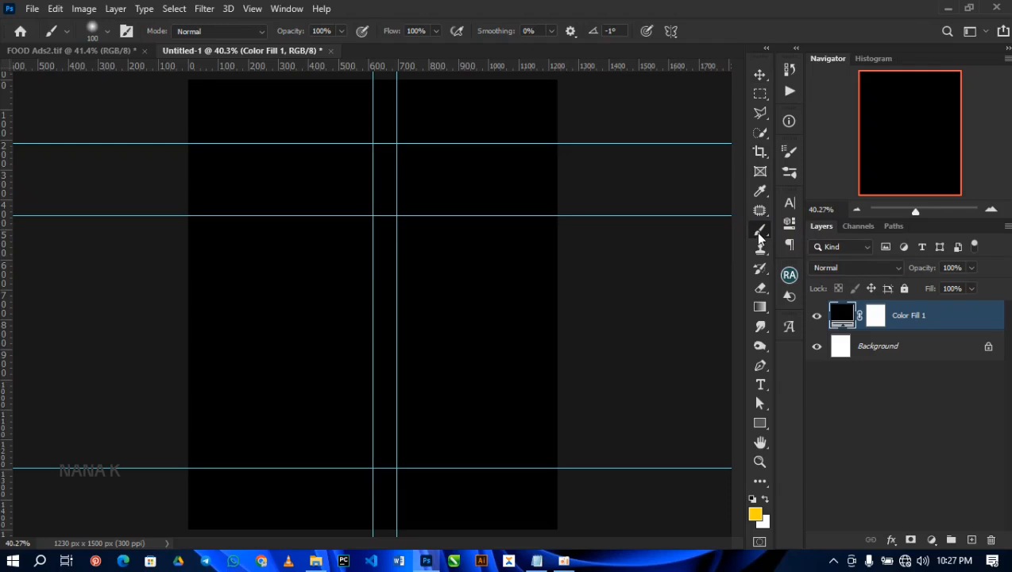
click(972, 541)
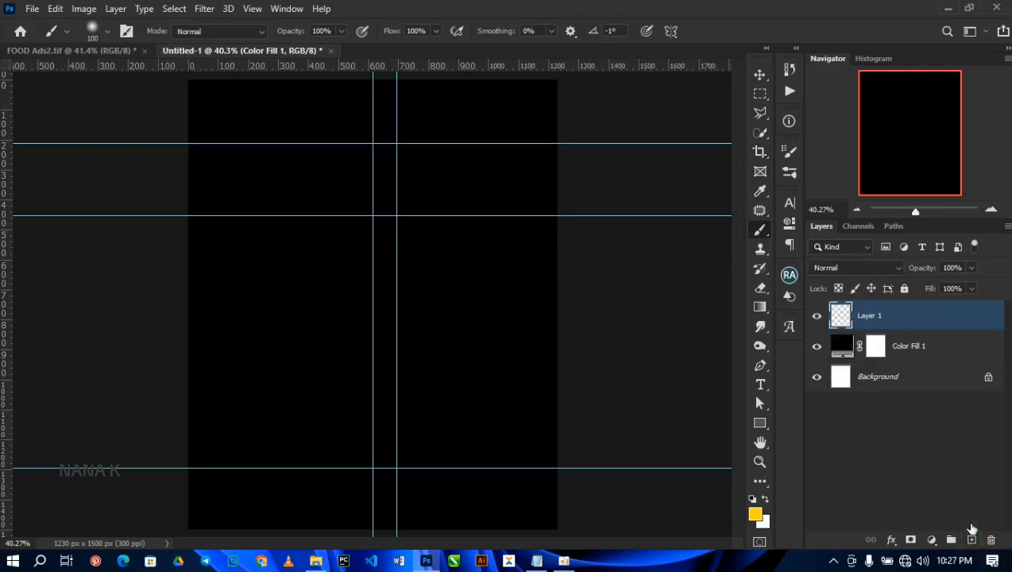
click(757, 514)
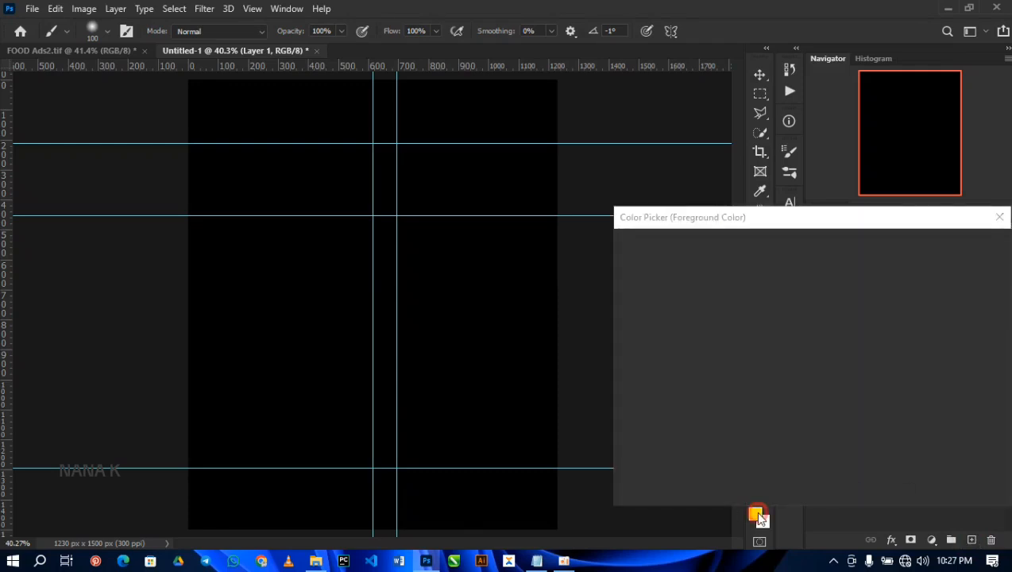
click(828, 440)
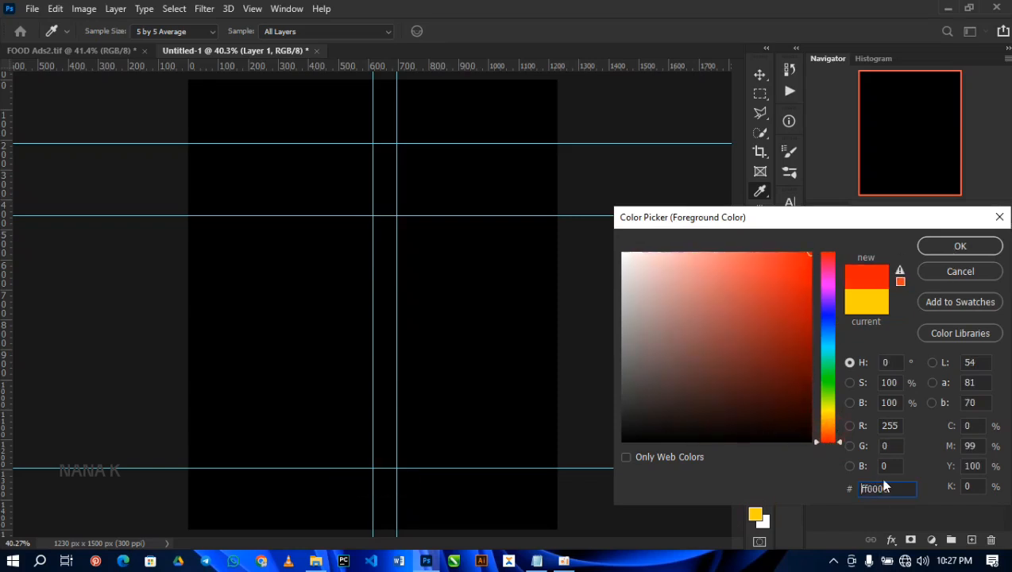
click(942, 248)
key(b)
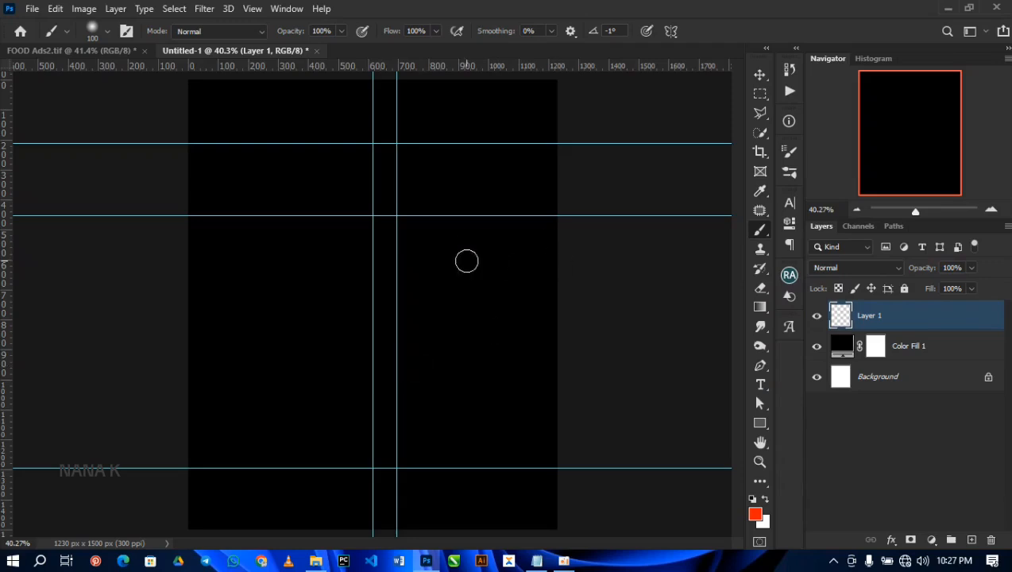
Step: Set the soft brush with 0% hardness to 1400 px and paint a single red dab at the centre of the canvas
click(108, 31)
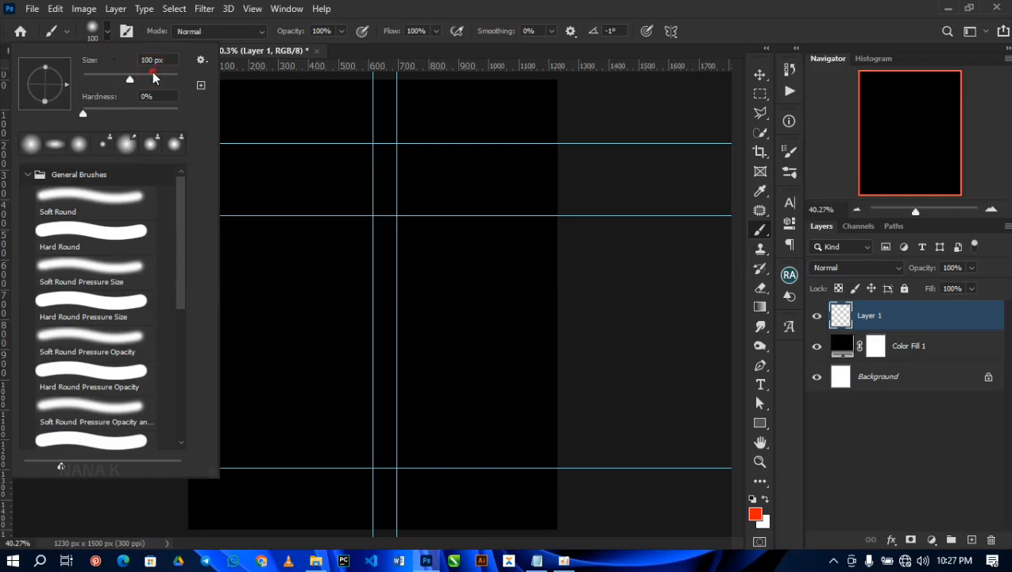
click(370, 11)
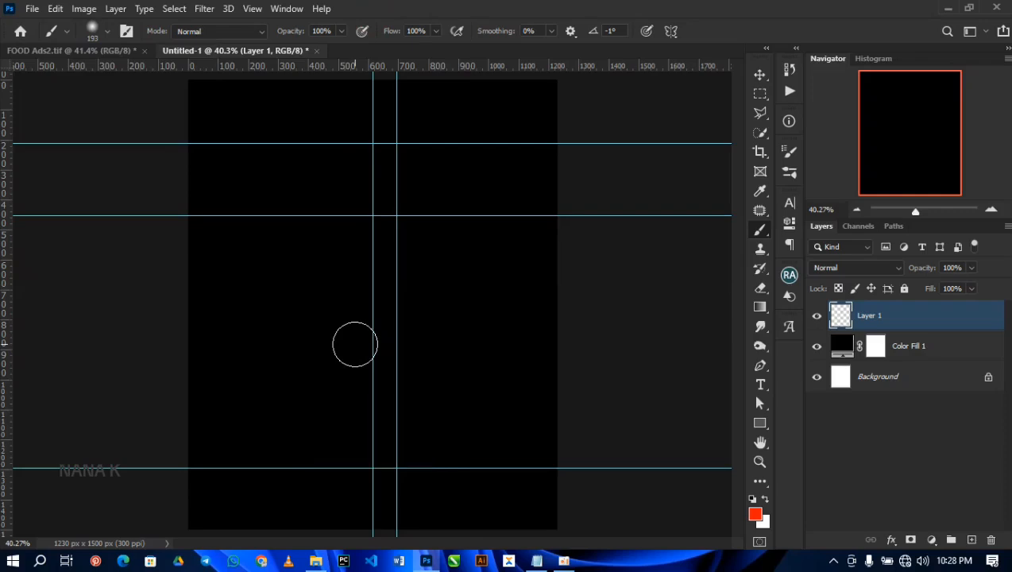
key(bracketleft)
key(bracketleft)
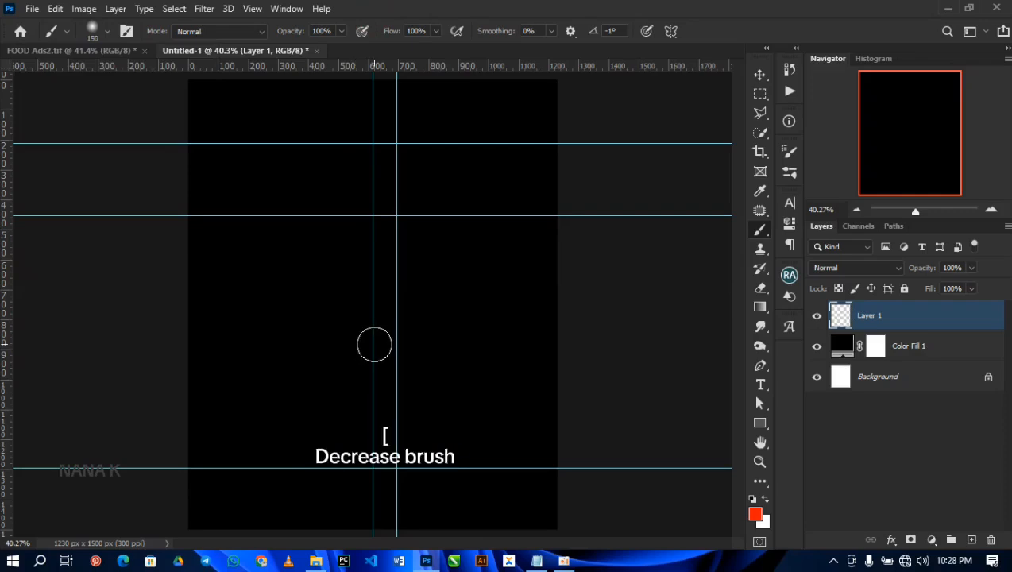
key(bracketright)
key(bracketright)
key(bracketright)
key(bracketright)
key(bracketright)
key(bracketright)
key(bracketright)
key(bracketright)
key(bracketright)
key(bracketright)
key(bracketright)
key(bracketright)
key(bracketright)
key(bracketright)
key(bracketright)
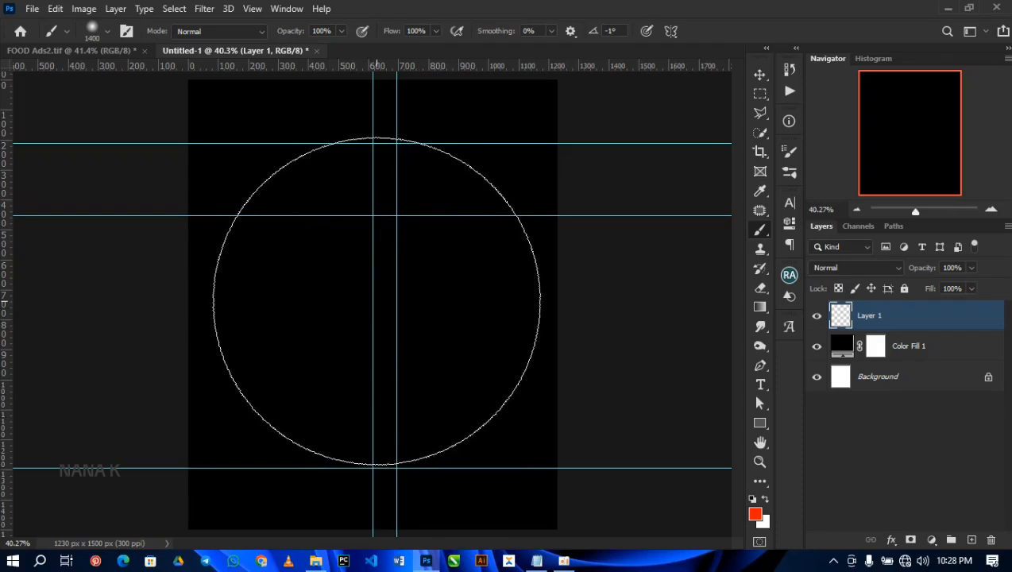
click(377, 301)
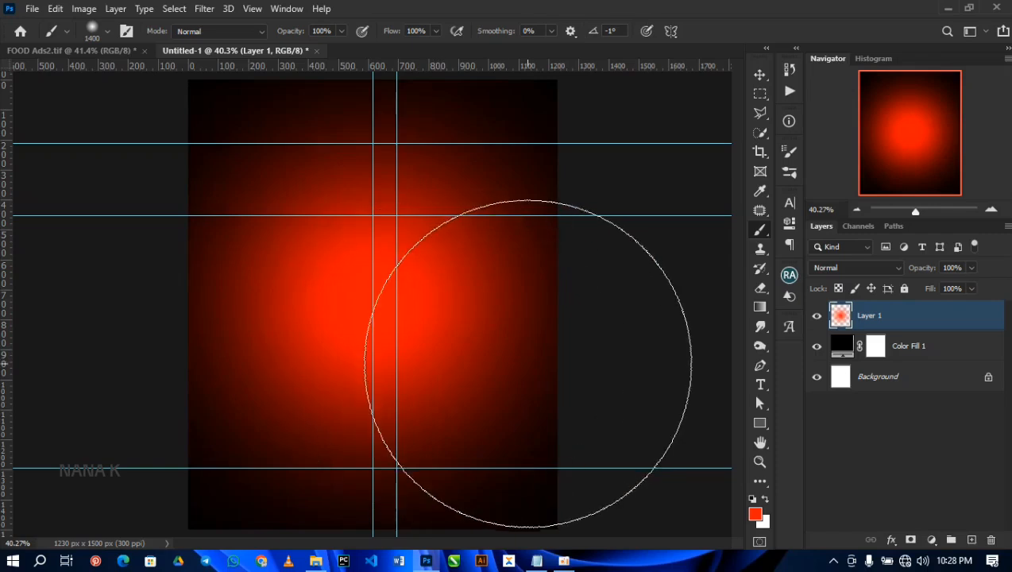
Step: Apply a Gaussian Blur with a radius of 5 pixels to the red glow layer
key(v)
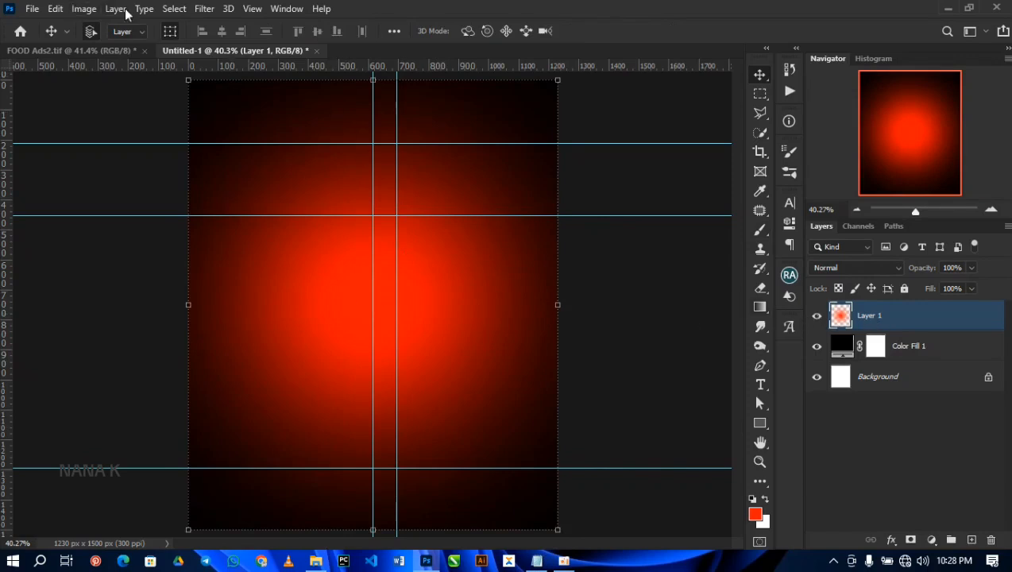
click(211, 11)
mouse_move(231, 176)
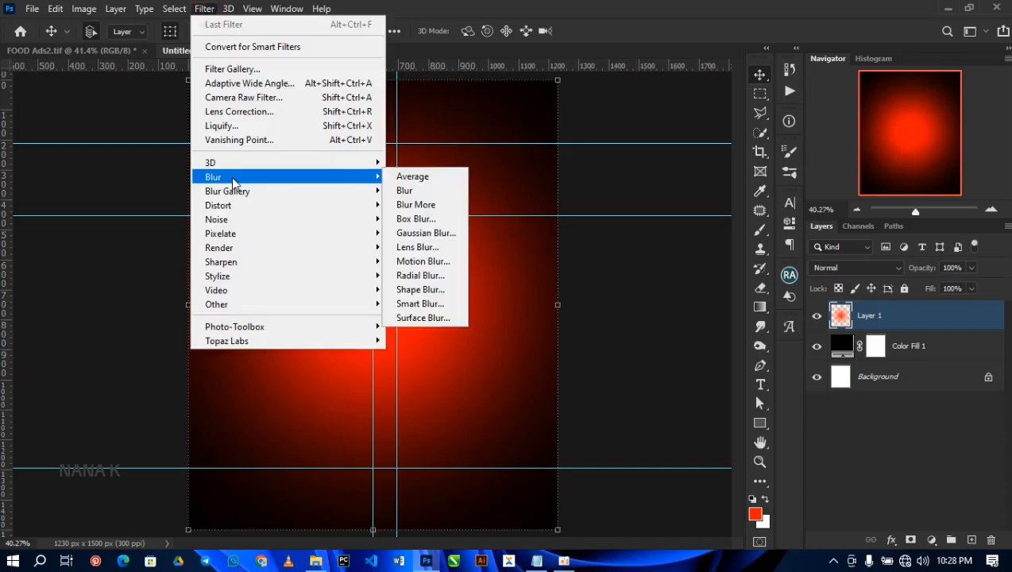
click(389, 234)
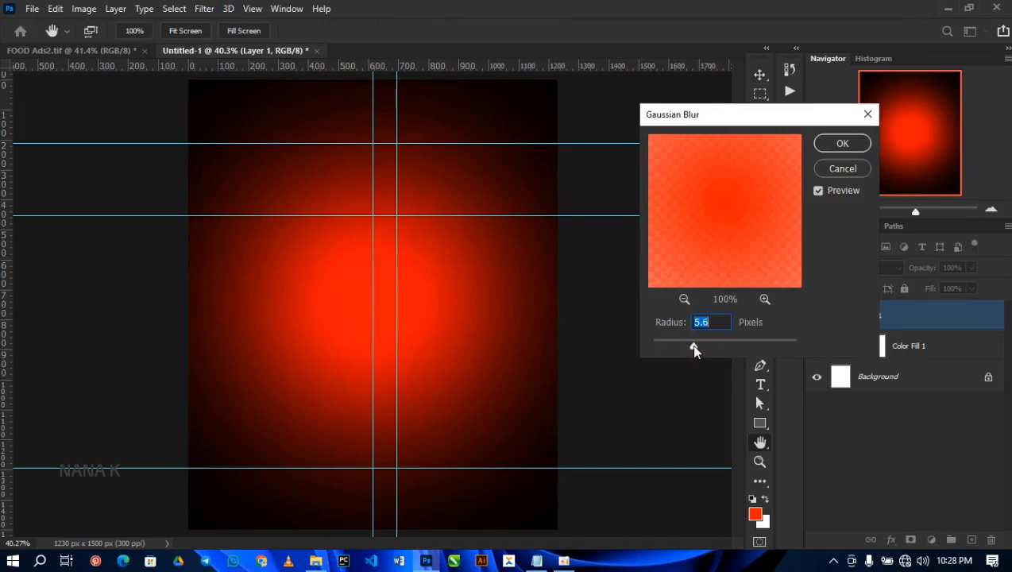
text(5)
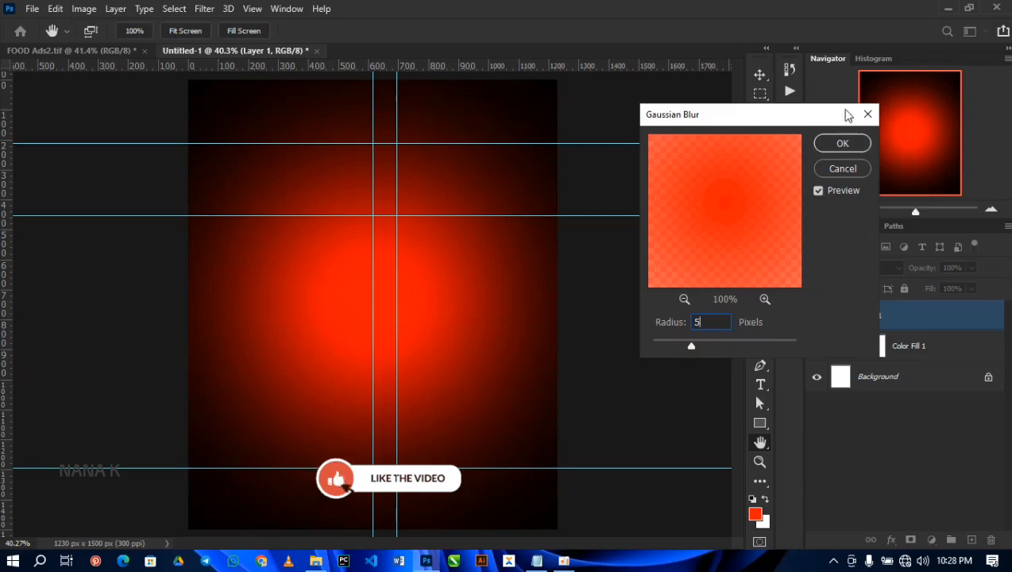
click(842, 143)
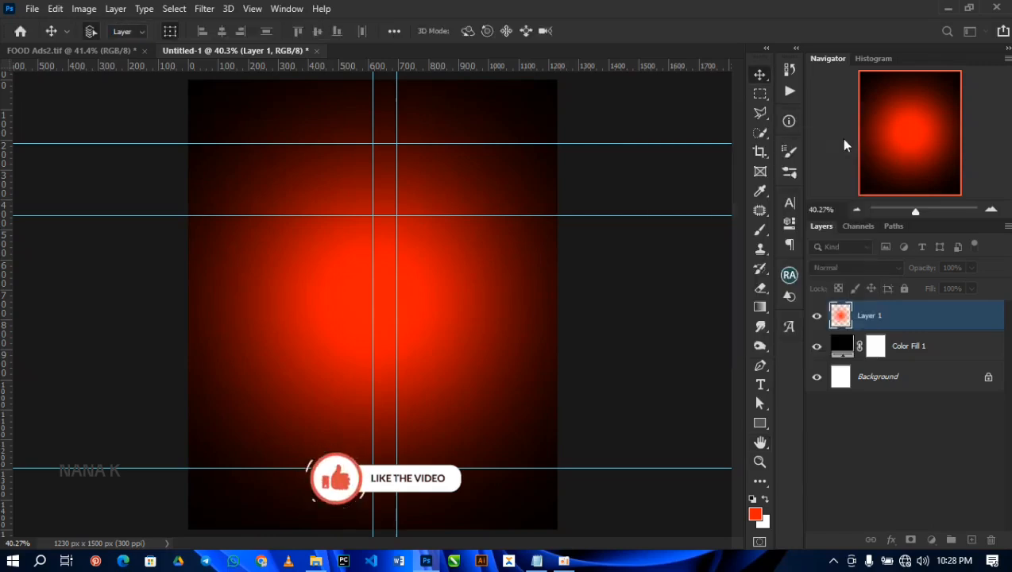
Step: Place the "African art background design_" image from the RESOURCE folder on the canvas and move it up about 300 px past the canvas's upper edge
click(315, 561)
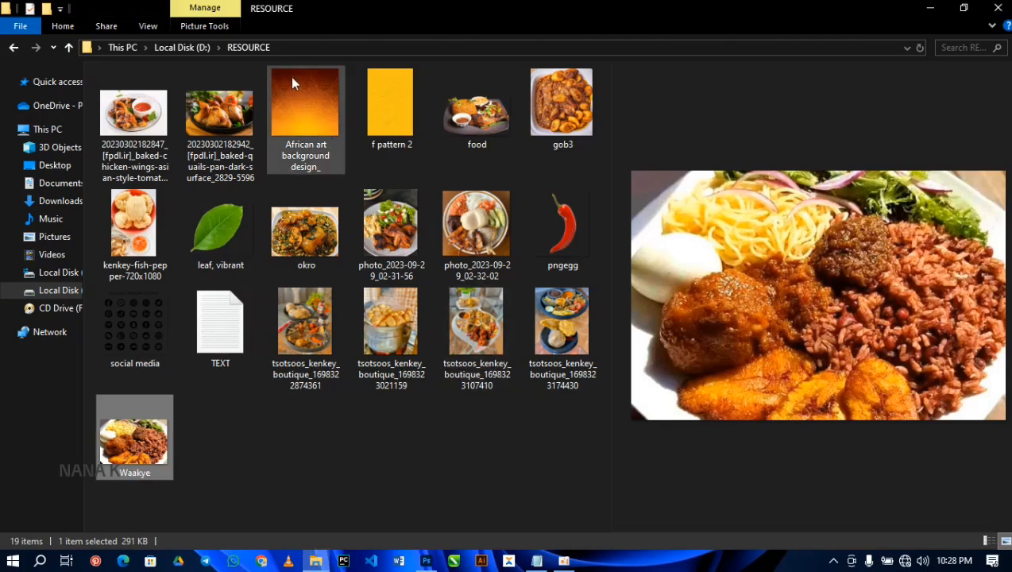
drag(298, 93, 402, 361)
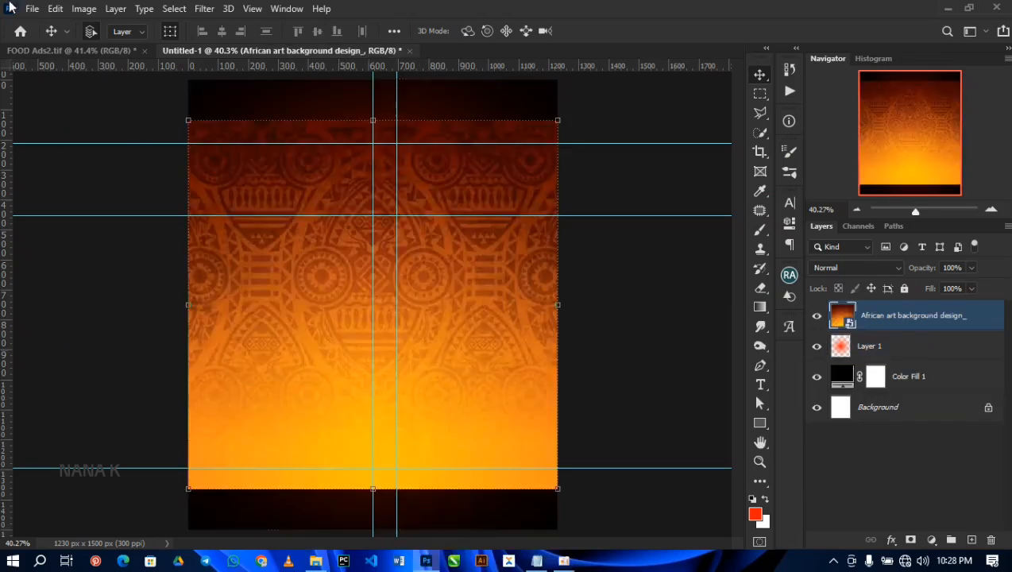
click(32, 8)
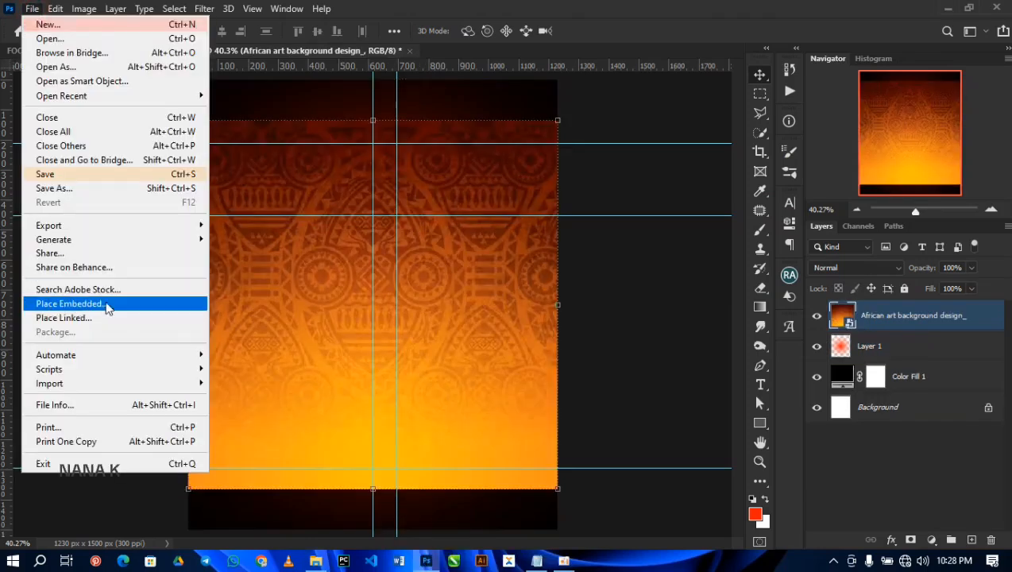
click(455, 247)
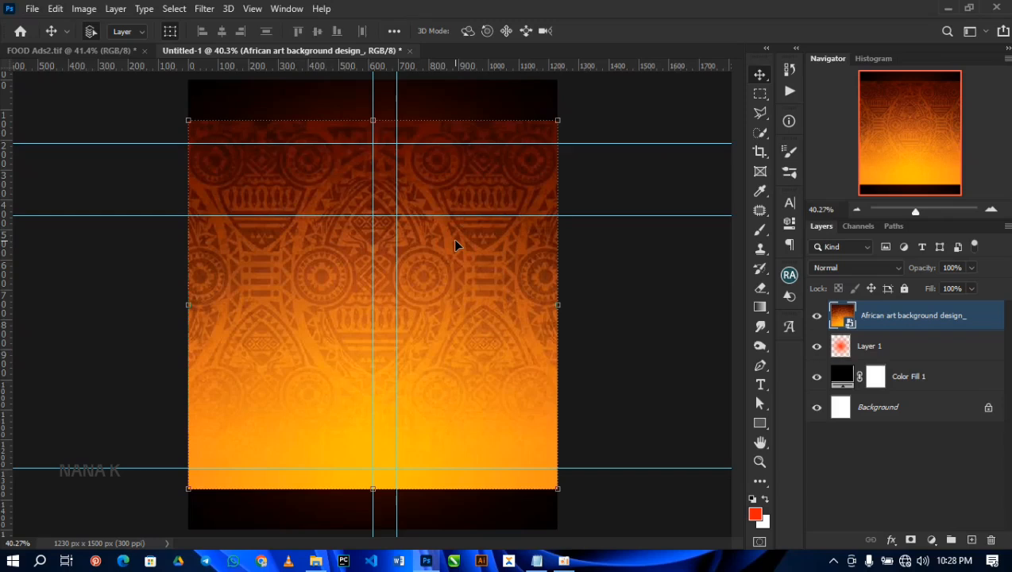
drag(463, 281, 467, 185)
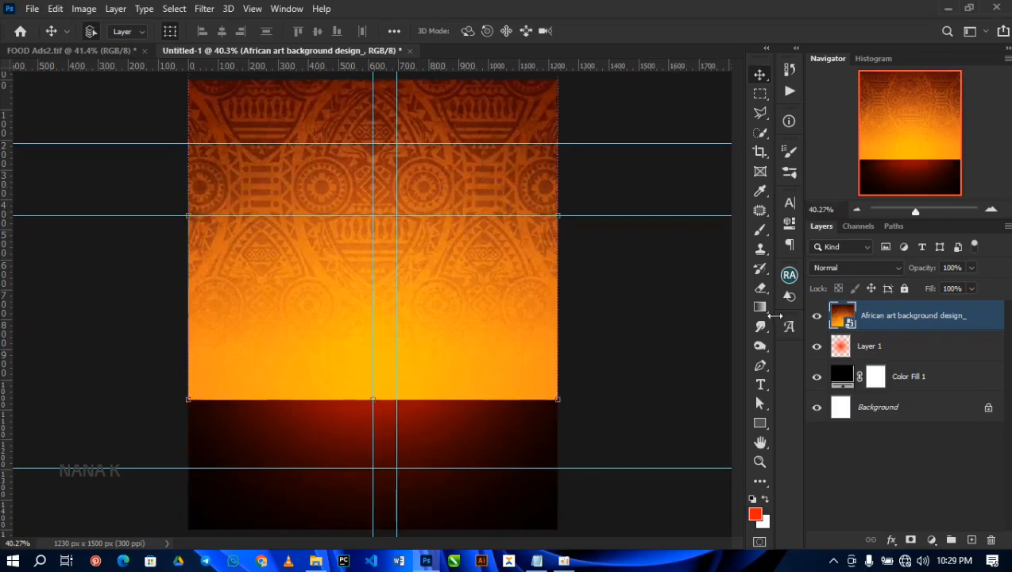
Step: Rasterize the African art background layer and set its blend mode to Multiply
right_click(902, 328)
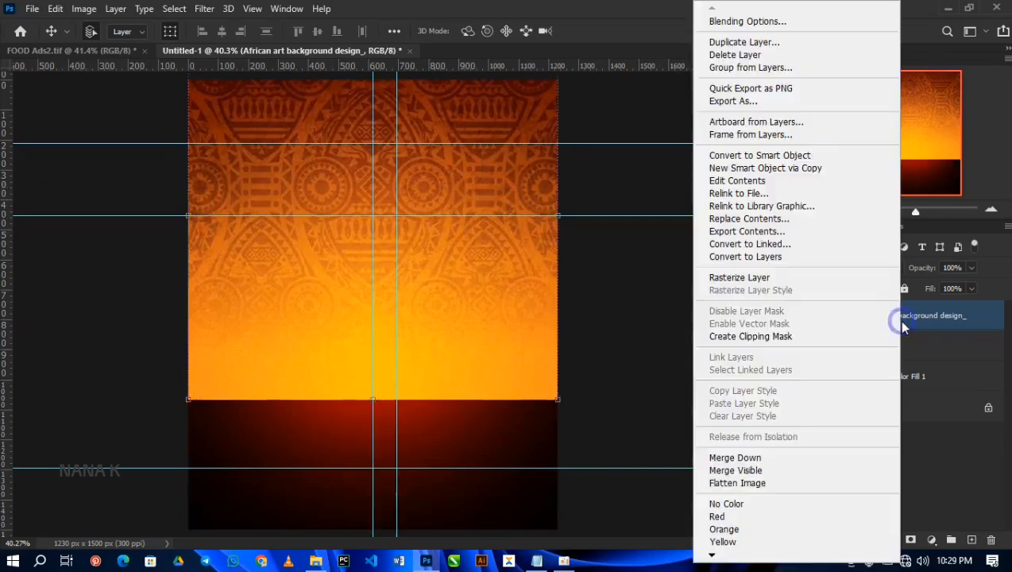
click(727, 276)
click(823, 267)
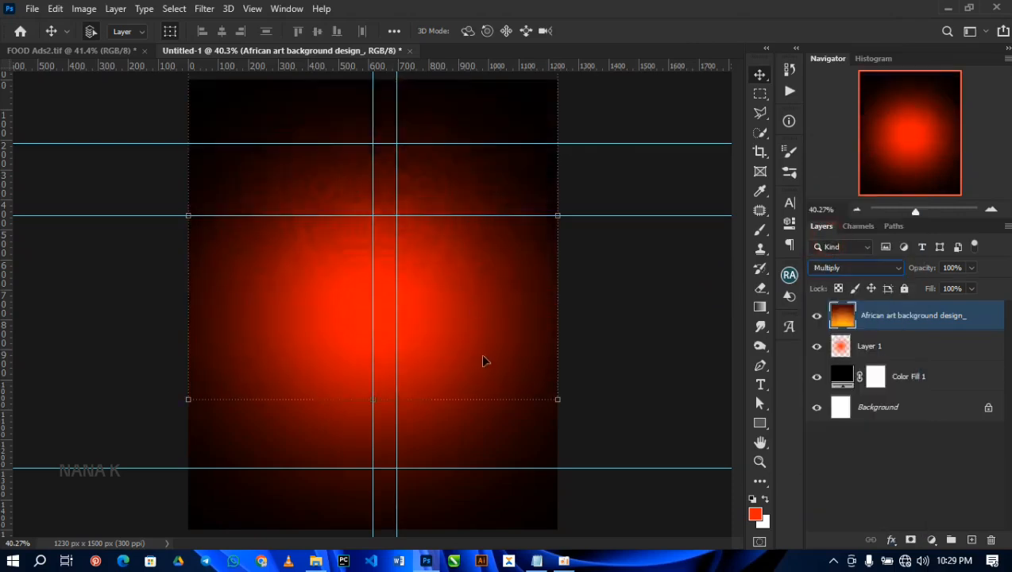
Step: Scale the African art background layer to about 104% and set its opacity to 50%
click(557, 401)
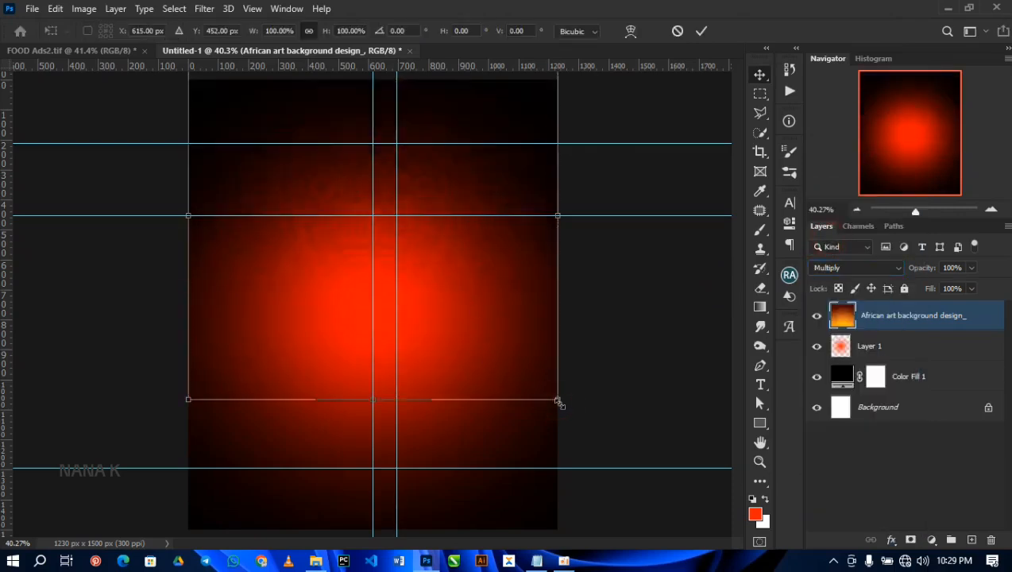
drag(559, 399, 564, 406)
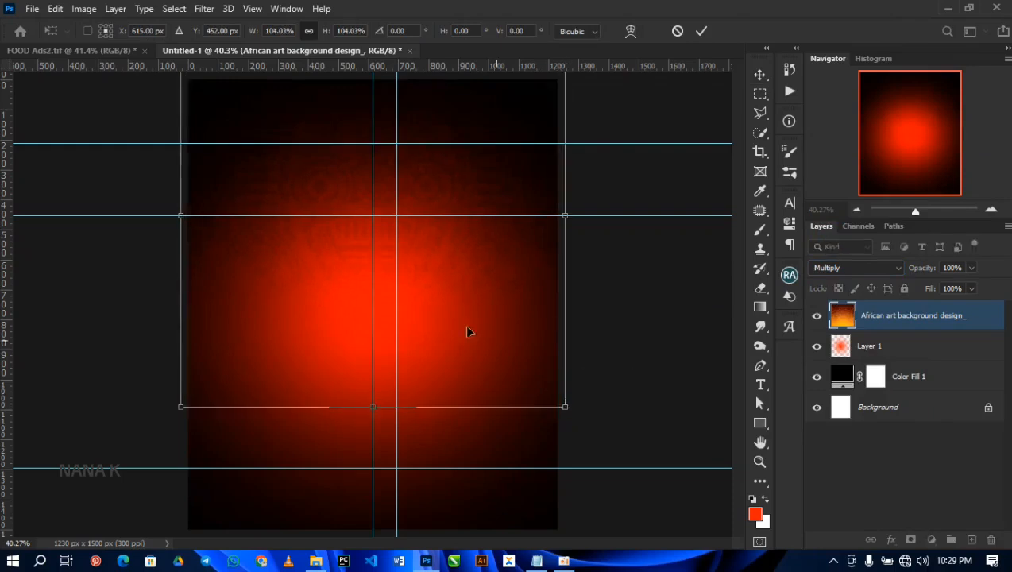
key(Return)
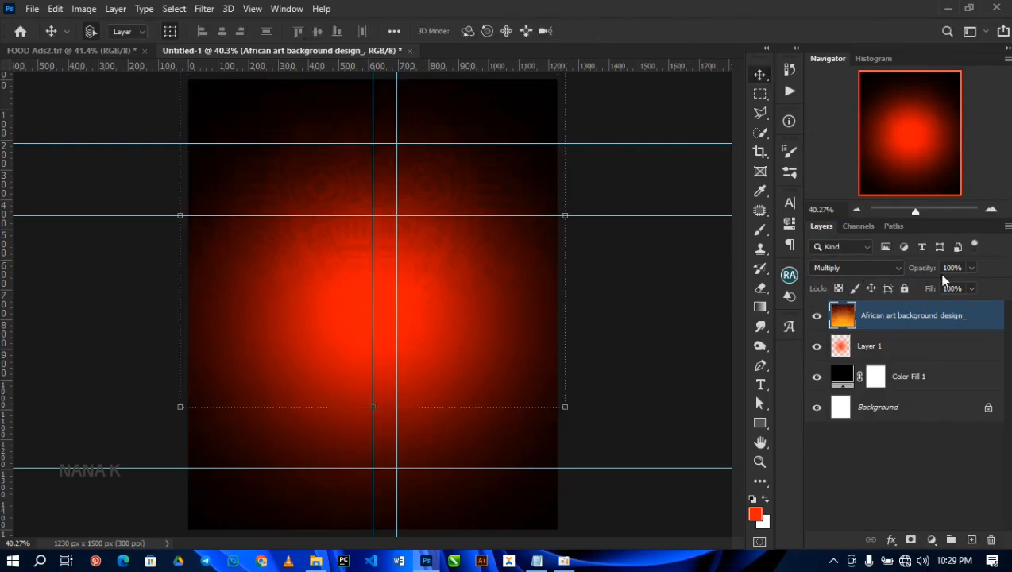
click(961, 268)
text(50)
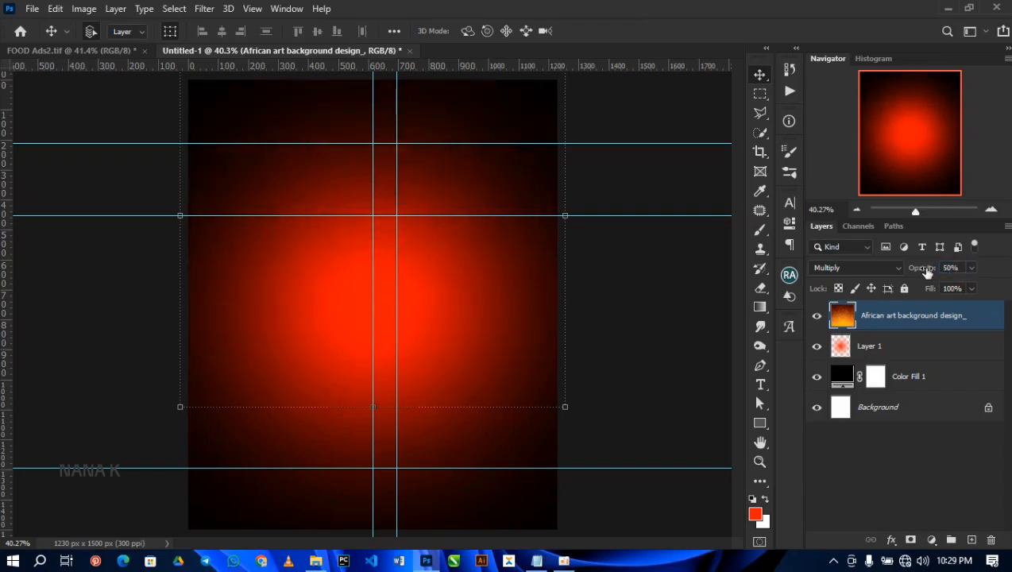
click(956, 268)
key(5)
Step: Enlarge the African art background layer again, to about 106% of its current size
click(562, 407)
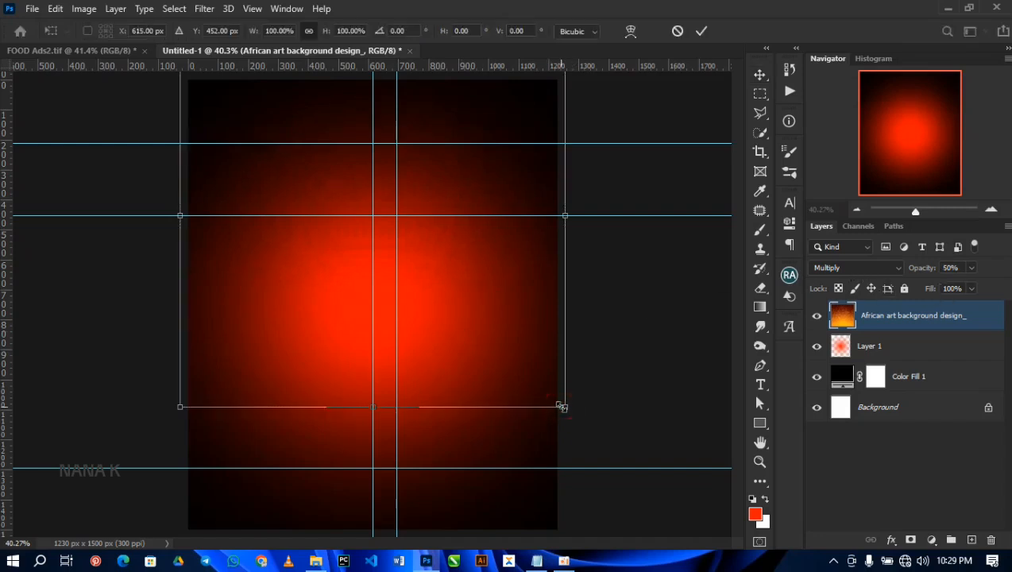
drag(562, 407, 573, 414)
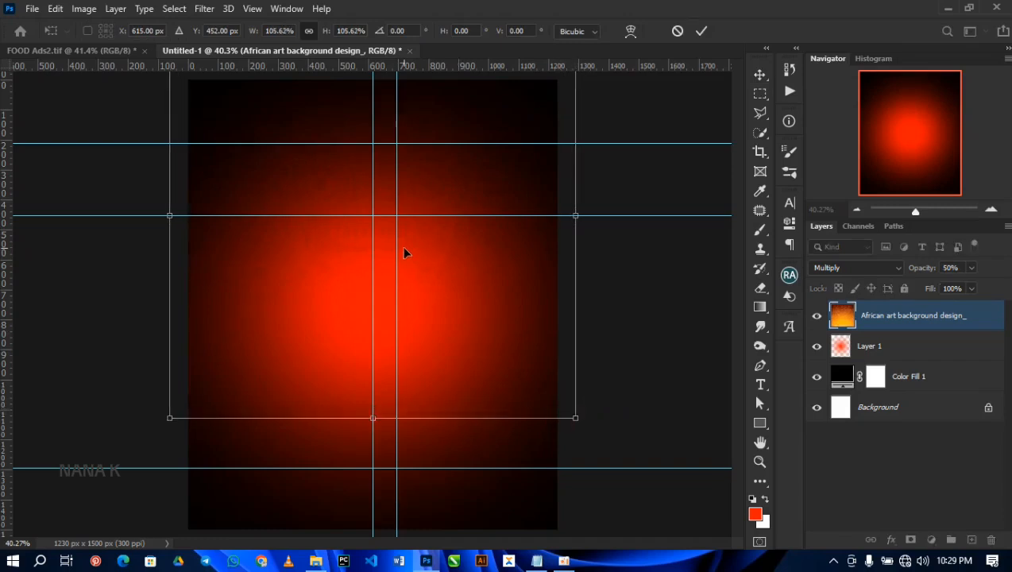
key(Return)
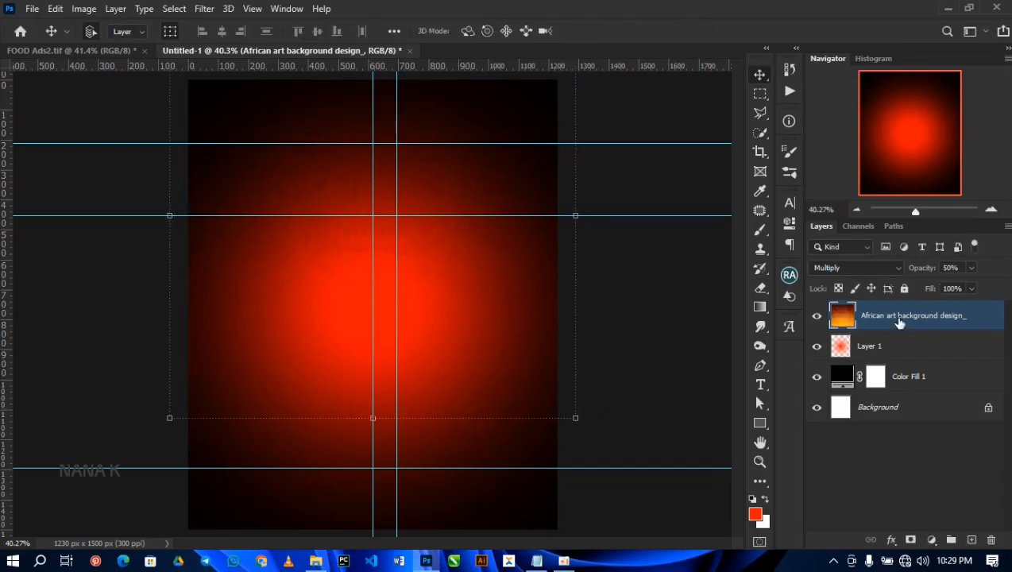
click(315, 560)
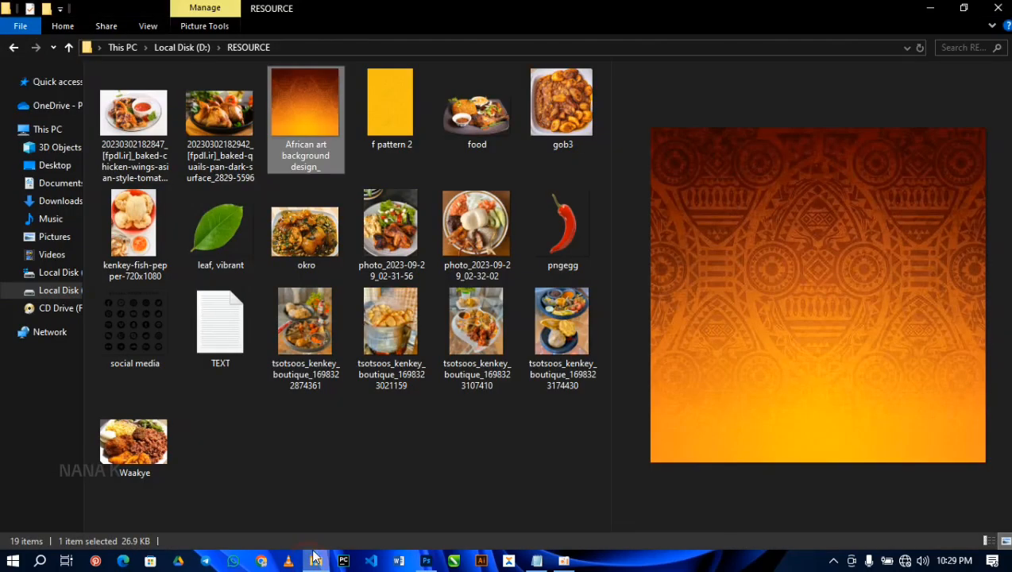
click(384, 338)
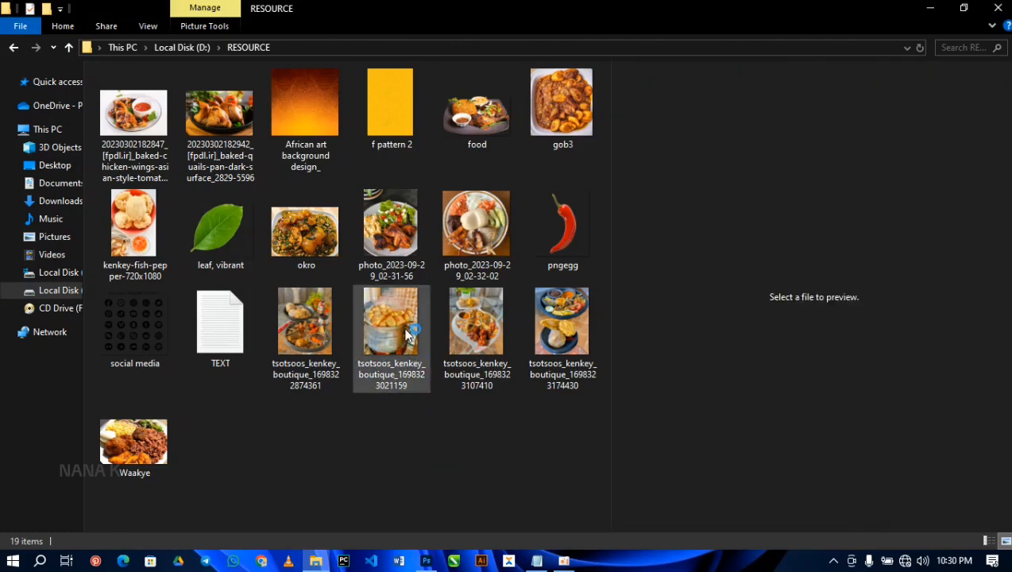
drag(389, 319, 419, 512)
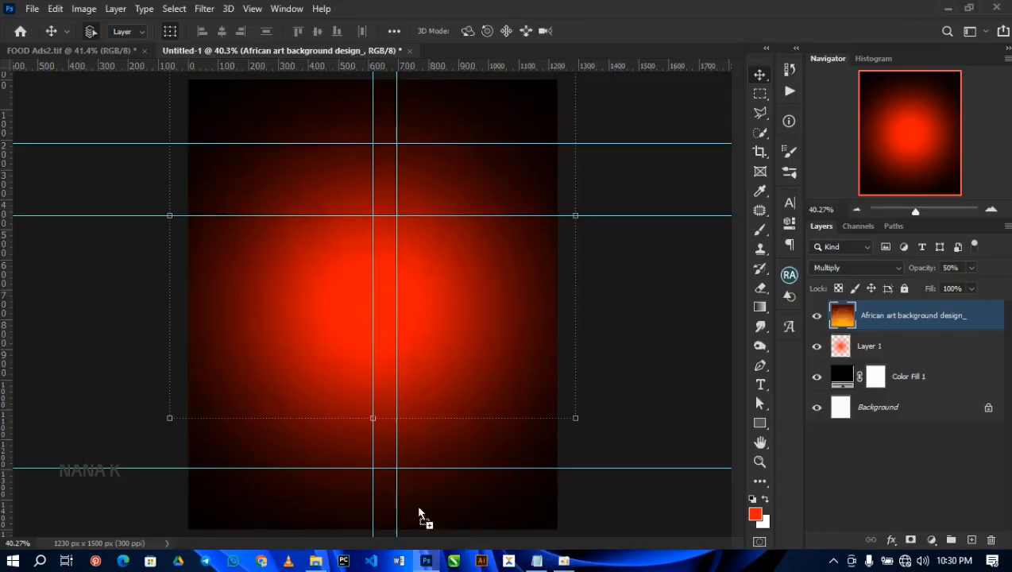
drag(286, 222, 284, 220)
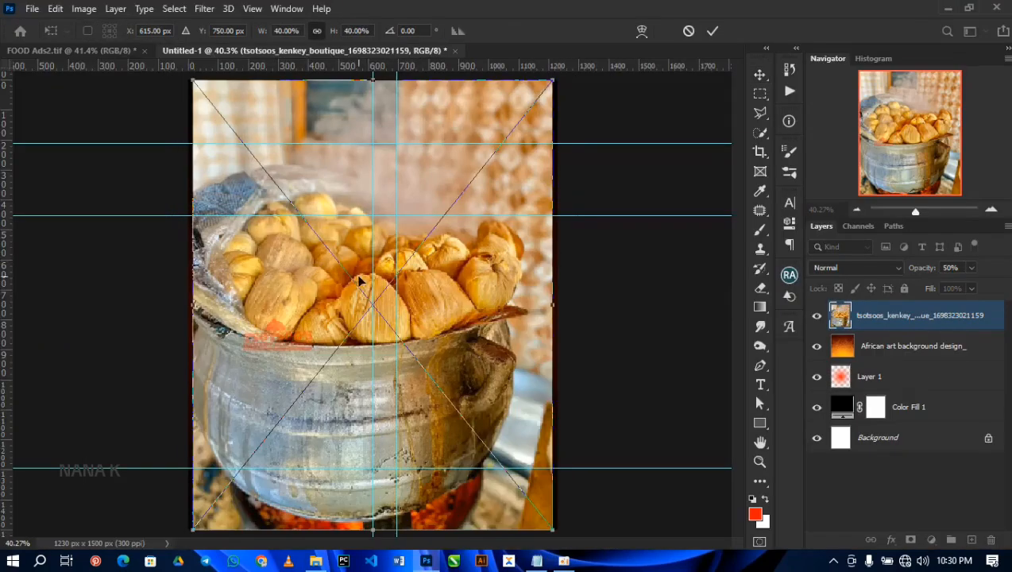
drag(381, 327, 304, 213)
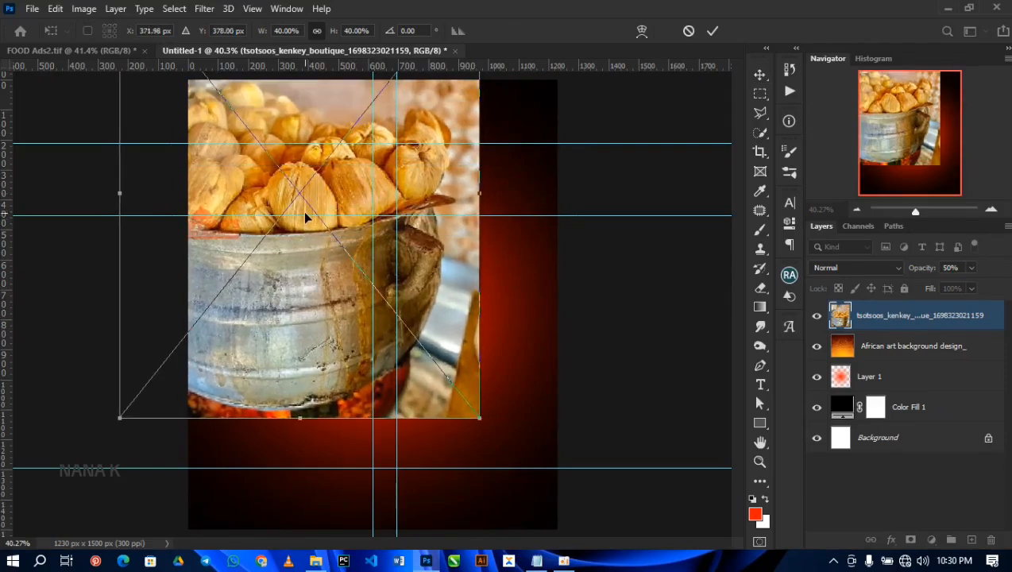
double_click(314, 268)
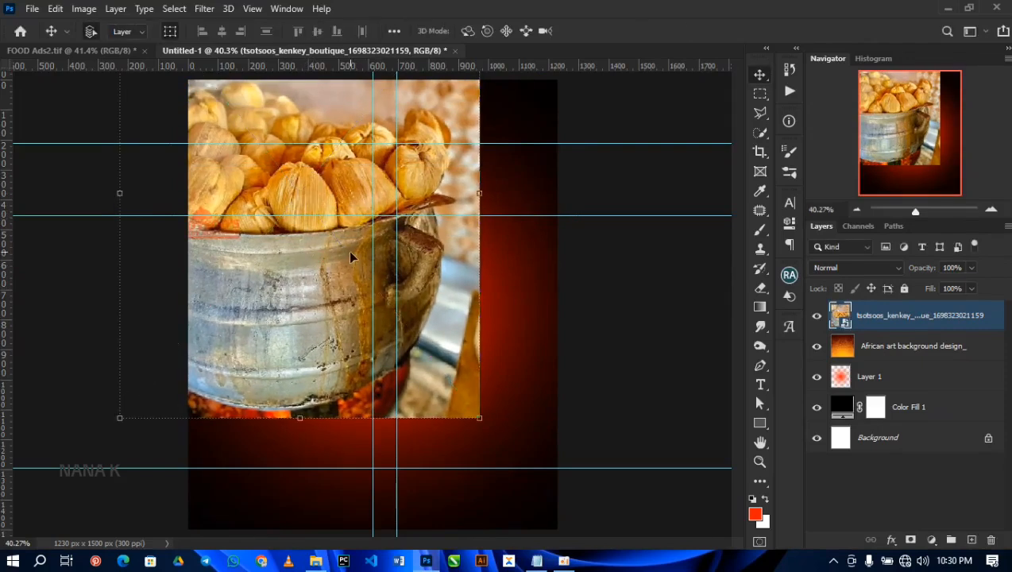
drag(361, 291, 356, 280)
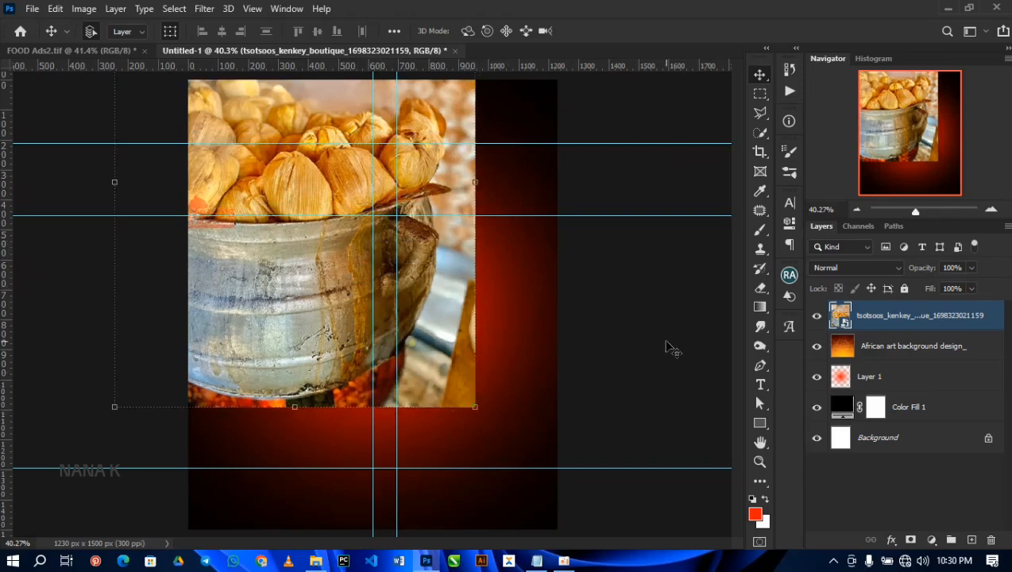
Step: Rasterize the kenkey pot photo layer and add a layer mask to it
right_click(915, 324)
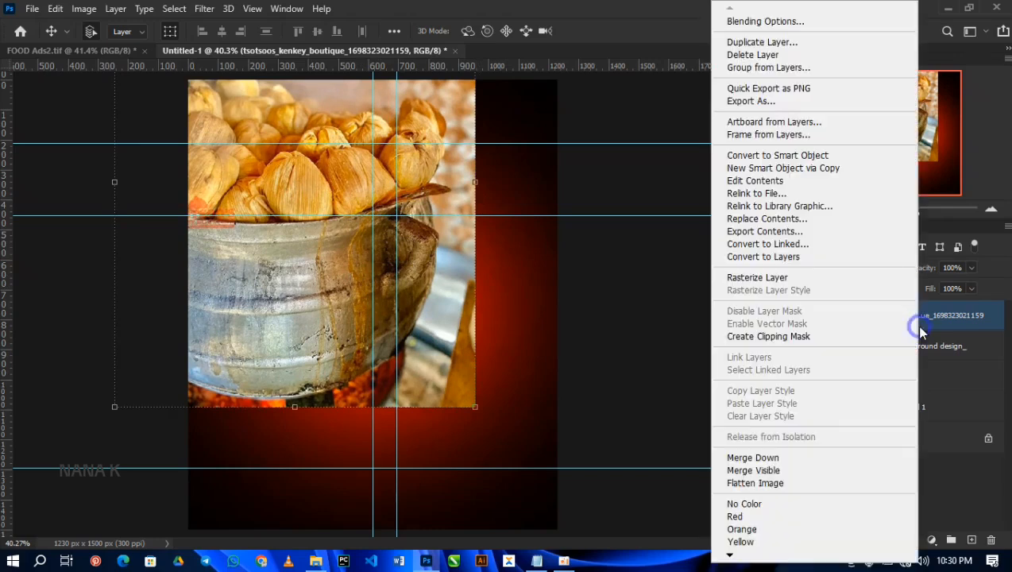
click(760, 286)
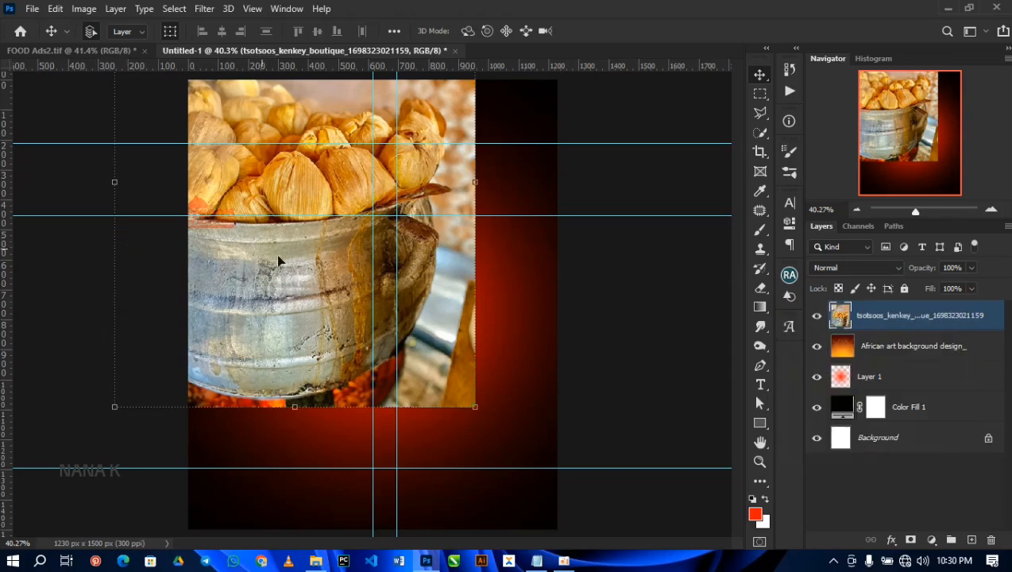
click(910, 540)
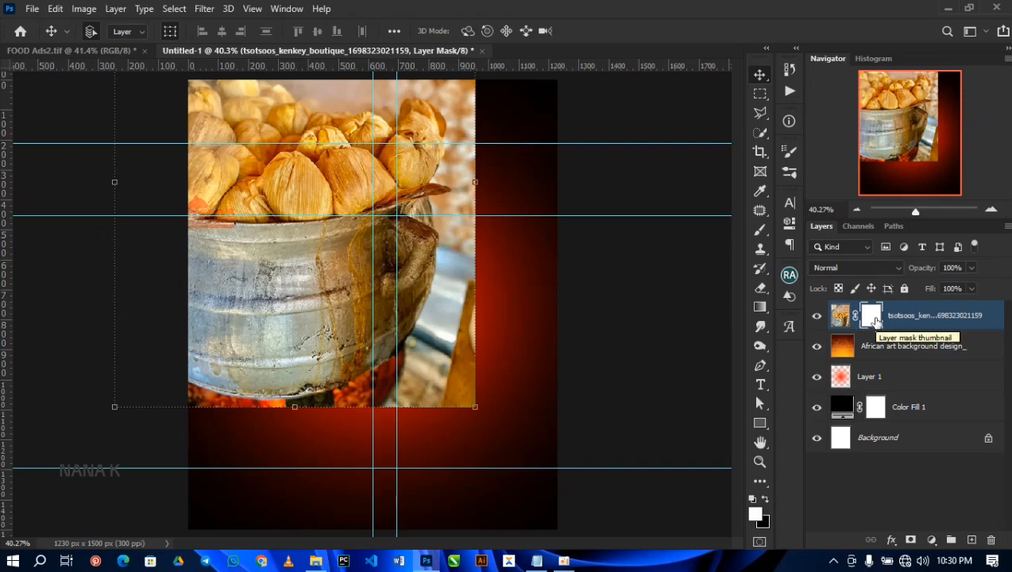
Step: Paint black on the kenkey photo's mask with a soft 300 px brush to fade out the photo's right and lower edges
click(766, 500)
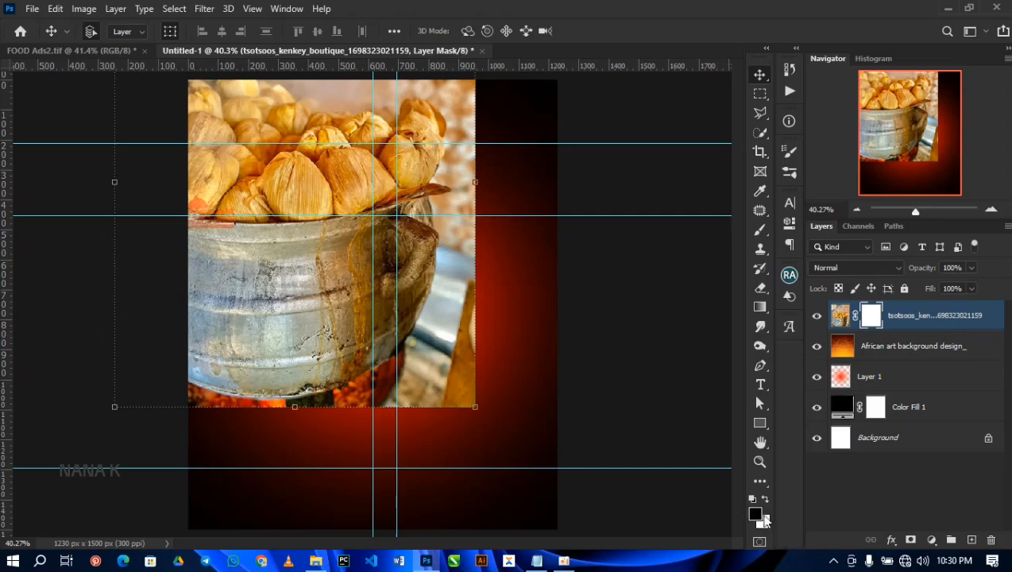
click(760, 230)
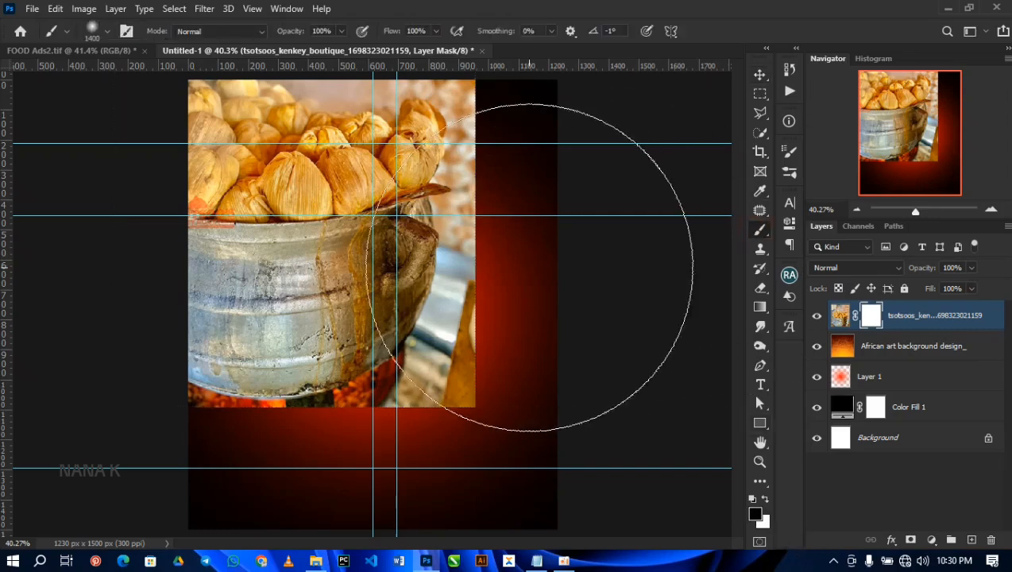
key(bracketleft)
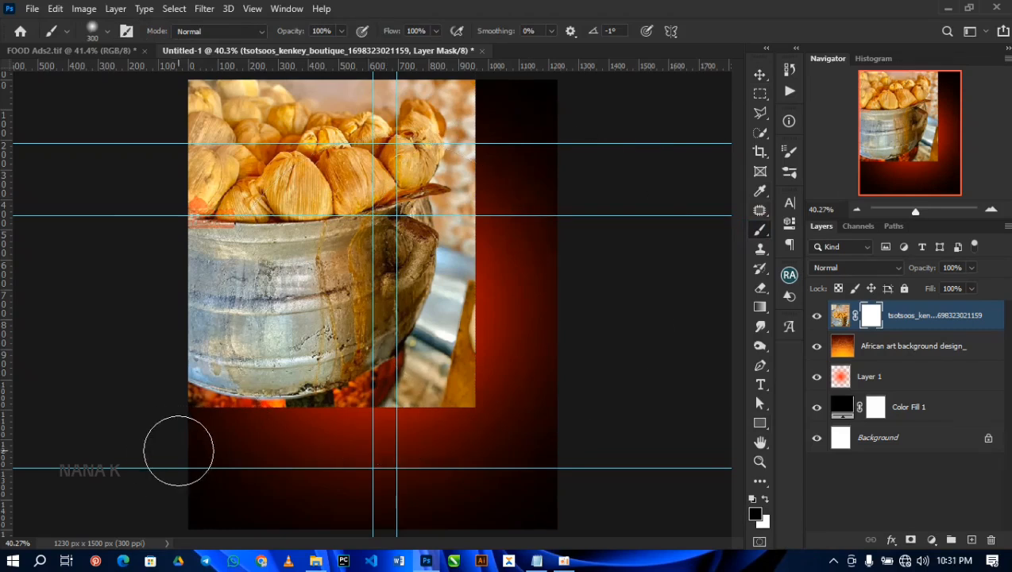
mouse_move(186, 423)
mouse_down()
mouse_move(483, 433)
mouse_move(169, 437)
mouse_move(502, 437)
mouse_move(497, 84)
mouse_move(493, 75)
mouse_move(493, 396)
mouse_move(479, 68)
mouse_move(485, 492)
mouse_up()
click(445, 51)
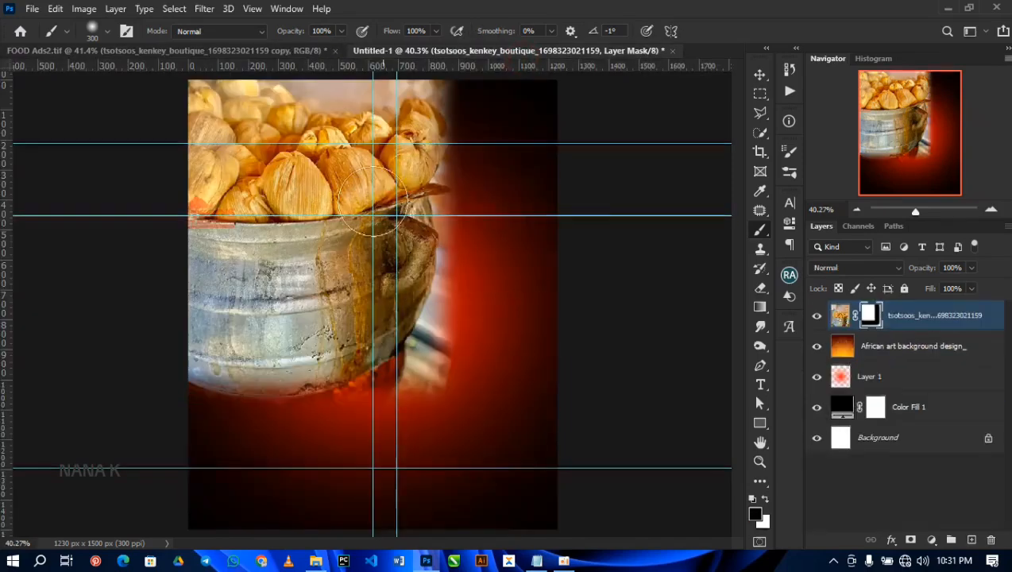
drag(472, 389, 475, 93)
mouse_move(474, 400)
mouse_down()
mouse_move(406, 413)
mouse_move(139, 418)
mouse_up()
Step: Set the kenkey photo layer's blend mode to Overlay
click(840, 314)
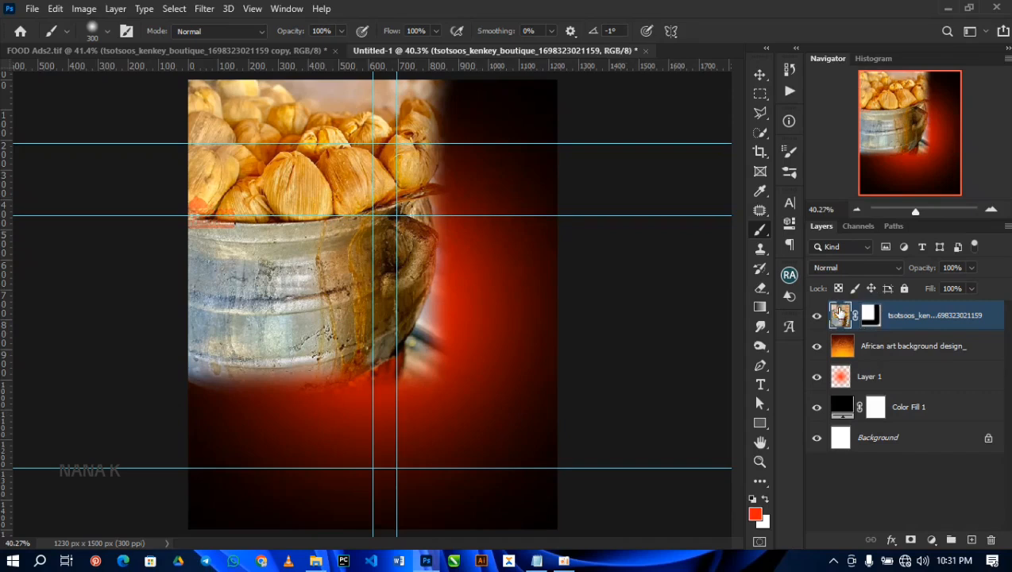
click(850, 269)
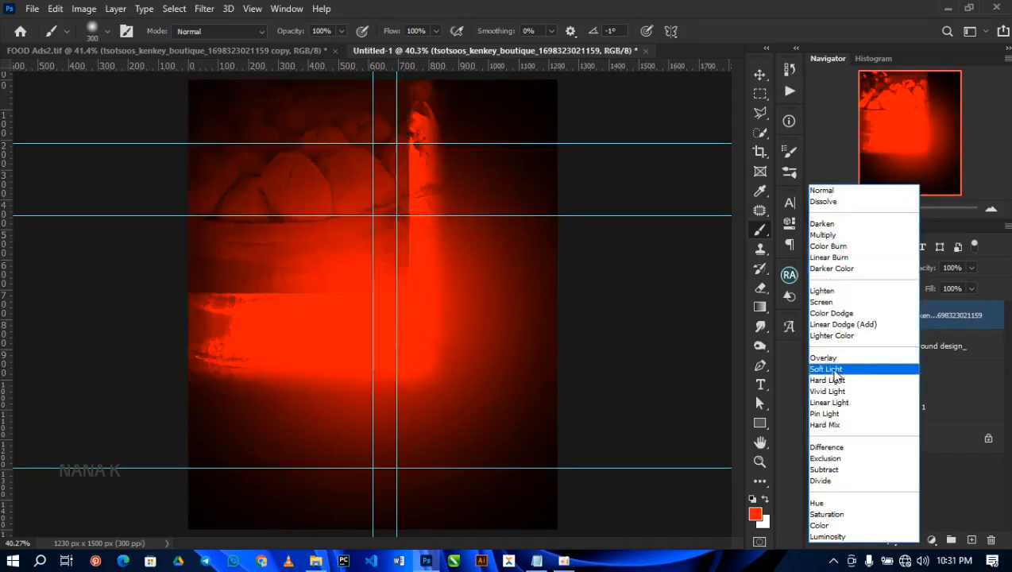
click(834, 358)
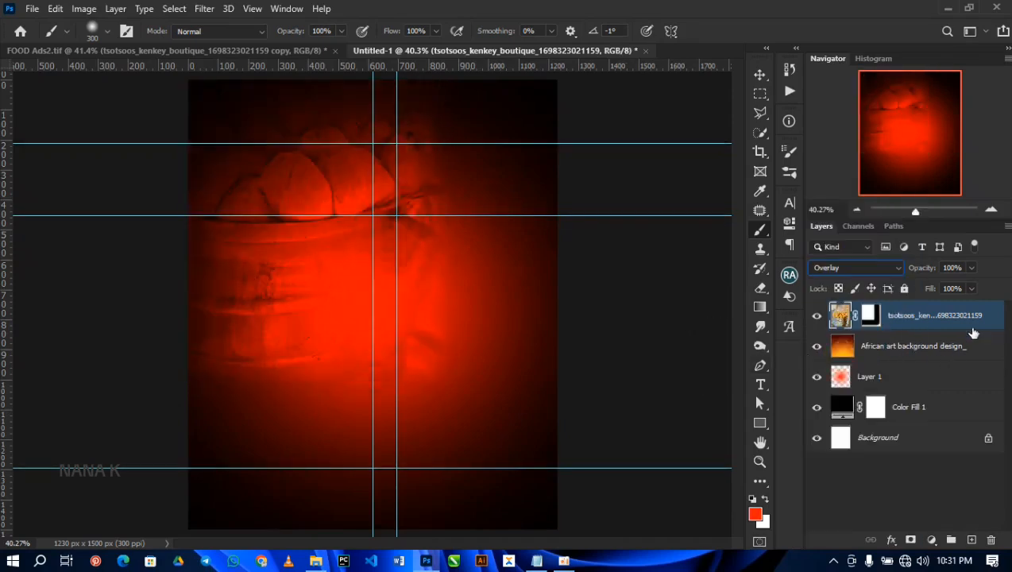
Step: Duplicate the kenkey photo layer and place the copy, shrunk to about 720 px wide, over the canvas's lower-right area
drag(969, 315, 971, 540)
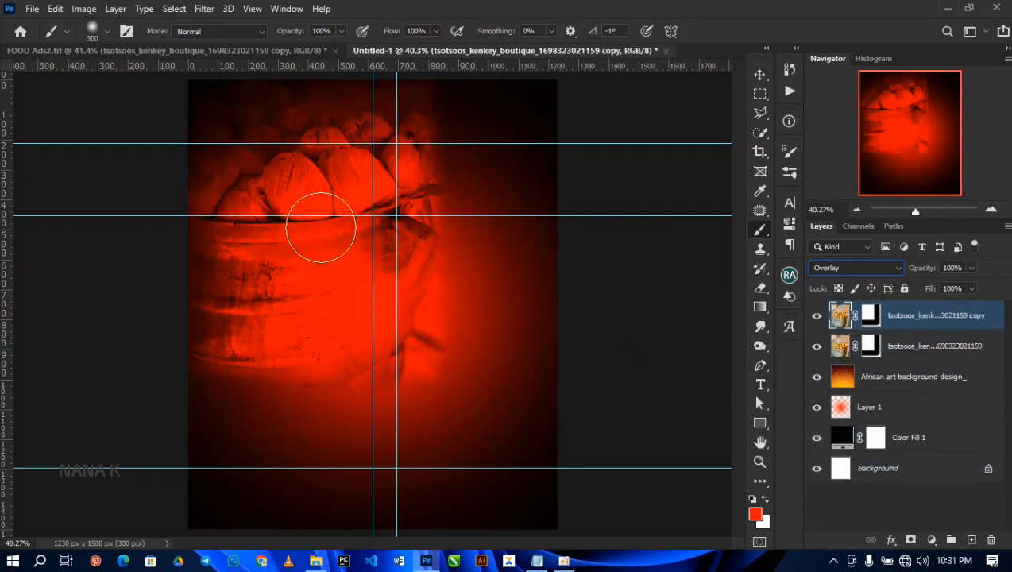
click(761, 73)
drag(308, 268, 507, 462)
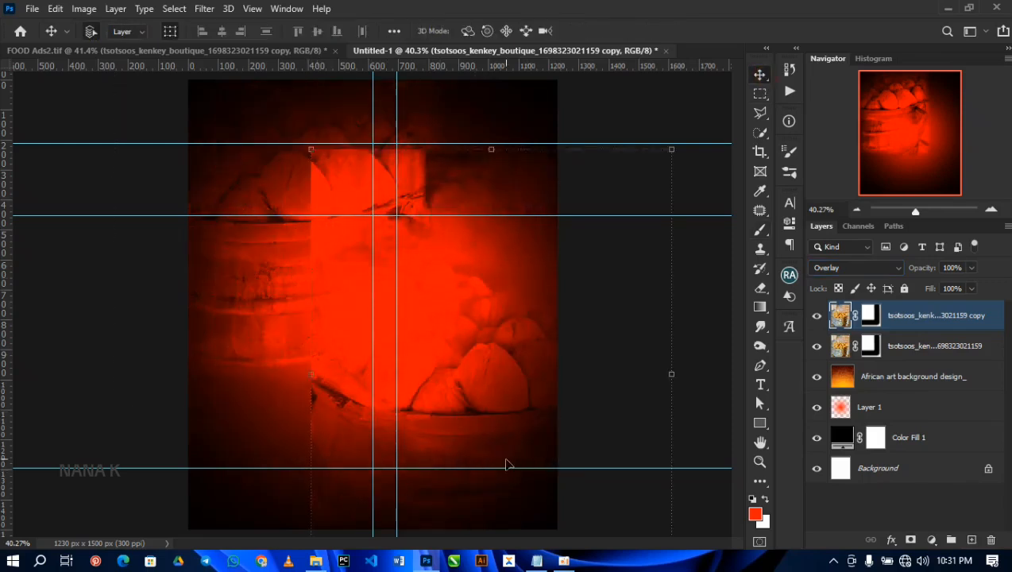
drag(669, 373, 601, 368)
drag(484, 364, 502, 419)
key(Return)
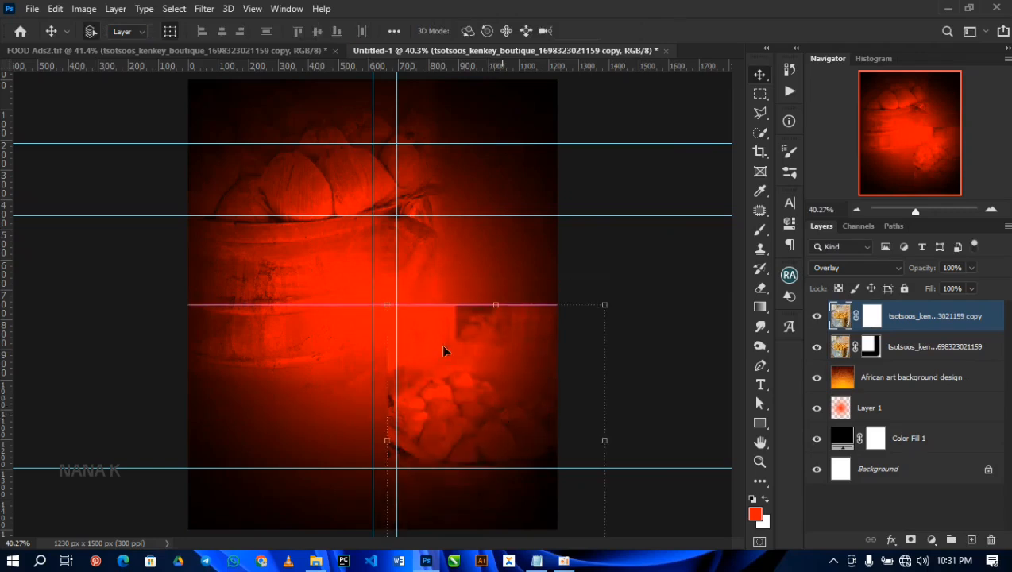
Step: Enlarge the kenkey photo copy about its centre to about 860 px wide
click(55, 10)
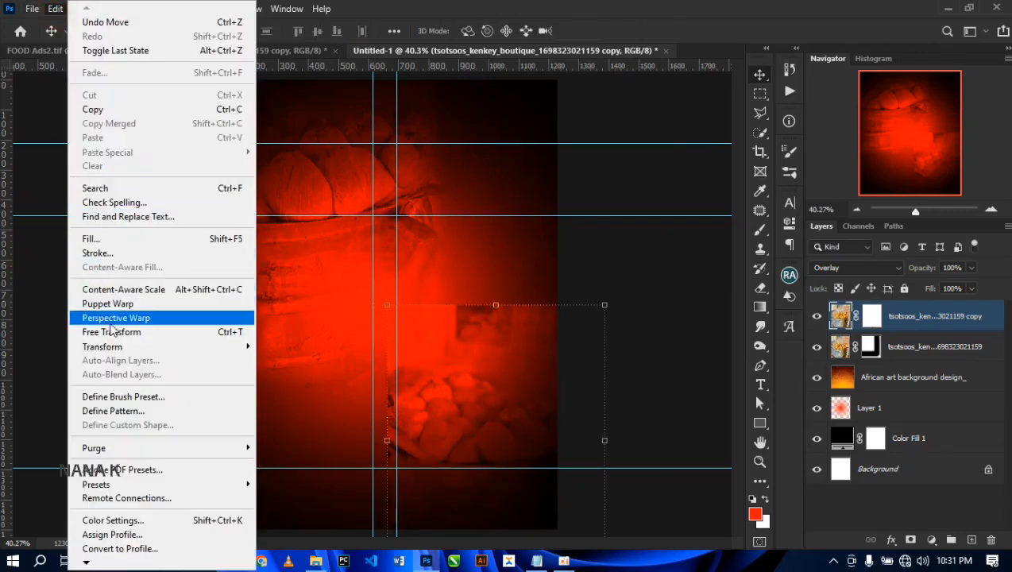
click(505, 406)
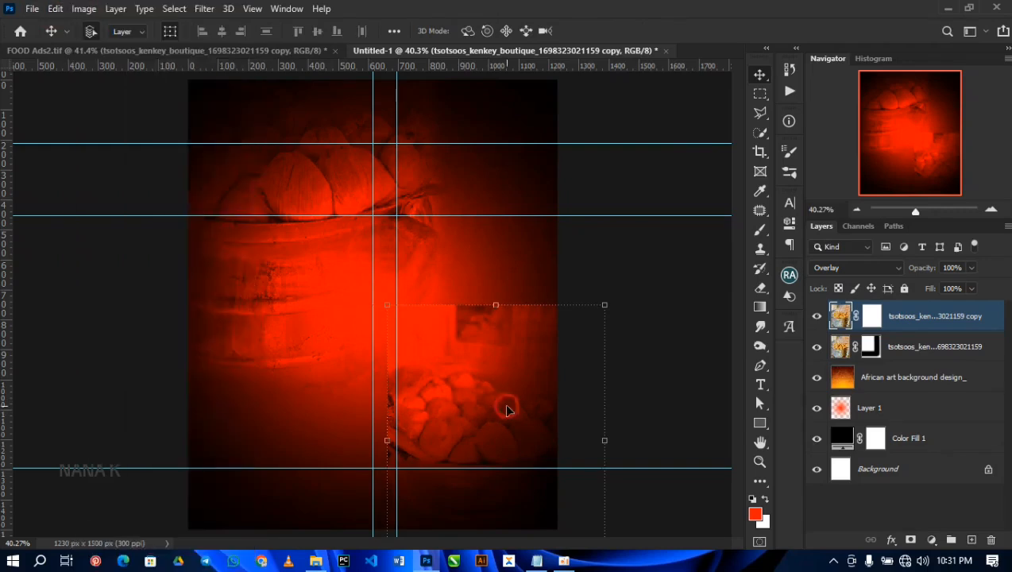
drag(386, 297, 357, 270)
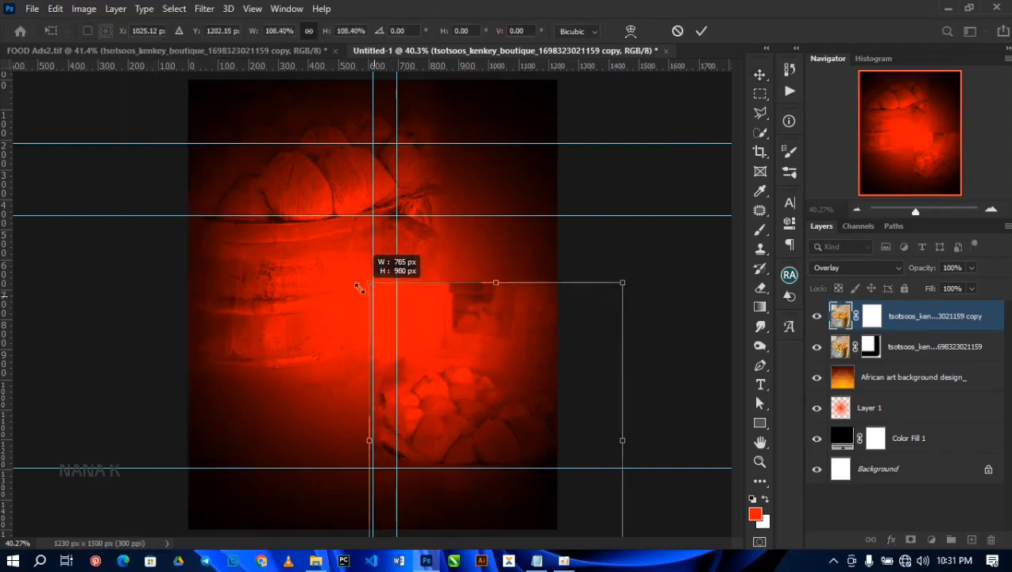
key(Return)
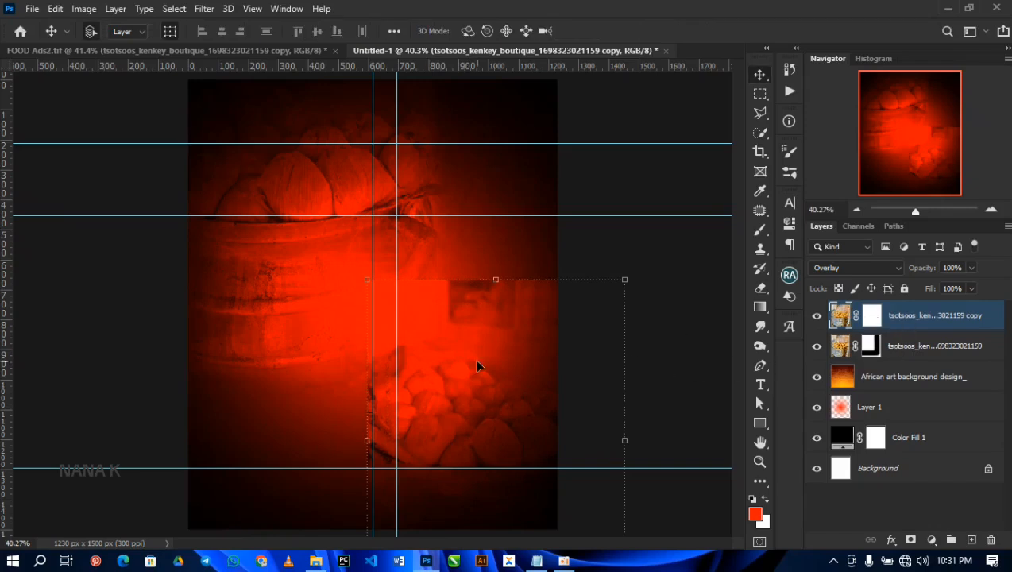
Step: Apply a Motion Blur at 0° angle and about 61 pixels distance to the kenkey photo copy
click(199, 10)
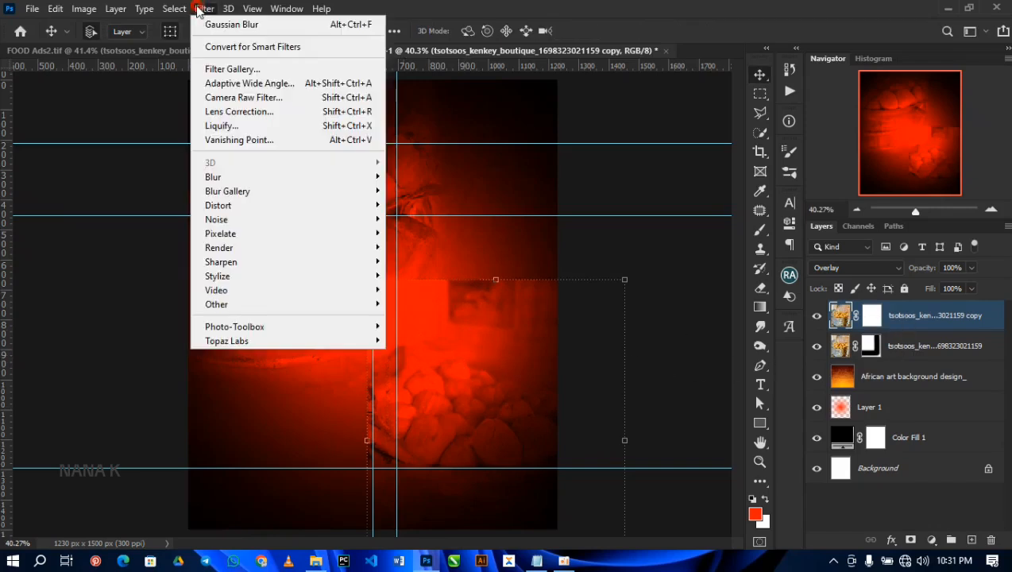
mouse_move(227, 178)
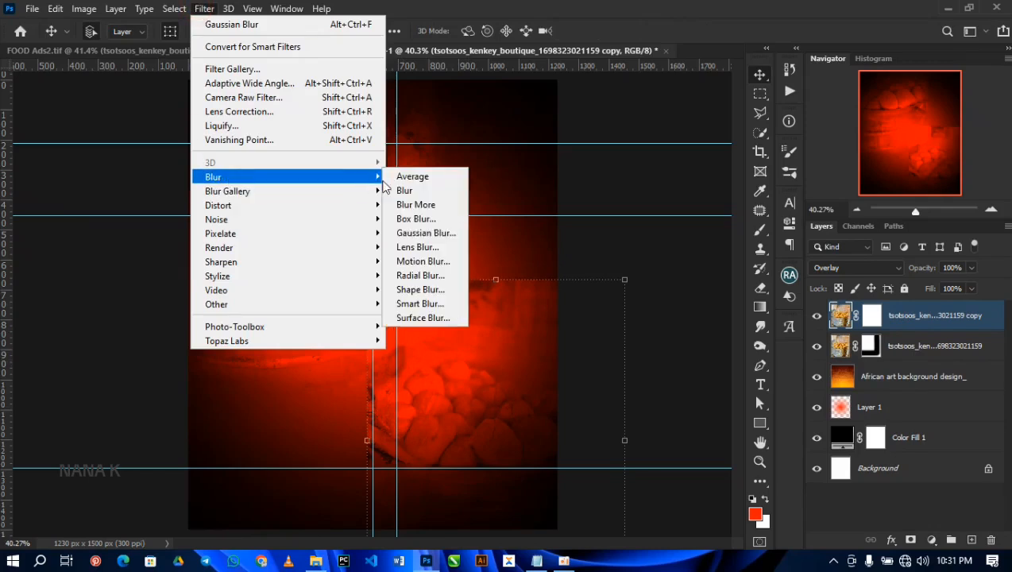
click(413, 262)
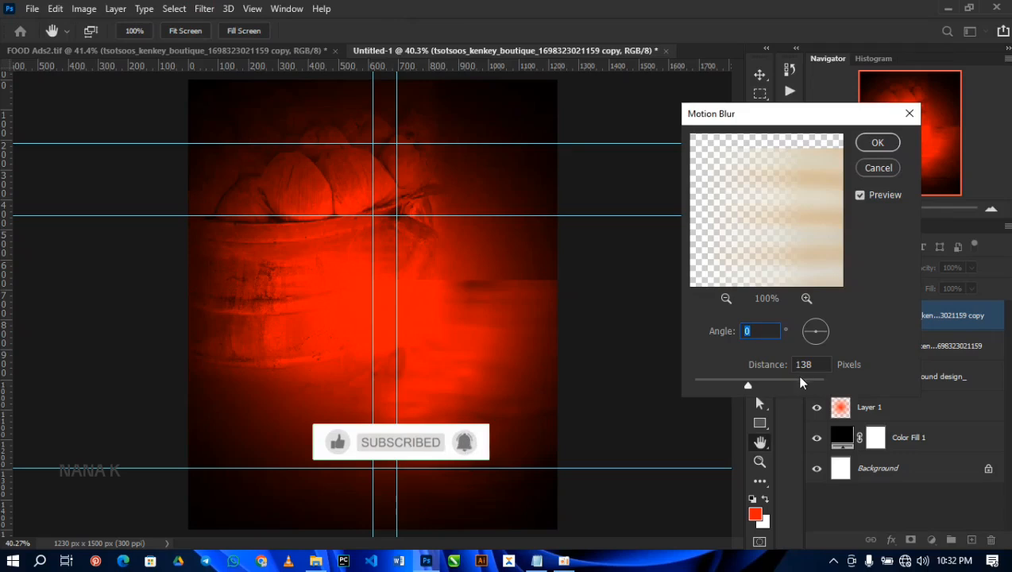
drag(737, 384, 729, 385)
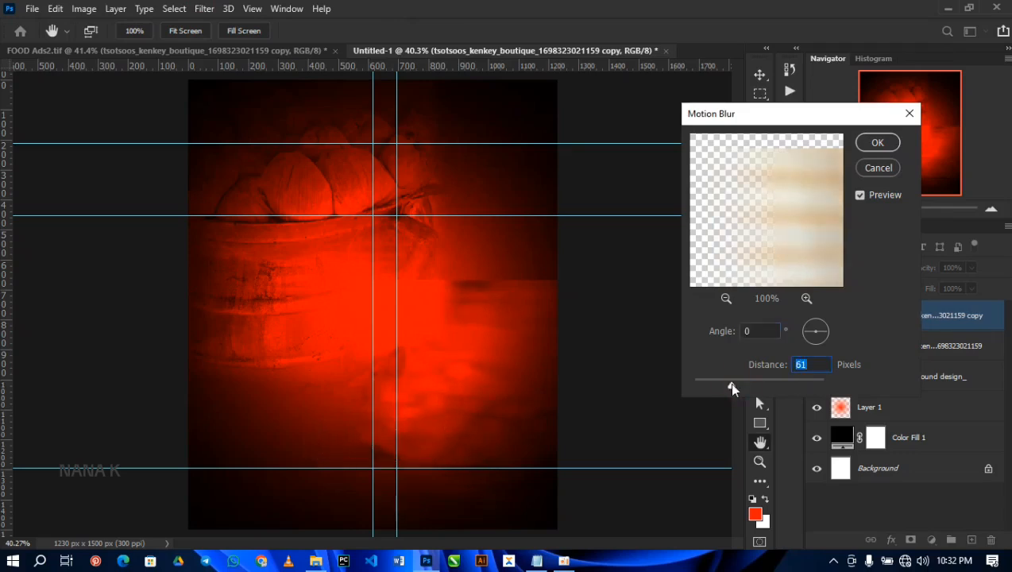
click(874, 146)
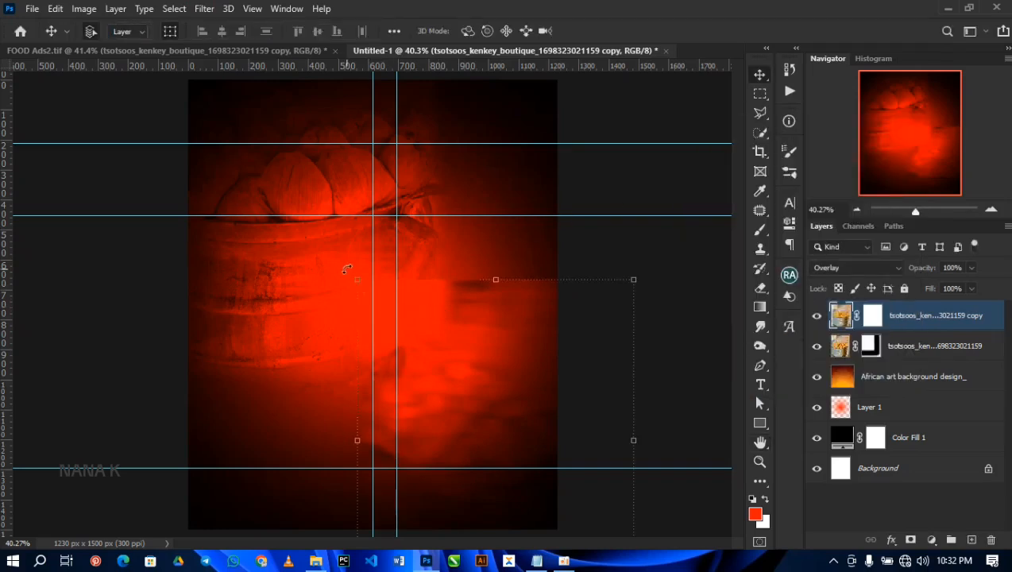
Step: Paint black on the blurred kenkey copy's mask to fade its upper and left edges, and shift the copy lower and slightly right
drag(488, 325, 503, 354)
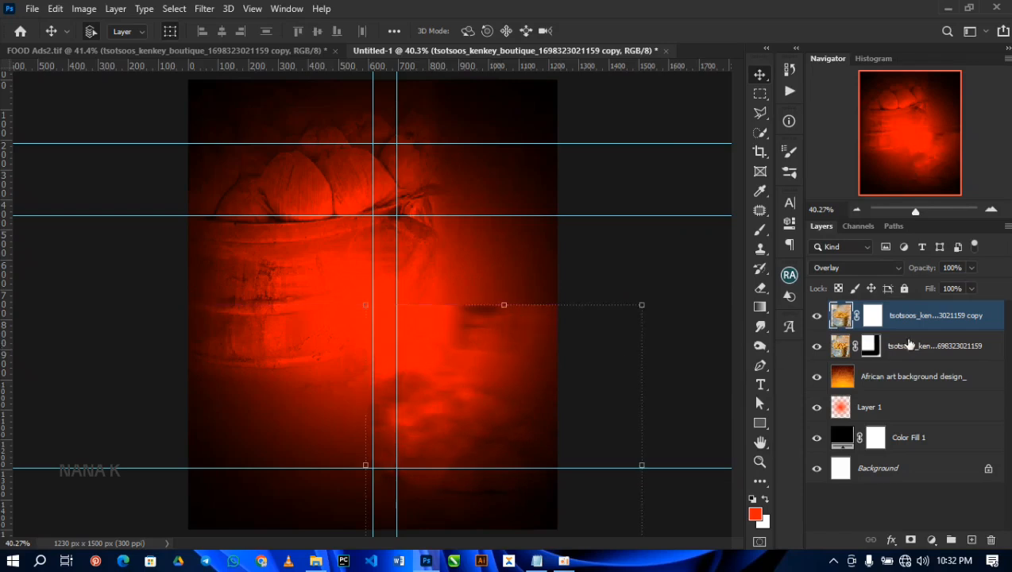
click(872, 316)
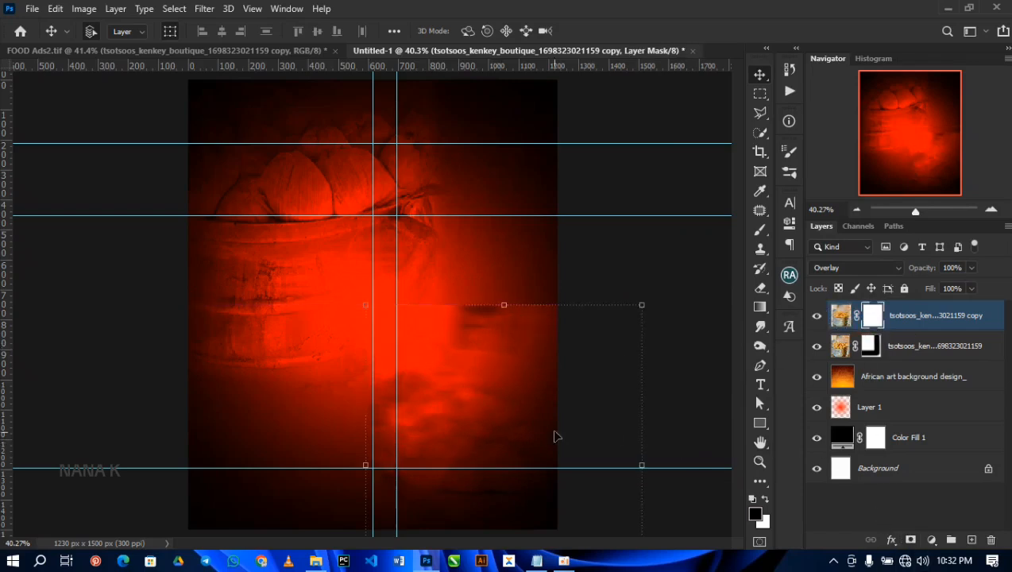
key(b)
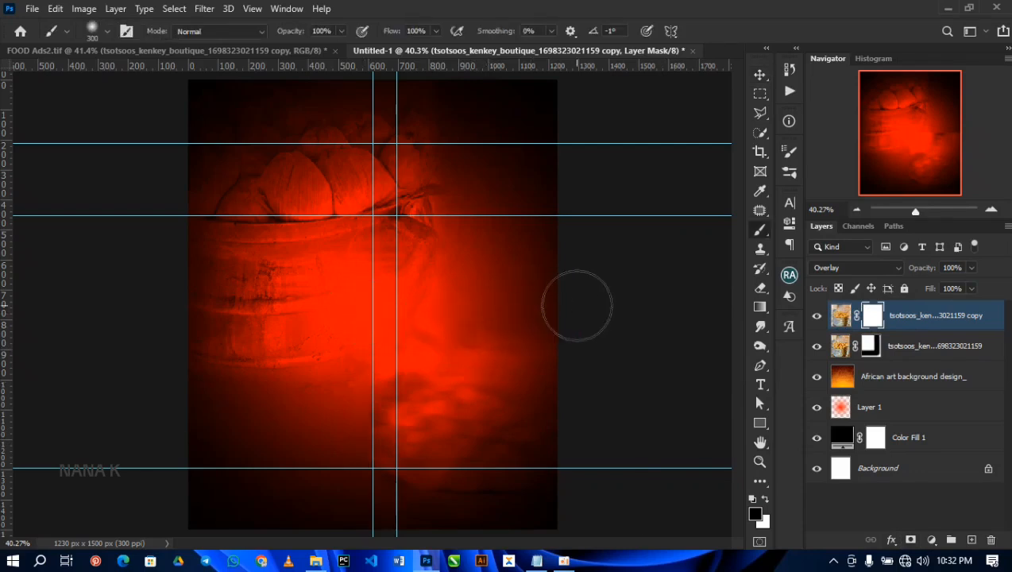
mouse_move(378, 303)
mouse_down()
mouse_move(354, 357)
mouse_move(346, 569)
mouse_up()
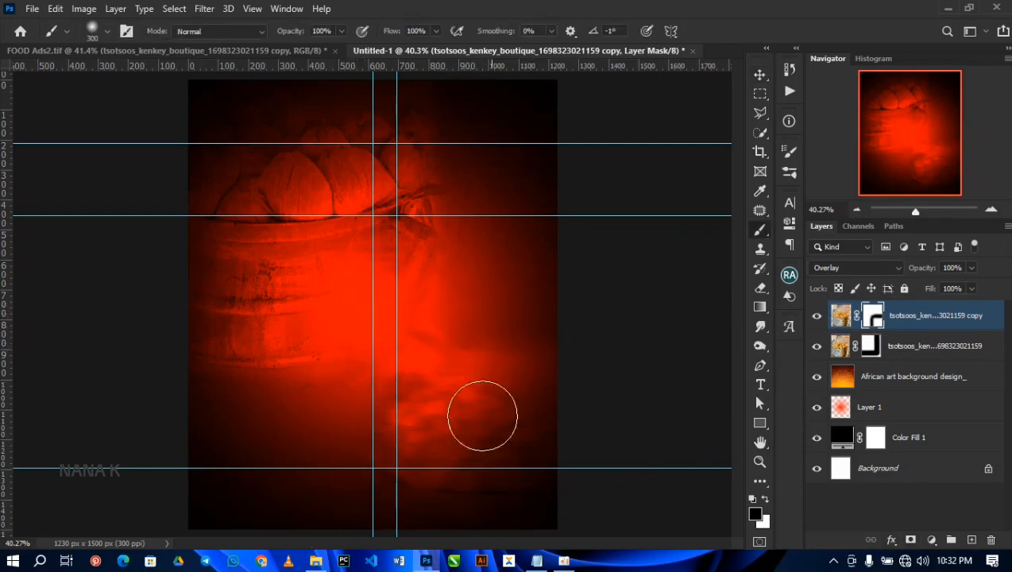
key(v)
drag(496, 439, 511, 453)
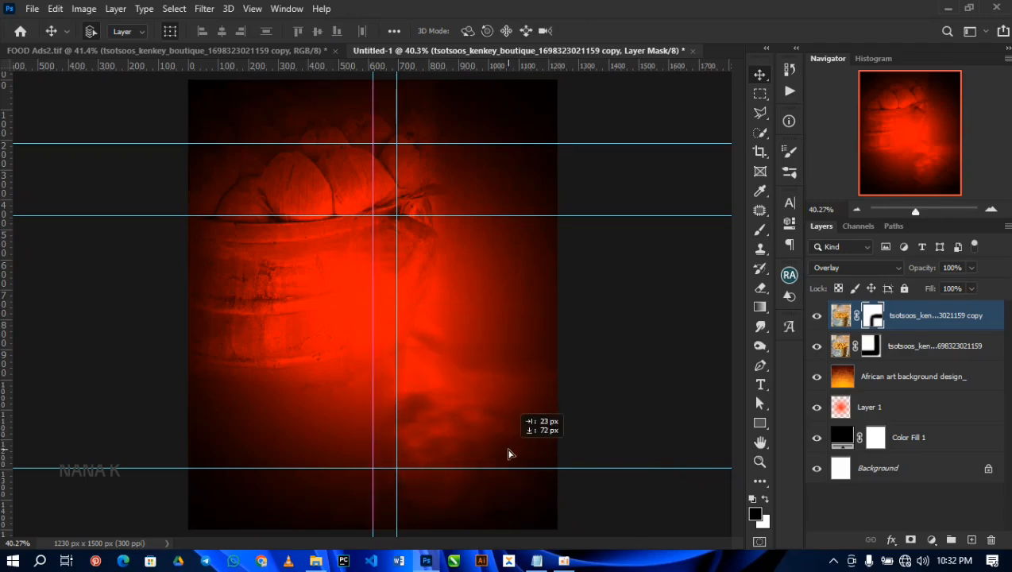
Step: Place the f pattern 2 image from the RESOURCE folder above the original kenkey photo layer, centred over the canvas's lower part
click(275, 292)
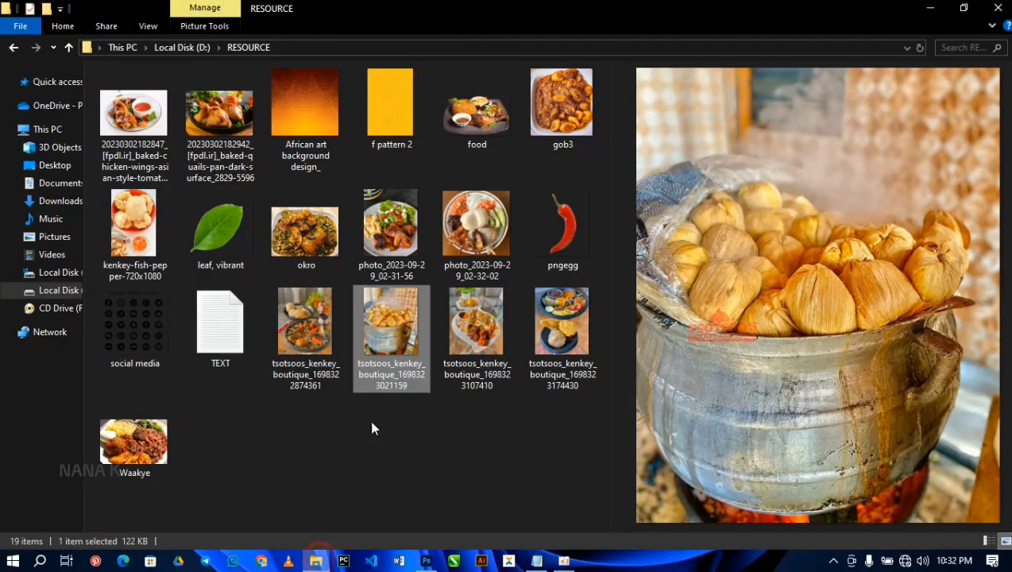
click(315, 561)
click(381, 88)
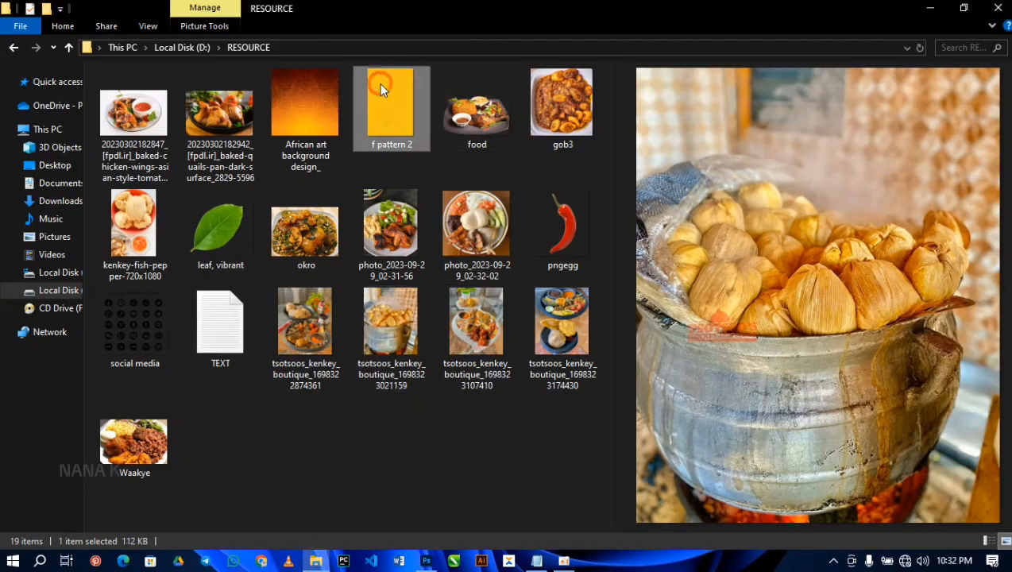
drag(380, 91, 386, 405)
drag(388, 356, 389, 502)
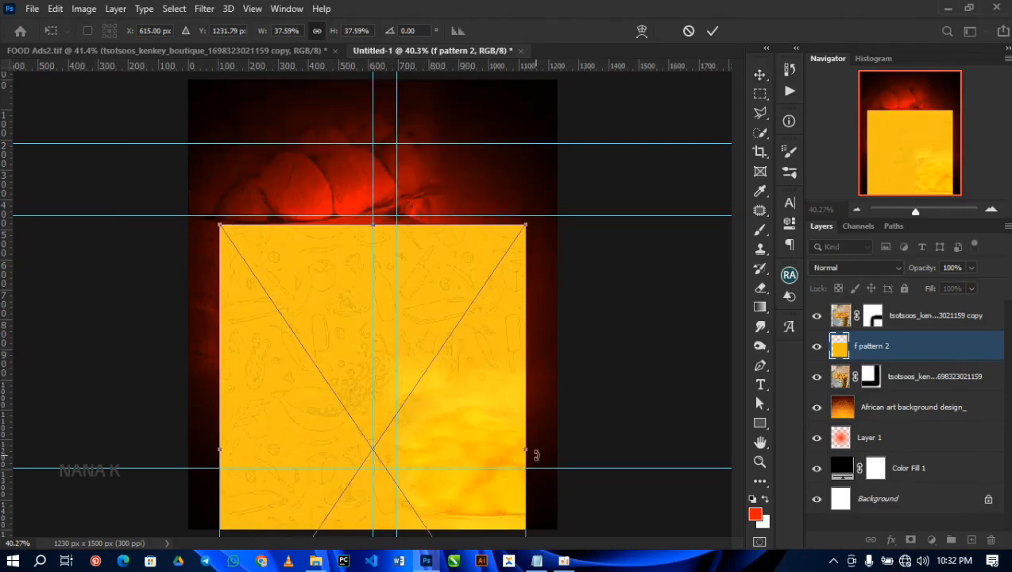
Step: Scale the placed f pattern 2 image to 46.93% and align it to the canvas's left edge, covering the lower half
drag(527, 450, 563, 457)
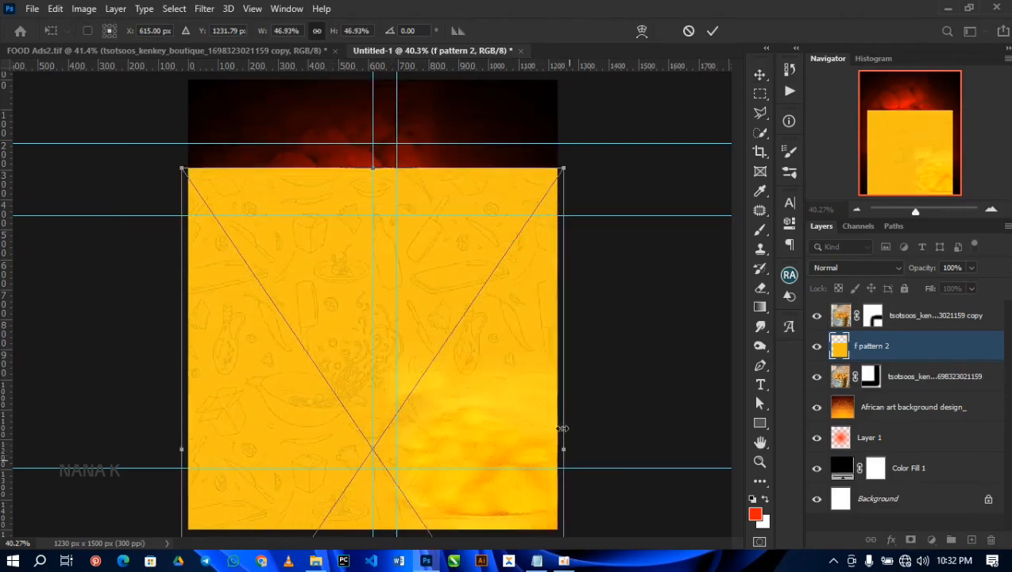
drag(453, 299, 459, 491)
drag(459, 487, 463, 425)
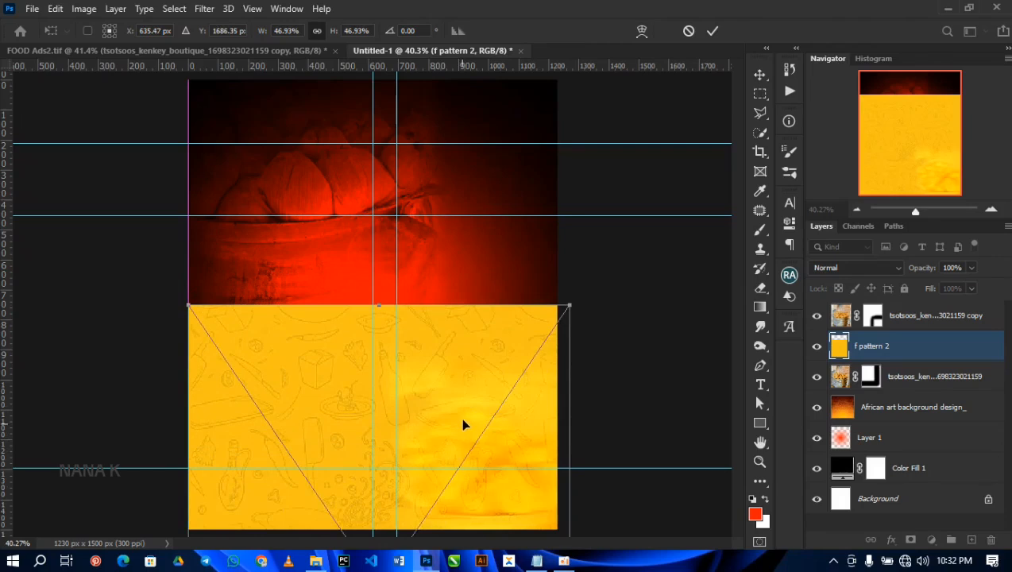
double_click(475, 373)
Step: Rasterize the f pattern 2 layer, and make a hidden duplicate of it
right_click(874, 358)
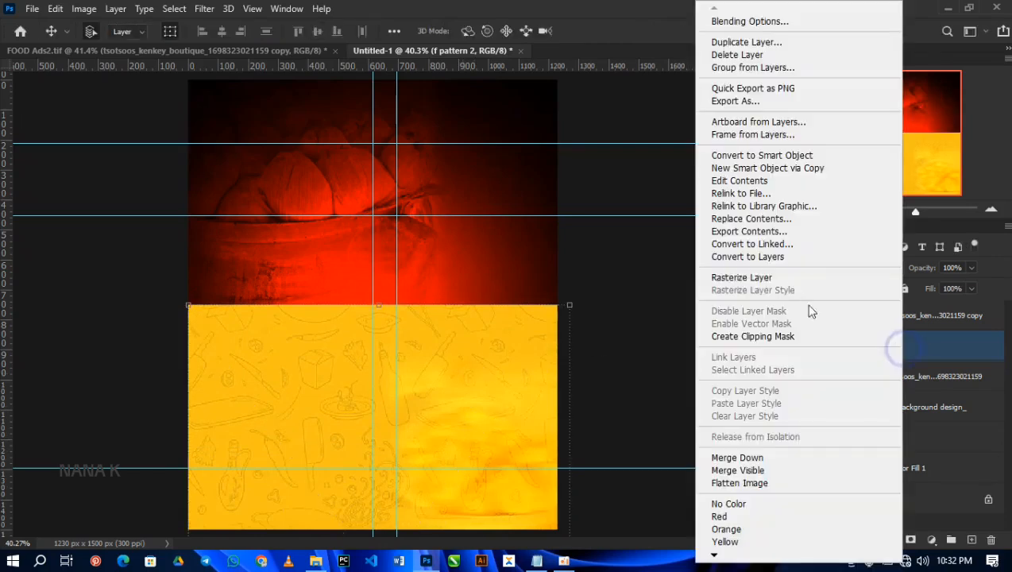
click(758, 276)
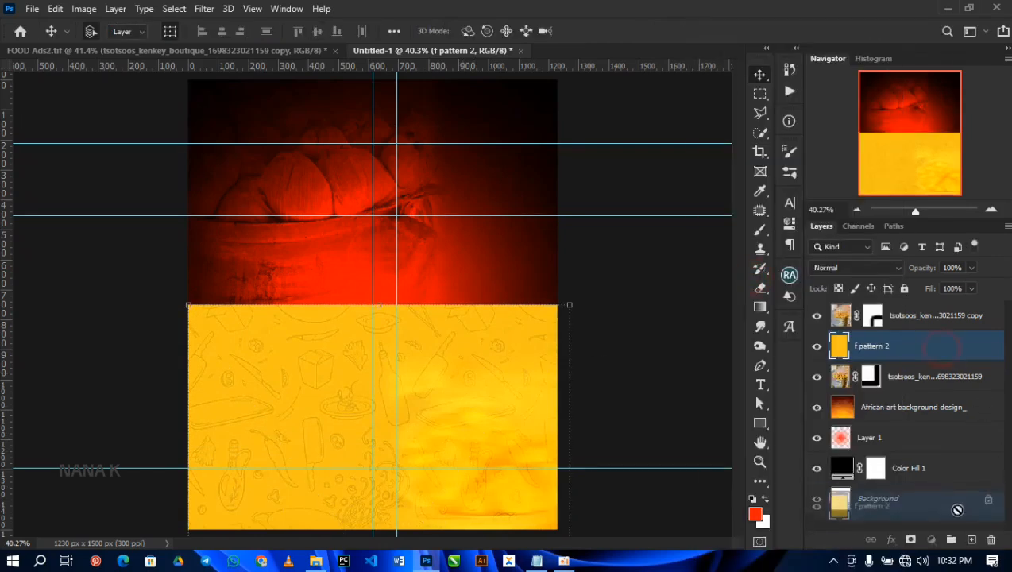
key(ctrl+j)
click(818, 346)
Step: Set the original f pattern 2 layer's blend mode to Multiply
click(904, 380)
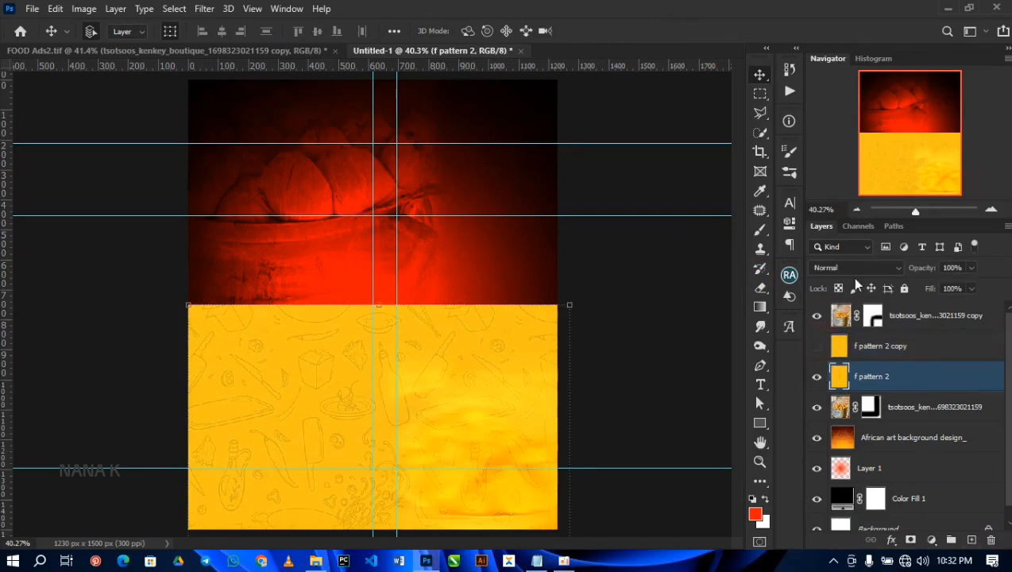
click(858, 268)
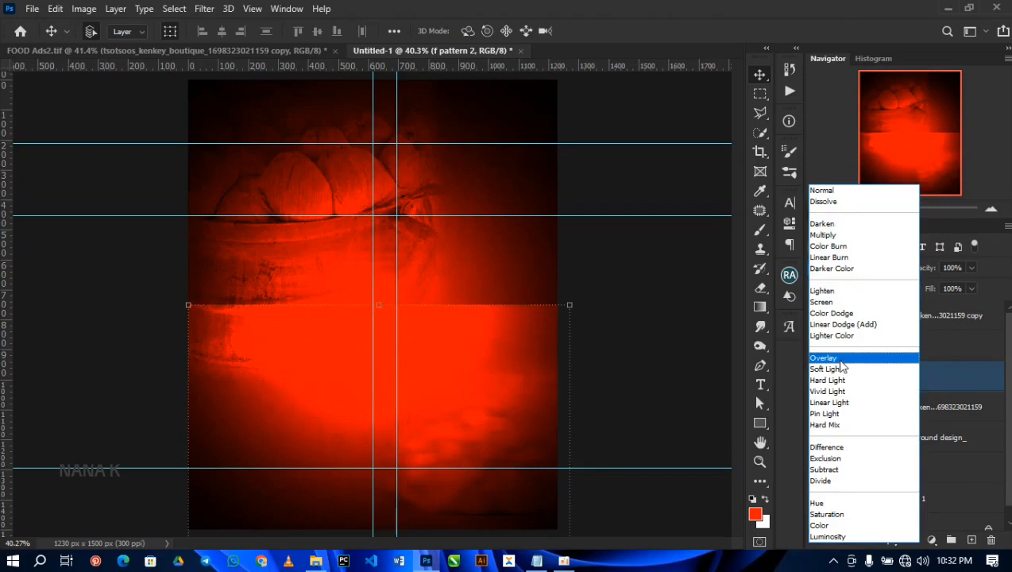
click(826, 236)
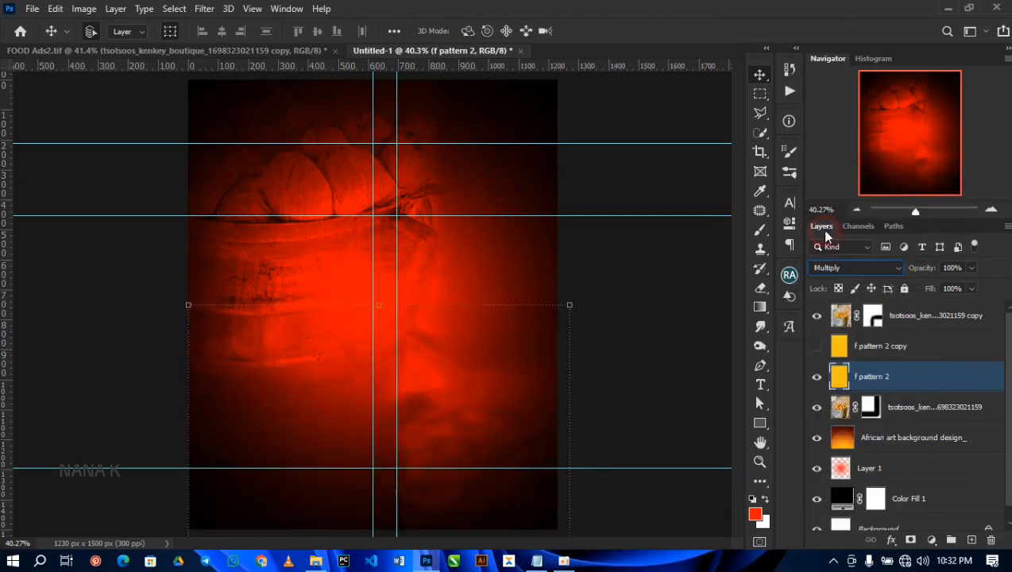
click(603, 282)
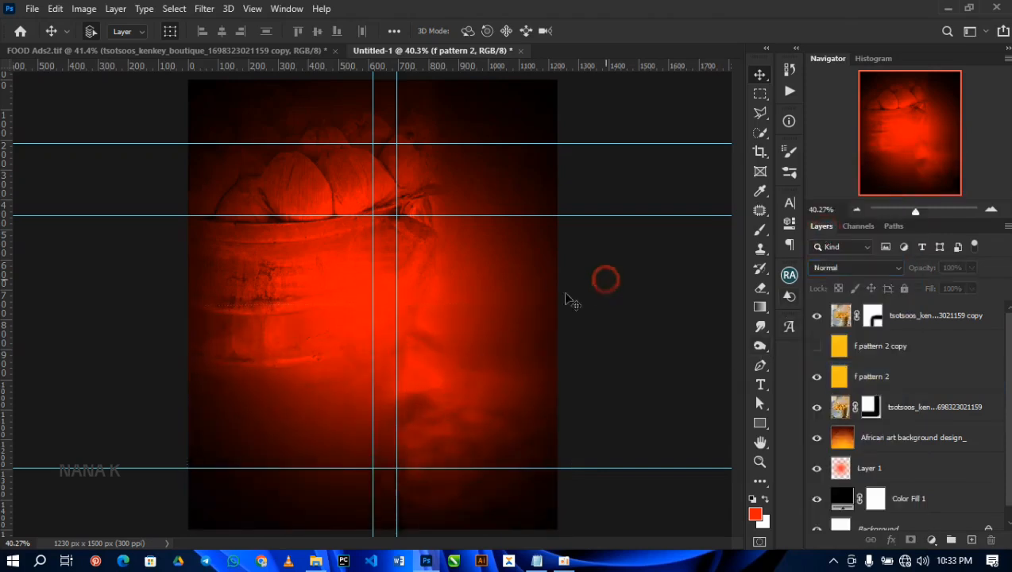
Step: Add a layer mask to f pattern 2 and paint black with a soft 300 px brush along the pattern's upper edge
scroll(246, 311, up, 4)
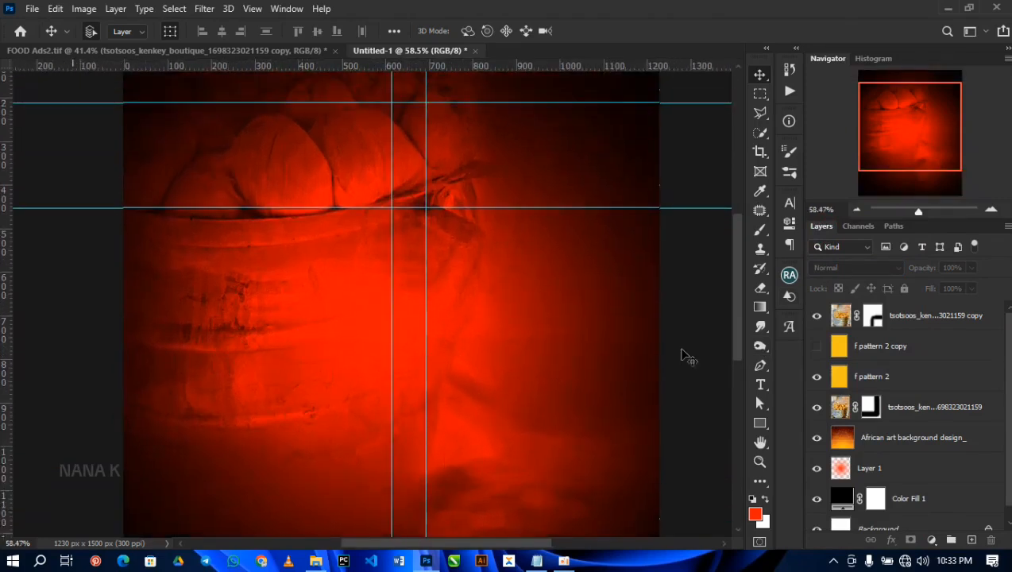
click(934, 381)
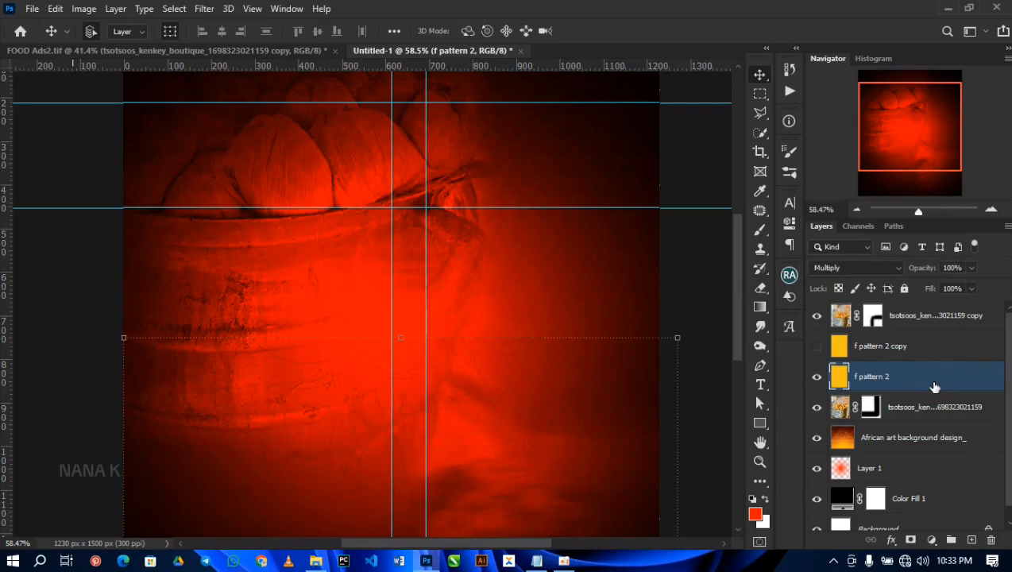
click(910, 541)
key(b)
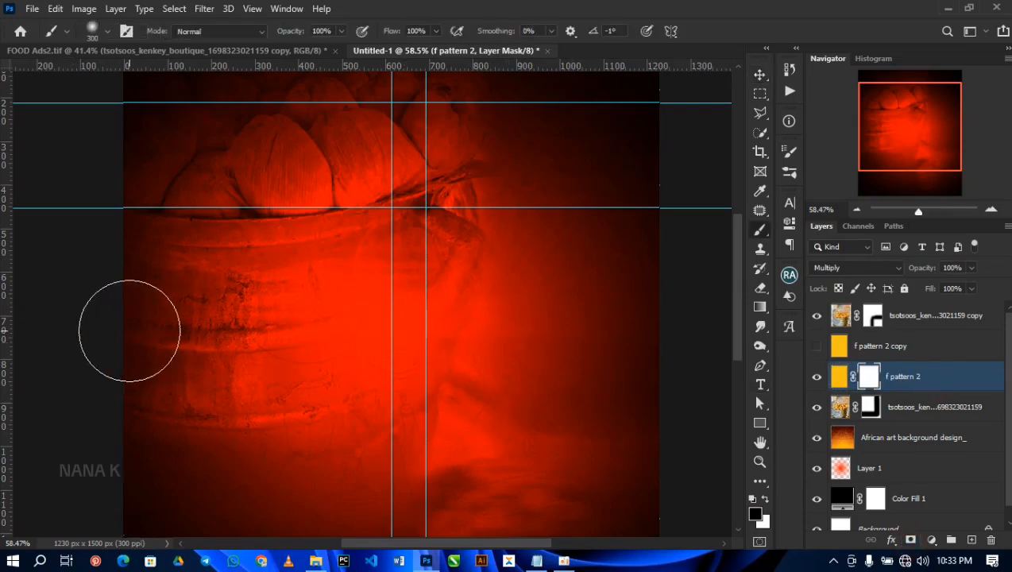
drag(541, 330, 696, 331)
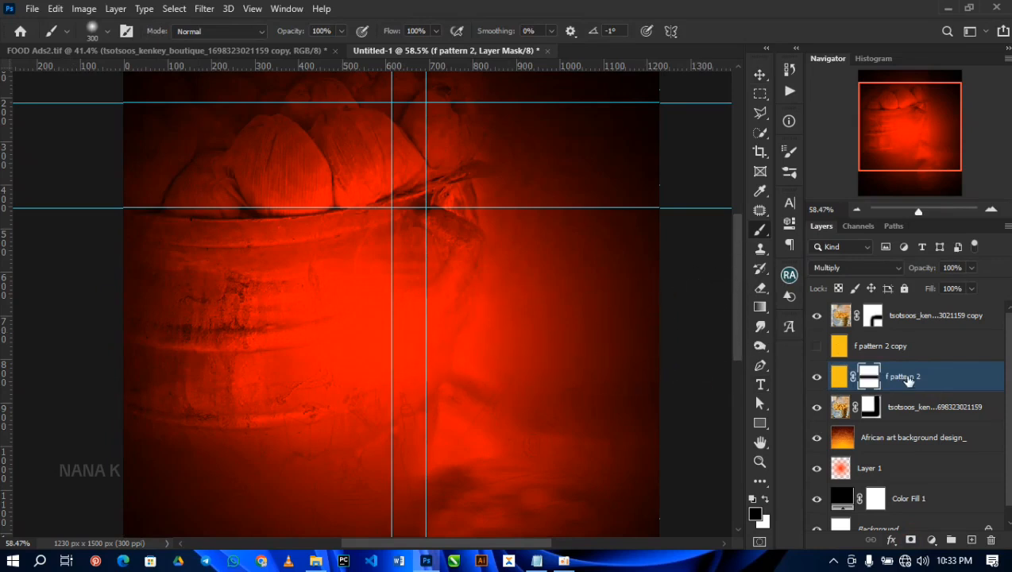
Step: Show the f pattern 2 copy in Multiply blend mode and duplicate f pattern 2's layer mask onto it
click(914, 346)
click(816, 350)
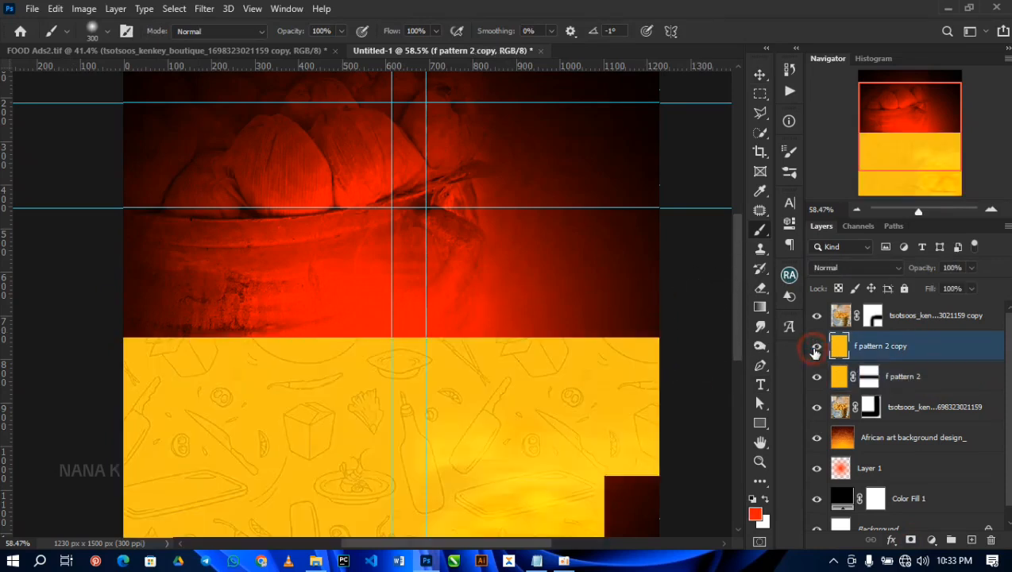
click(883, 270)
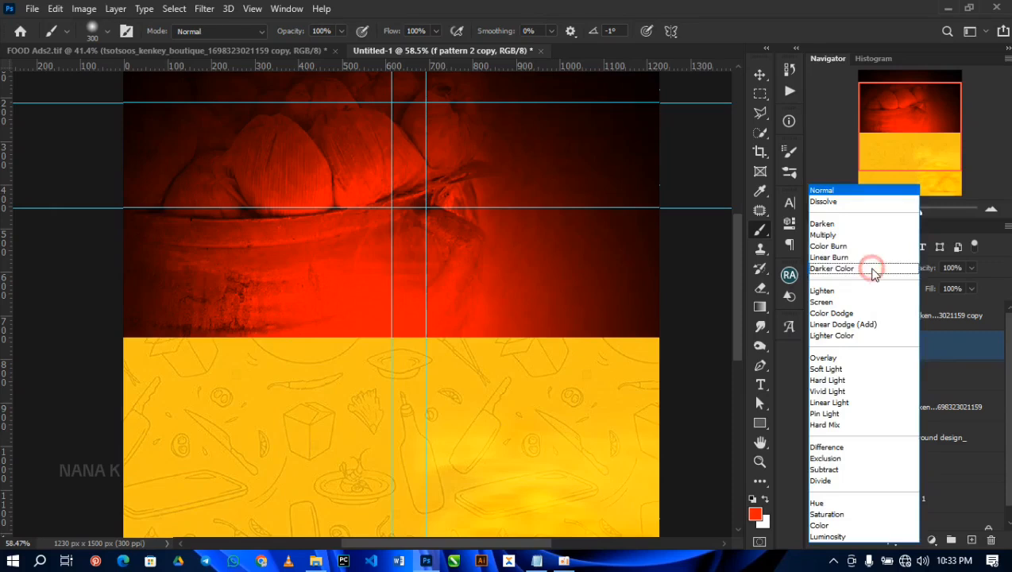
click(823, 236)
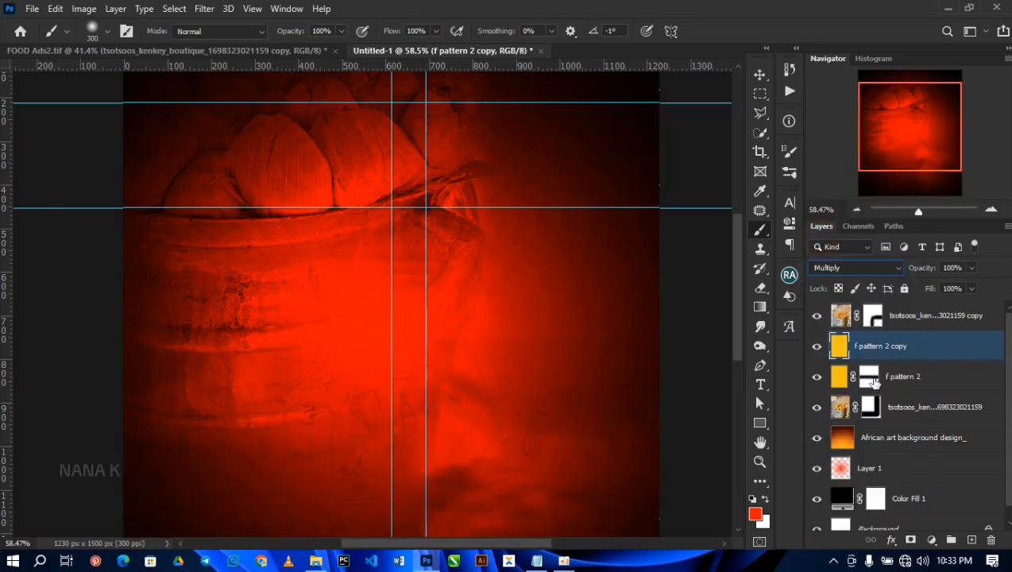
click(870, 379)
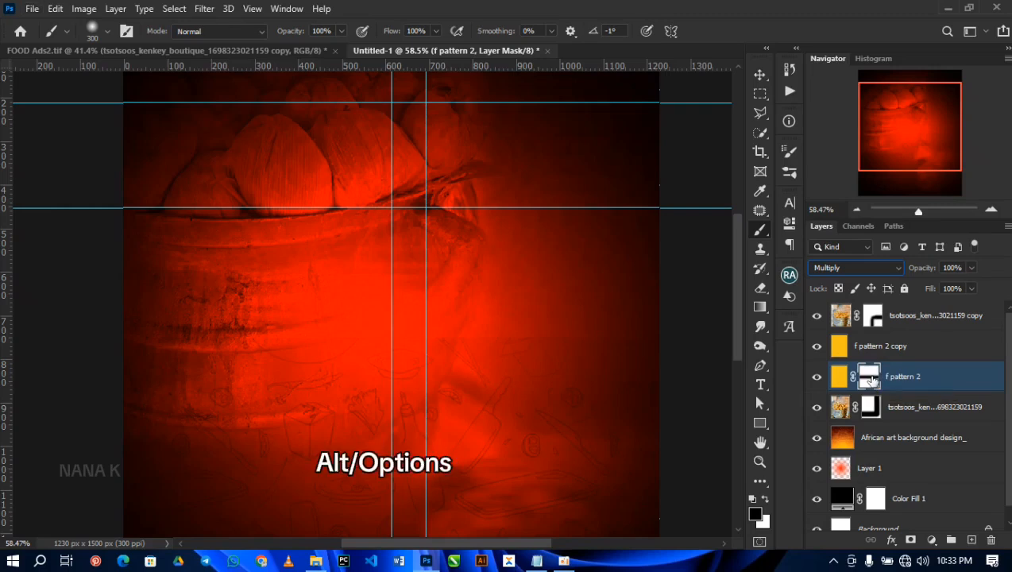
drag(867, 377, 866, 347)
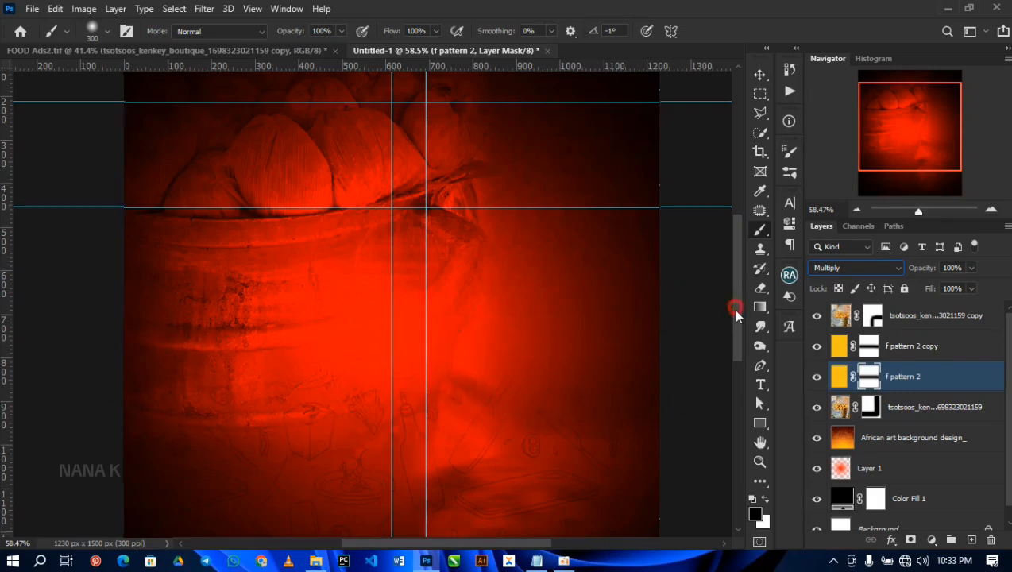
Step: Apply a Gaussian Blur with a radius of 6.2 pixels to the f pattern 2 copy's image
drag(736, 308, 743, 347)
click(912, 350)
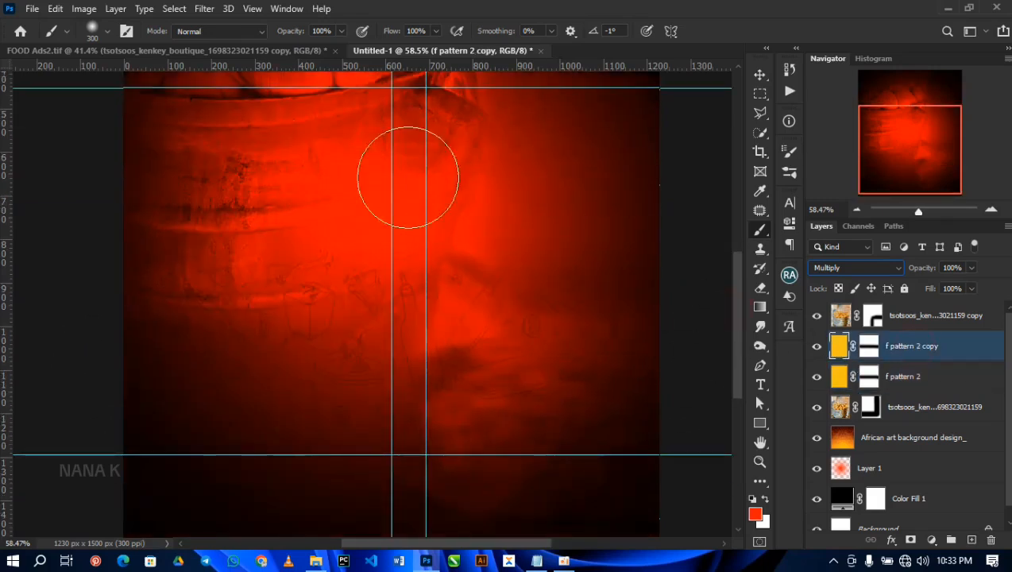
click(204, 10)
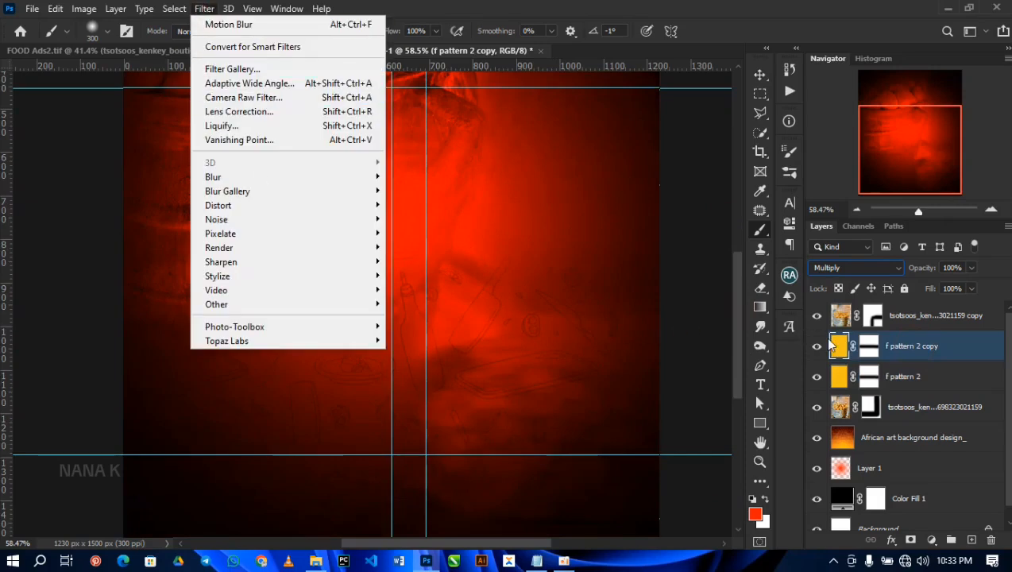
mouse_move(372, 177)
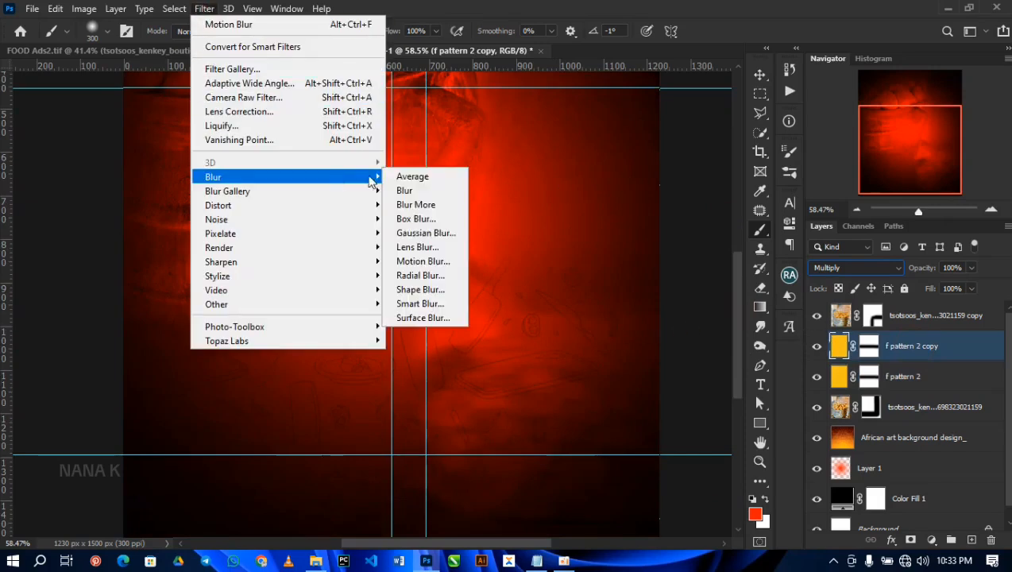
click(455, 234)
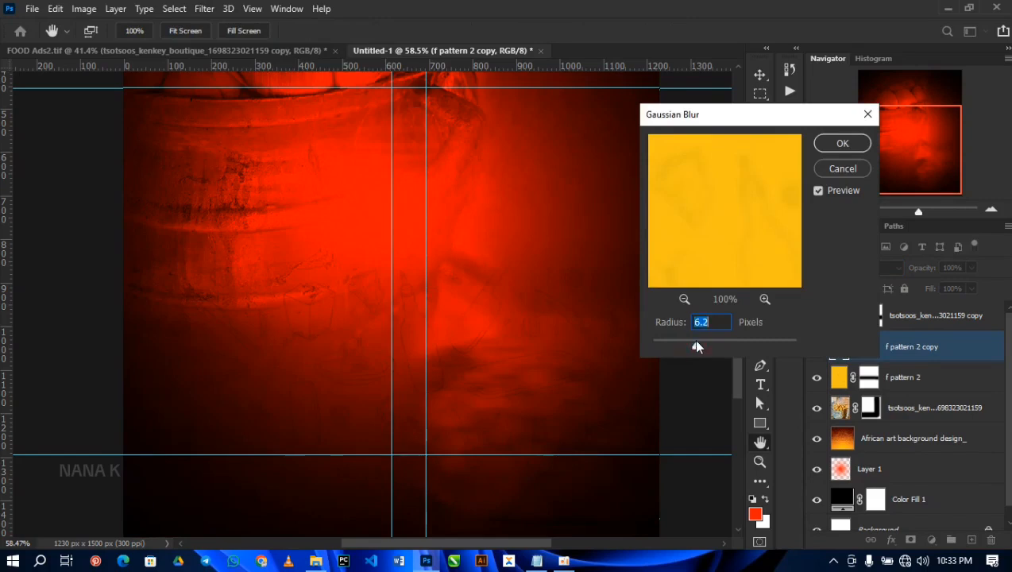
click(827, 147)
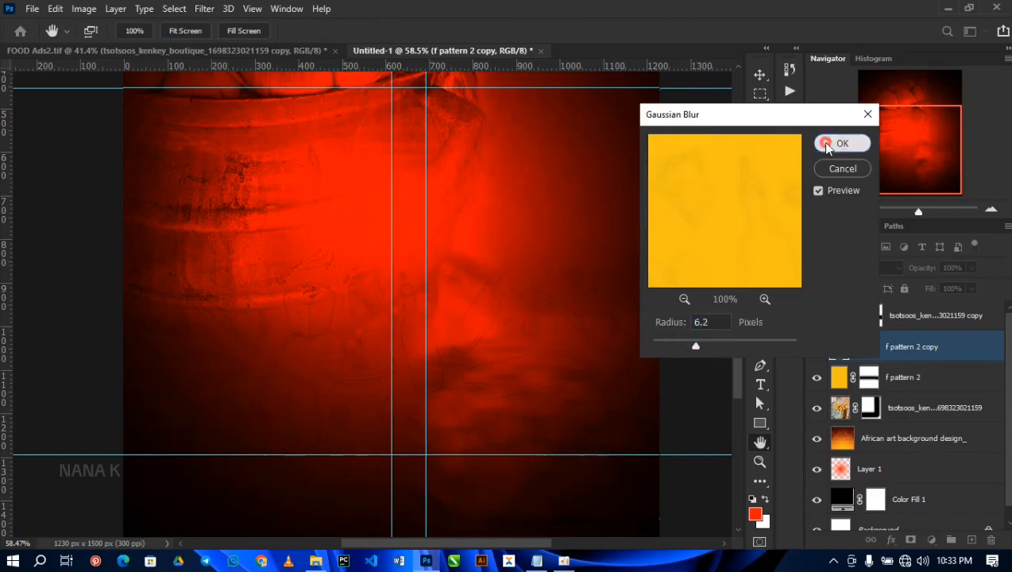
click(315, 561)
key(Down)
key(Down)
key(Right)
key(Right)
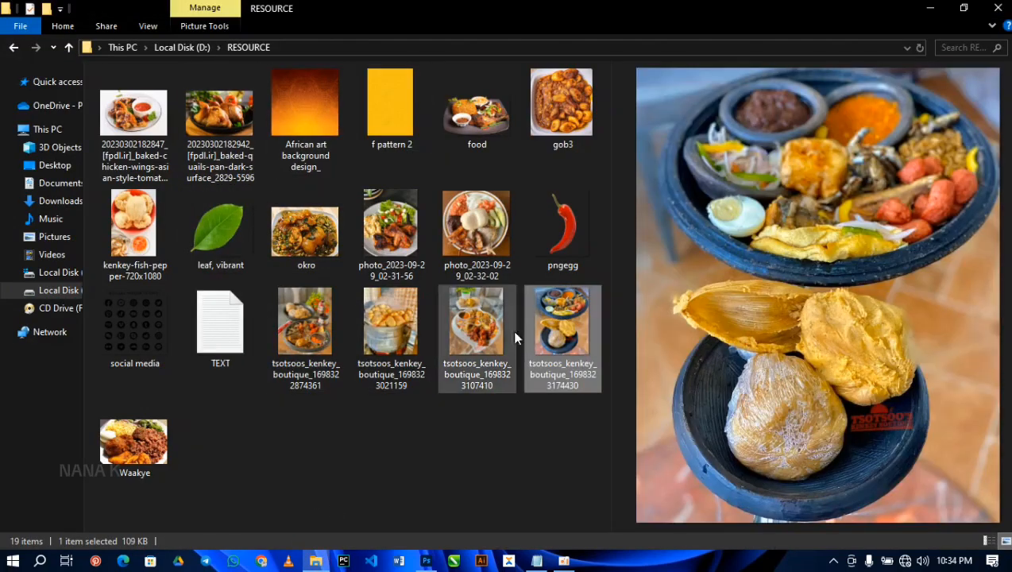
drag(561, 318, 263, 449)
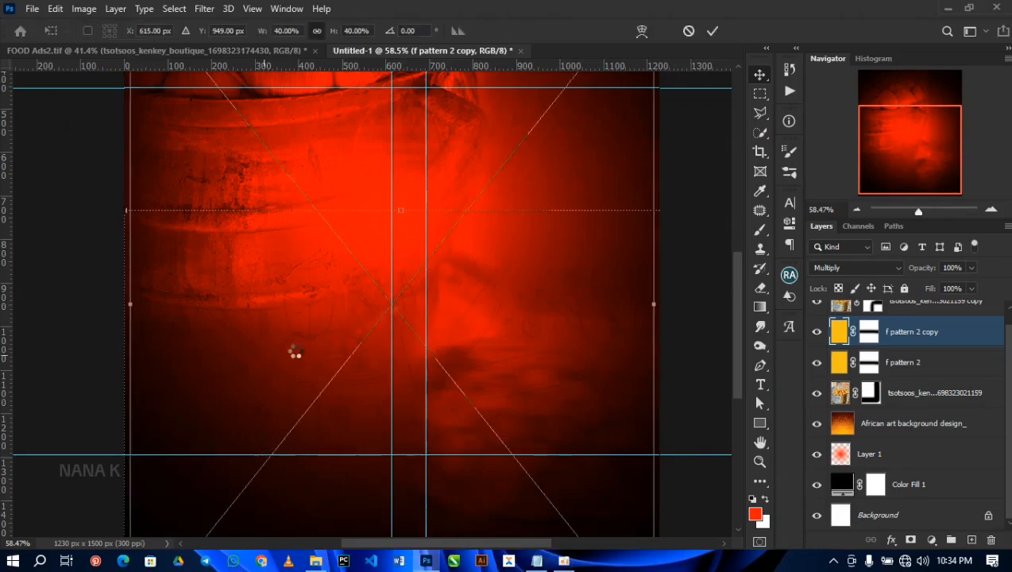
scroll(303, 339, down, 3)
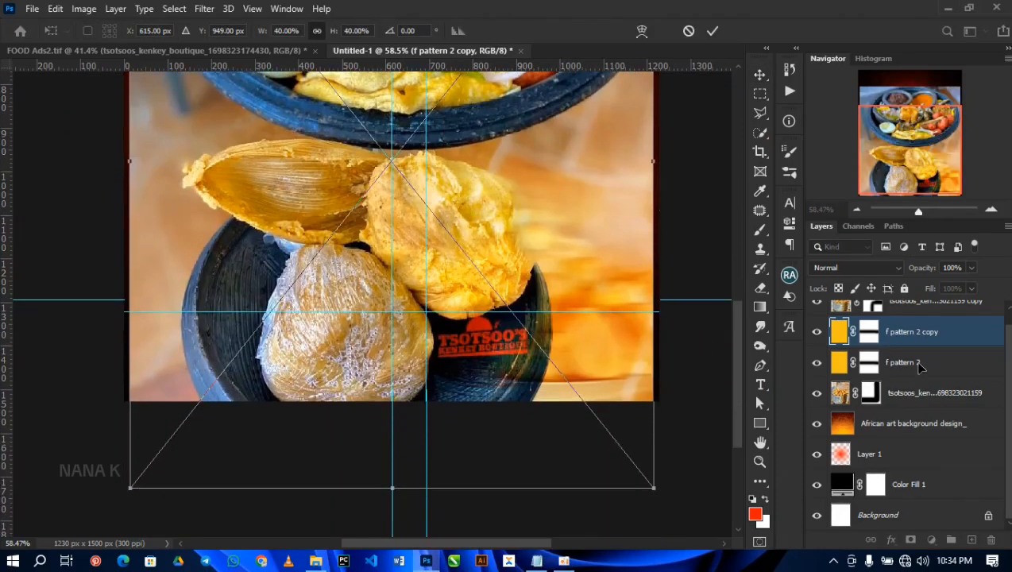
drag(939, 336, 934, 407)
scroll(277, 280, down, 2)
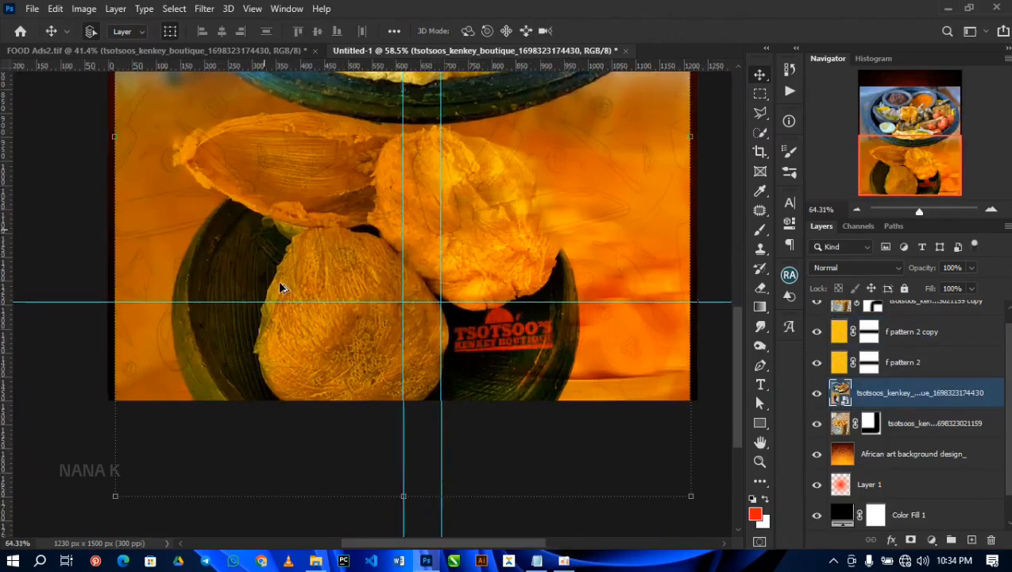
Step: Scale the placed kenkey photo to about 23.72% and position it over the flyer's lower-left corner
scroll(375, 276, down, 3)
drag(475, 258, 329, 333)
key(ctrl+t)
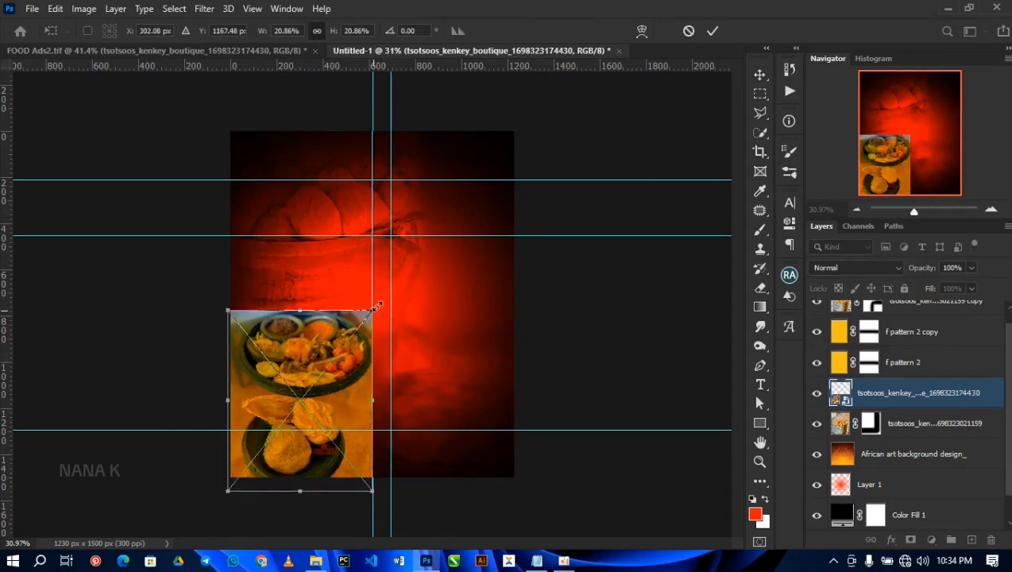
drag(373, 309, 383, 298)
drag(363, 347, 372, 367)
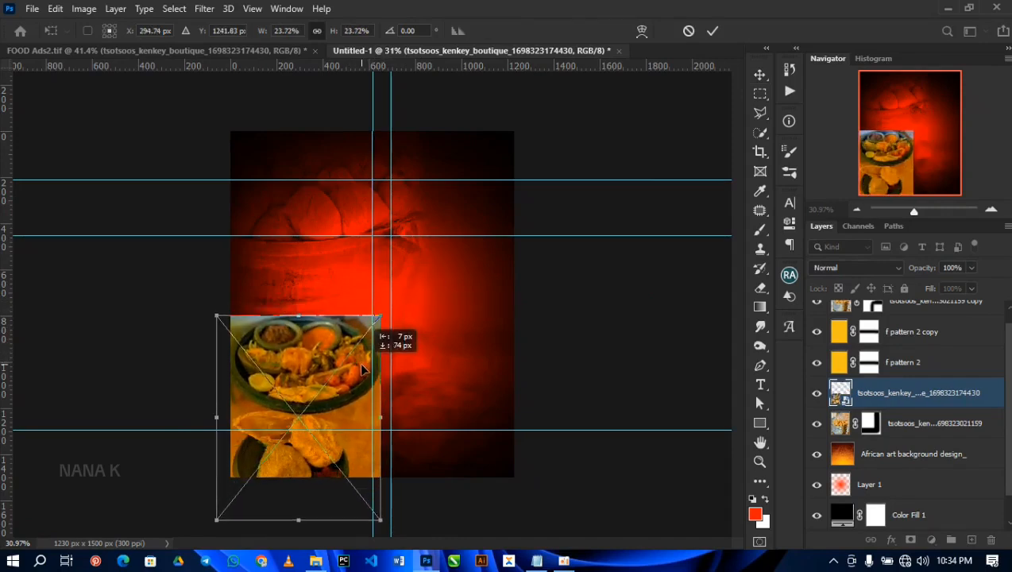
key(Return)
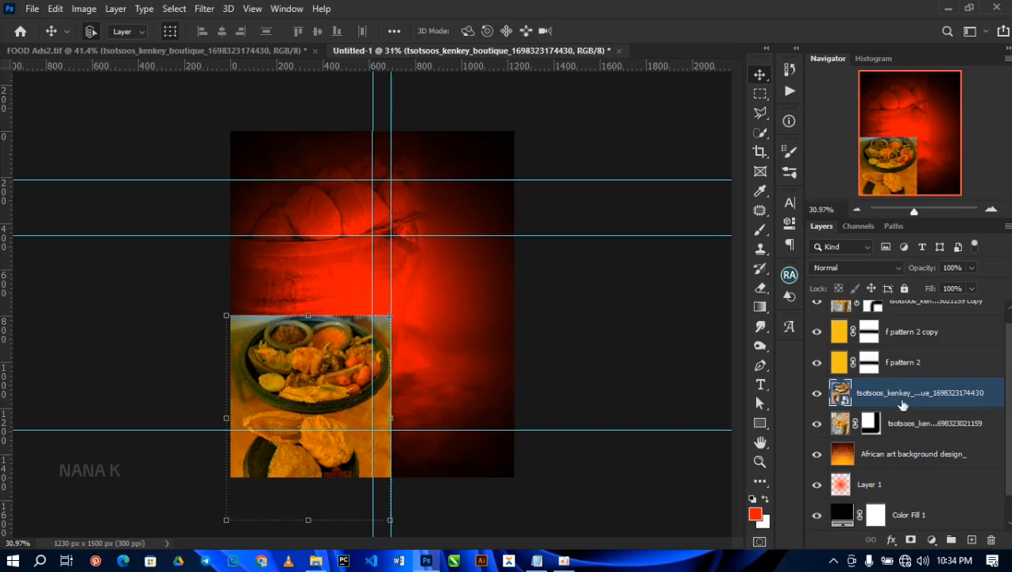
Step: Rasterize the kenkey photo layer, add a layer mask and paint black with the 300 px soft brush along the photo's upper edge
right_click(902, 406)
click(769, 283)
click(911, 540)
key(b)
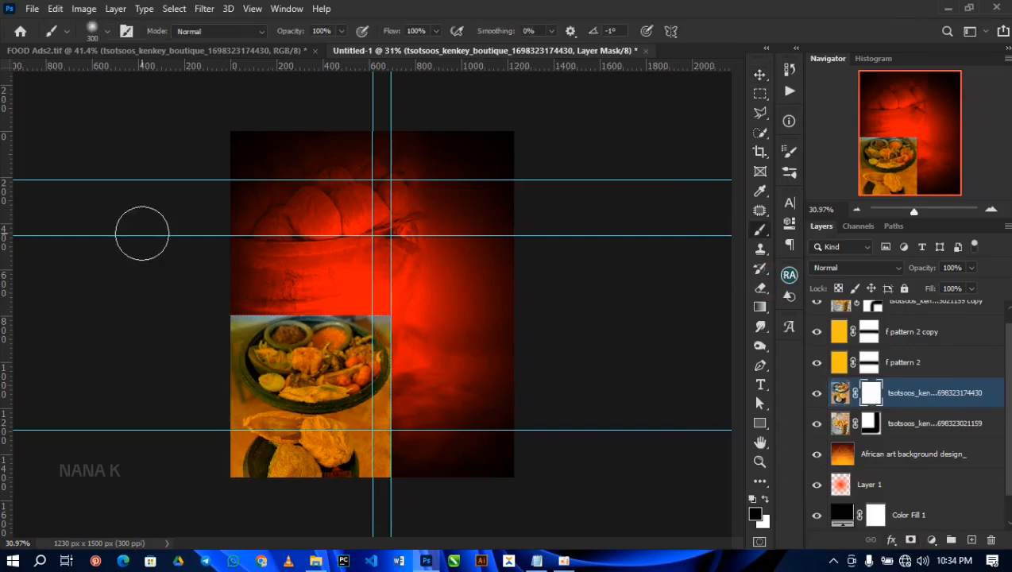
drag(226, 294, 397, 294)
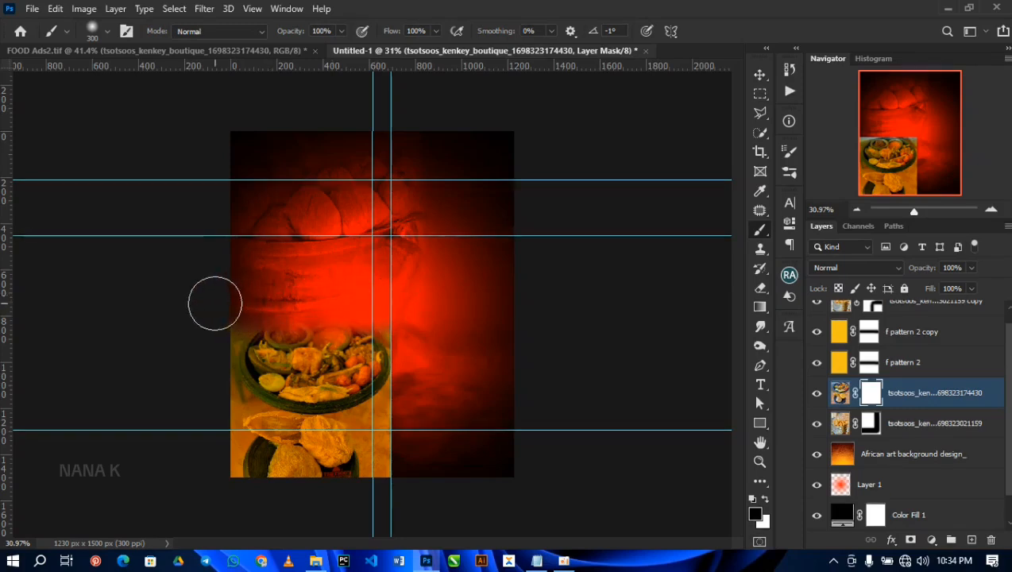
drag(249, 307, 395, 352)
key(v)
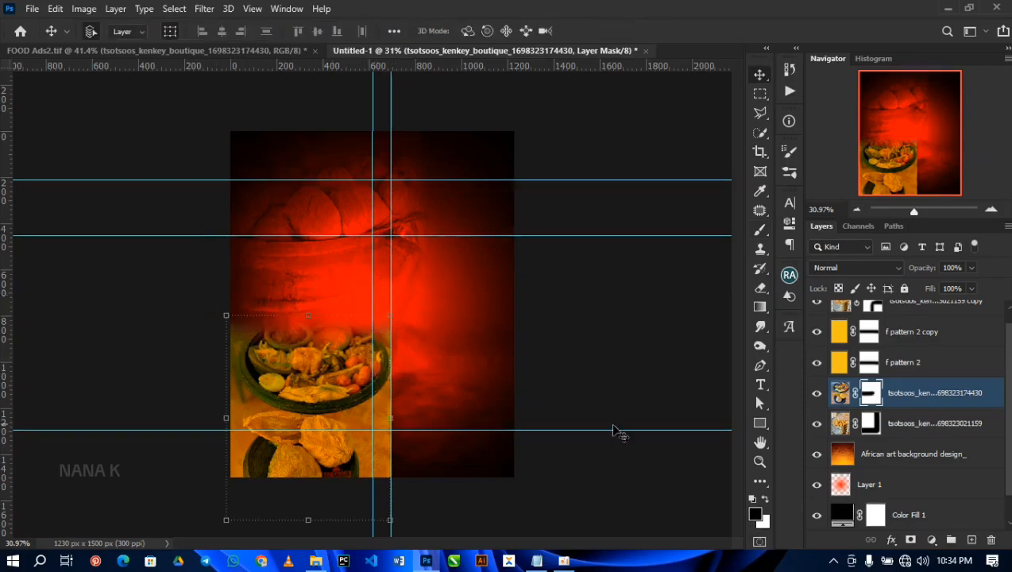
Step: Set the new kenkey photo layer's blend mode to Overlay
click(840, 395)
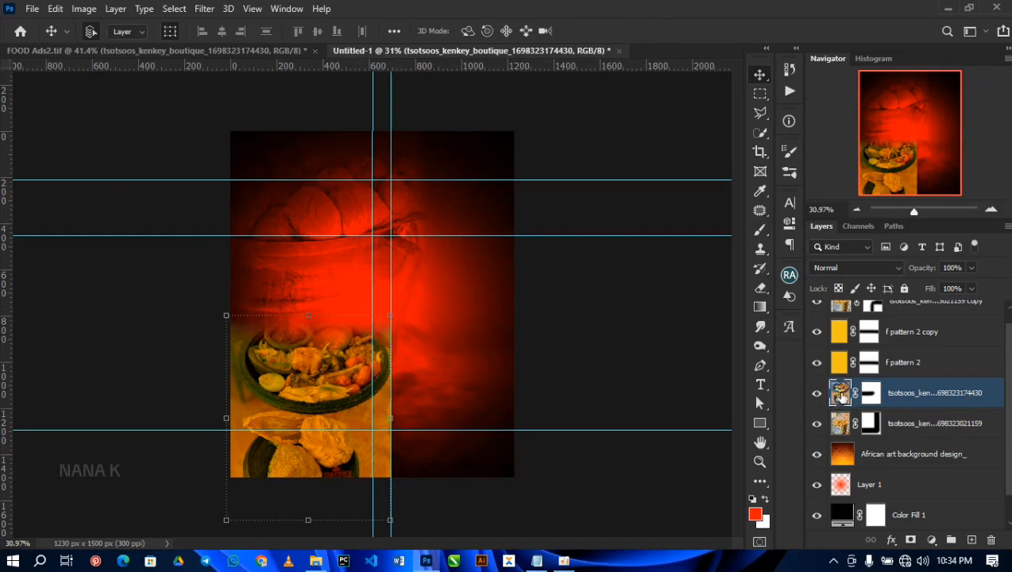
click(839, 268)
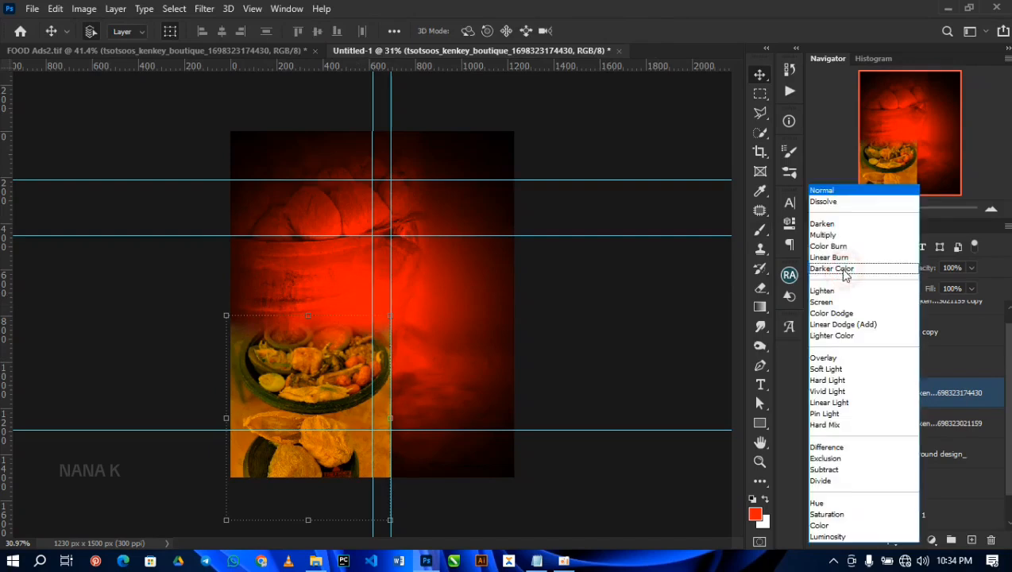
click(823, 359)
Step: Enlarge the blended kenkey photo slightly and reposition it so its bowl fills the flyer's lower-left area
click(393, 315)
drag(394, 316, 411, 283)
mouse_move(324, 355)
mouse_down()
mouse_move(333, 335)
mouse_move(339, 347)
mouse_up()
key(Return)
drag(340, 357, 339, 361)
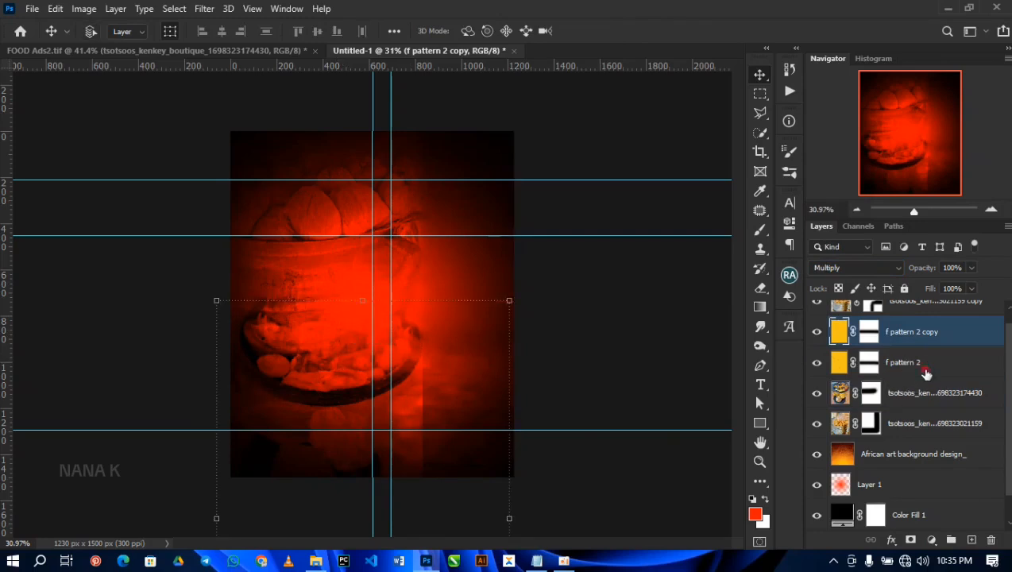
Step: Lock the f pattern 2 and f pattern 2 copy layers, and nudge the kenkey photo slightly down
shift+click(922, 362)
click(904, 288)
drag(359, 389, 355, 403)
Step: Paint white on the kenkey photo's layer mask to restore the hidden upper part of the food bowl
key(b)
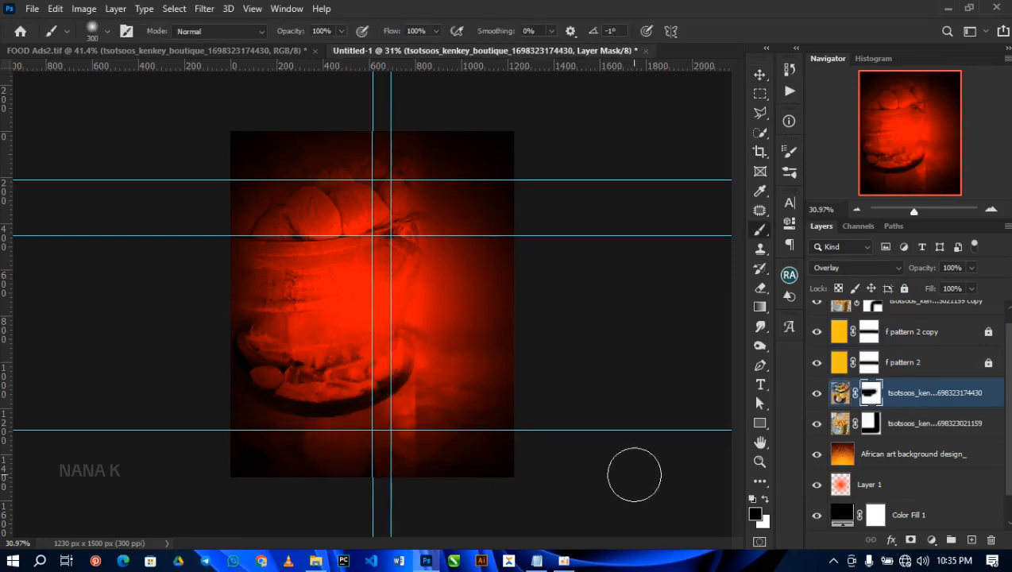
click(764, 498)
mouse_move(306, 341)
mouse_down()
mouse_move(379, 337)
mouse_move(260, 336)
mouse_move(378, 324)
mouse_move(269, 323)
mouse_move(362, 311)
mouse_move(323, 321)
mouse_move(377, 324)
mouse_move(381, 369)
mouse_move(375, 357)
mouse_move(313, 358)
mouse_move(225, 334)
mouse_up()
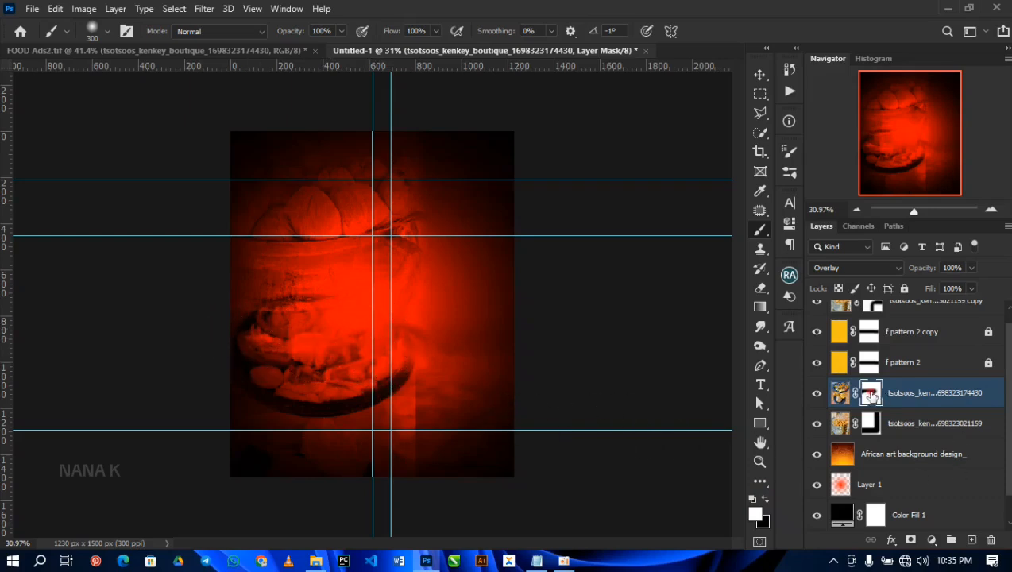
Step: Paint black on the kenkey photo's layer mask to fade out its hard right edge, and deselect the layer
key(x)
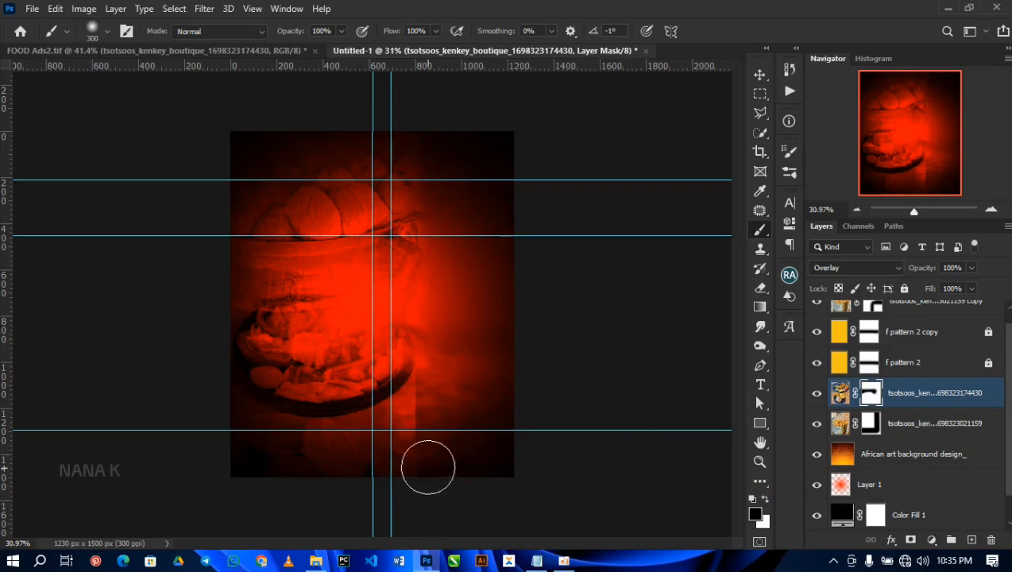
mouse_move(439, 380)
mouse_down()
mouse_move(439, 478)
mouse_move(442, 344)
mouse_move(423, 474)
mouse_up()
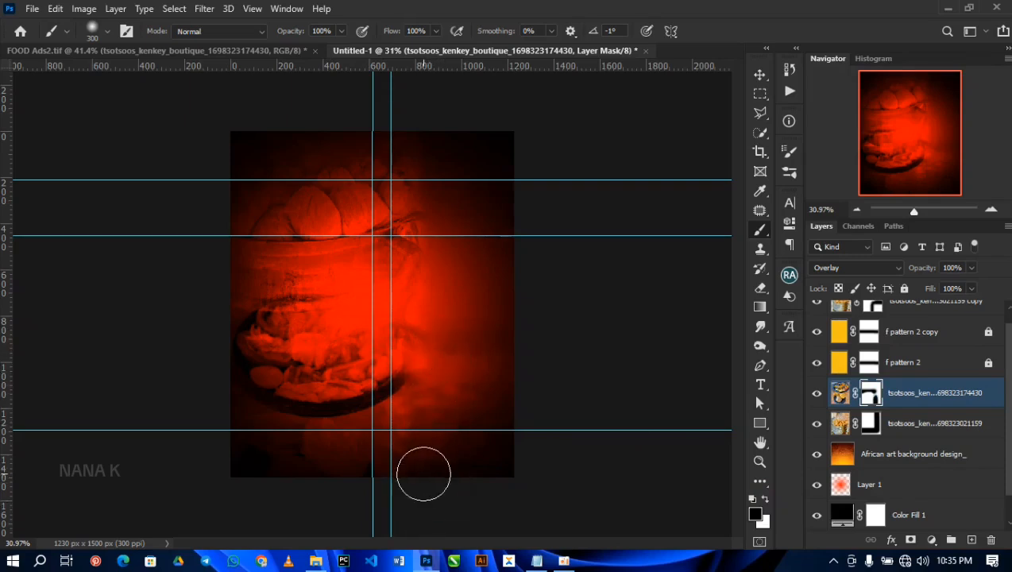
key(v)
click(586, 405)
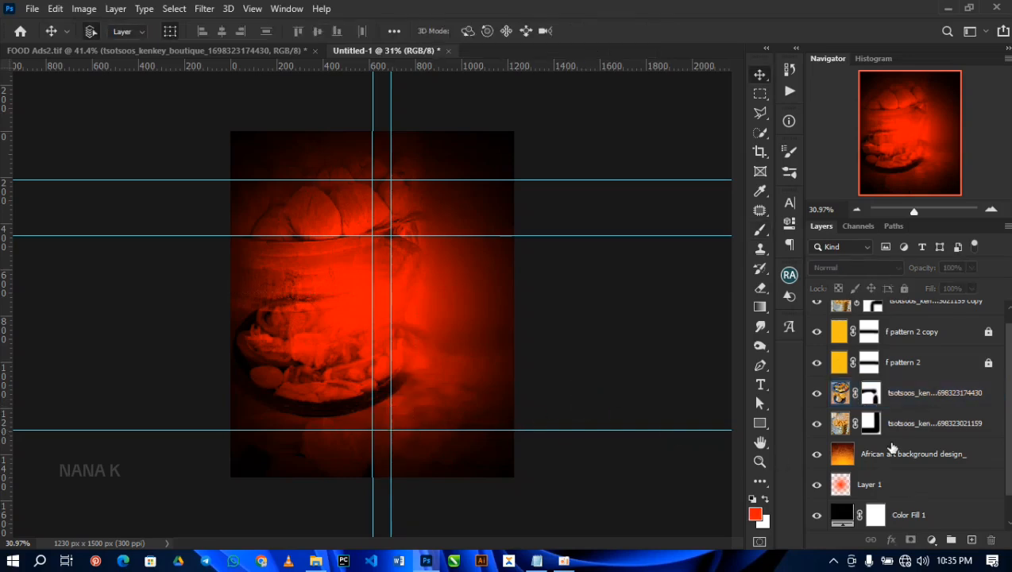
Step: Add a new empty layer above the topmost kenkey photo copy and enlarge the soft brush to 700 px
scroll(893, 449, up, 1)
click(912, 319)
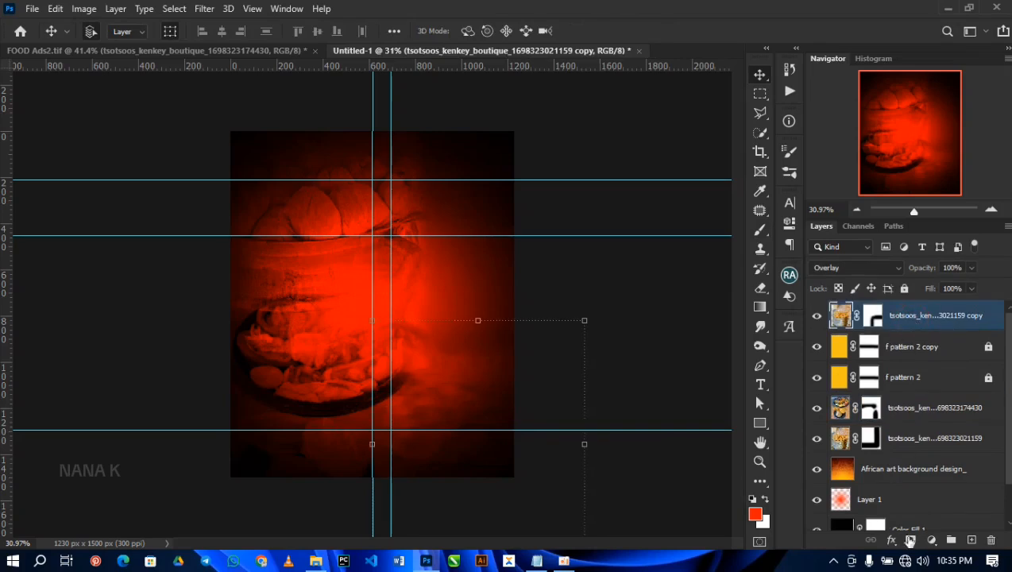
click(969, 540)
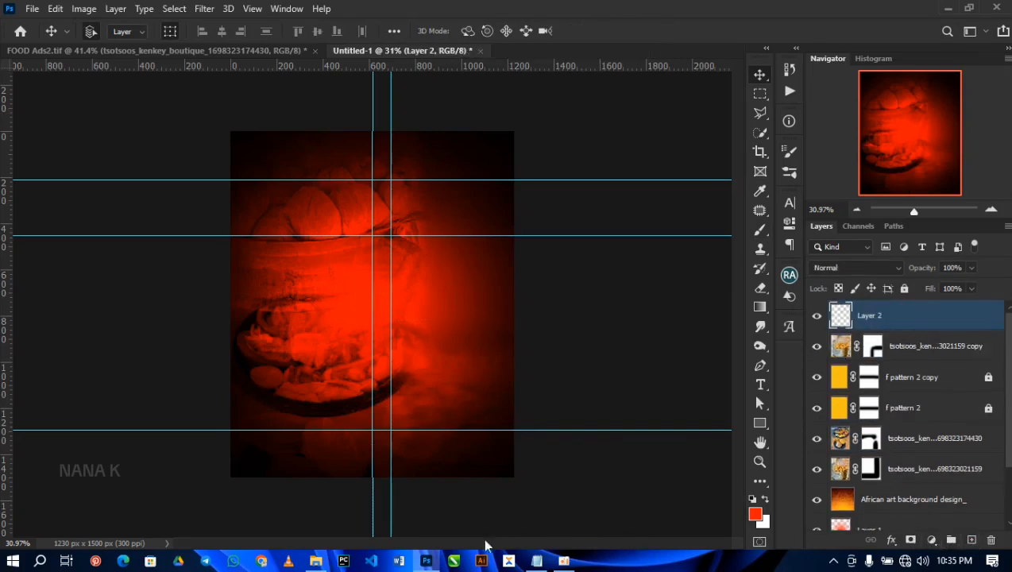
click(760, 230)
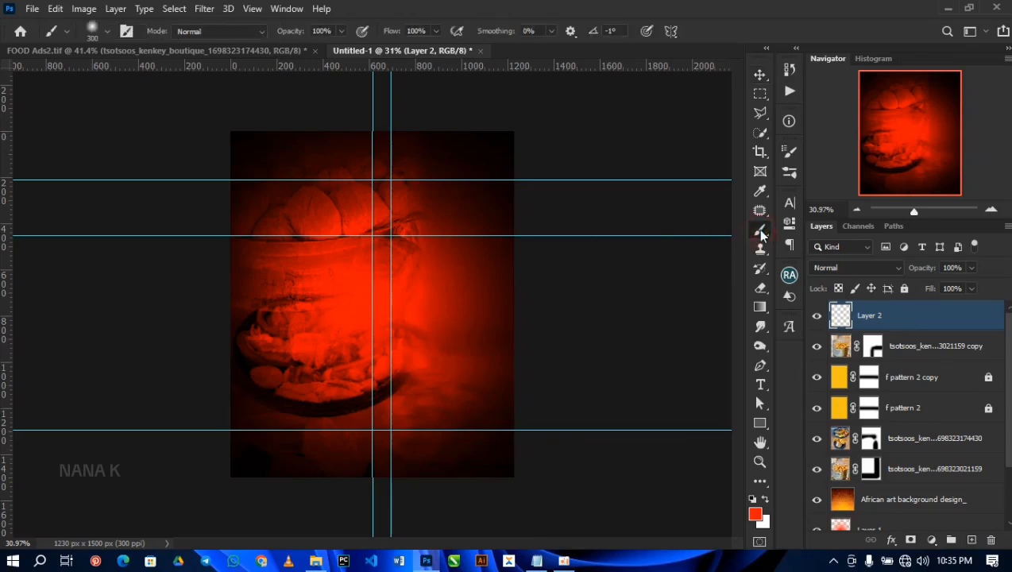
key(bracketright)
key(bracketright)
key(bracketright)
key(bracketright)
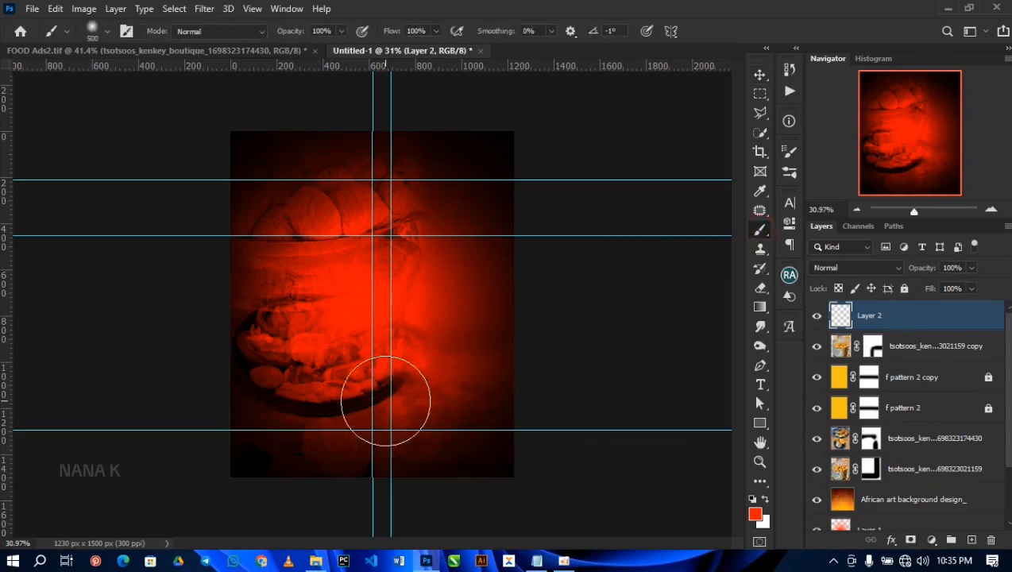
Step: Paint one soft glow spot in colour ffc000 on Layer 2, in the lower middle of the flyer
click(756, 516)
drag(834, 404, 832, 423)
drag(895, 489, 847, 488)
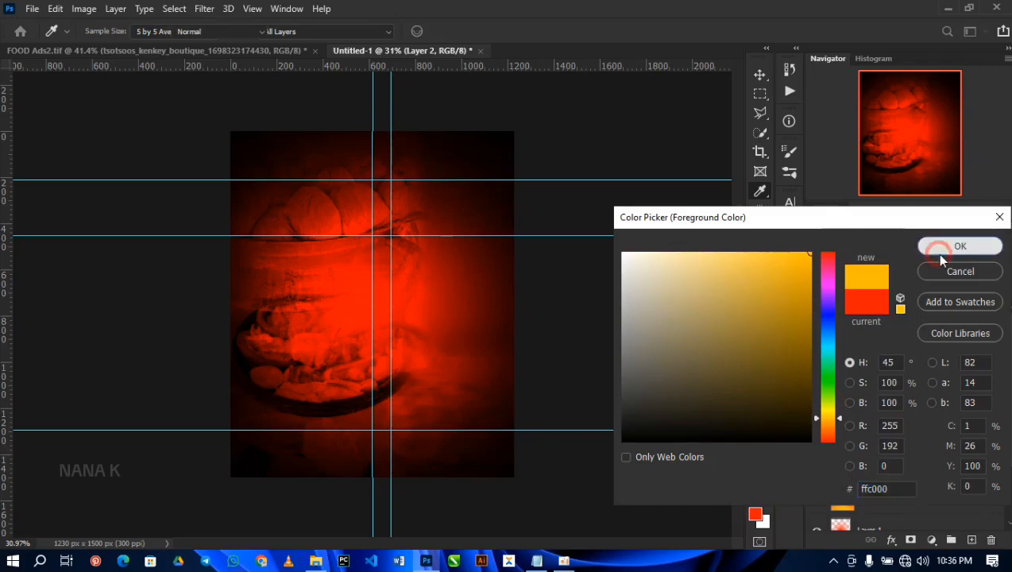
click(938, 252)
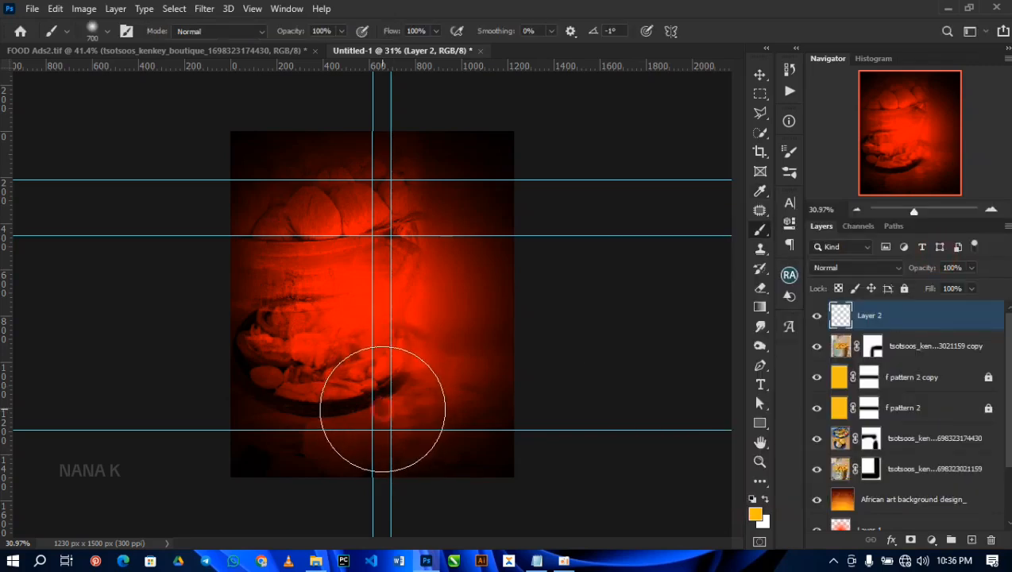
click(382, 407)
key(v)
drag(406, 417, 406, 408)
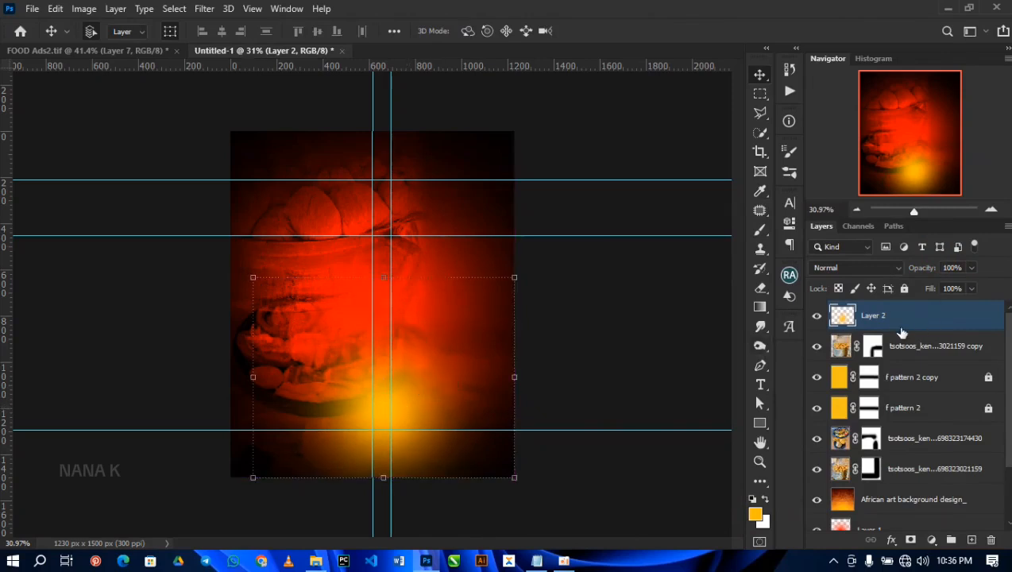
Step: Set Layer 2's opacity to 35% and scale the yellow glow up to about 106%
key(3)
key(5)
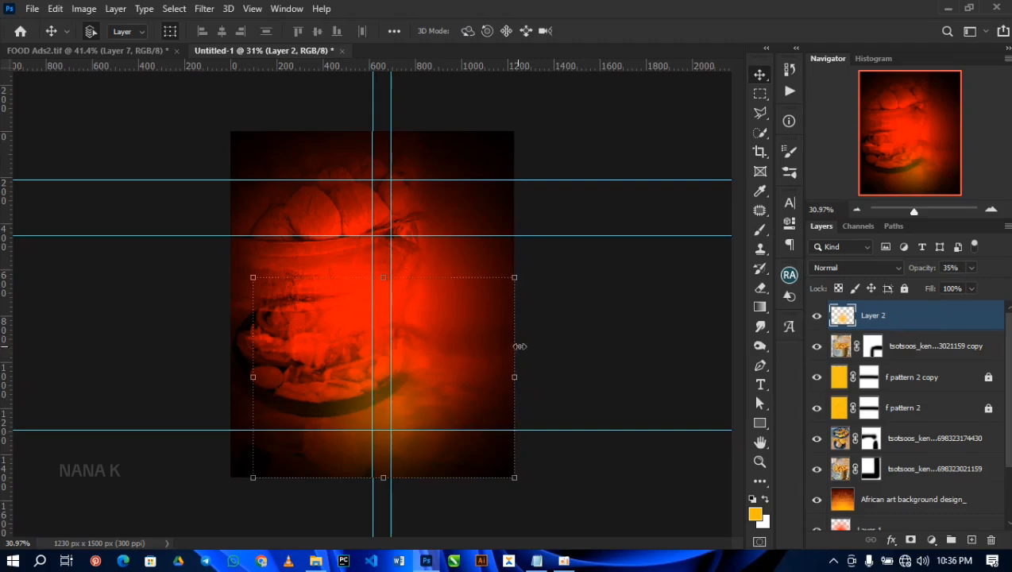
drag(517, 275, 529, 265)
drag(432, 385, 428, 385)
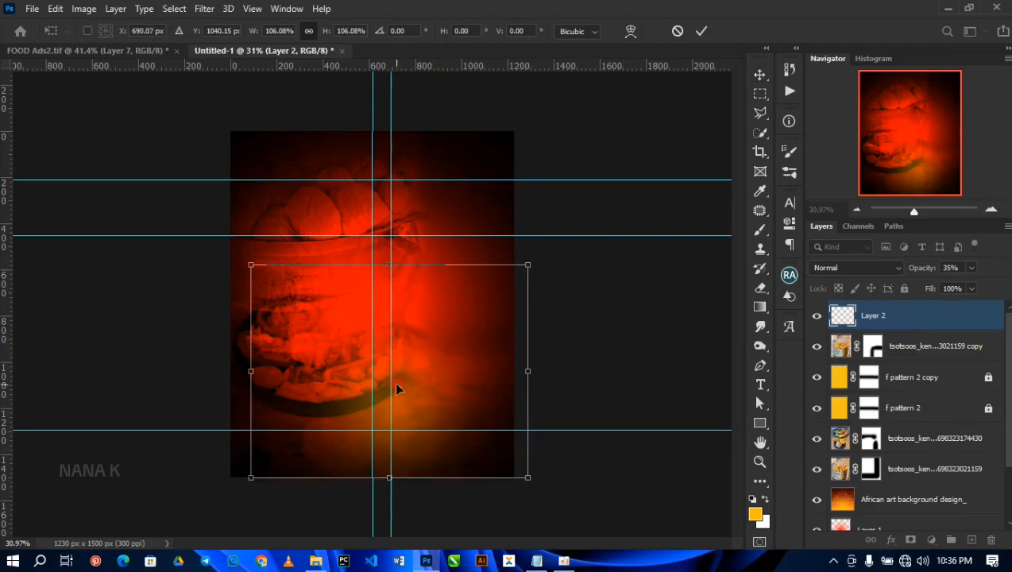
key(Return)
Step: Check the FOOD Ads2.tif reference, return to the flyer and unlock the f pattern 2 copy and f pattern 2 layers
click(148, 52)
click(258, 52)
click(985, 378)
click(988, 408)
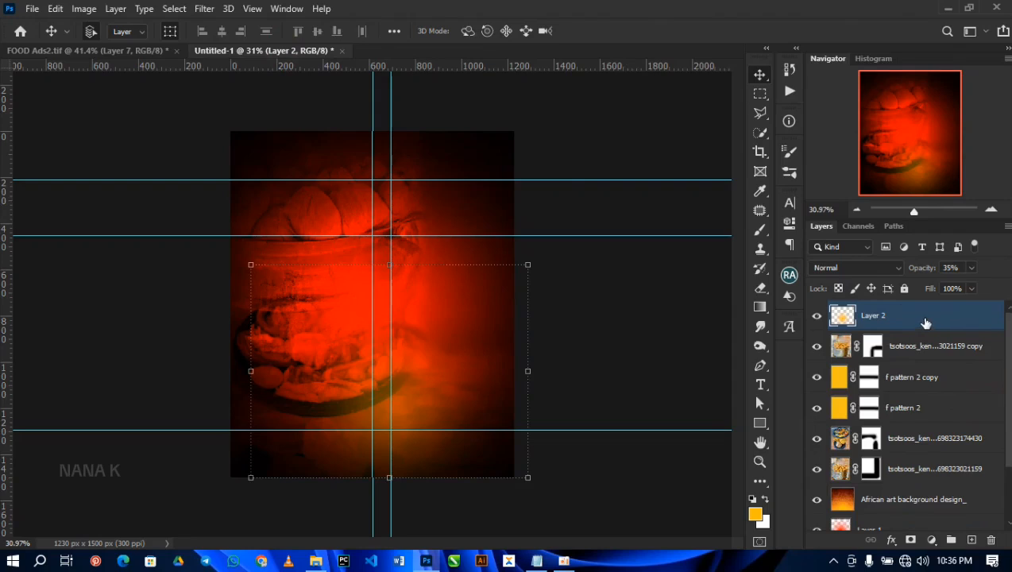
Step: Group all layers from Layer 2 down to Color Fill 1
scroll(908, 326, down, 3)
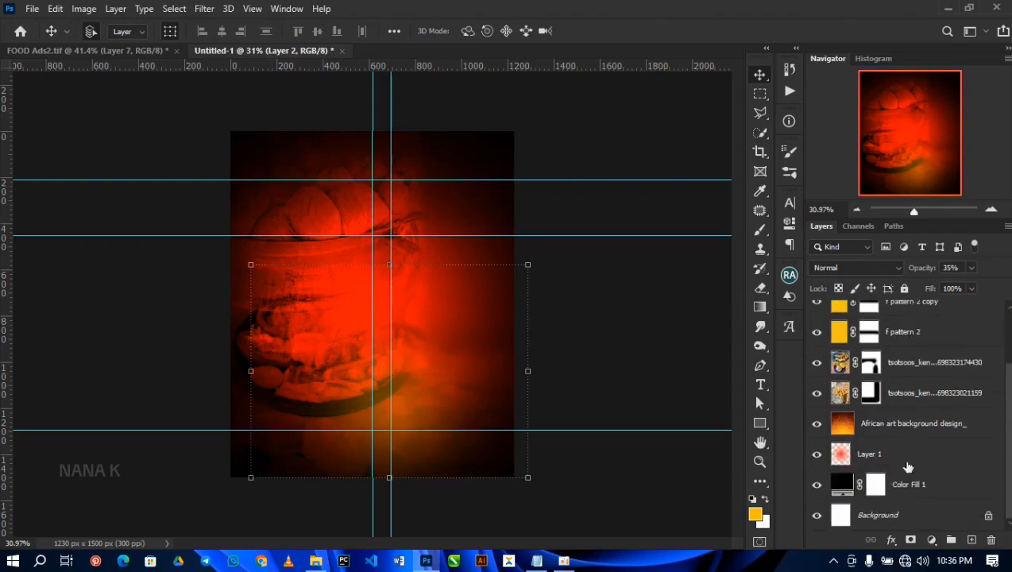
shift+click(945, 492)
scroll(953, 480, up, 2)
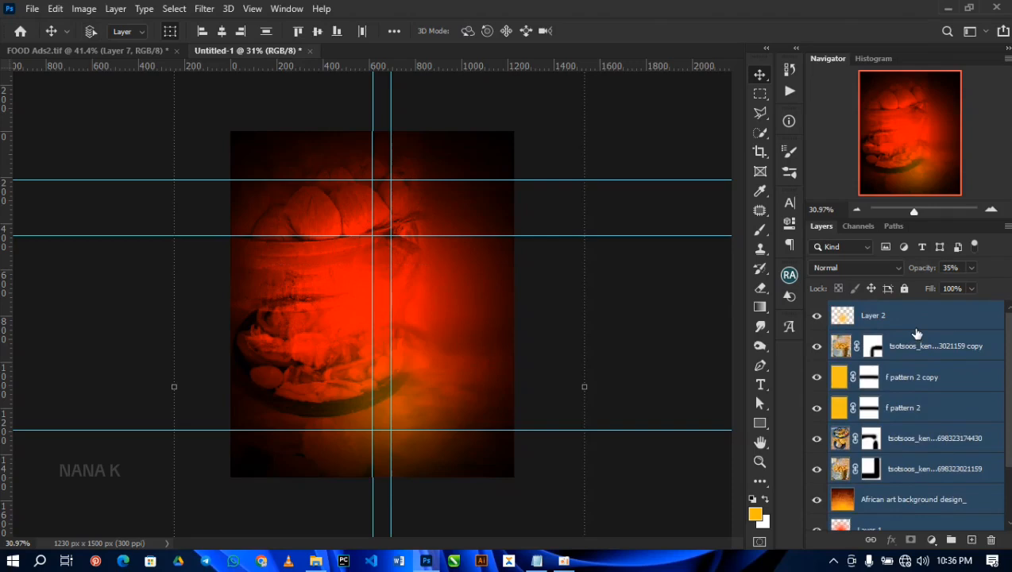
key(ctrl+g)
Step: Rename the new group BACKGROUND and lock it
double_click(873, 310)
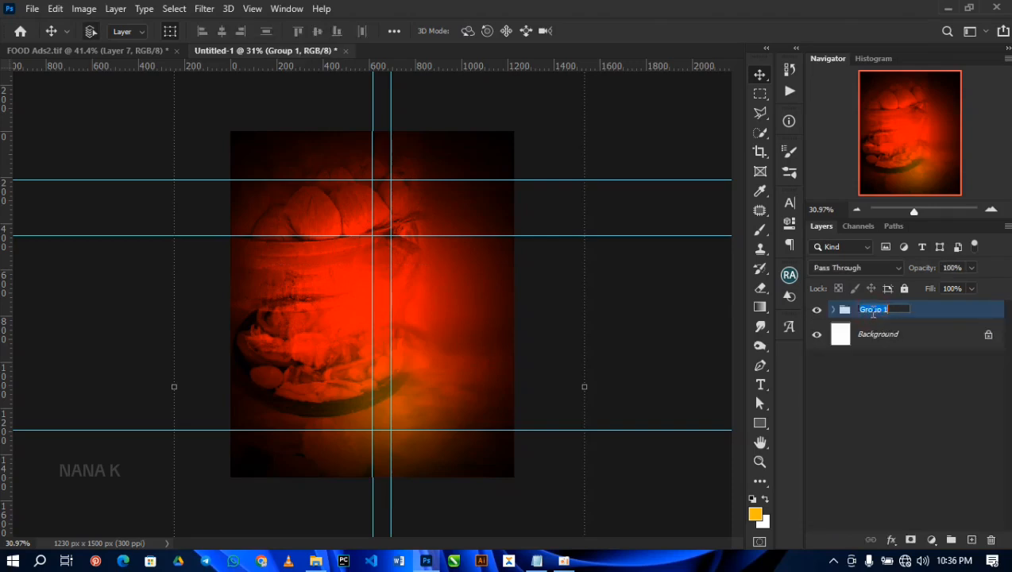
text(BACKGROUND)
key(Return)
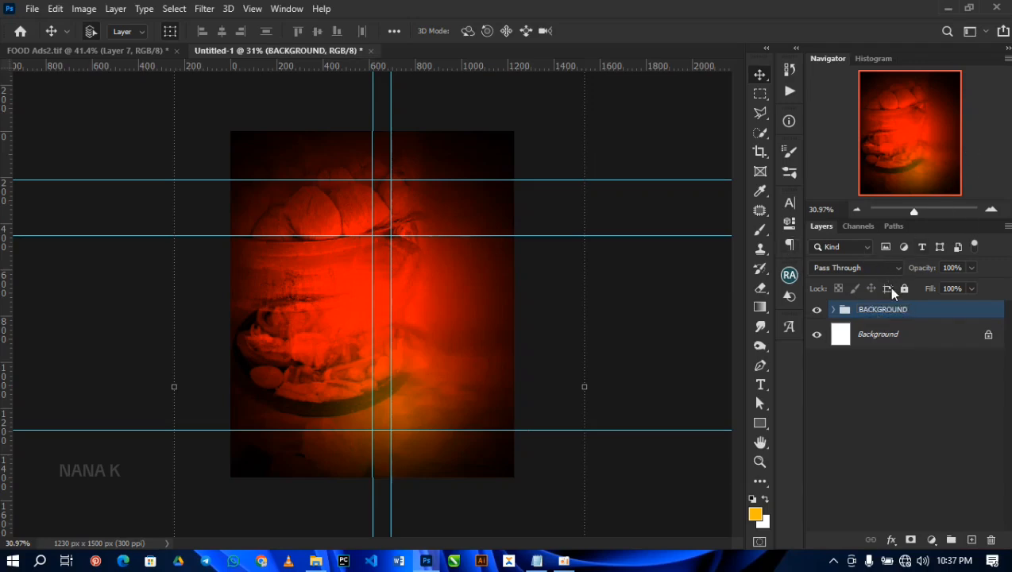
click(903, 289)
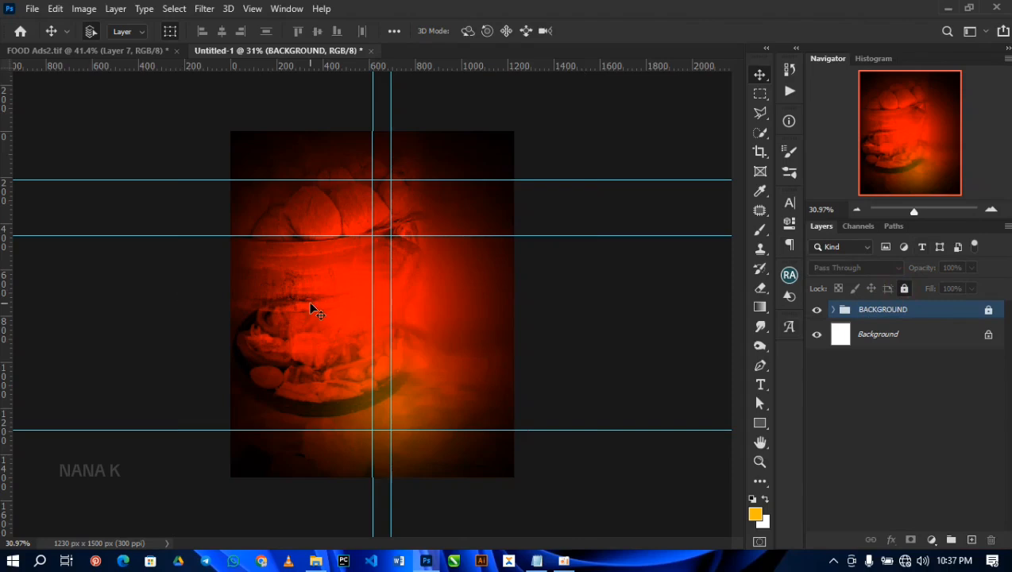
Step: Draw an amber-filled rectangle without stroke, about 618 x 964 px, over the left half of the flyer
scroll(311, 310, up, 1)
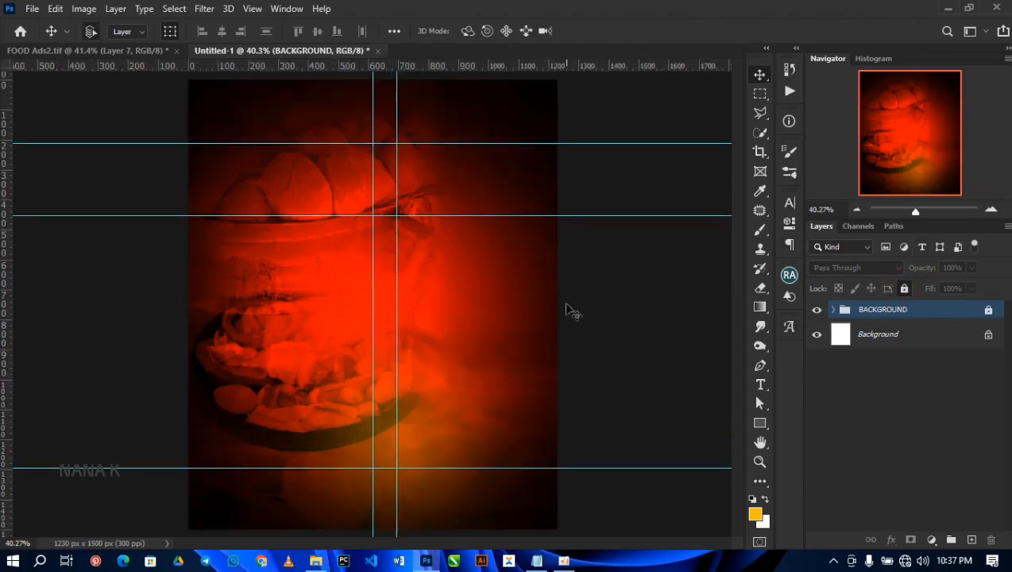
click(758, 425)
click(758, 422)
click(812, 423)
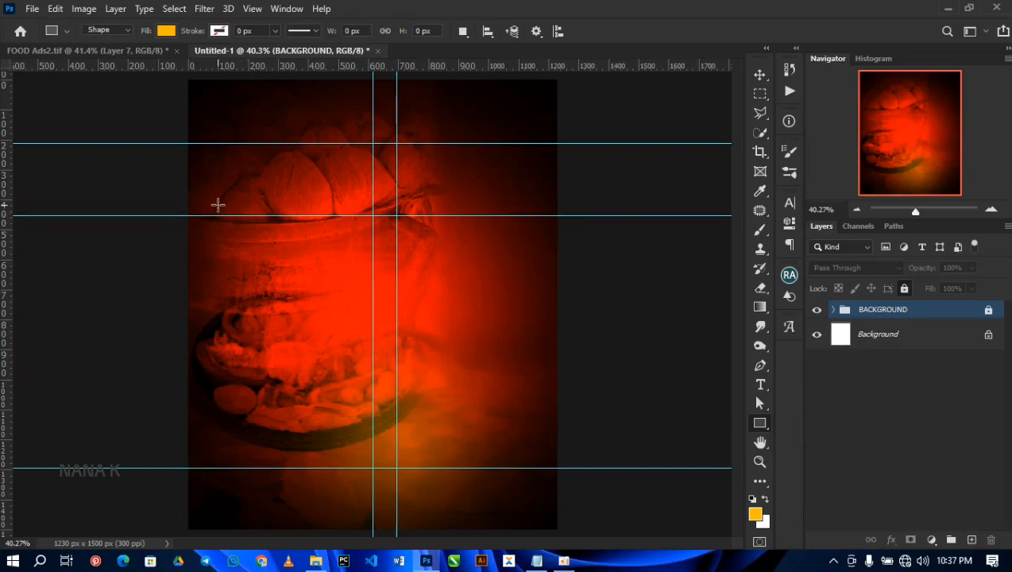
drag(198, 159, 384, 447)
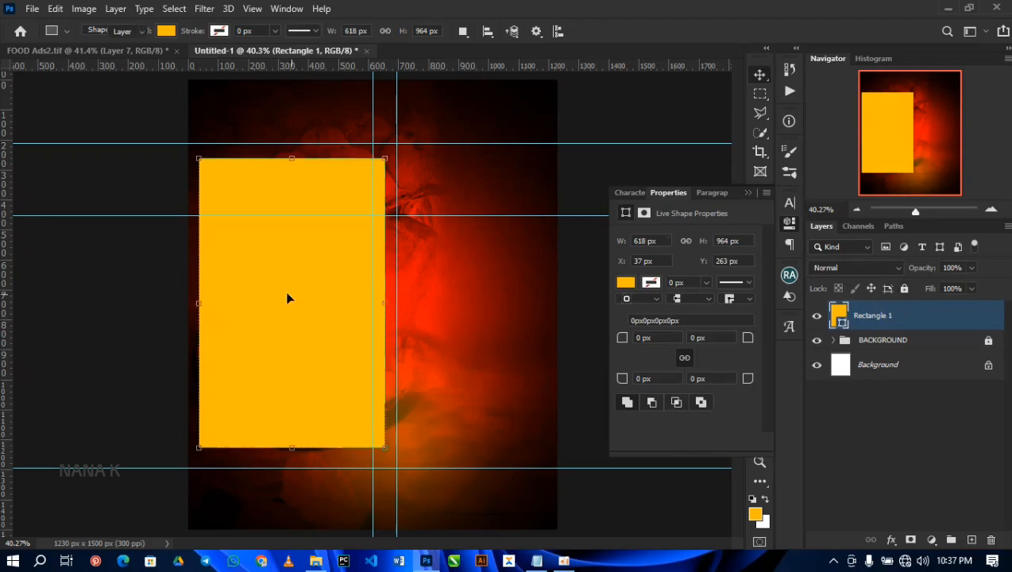
Step: Shift and resize the amber rectangle to about 625 x 935 px, lowering its top edge between the upper and lower guides
key(v)
mouse_move(277, 293)
mouse_down()
mouse_move(289, 296)
mouse_move(279, 296)
mouse_up()
drag(294, 161, 293, 168)
drag(294, 449, 294, 451)
drag(202, 307, 199, 307)
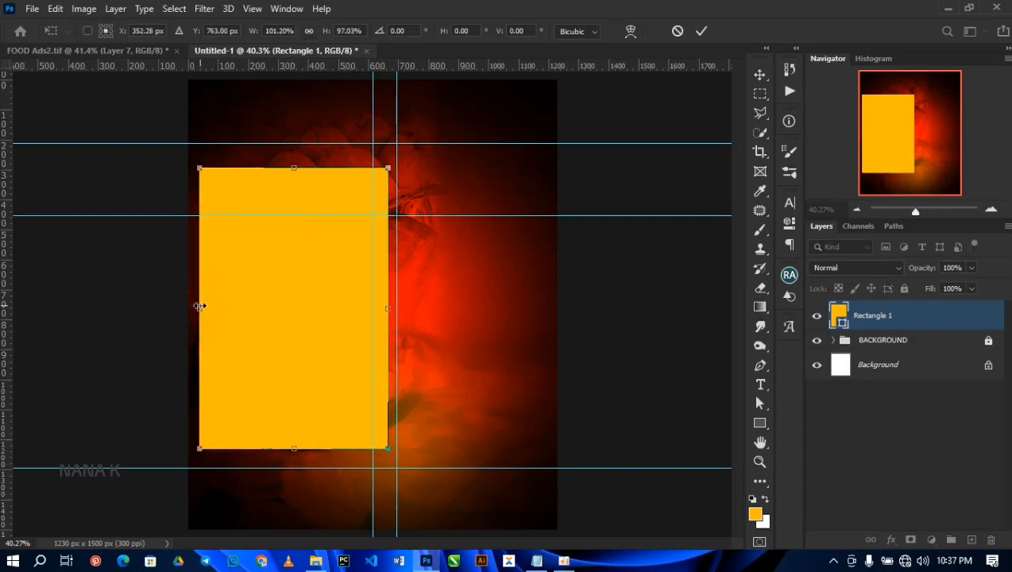
double_click(316, 307)
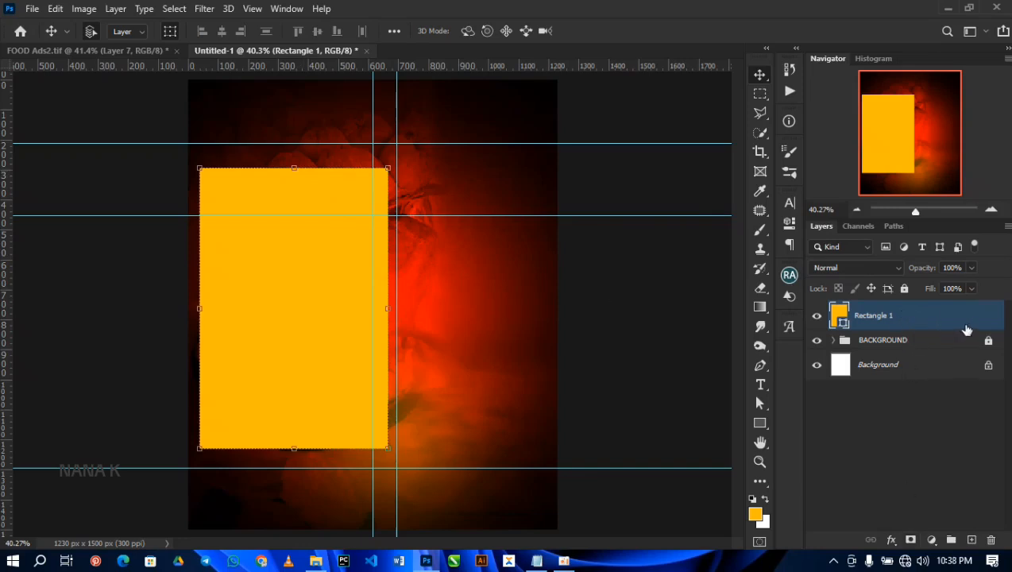
Step: Open the rectangle's blending options and set its fill opacity to 0%
click(891, 540)
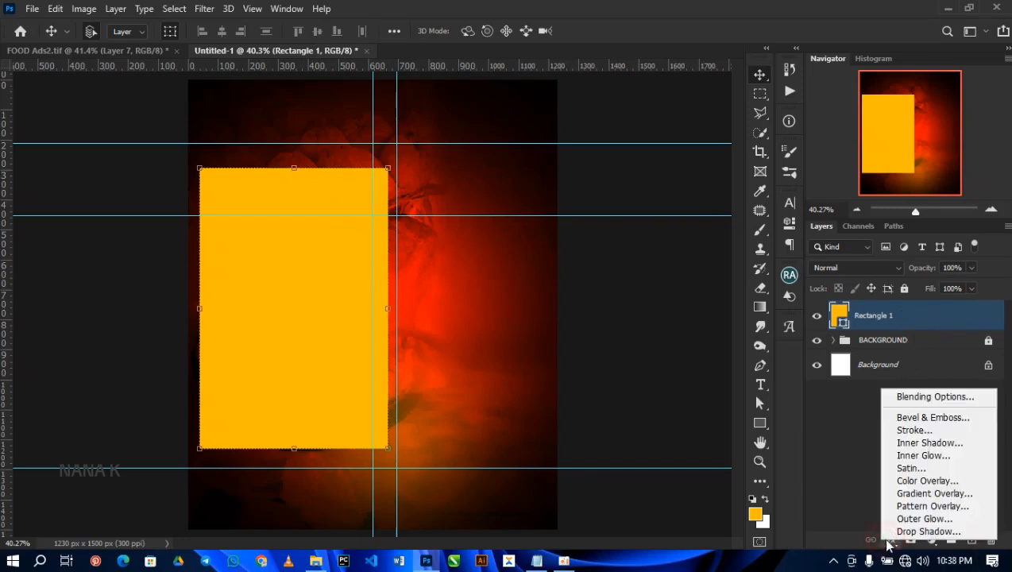
click(908, 397)
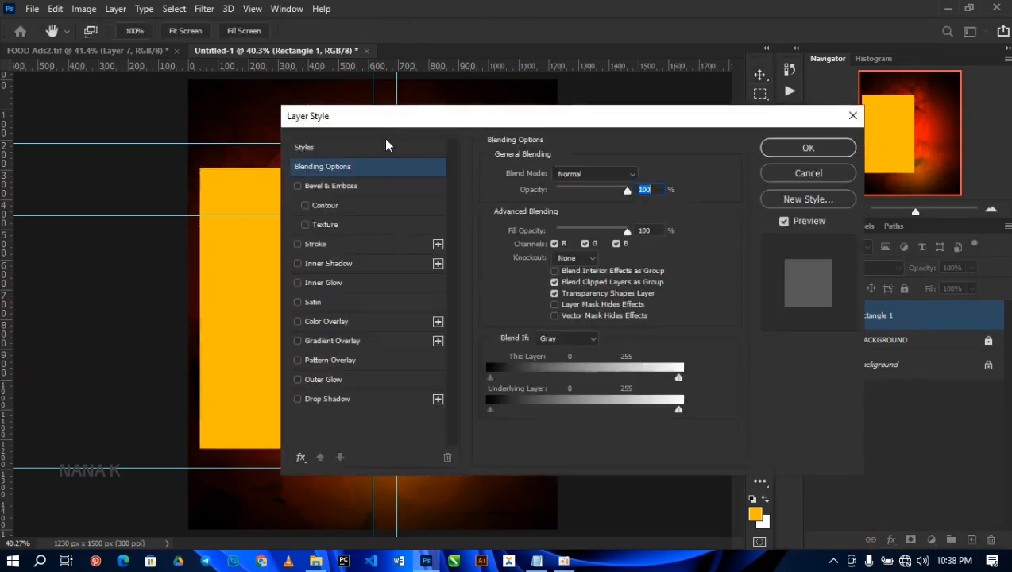
mouse_move(386, 120)
mouse_down()
mouse_move(497, 123)
mouse_move(545, 110)
mouse_up()
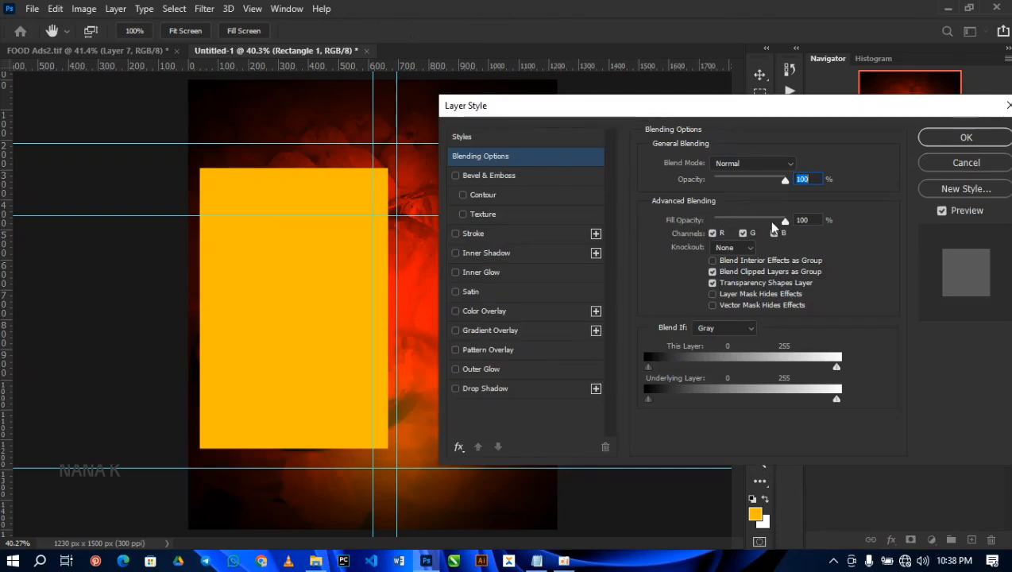
drag(784, 222, 713, 224)
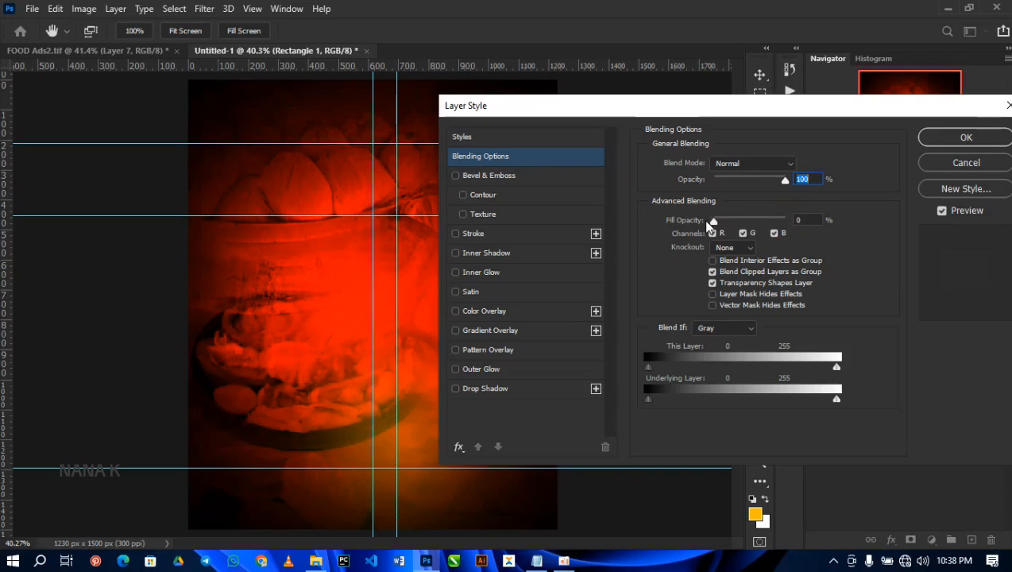
Step: Add an outside stroke to the rectangle with a Gradient fill, using an orange-to-yellow preset from the custom gradients
click(496, 235)
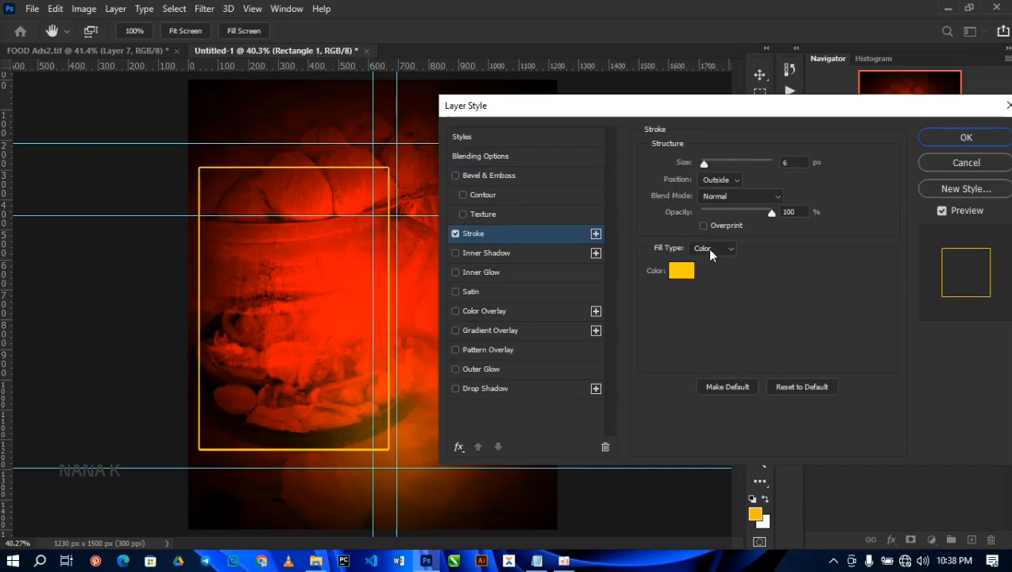
click(711, 248)
click(707, 271)
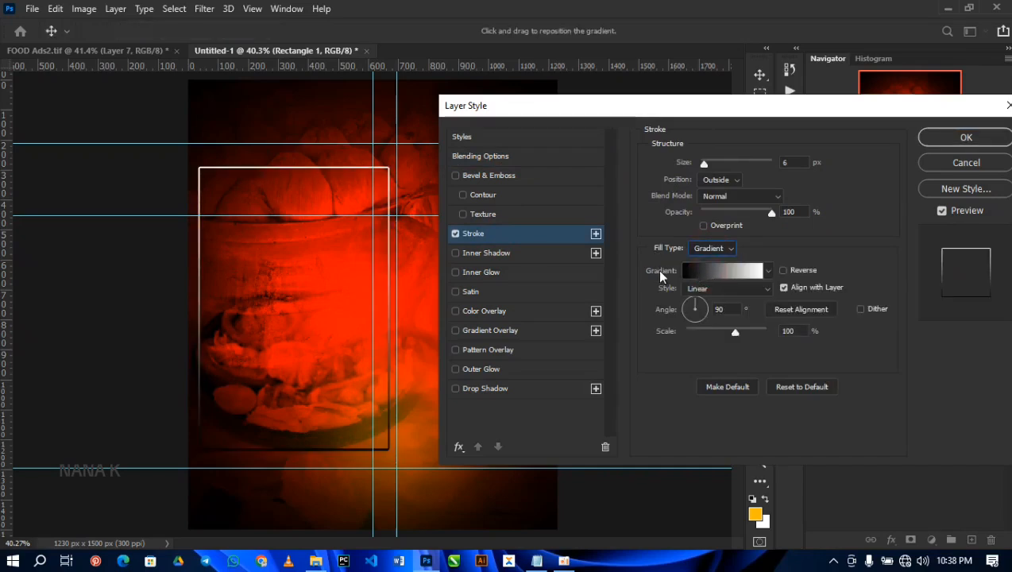
click(710, 272)
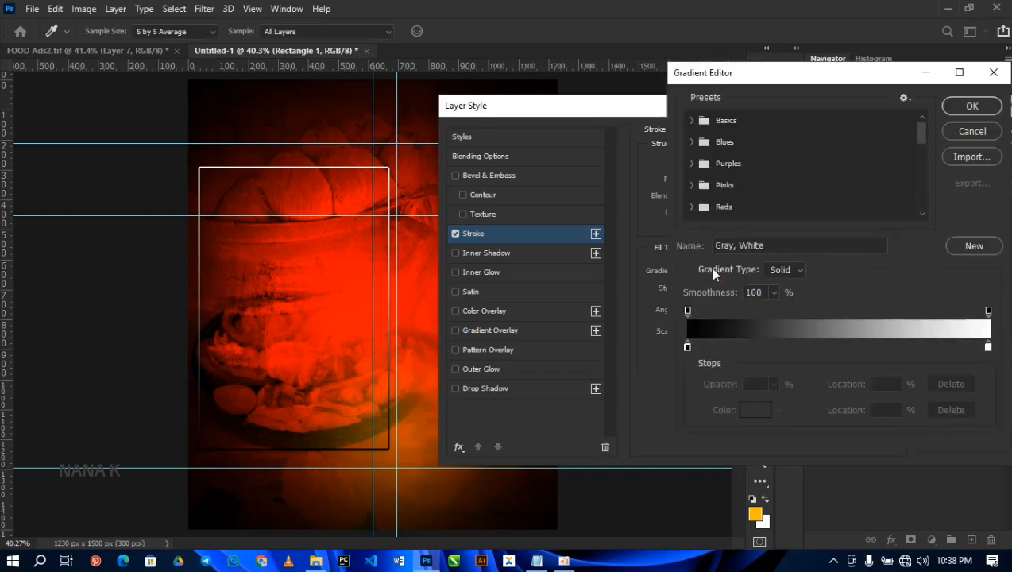
scroll(719, 200, down, 2)
scroll(719, 201, down, 5)
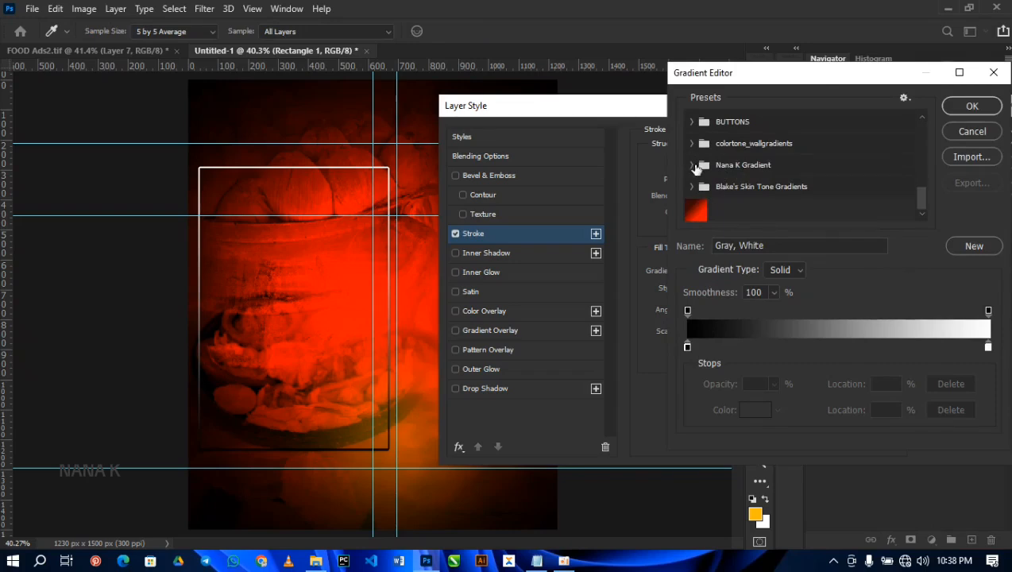
click(696, 166)
scroll(765, 206, down, 2)
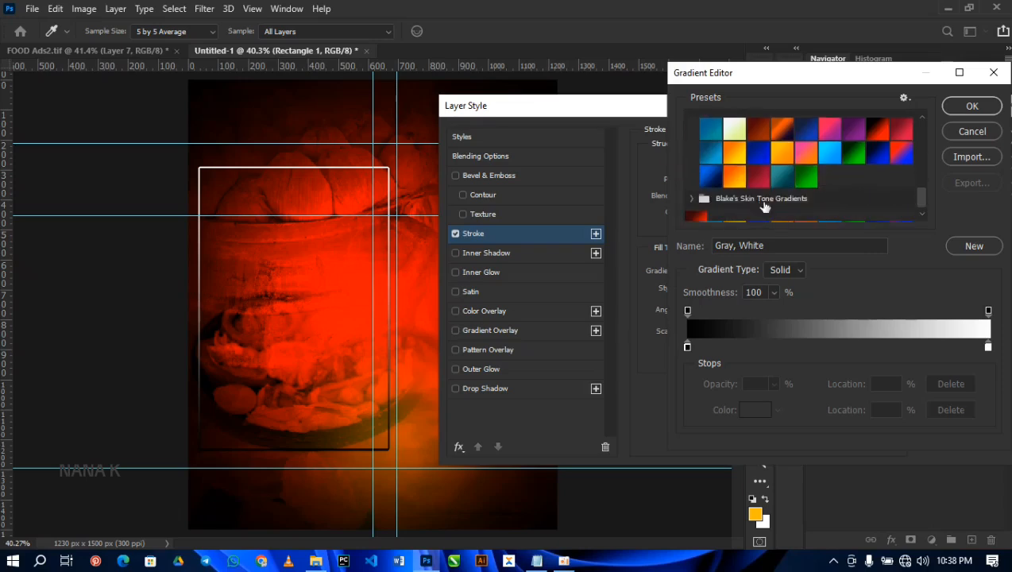
click(734, 176)
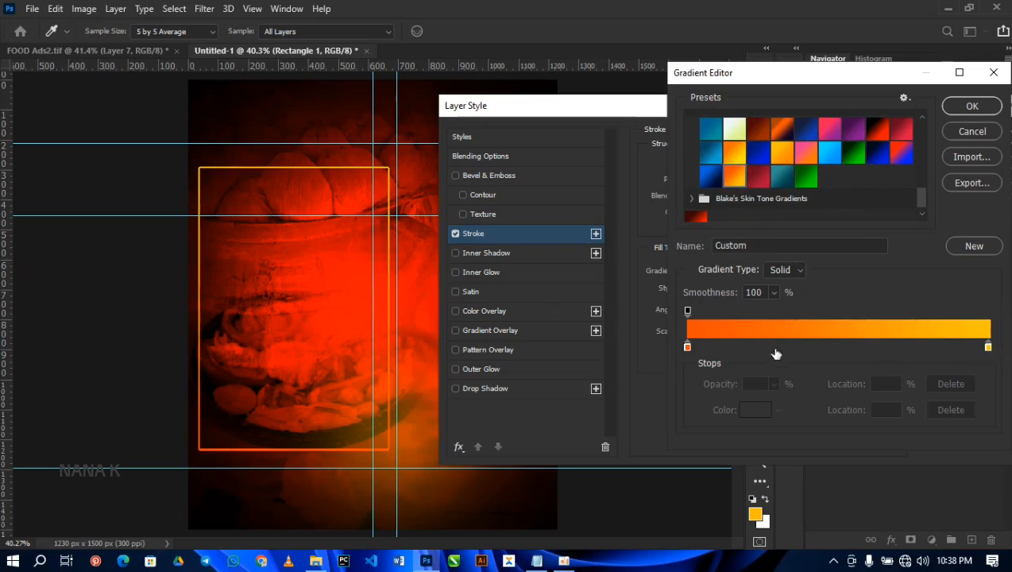
Step: Change the orange start stop of the stroke gradient to white (ffffff) and apply the gradient
click(687, 347)
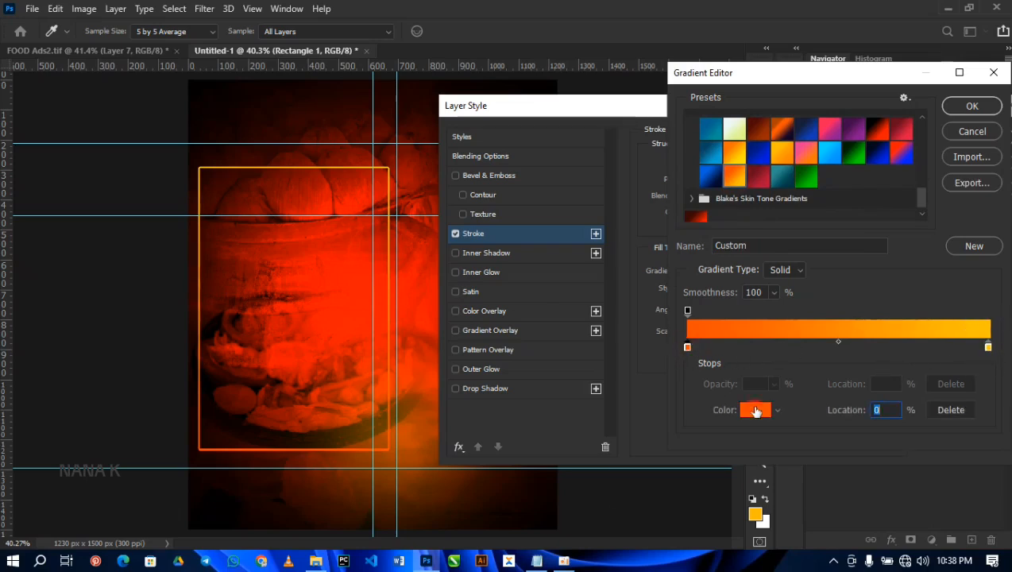
click(755, 410)
text(ffffff)
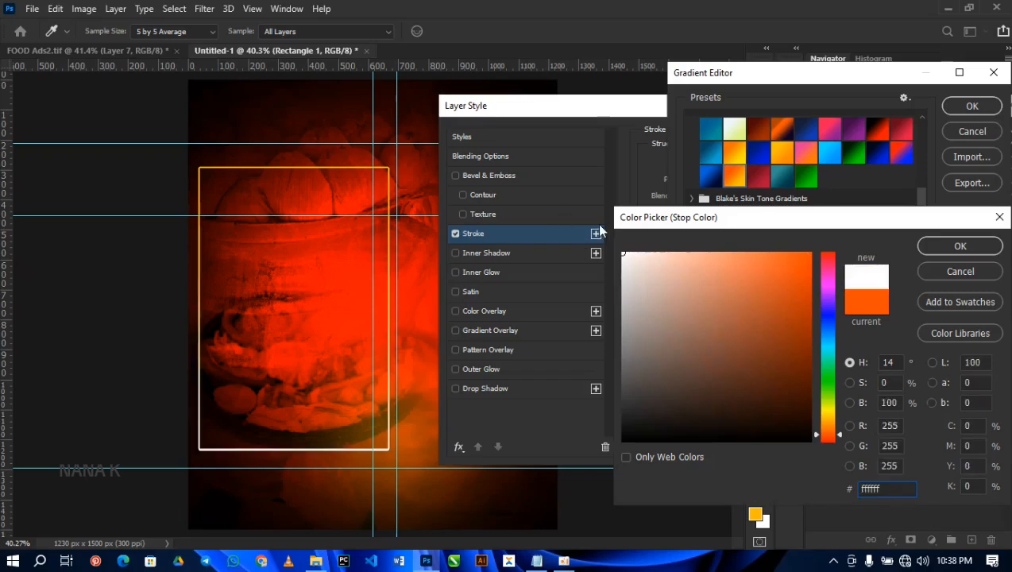
click(937, 246)
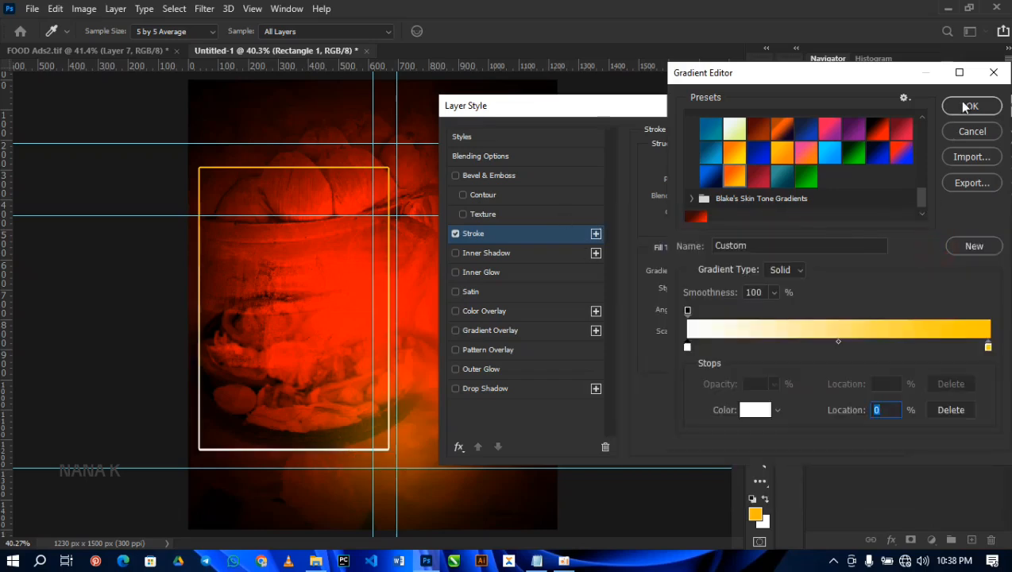
click(970, 107)
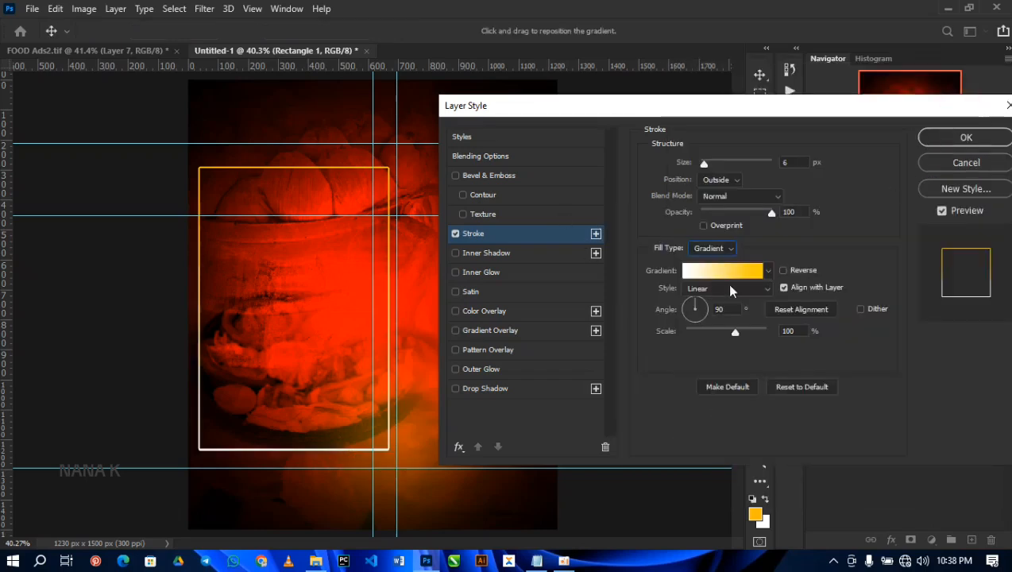
Step: Check the colour code of the stroke gradient's yellow end stop
click(689, 271)
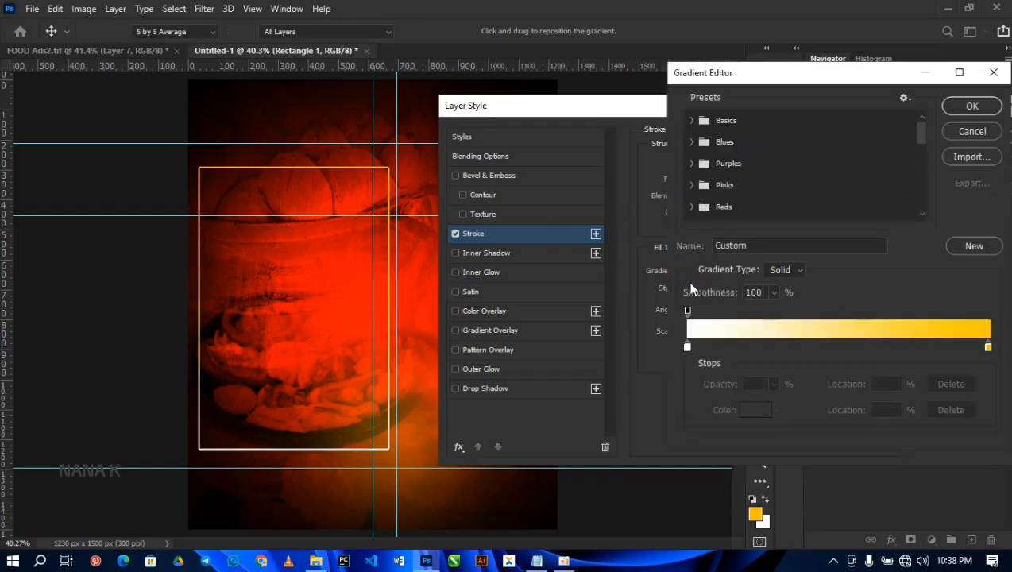
click(988, 347)
click(755, 409)
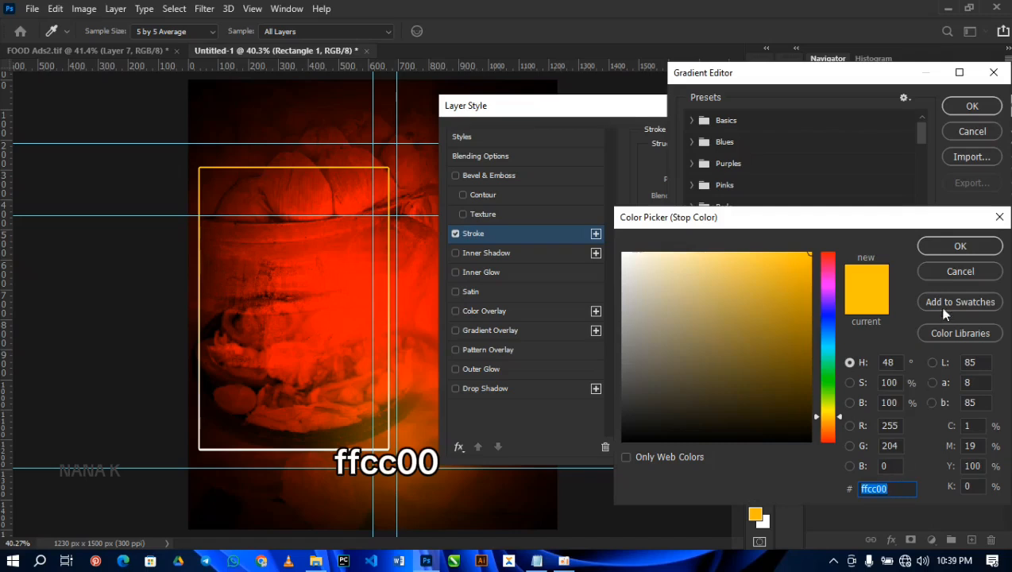
click(958, 248)
click(972, 106)
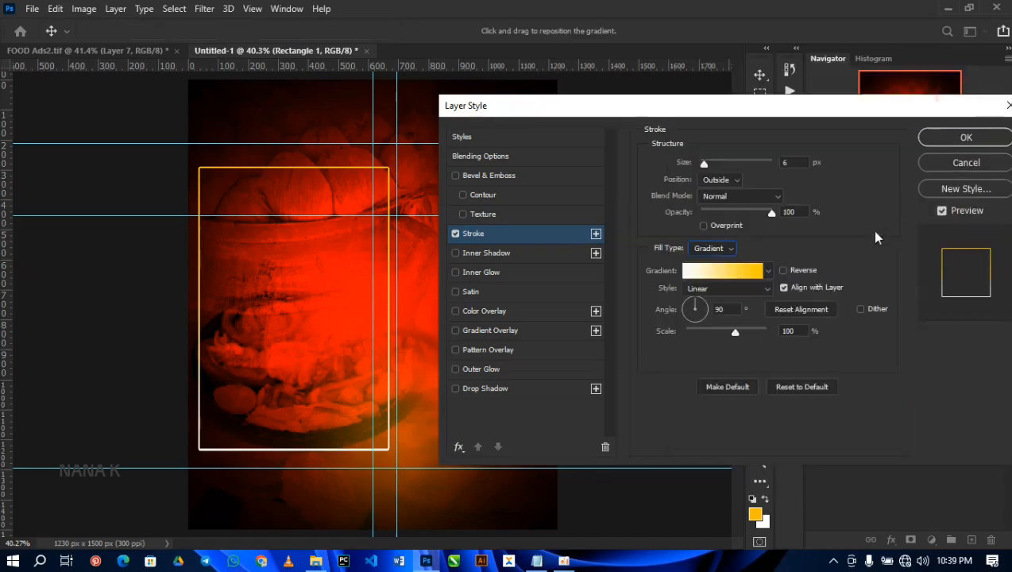
Step: Set the stroke gradient's scale to 150% and the stroke size to 4 px, apply the style and collapse the layer's effects
drag(758, 331, 766, 332)
click(734, 288)
click(732, 301)
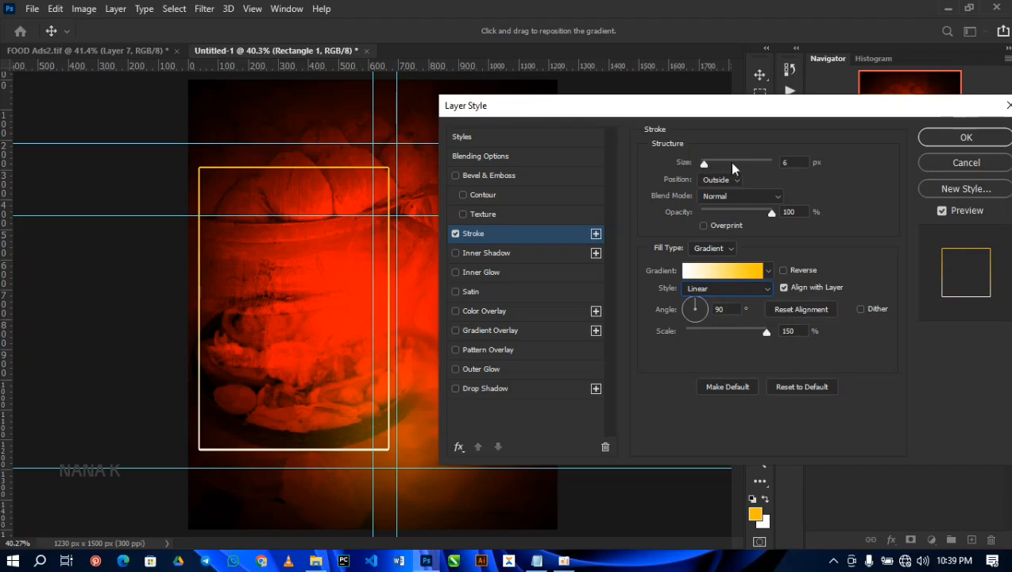
click(788, 163)
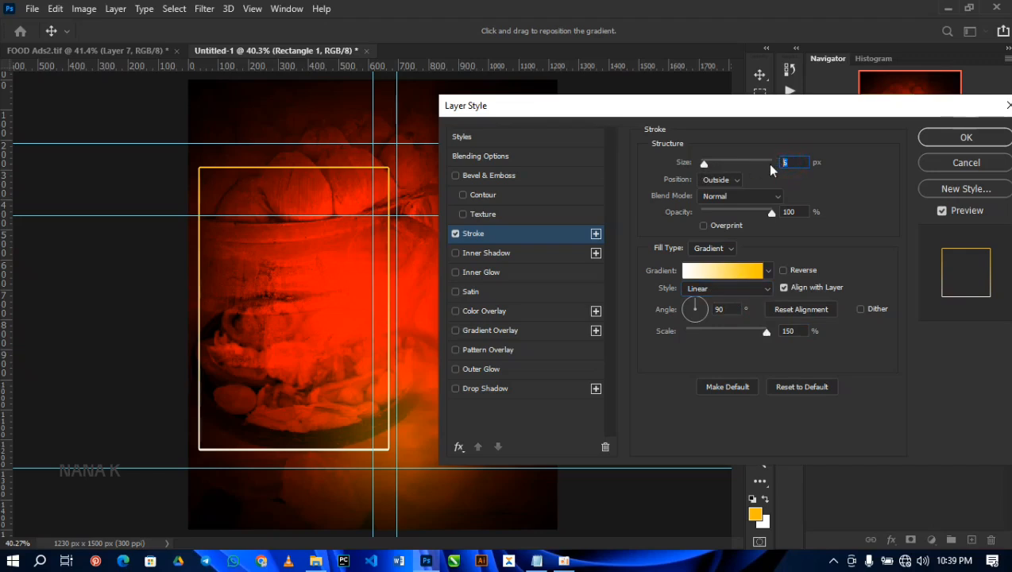
text(4)
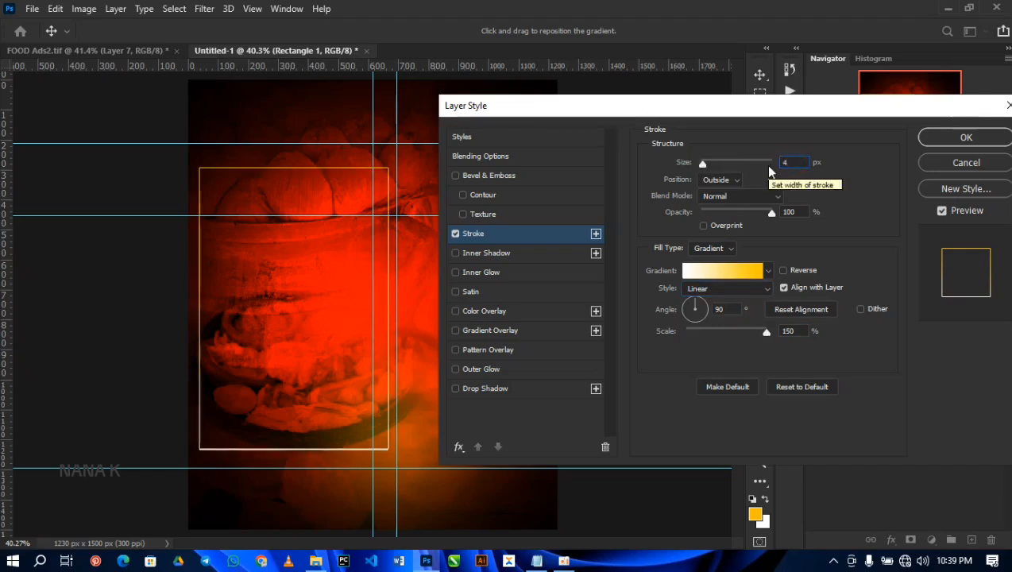
click(941, 139)
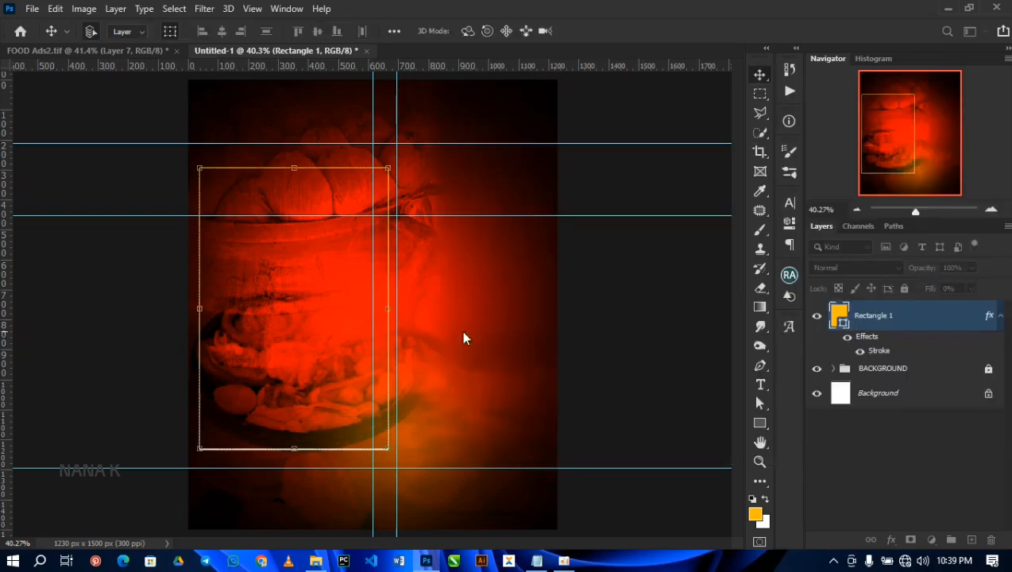
click(1000, 315)
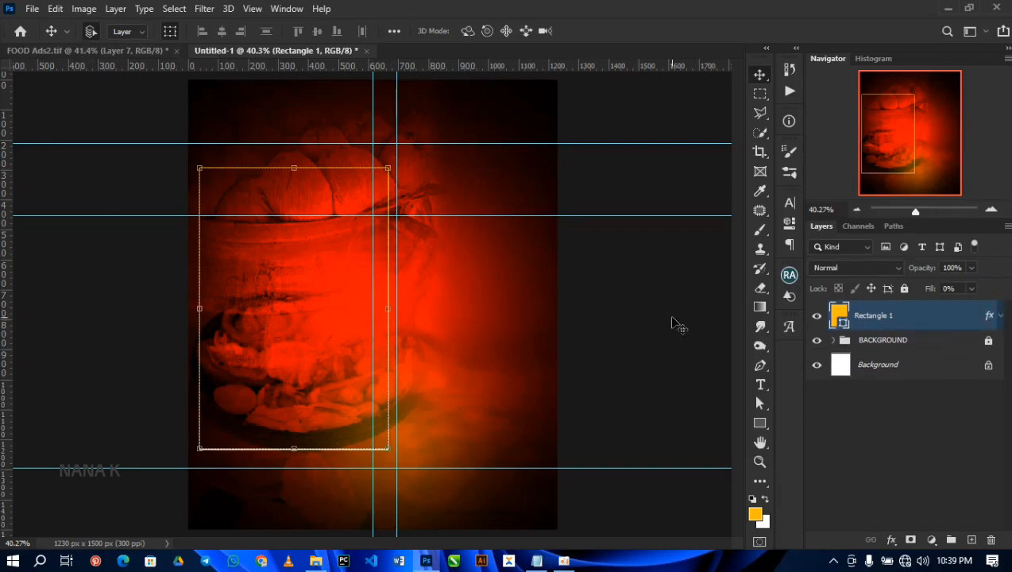
Step: Draw an amber square with the Rectangle tool and fit it into the upper-left corner of the outlined frame
click(760, 423)
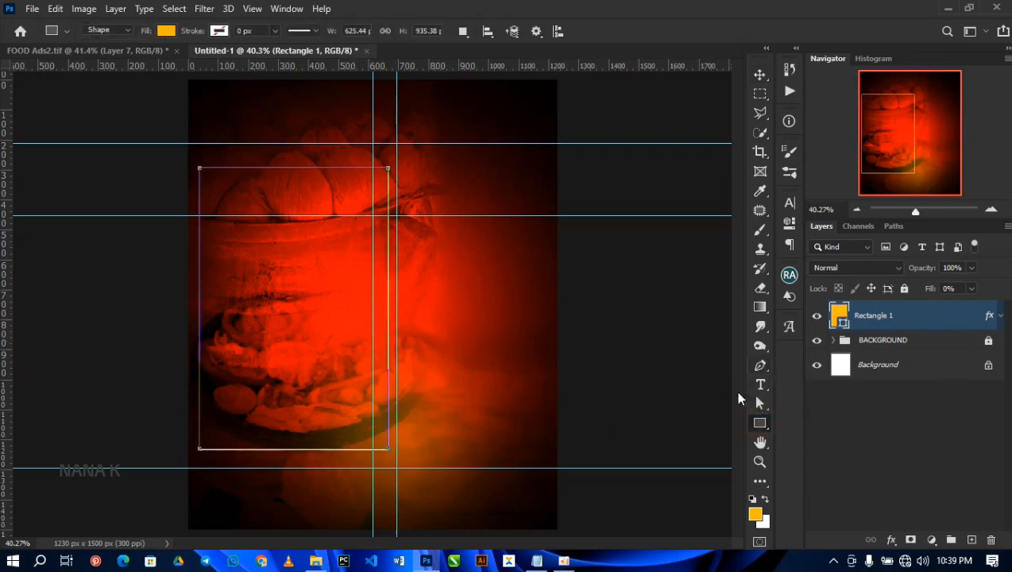
right_click(760, 423)
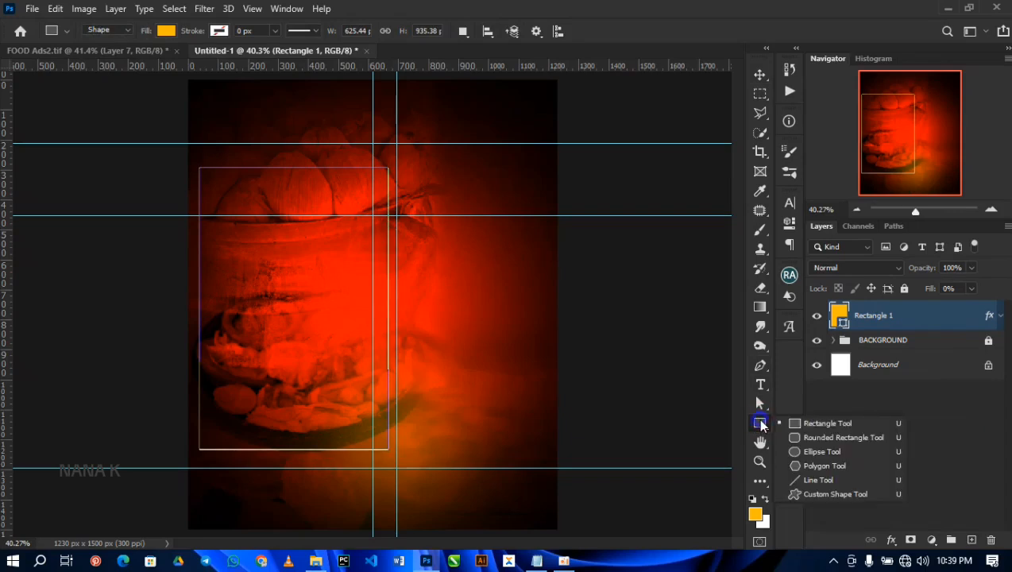
click(806, 422)
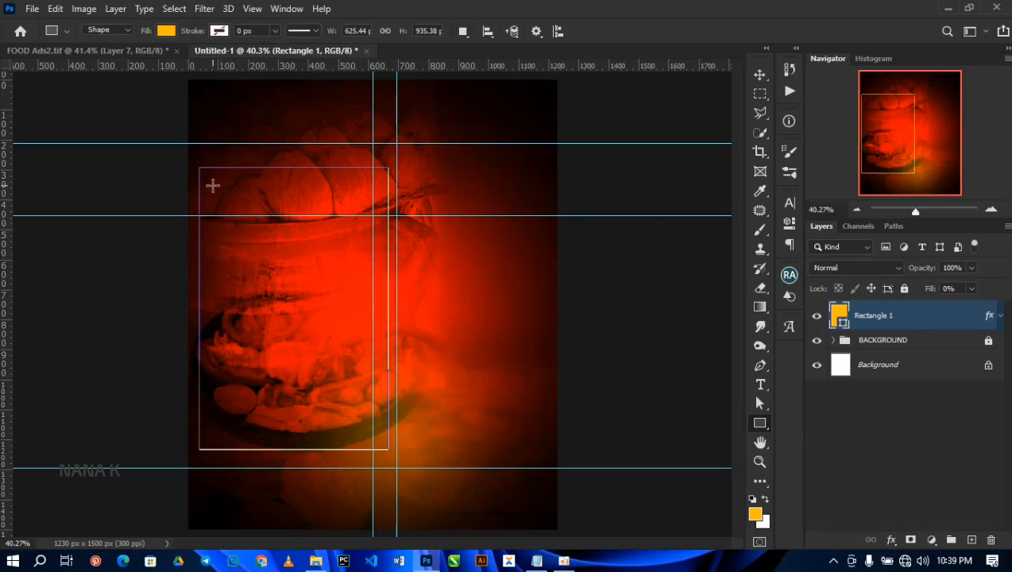
drag(418, 242, 516, 313)
key(v)
drag(465, 278, 288, 251)
key(ctrl+t)
key(Return)
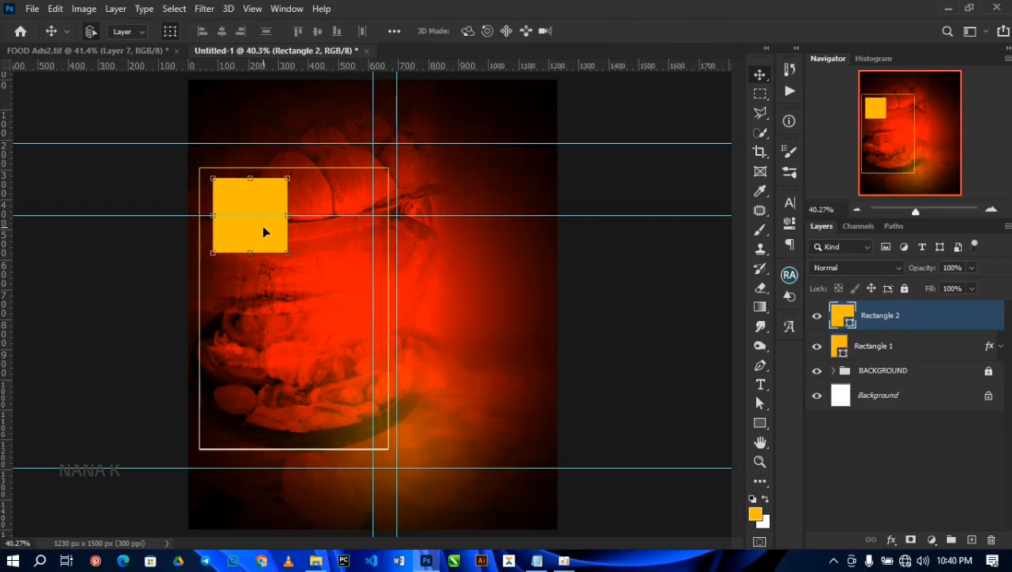
Step: Duplicate the Rectangle 2 layer and move the copy about 304 px to the right, level with the first square
right_click(931, 317)
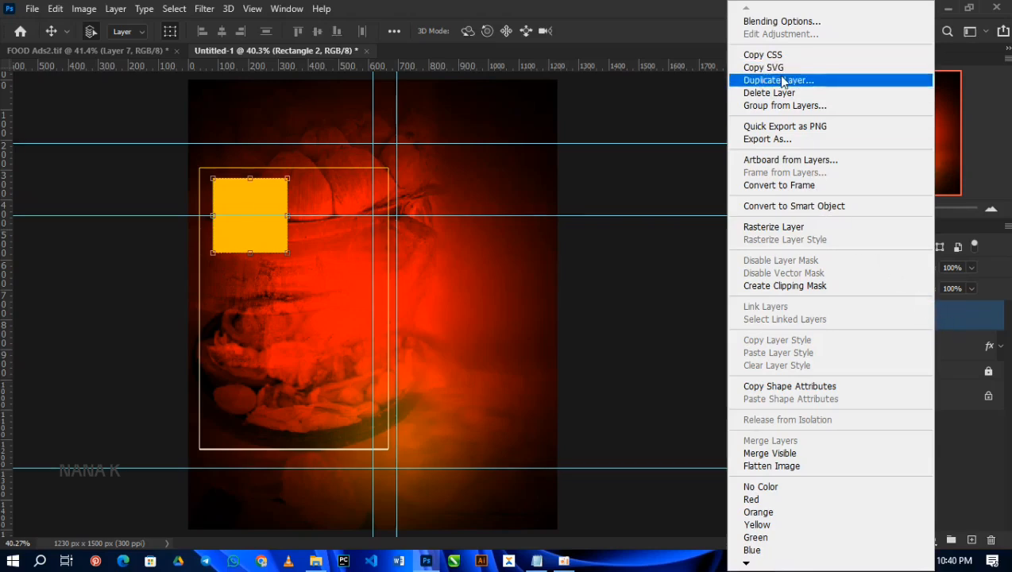
click(986, 316)
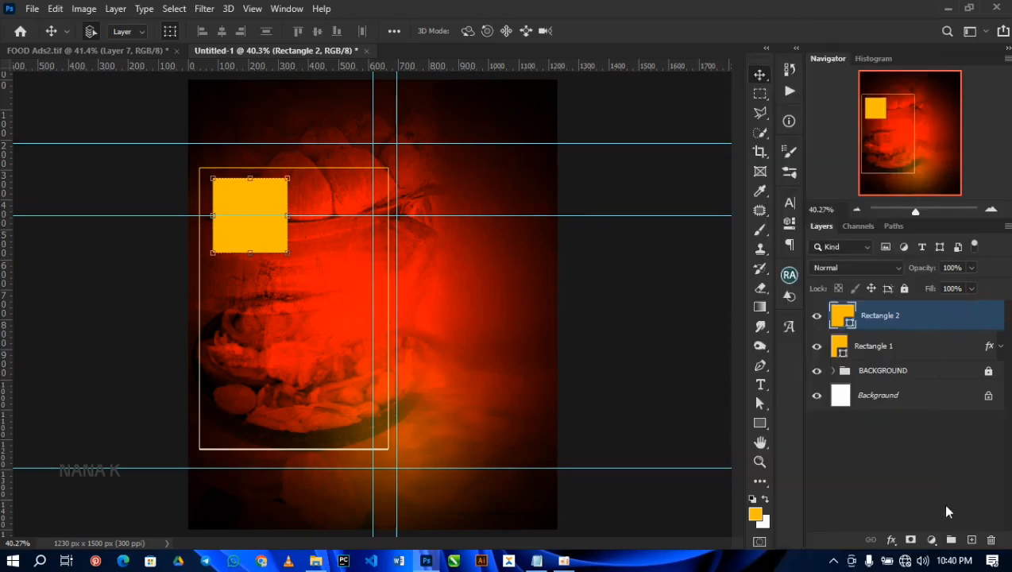
drag(929, 333, 970, 539)
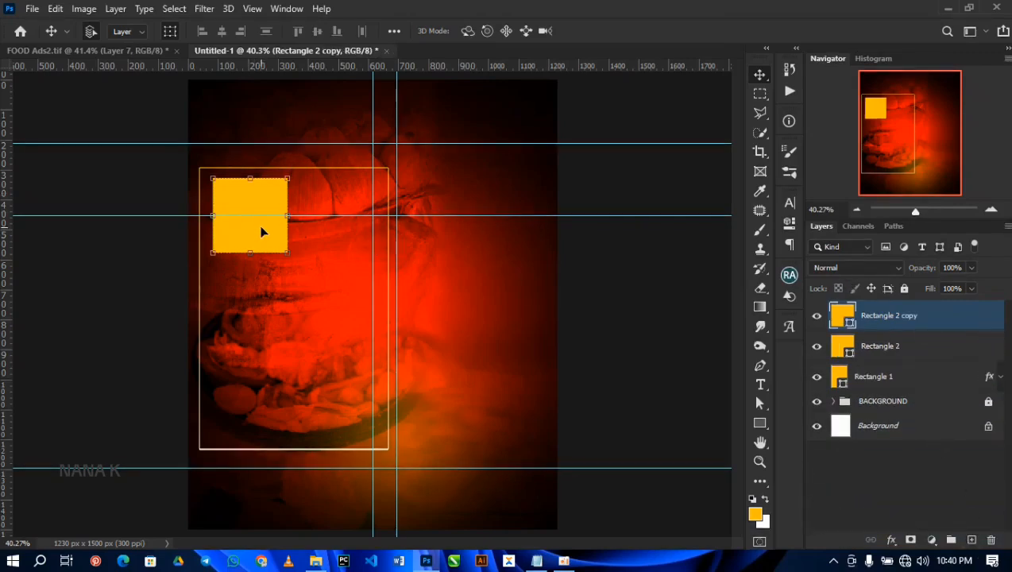
drag(262, 231, 354, 229)
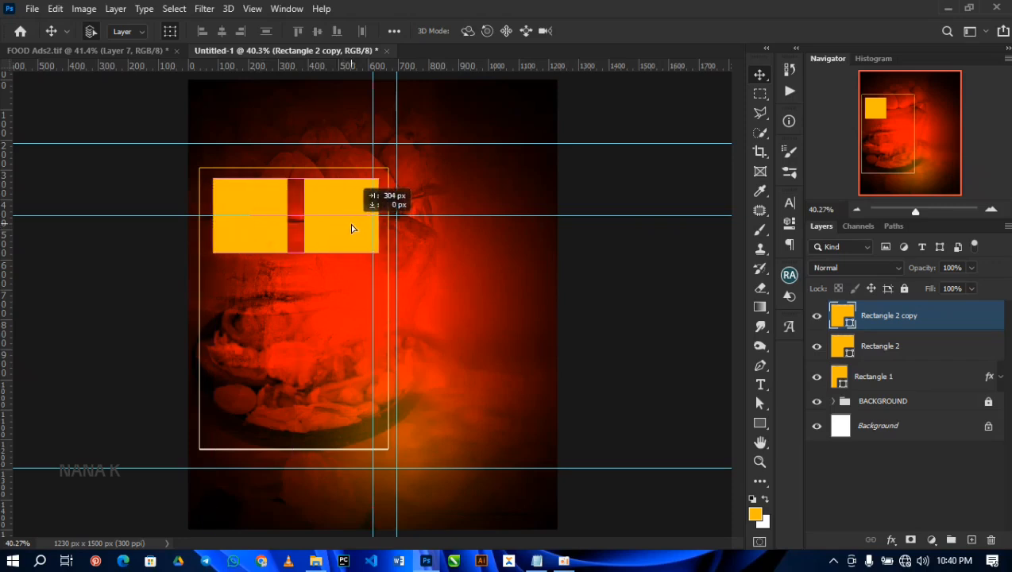
drag(352, 229, 352, 226)
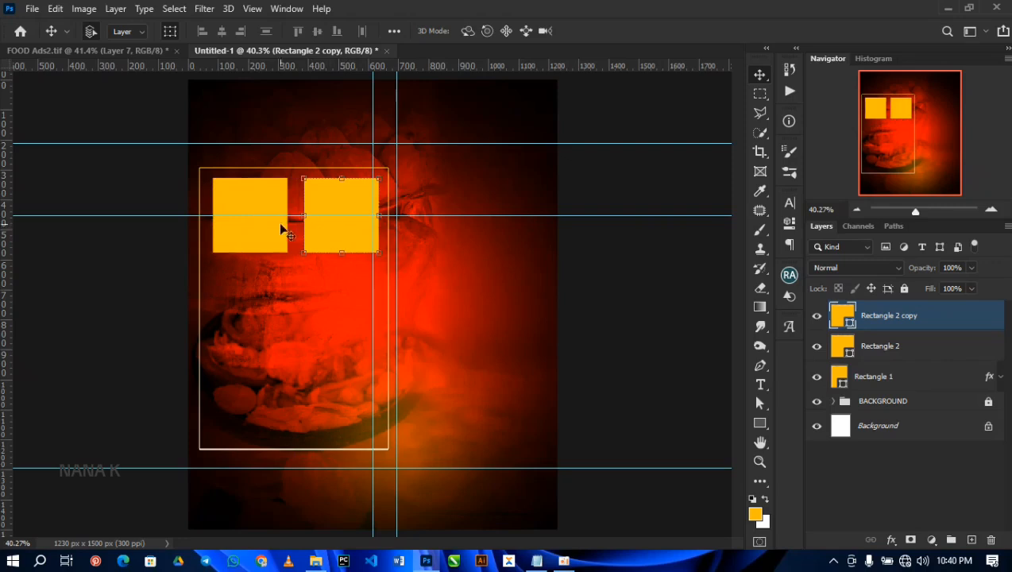
Step: Copy both squares as a second row in the frame's lower half, and scale all four squares down slightly together
shift+click(938, 350)
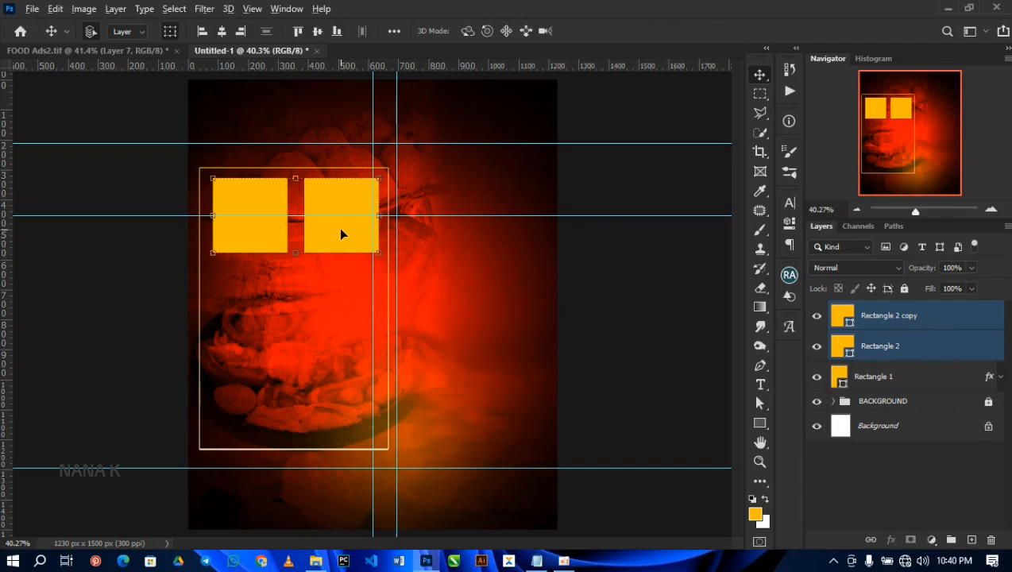
drag(335, 228, 331, 363)
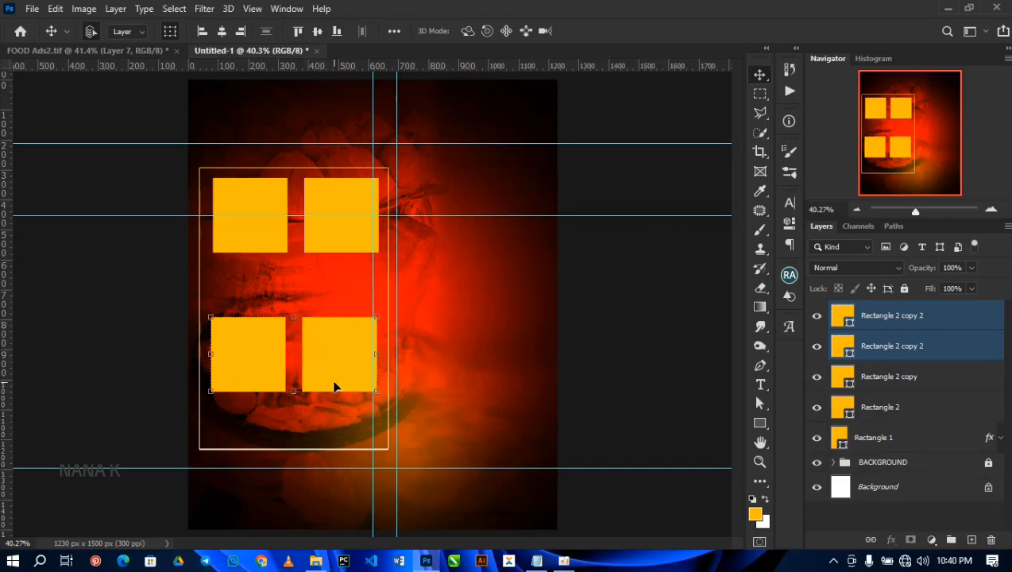
shift+click(917, 417)
key(ctrl+t)
drag(378, 391, 373, 387)
key(Return)
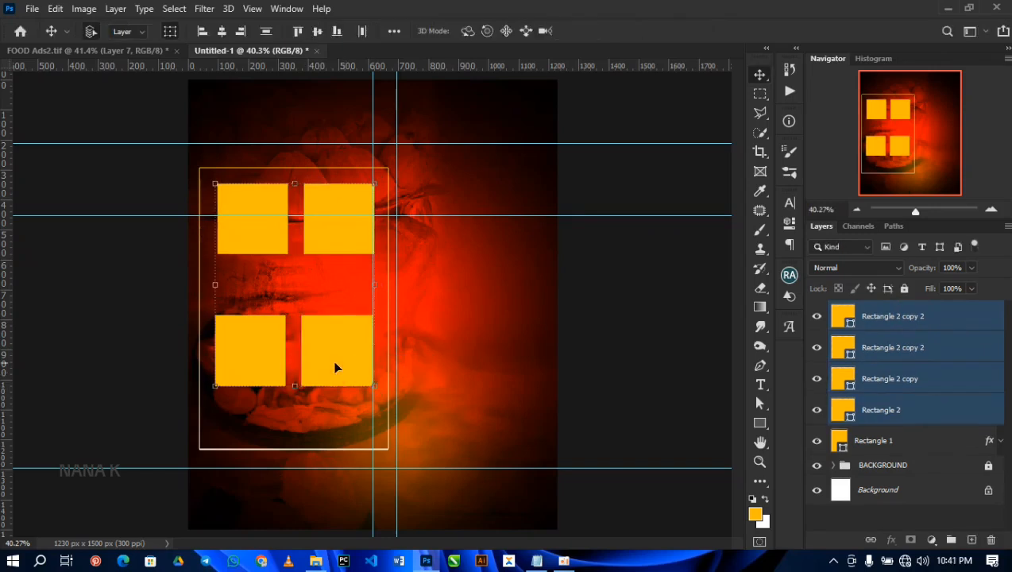
Step: Draw an amber bar about 511 × 169 px between the two rows of squares and place a copy below the lower row
click(680, 357)
click(758, 424)
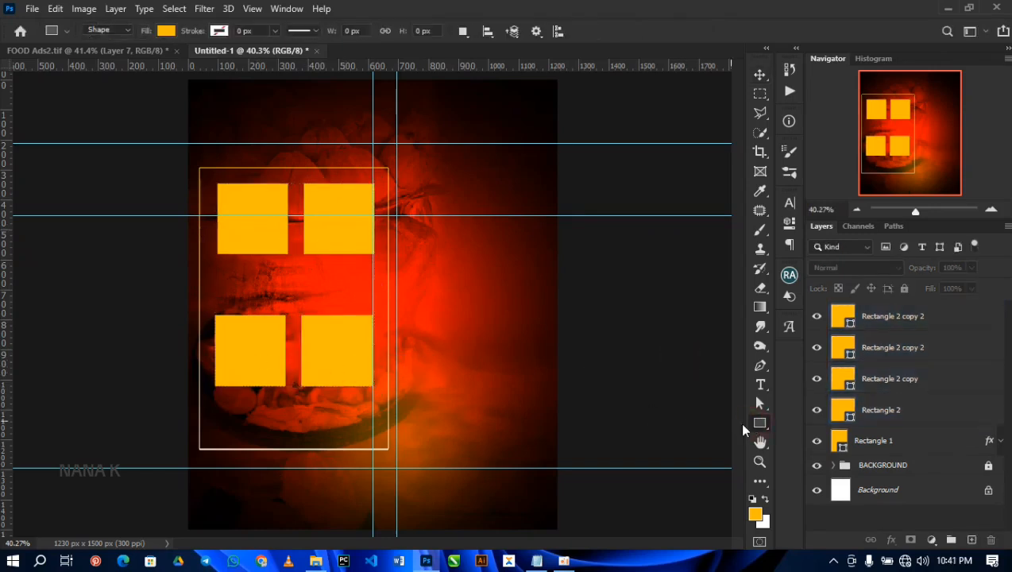
drag(219, 258, 371, 309)
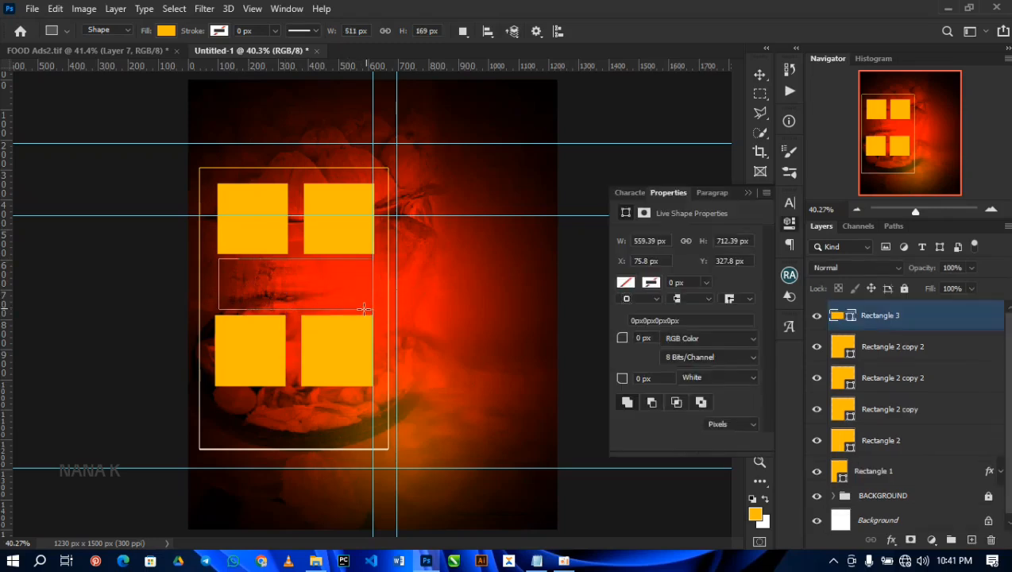
key(v)
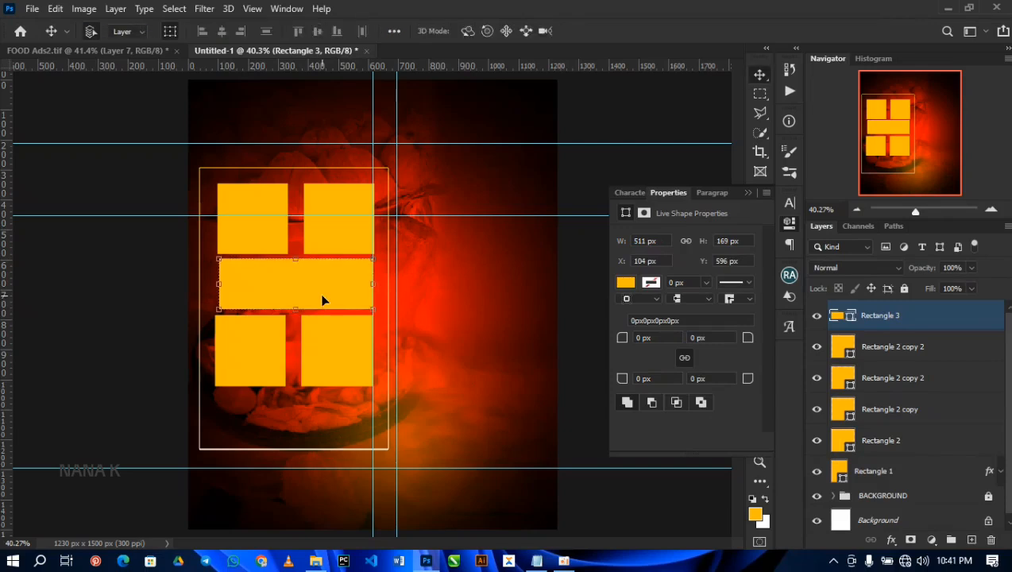
drag(316, 297, 310, 418)
click(617, 418)
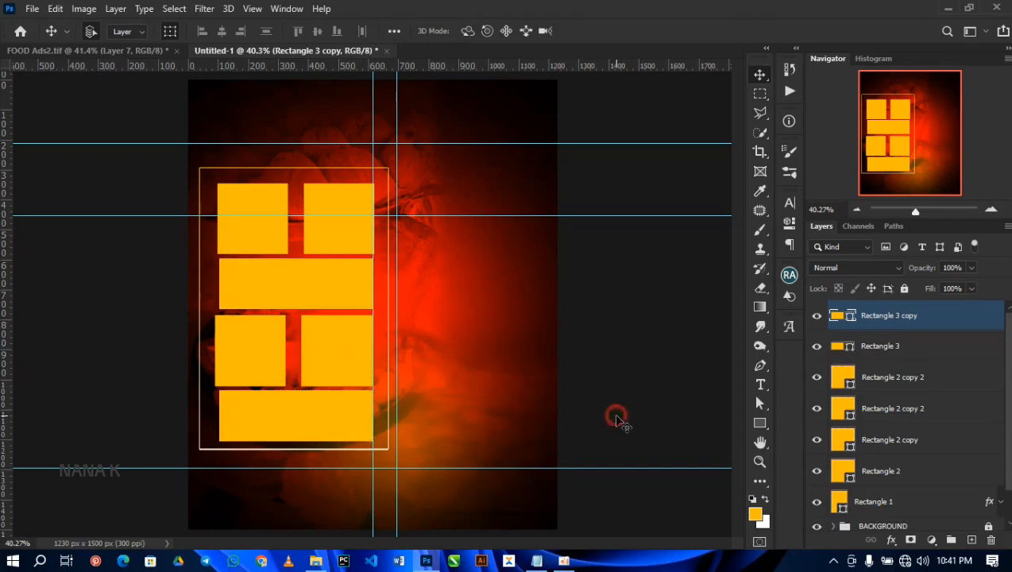
Step: Add a vertical guide along the left edge of the lower-left square
click(221, 414)
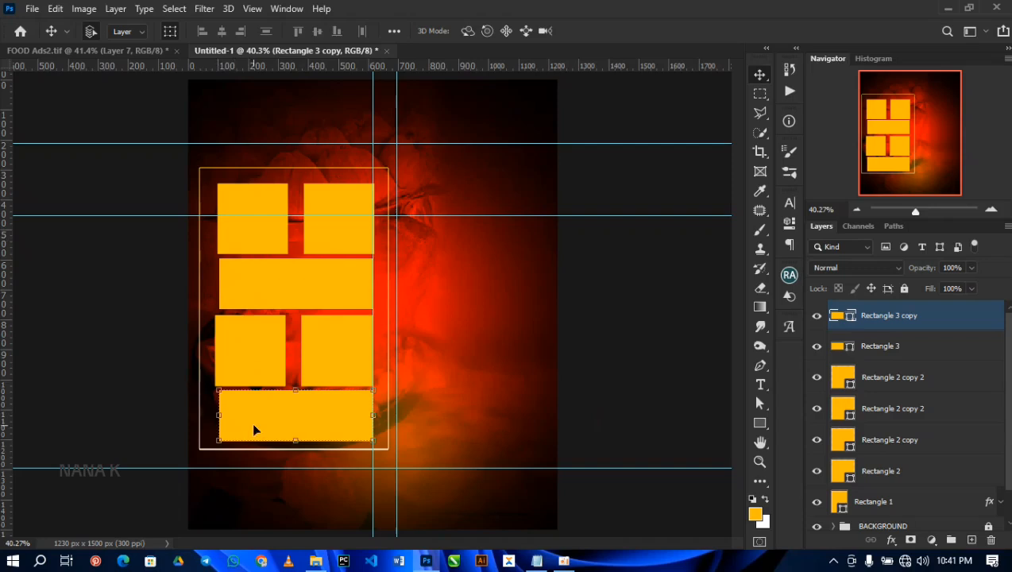
scroll(253, 427, up, 3)
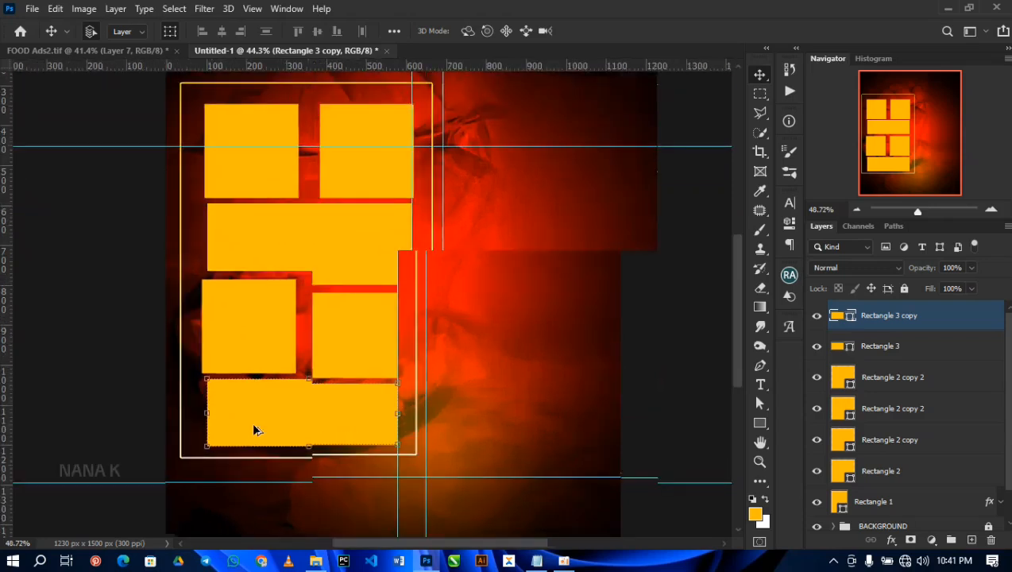
drag(279, 358, 456, 331)
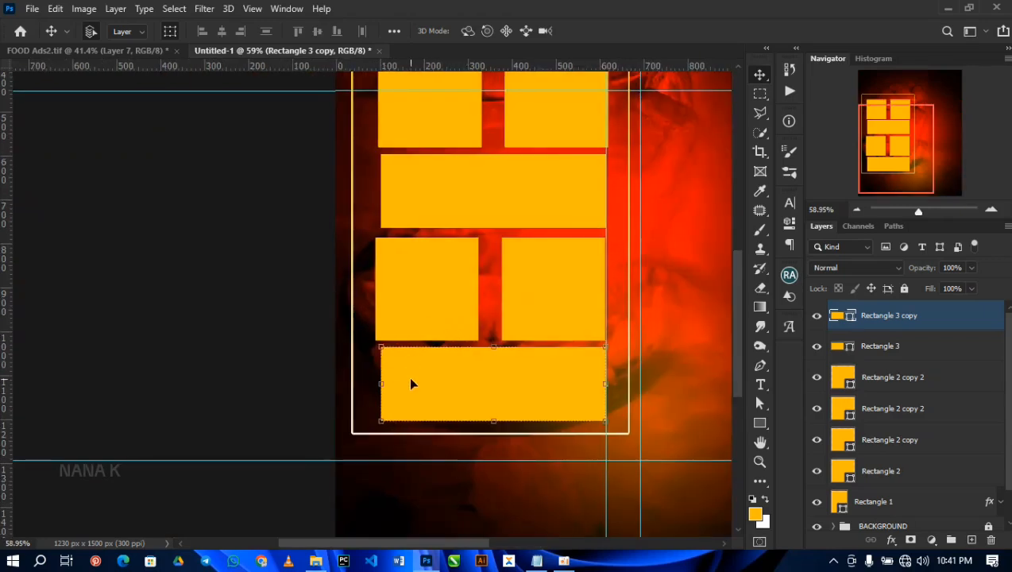
click(405, 304)
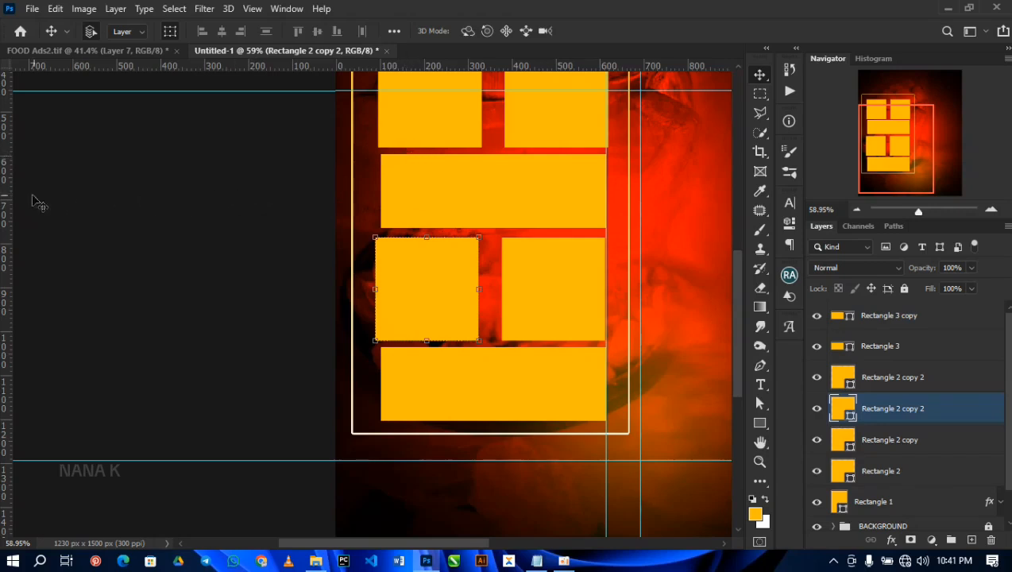
drag(8, 190, 380, 203)
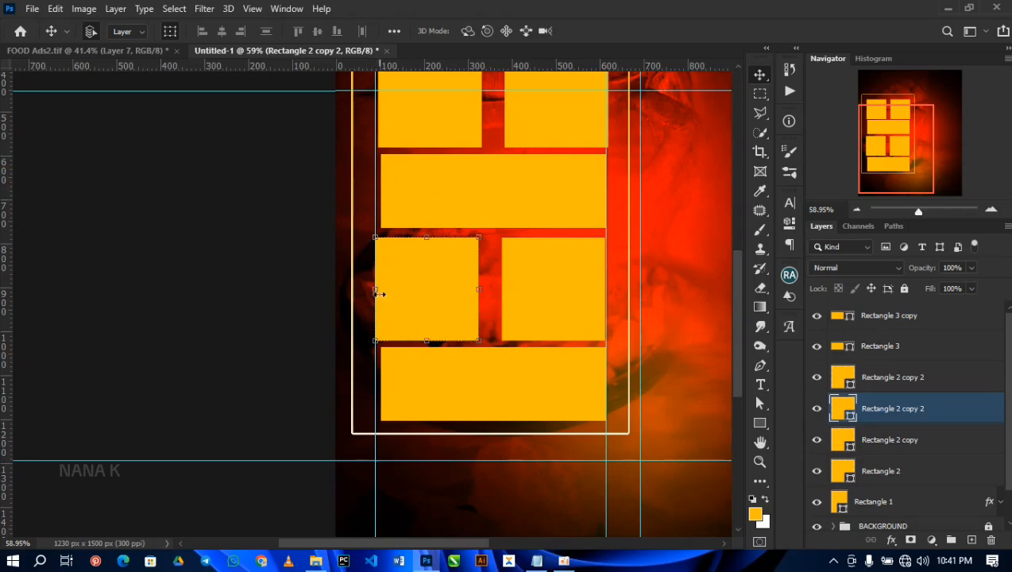
Step: Stretch the left edges of both wide amber bars out to the new vertical guide, widening the upper bar slightly rightward too
click(396, 384)
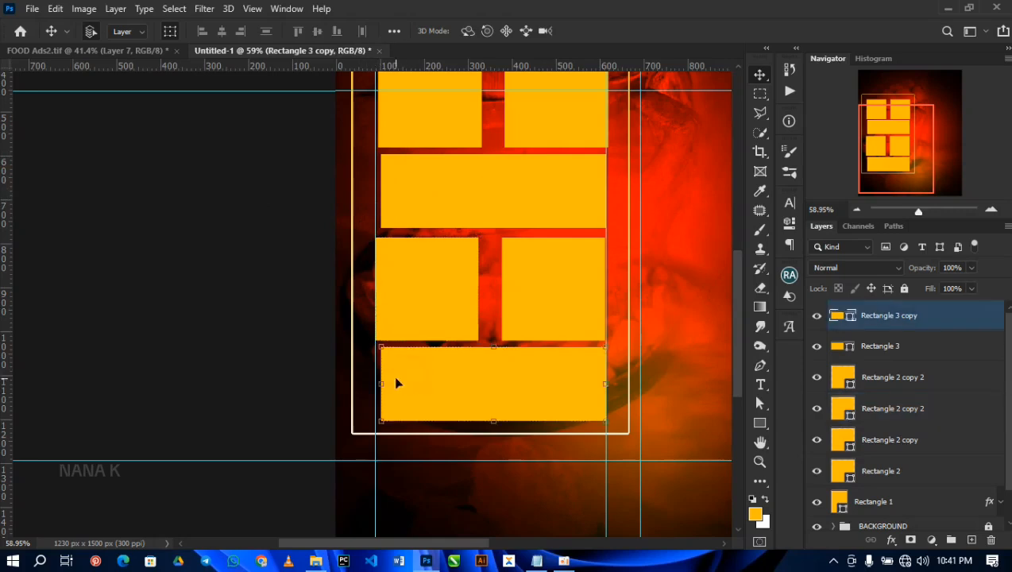
click(393, 207)
click(382, 190)
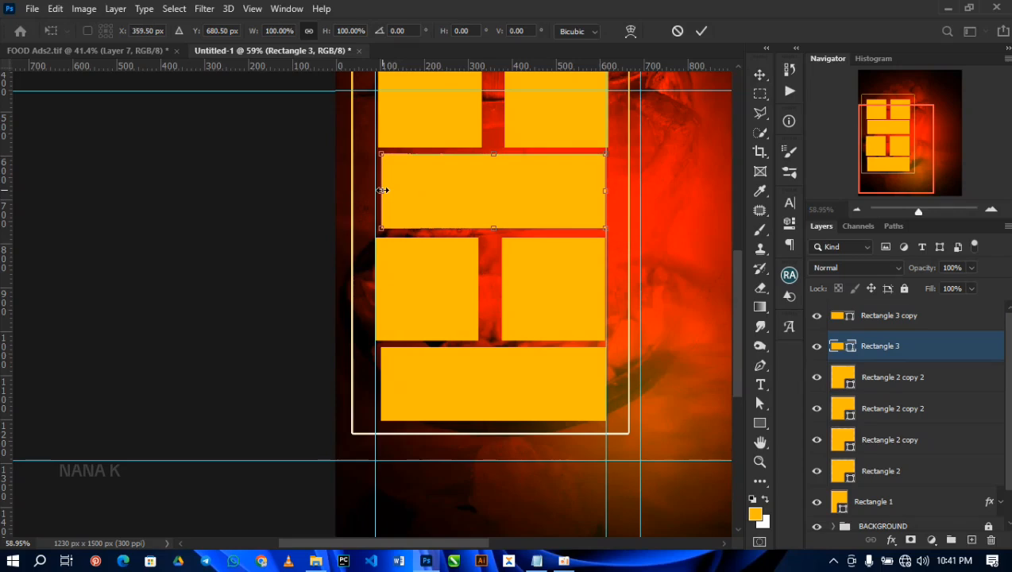
drag(382, 190, 375, 191)
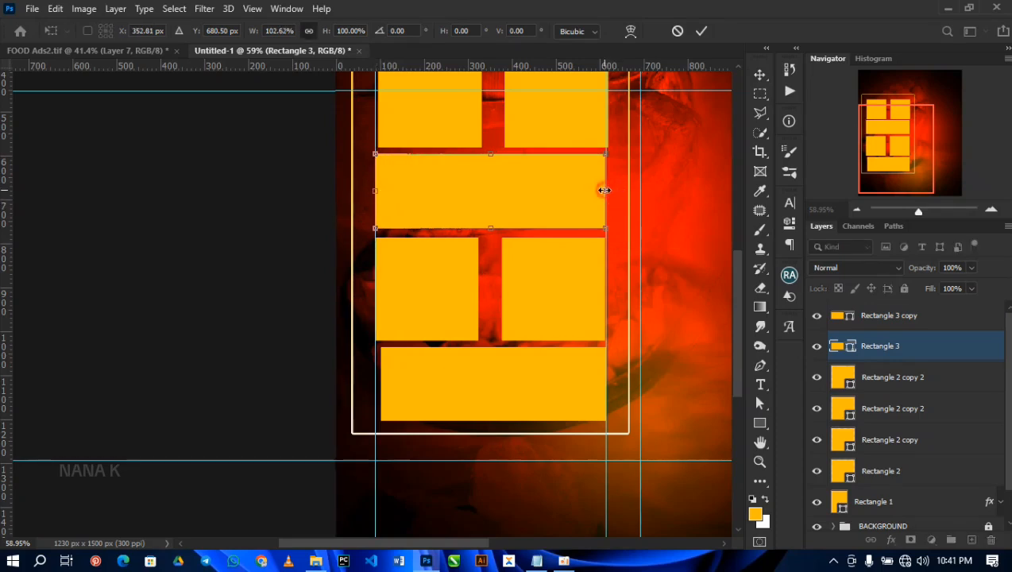
drag(609, 190, 611, 190)
double_click(556, 194)
click(389, 384)
drag(382, 384, 376, 383)
double_click(523, 383)
Step: Widen the left square of each row slightly toward the right to narrow the gap between the columns
scroll(449, 242, up, 4)
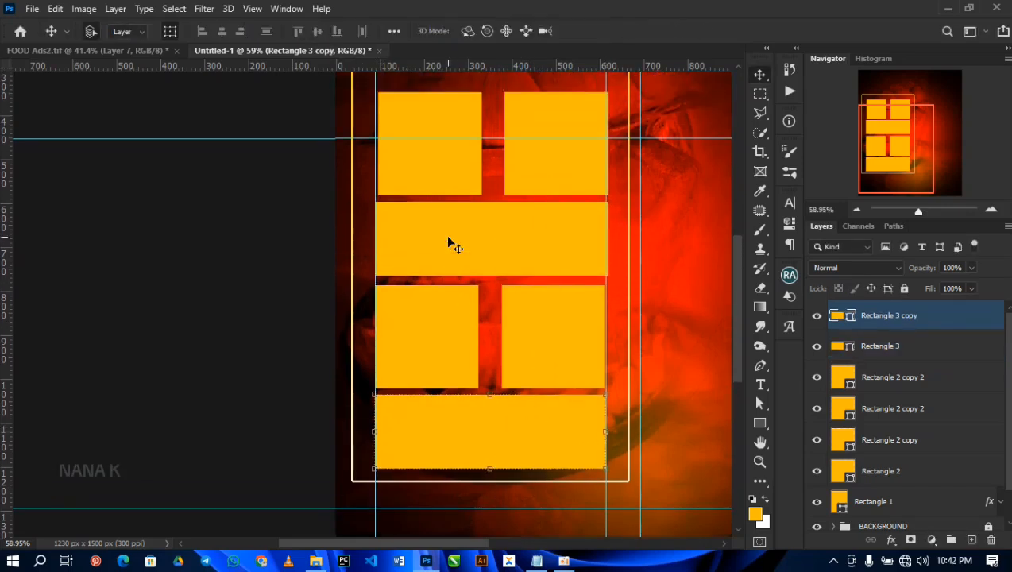
scroll(449, 243, up, 1)
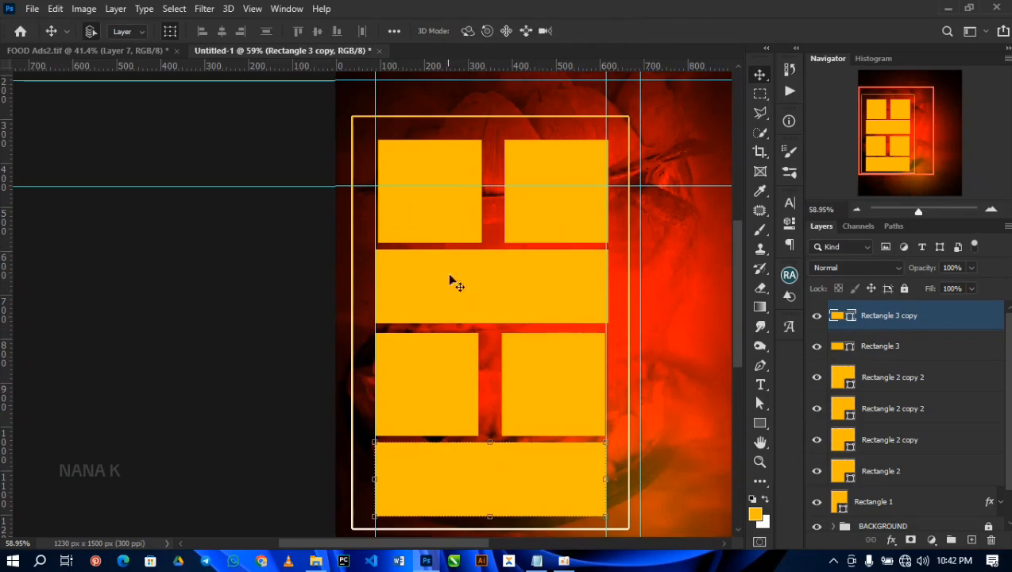
click(456, 383)
key(ctrl+t)
drag(478, 385, 481, 384)
click(452, 201)
click(425, 157)
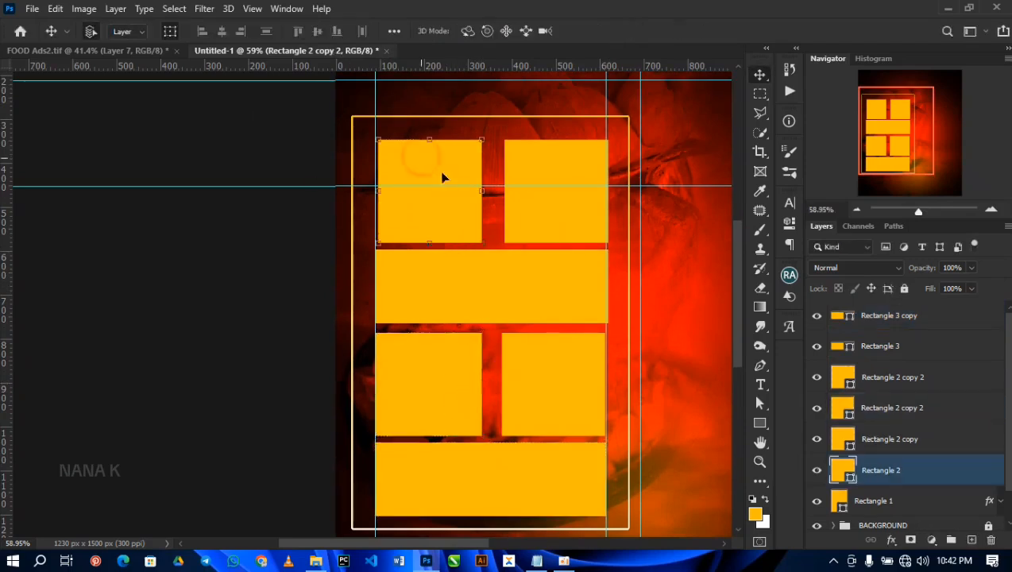
key(ctrl+t)
drag(482, 191, 490, 192)
double_click(463, 197)
Step: Round the corners of all six amber shapes with a 20 px radius
scroll(517, 268, up, 2)
scroll(517, 269, down, 3)
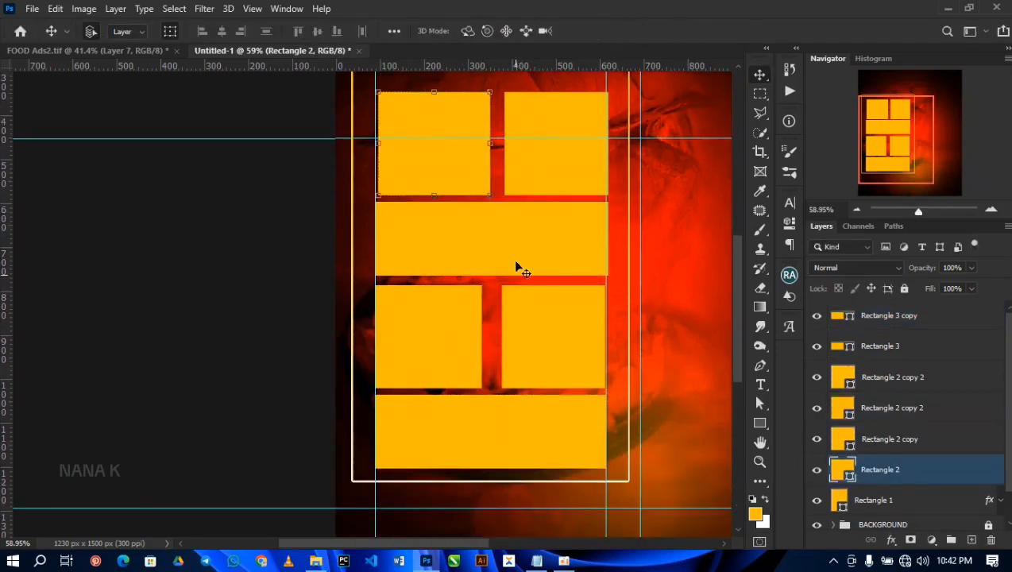
click(889, 315)
shift+click(923, 469)
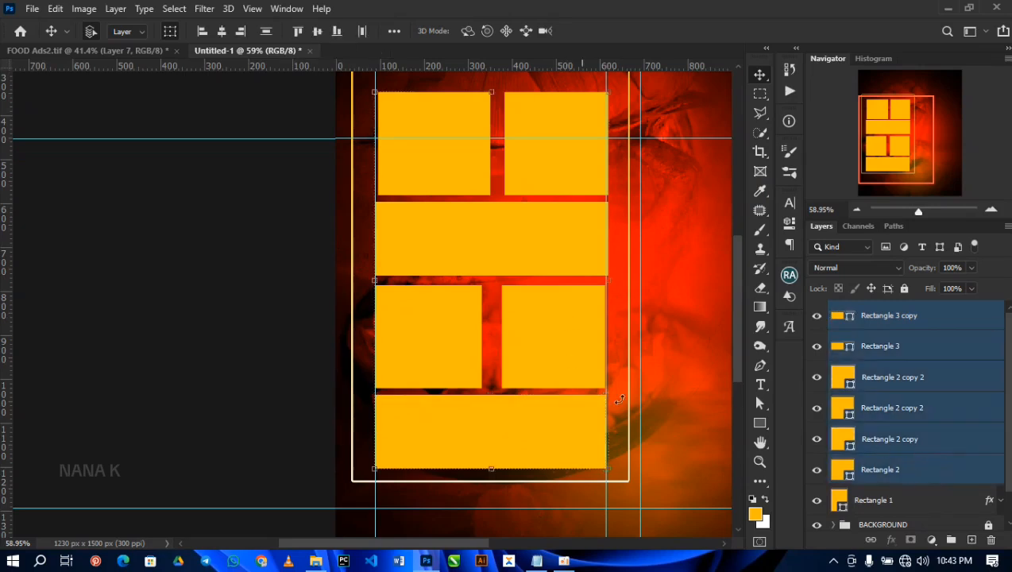
click(790, 225)
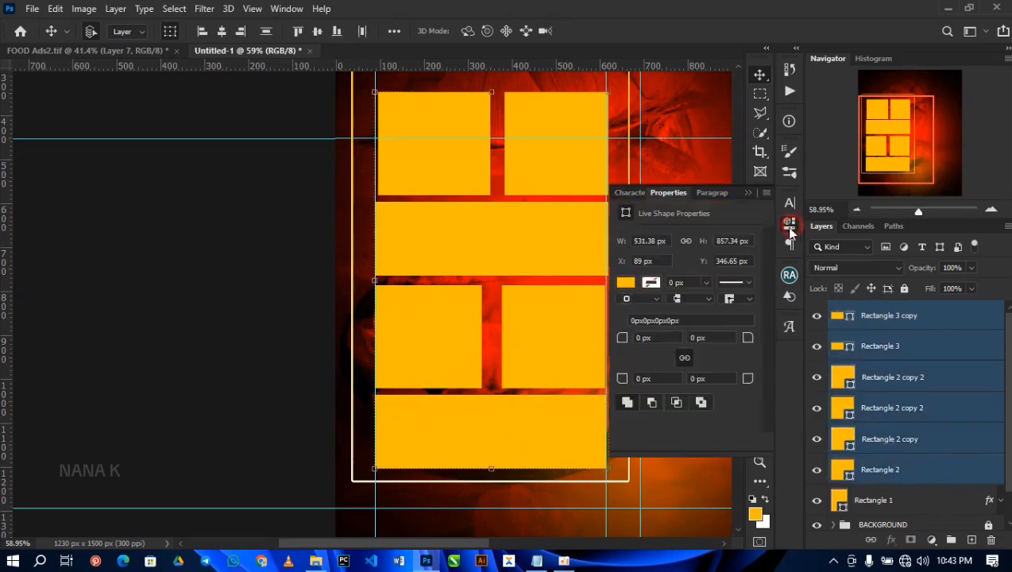
click(662, 341)
text(20)
key(Return)
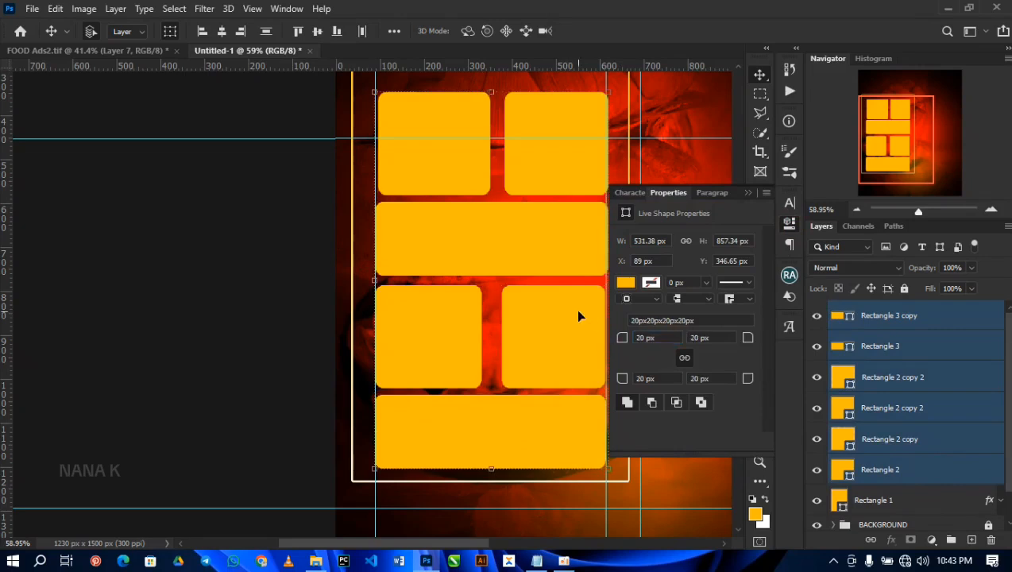
click(748, 194)
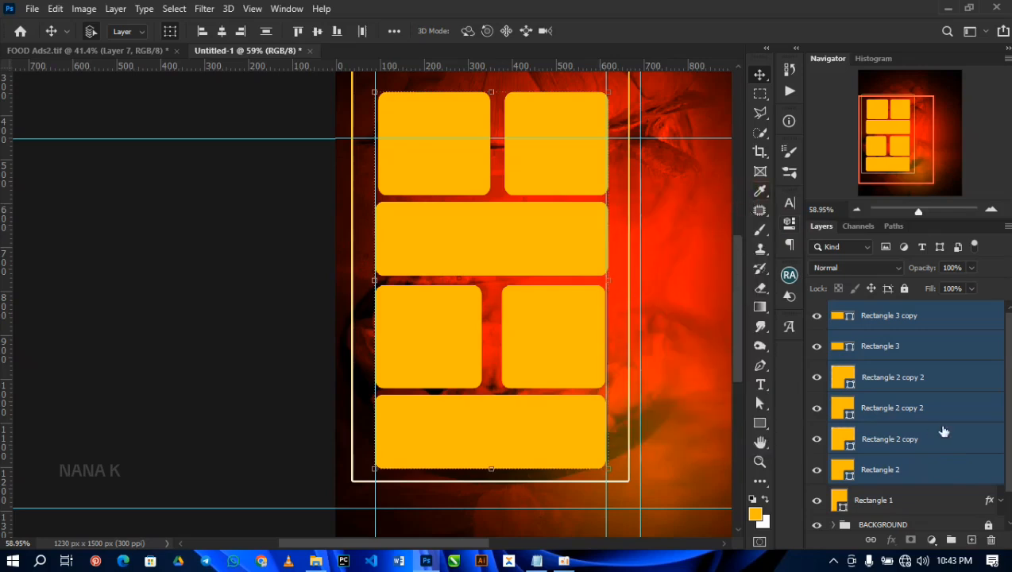
click(690, 336)
Step: Round the corners of the outlined frame, Rectangle 1, with a 30 px radius
scroll(623, 282, up, 4)
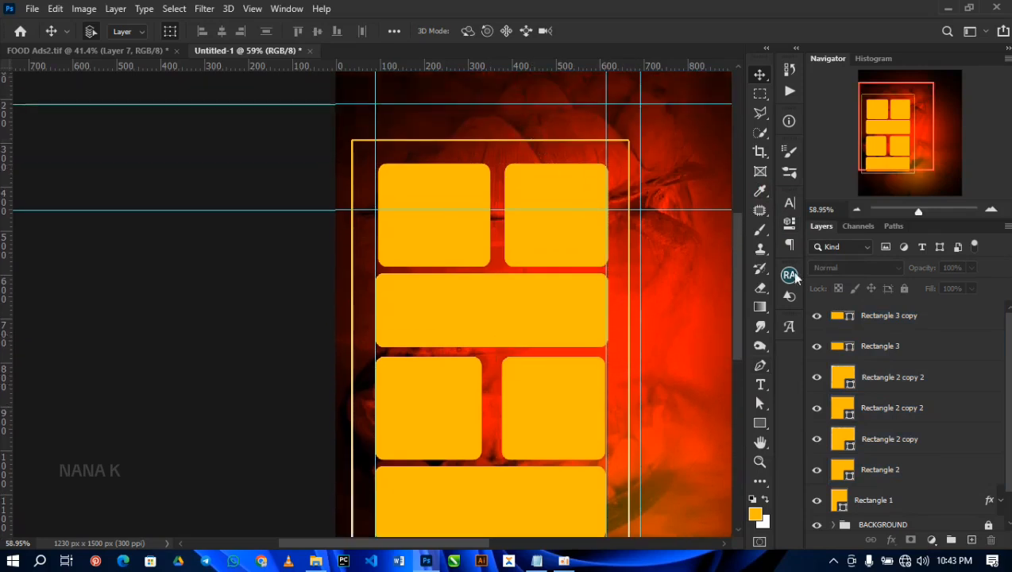
scroll(872, 388, down, 1)
click(891, 465)
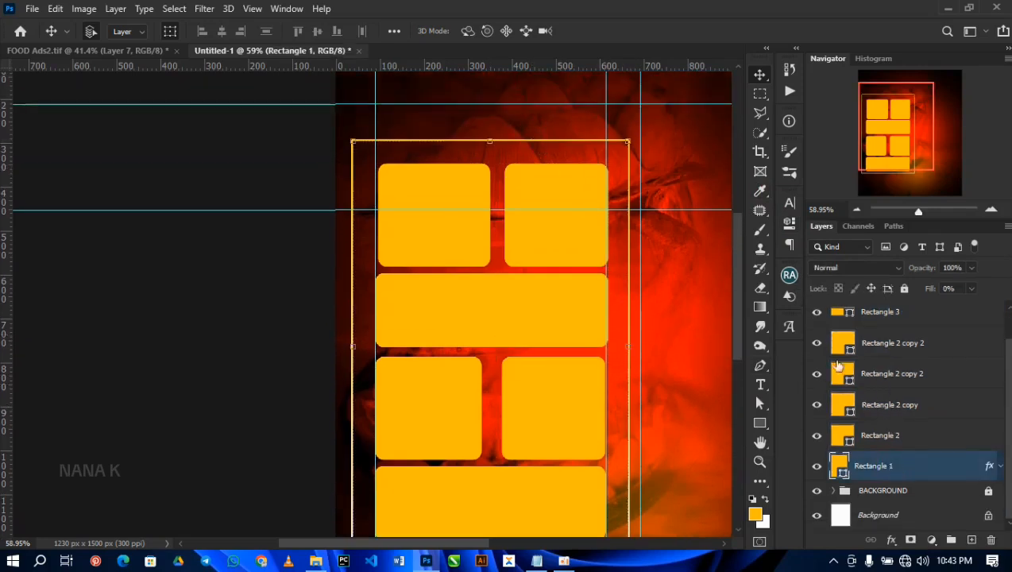
click(789, 222)
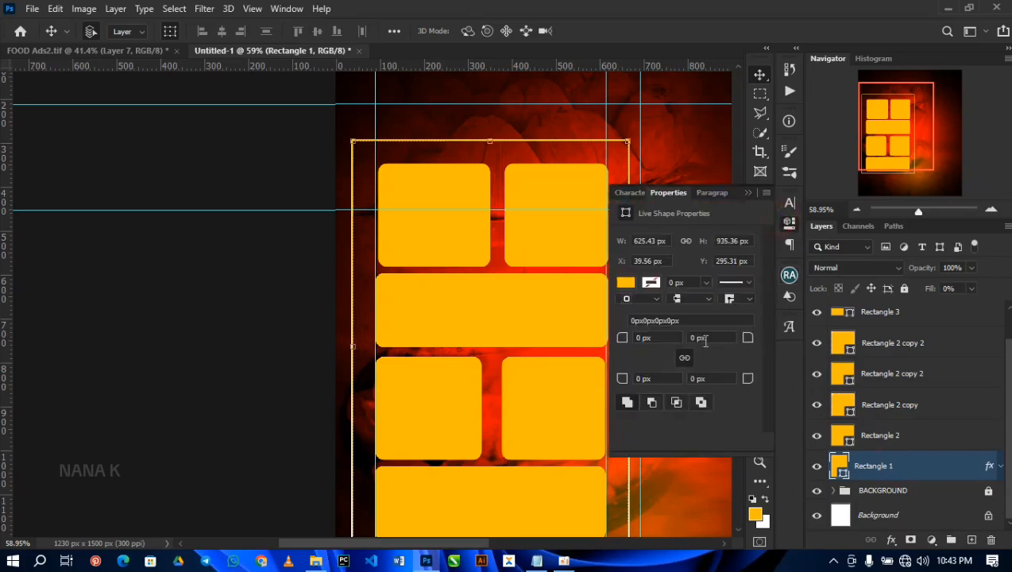
click(658, 337)
text(30)
key(Return)
click(685, 170)
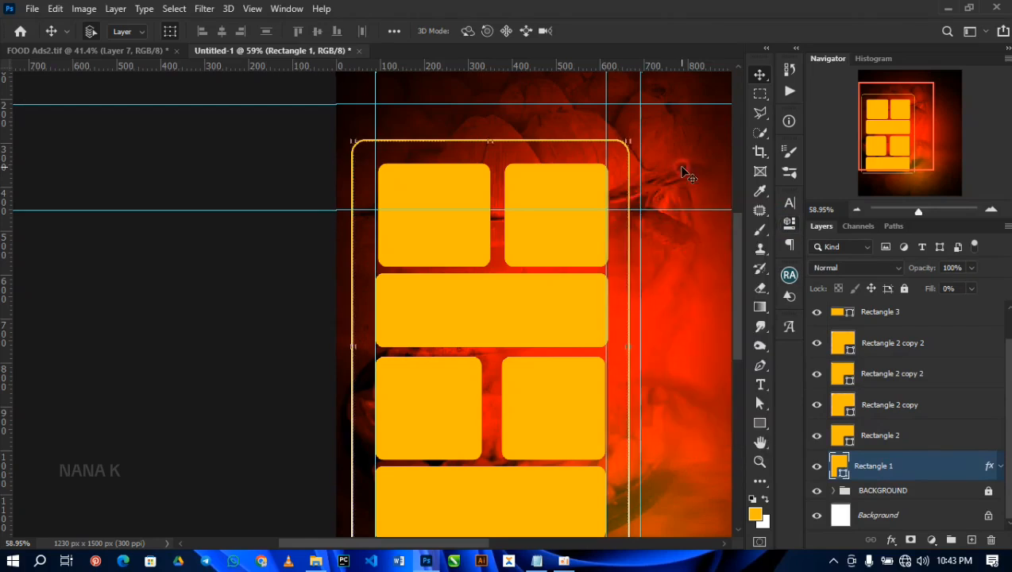
key(ctrl+0)
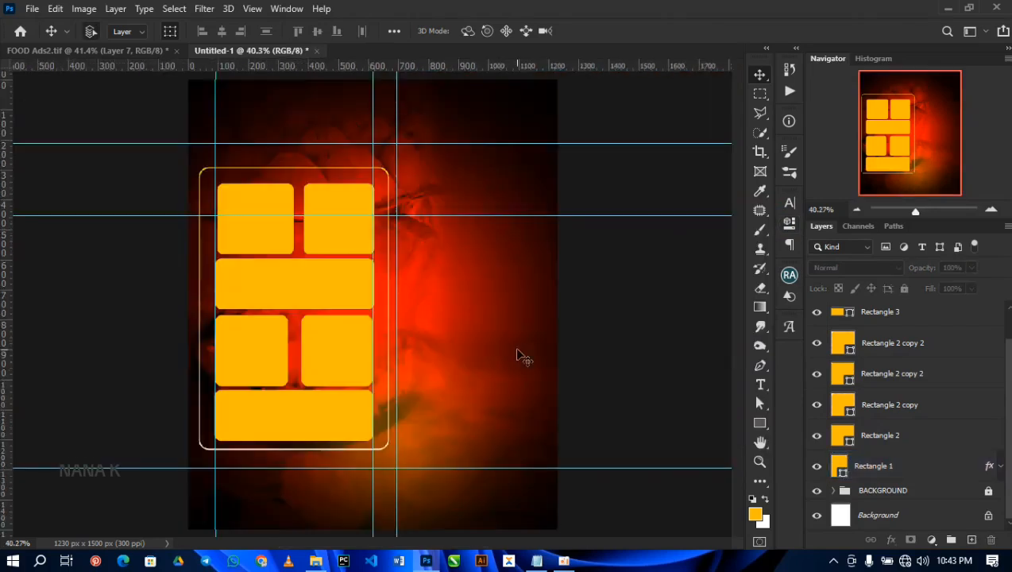
Step: Select all six amber shapes together and shift them slightly upward inside the frame
click(882, 314)
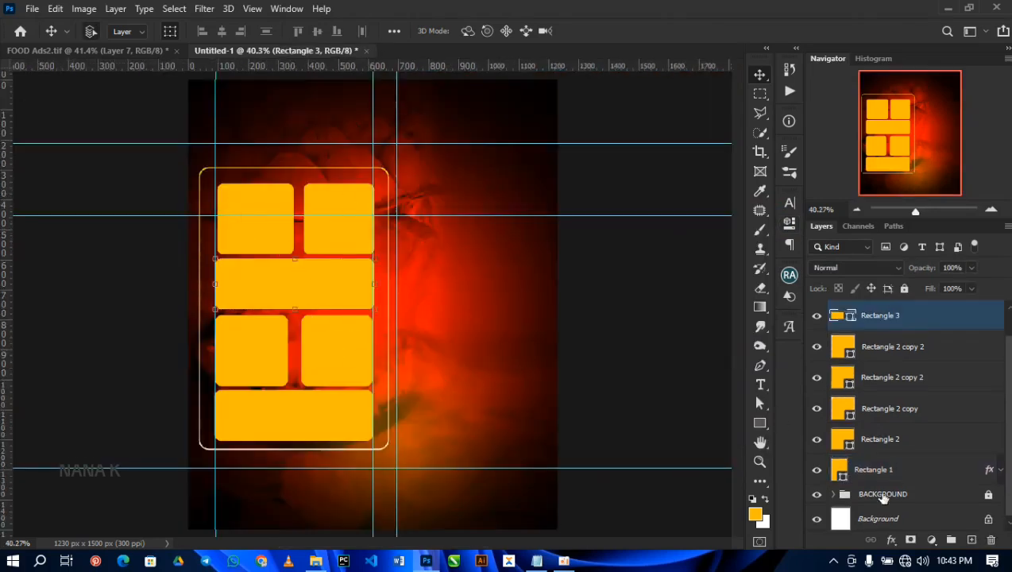
shift+click(898, 442)
scroll(931, 377, up, 1)
shift+click(914, 316)
key(ctrl+t)
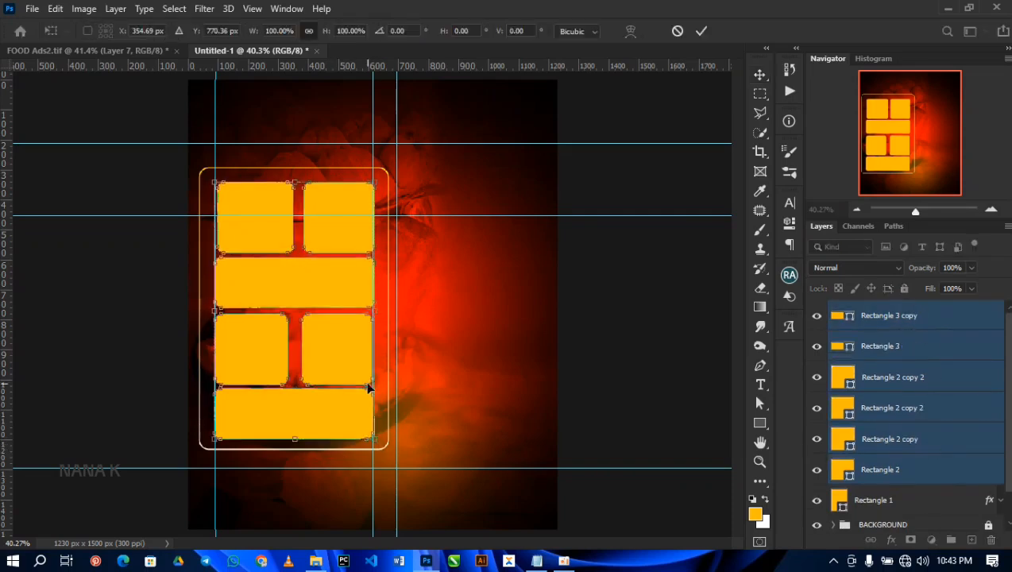
double_click(333, 232)
Step: Widen the right square of each row leftward to narrow its gap to the neighbouring square
click(334, 232)
drag(305, 217, 303, 218)
key(Return)
click(332, 347)
drag(303, 347, 305, 347)
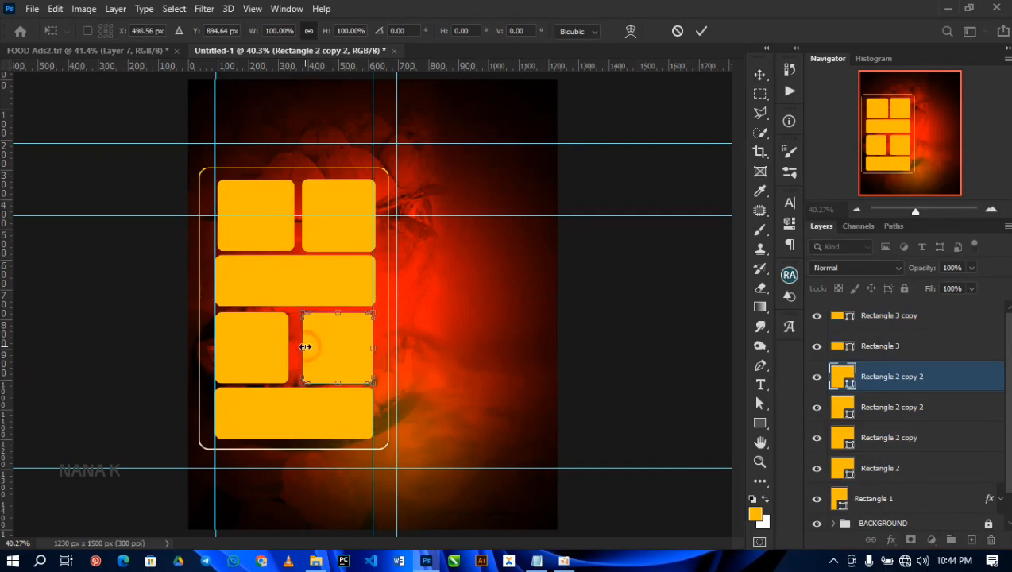
drag(304, 383, 297, 384)
key(Return)
click(623, 310)
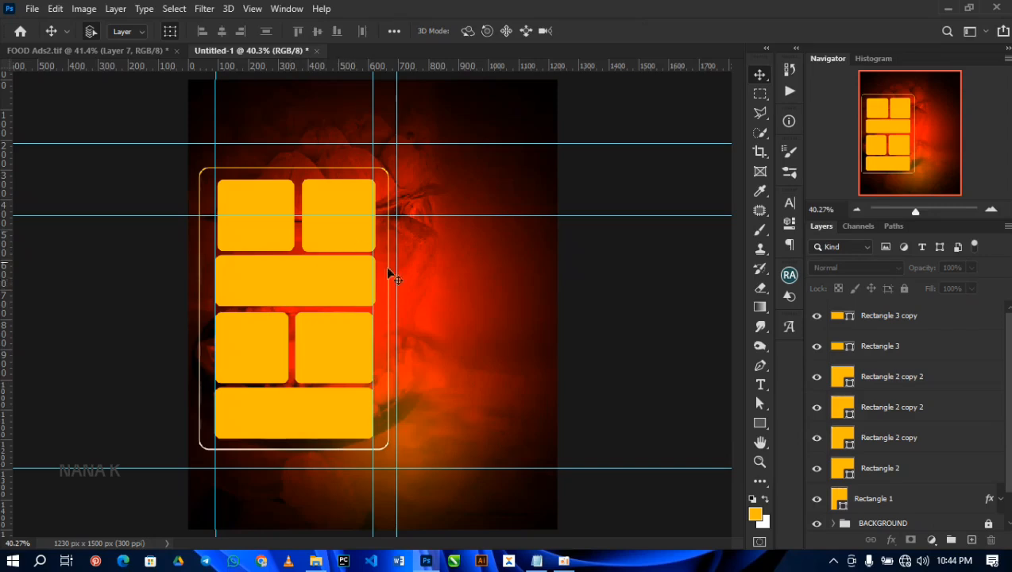
Step: Place the jollof-rice-and-chicken-suya image above the Rectangle 2 layer and clip it to that upper-left shape
click(891, 467)
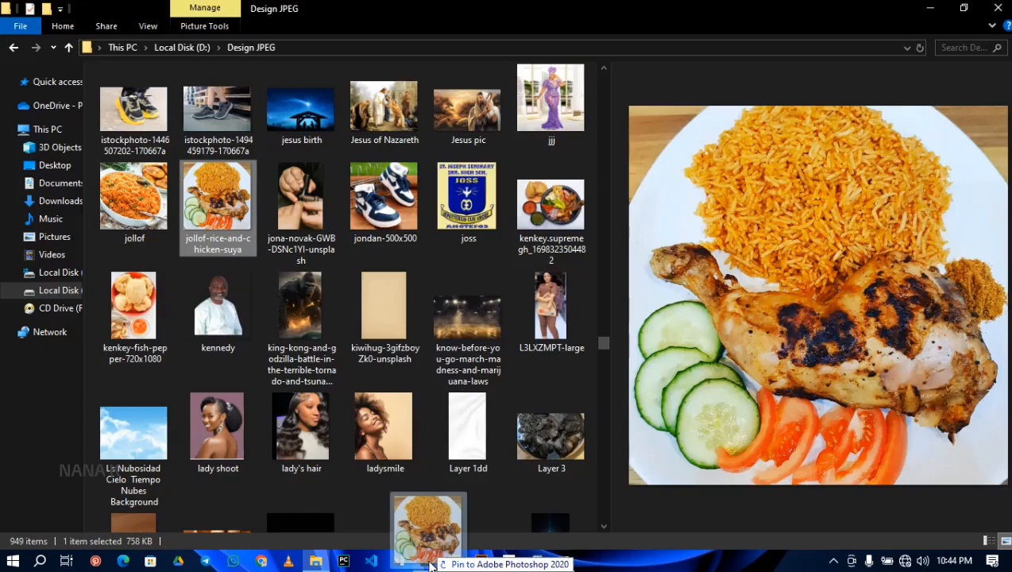
drag(427, 556, 227, 211)
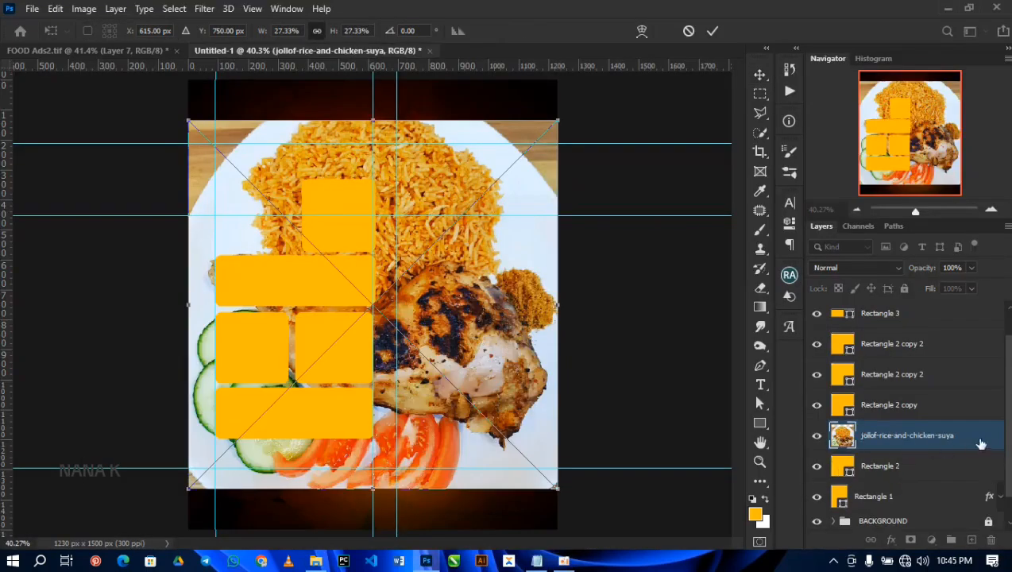
key(Return)
right_click(979, 440)
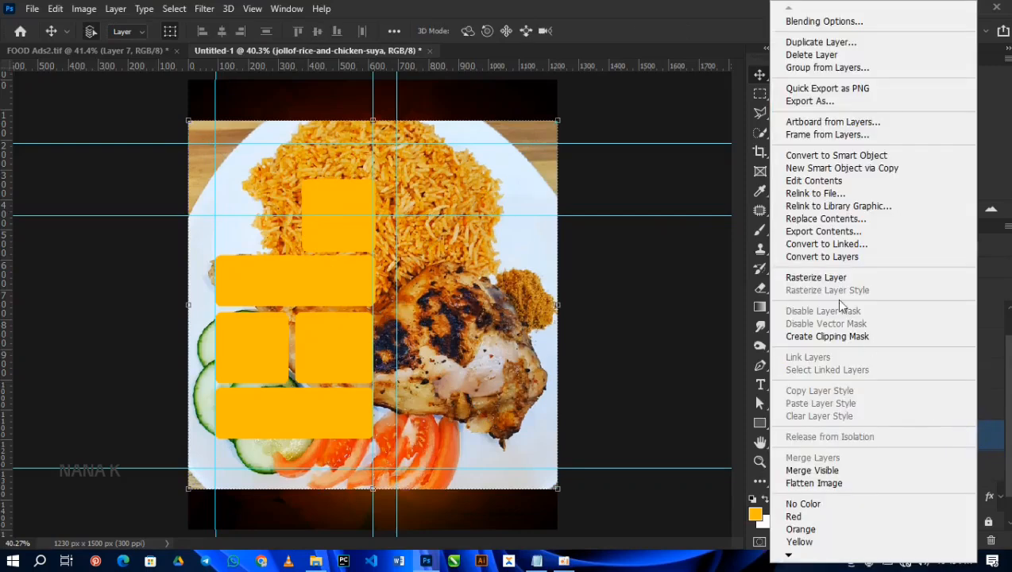
click(826, 337)
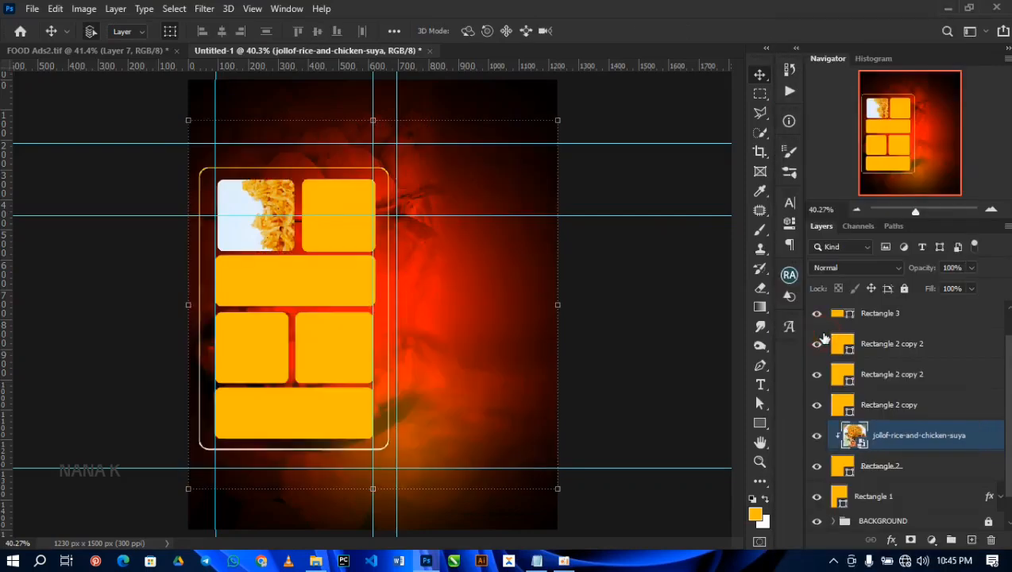
Step: Scale the jollof-rice-and-chicken-suya image down to about 6.4% and position it to fill the upper-left rounded shape
drag(570, 489, 461, 404)
drag(436, 354, 303, 247)
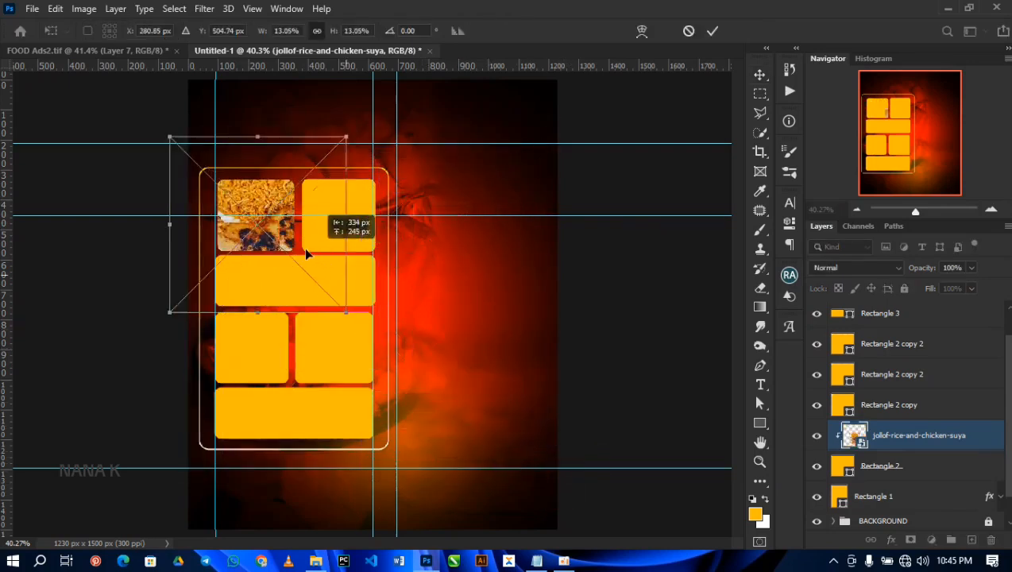
drag(337, 305, 293, 274)
drag(266, 238, 273, 236)
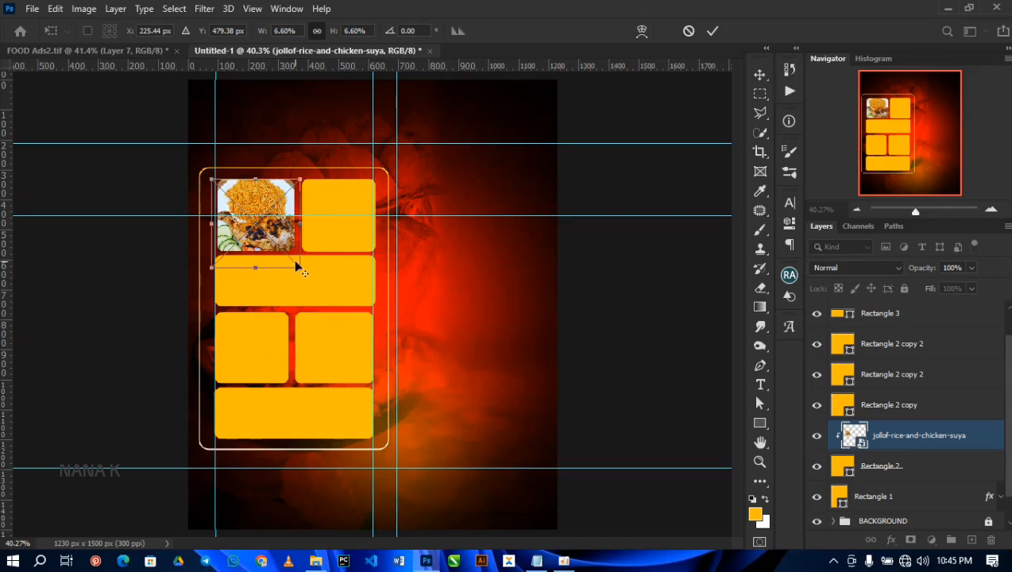
drag(299, 267, 298, 265)
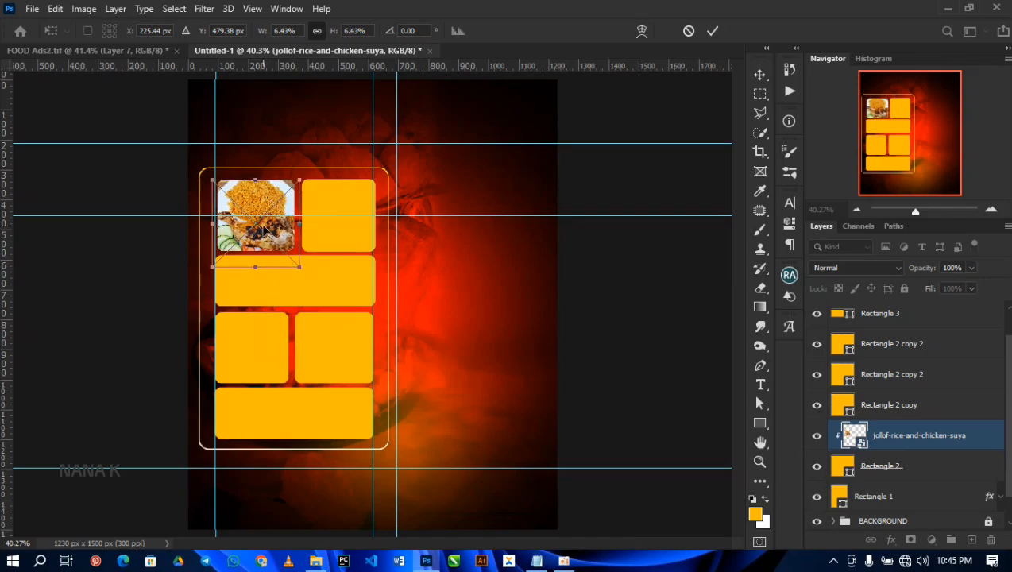
key(Return)
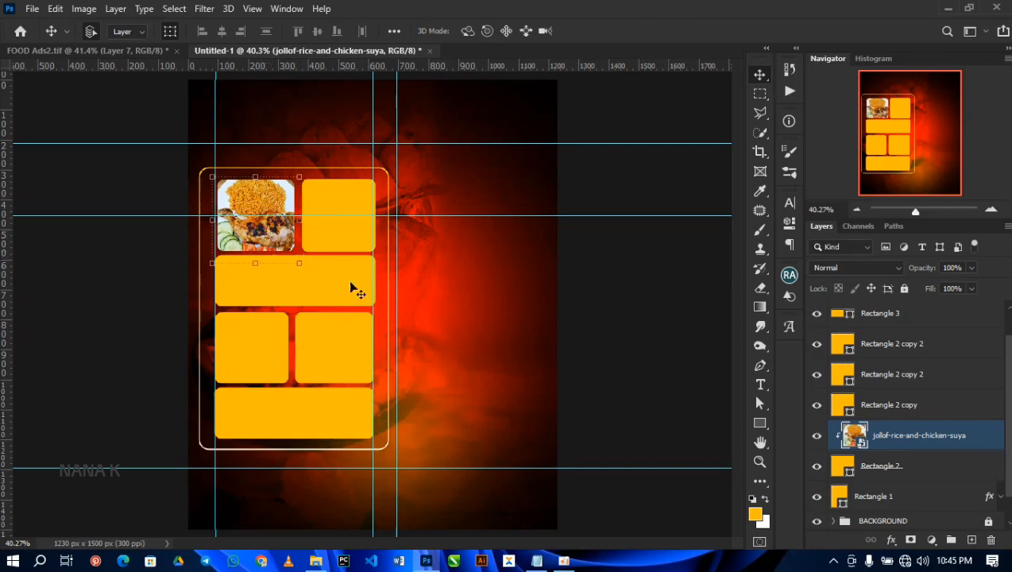
Step: Place photo_2023-09-29_02-31-56 from the RESOURCE folder above Rectangle 2 copy, scaled to about 8% over the upper-right shape
click(903, 405)
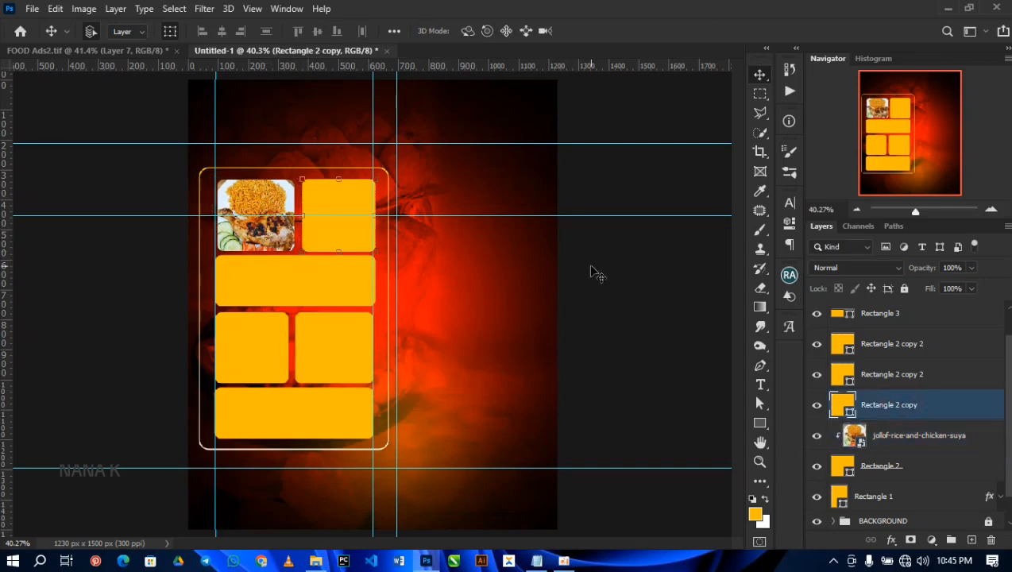
key(alt+Tab)
click(391, 231)
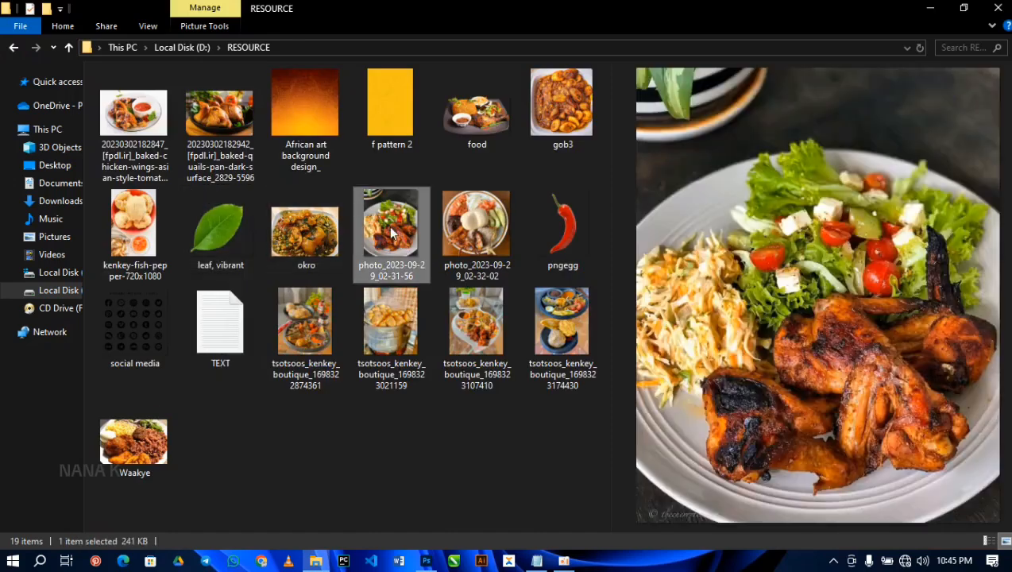
drag(397, 223, 311, 213)
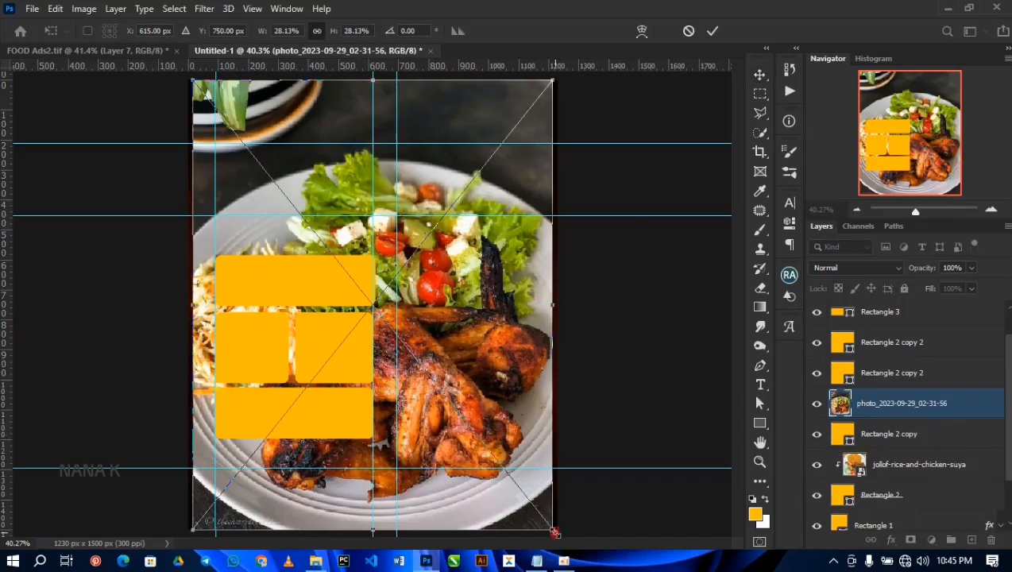
drag(555, 534, 454, 351)
drag(396, 326, 372, 238)
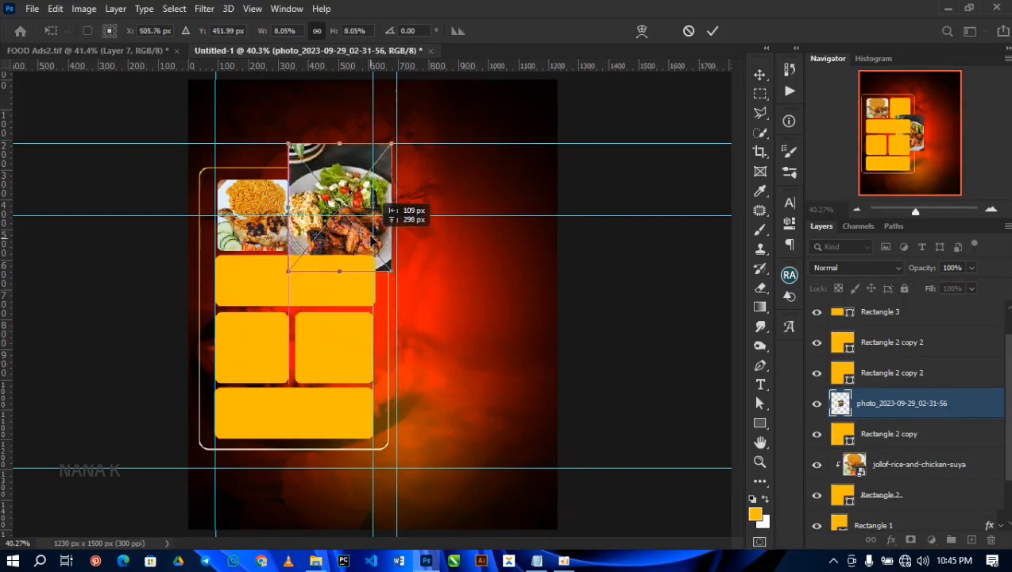
key(Return)
Step: Clip the salad-and-chicken photo to Rectangle 2 copy and shrink it to fit the upper-right shape
alt+click(831, 418)
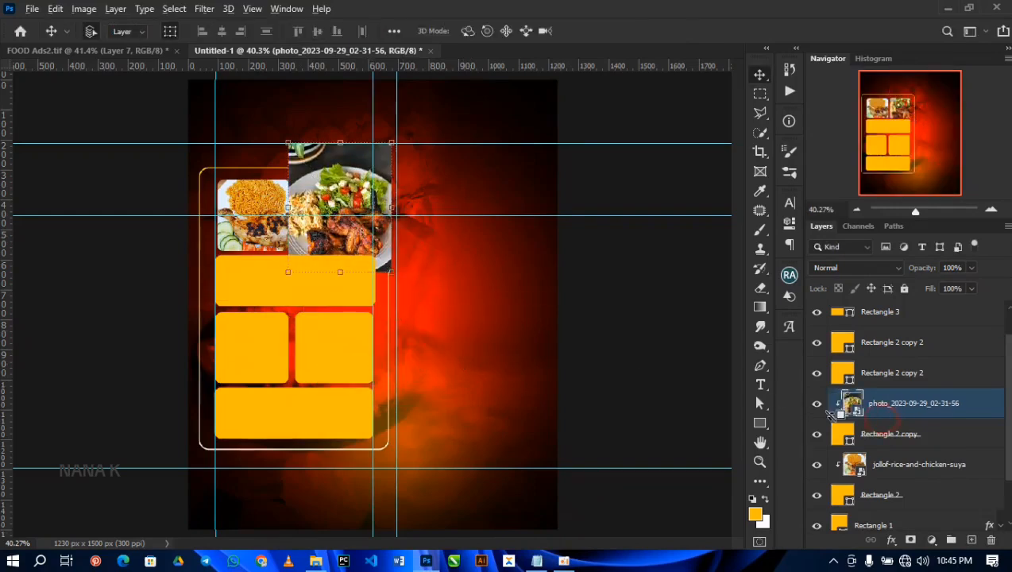
drag(394, 272, 347, 235)
key(Return)
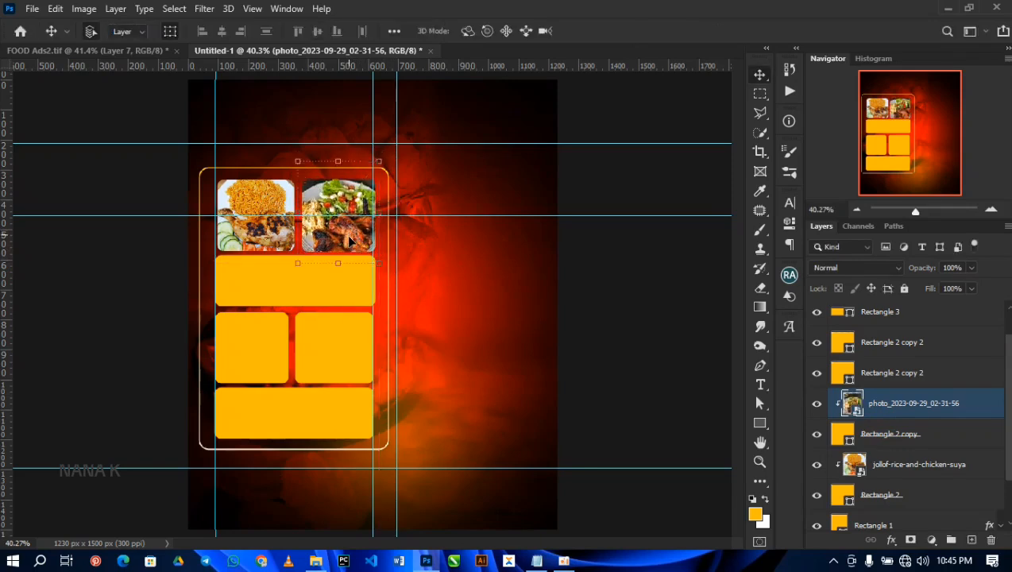
Step: Place the okro and kenkey-fish-pepper-720x1080 images from the RESOURCE folder together above the Rectangle 3 layer
click(289, 284)
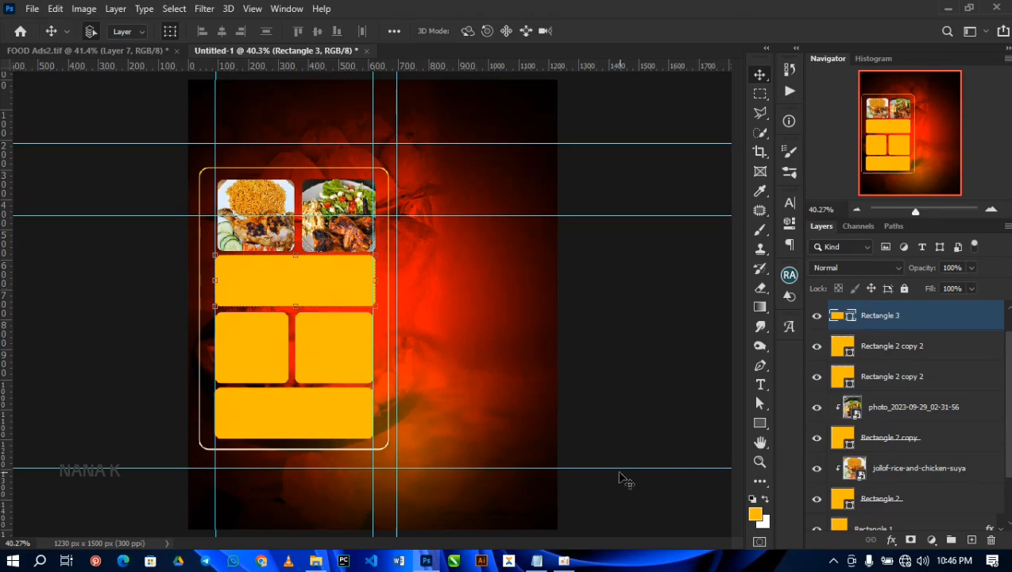
click(316, 560)
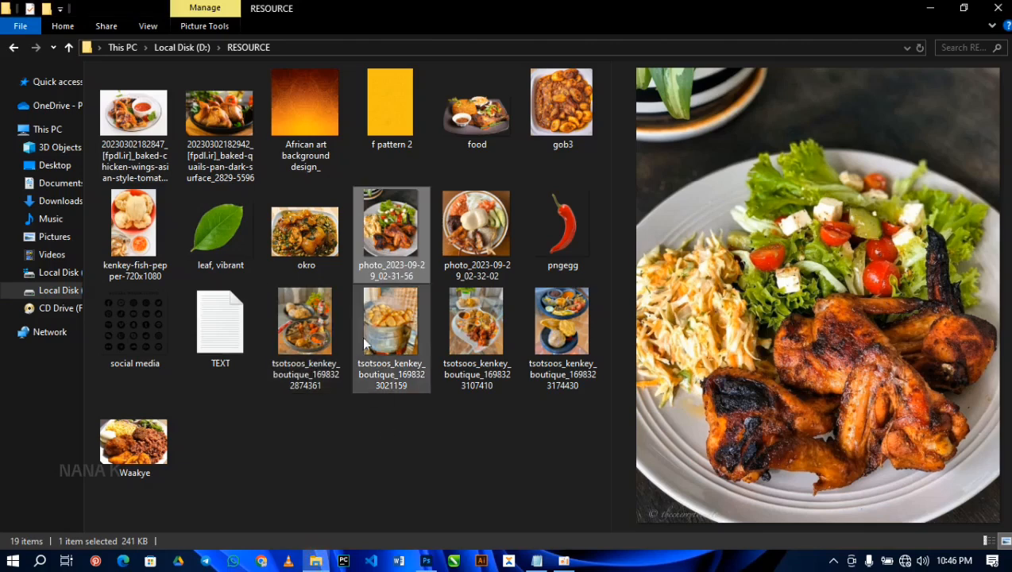
click(305, 244)
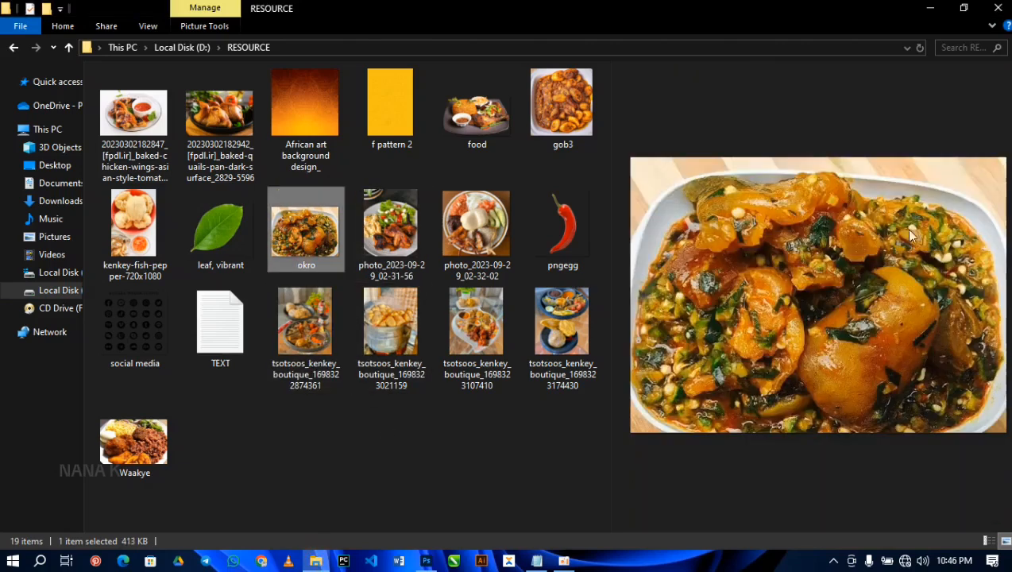
ctrl+click(137, 228)
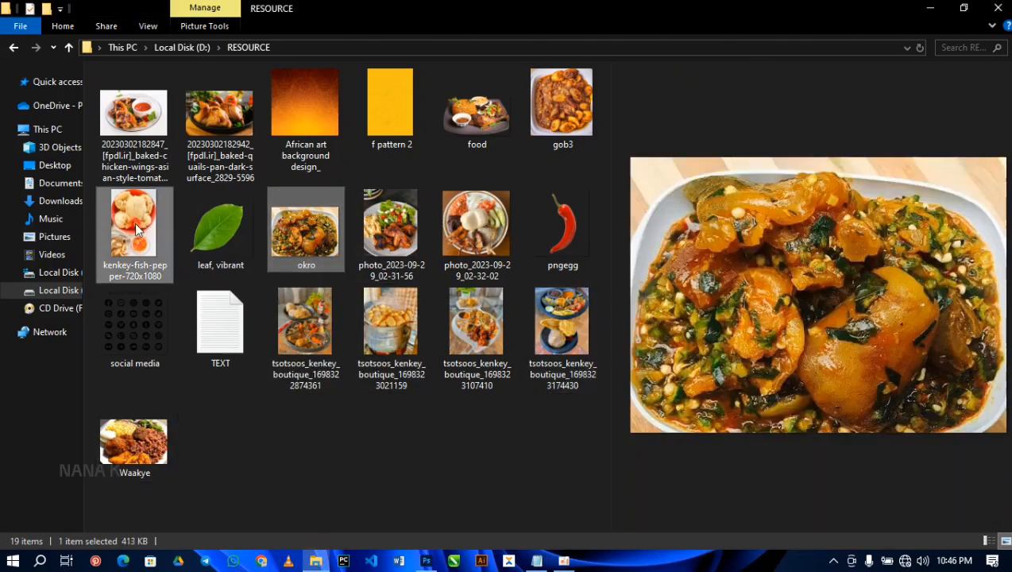
drag(291, 224, 406, 372)
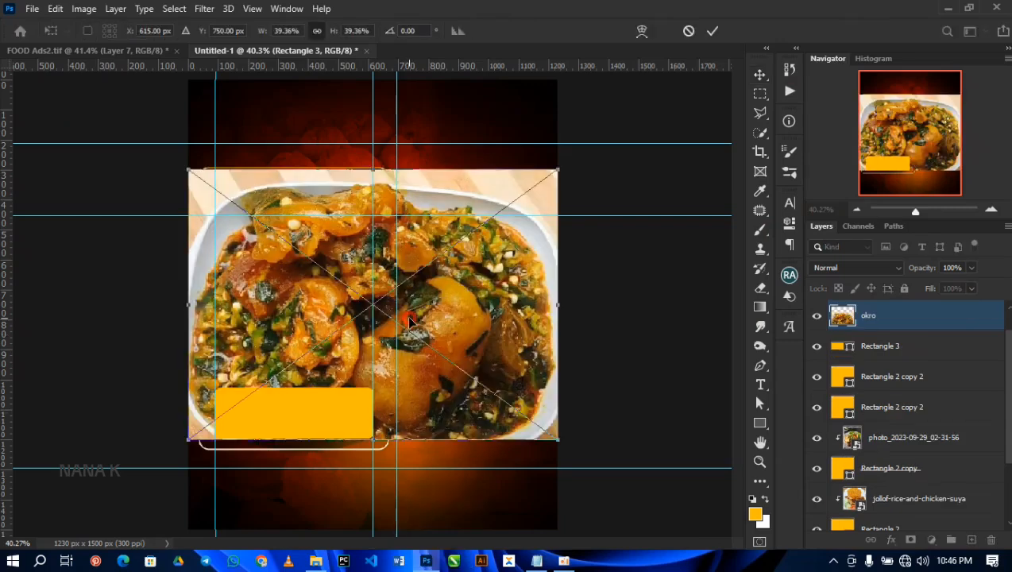
key(Return)
key(Return)
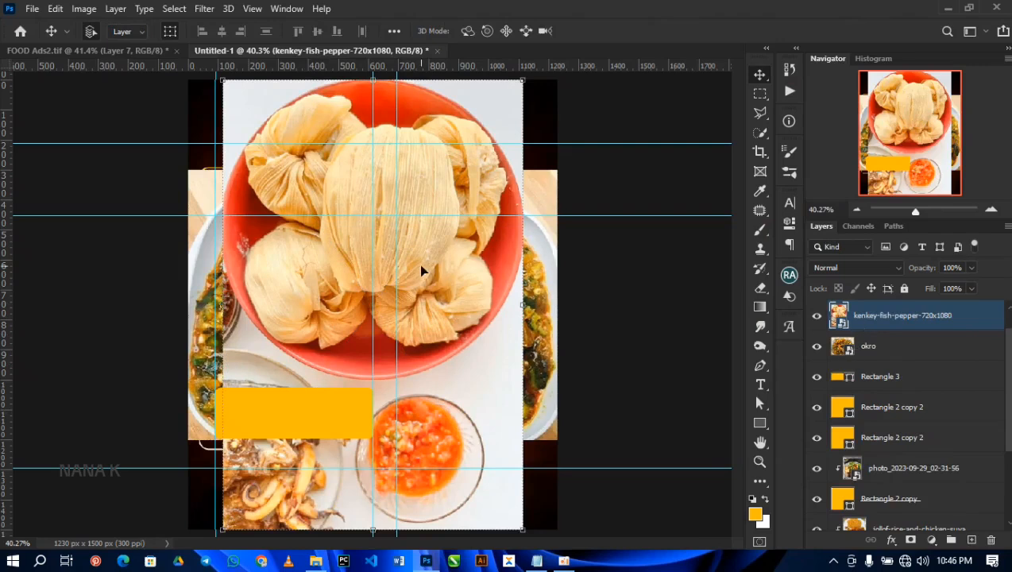
Step: Rotate the kenkey-fish-pepper image 90° clockwise and scale it down to about 17.4%
key(ctrl+t)
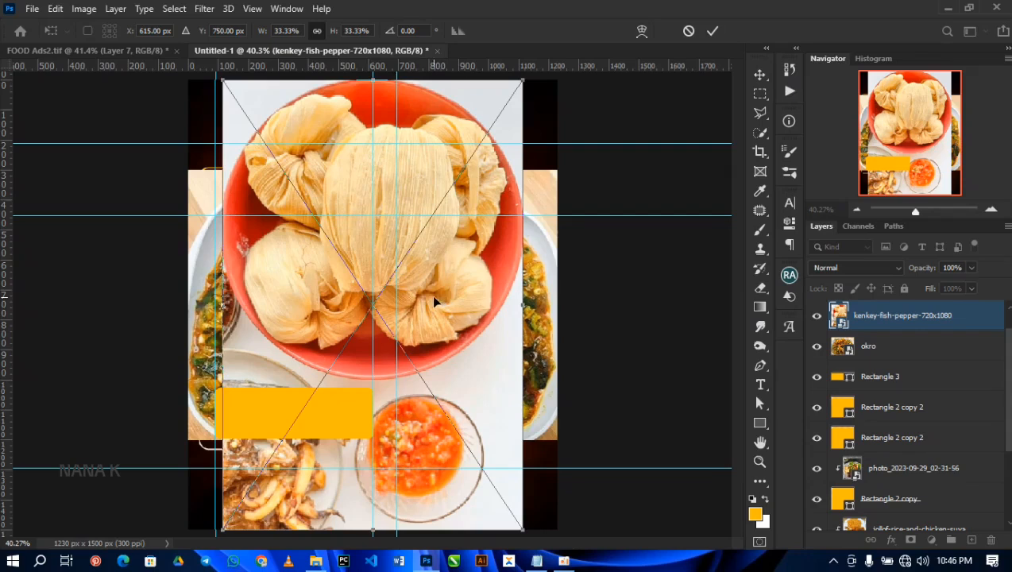
right_click(392, 280)
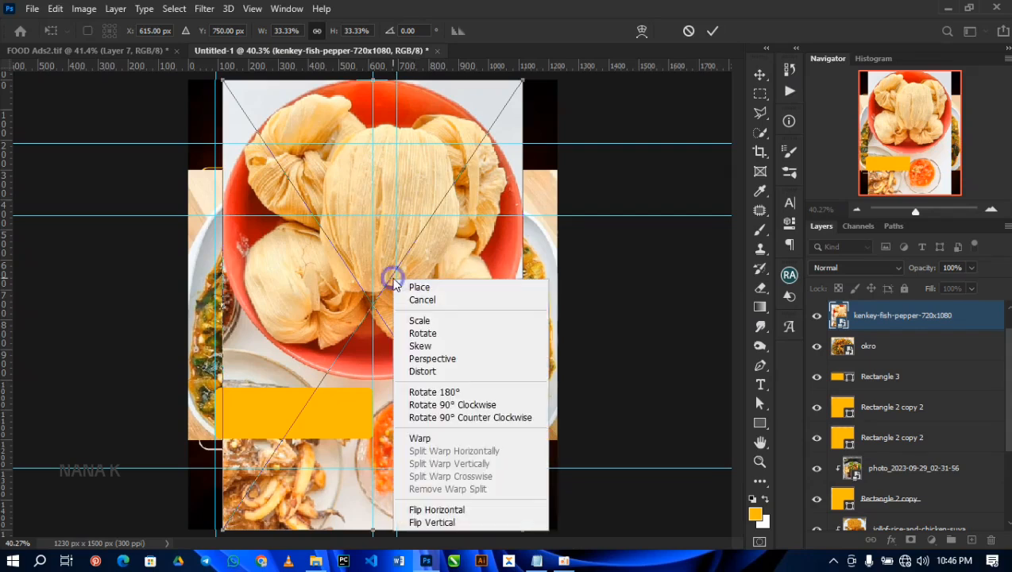
click(467, 407)
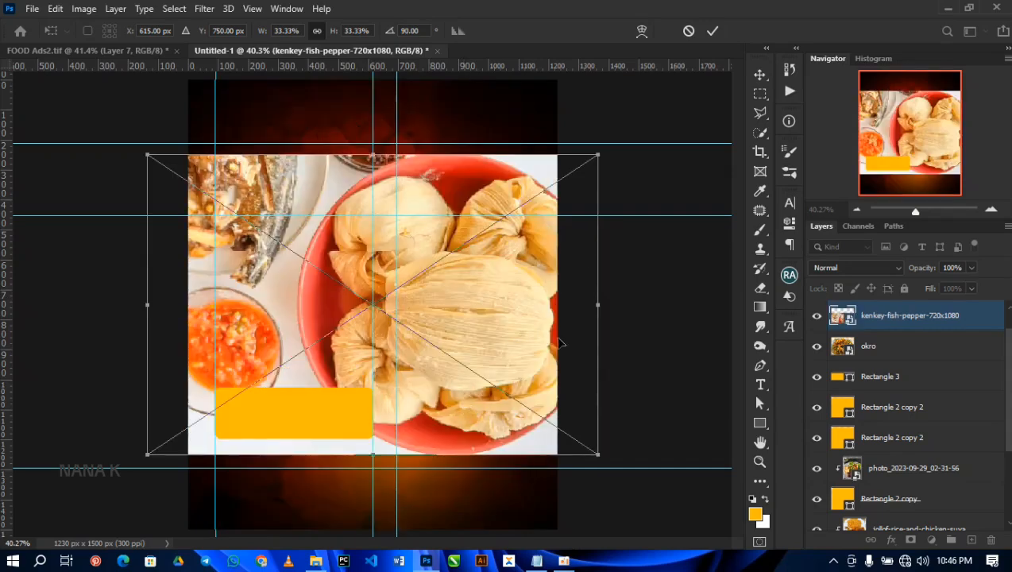
drag(597, 156, 493, 227)
key(Return)
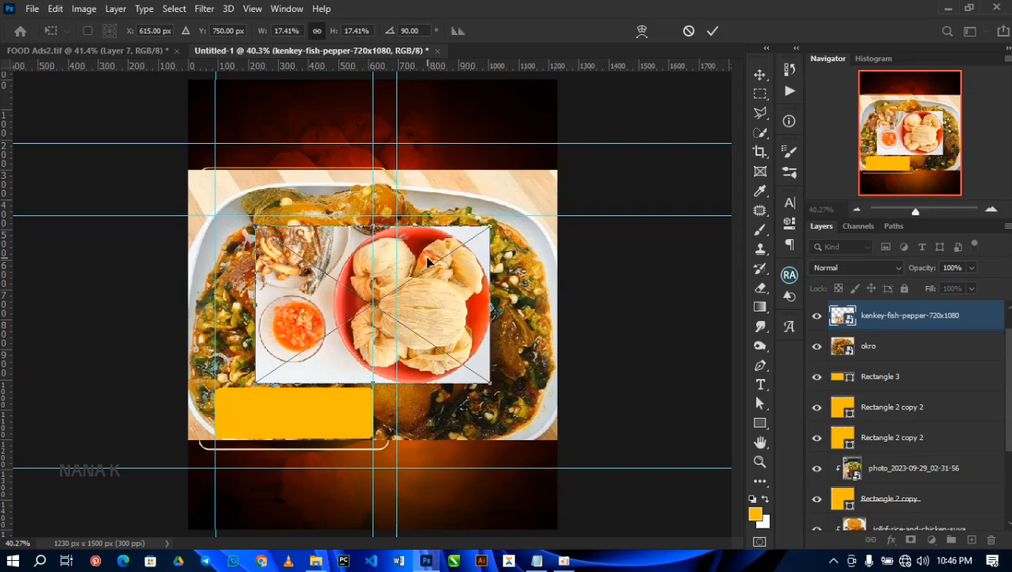
Step: Hide the kenkey-fish-pepper layer and shrink the okro image over the left part of the upper wide amber shape
click(516, 205)
key(ctrl+t)
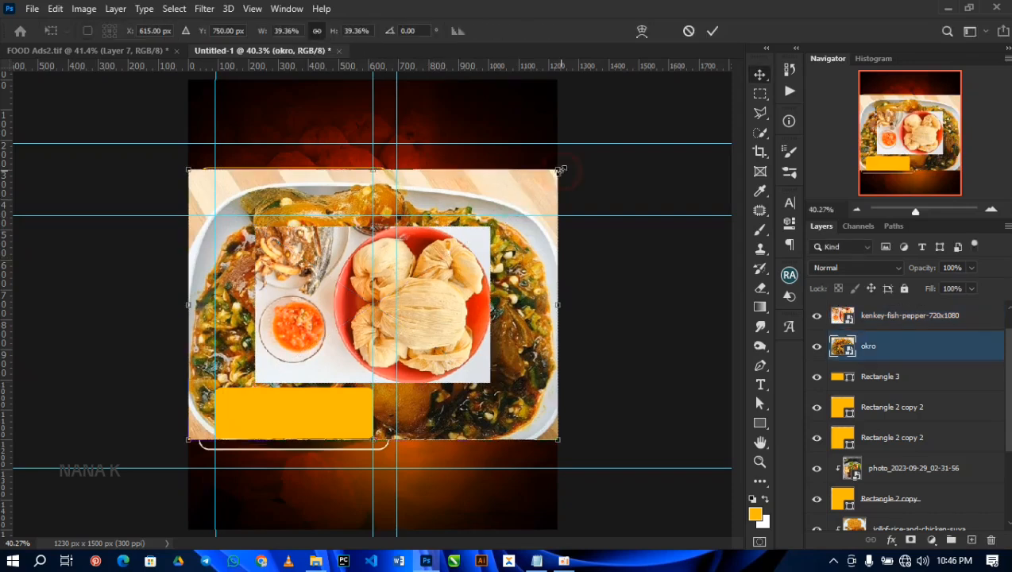
drag(560, 169, 477, 227)
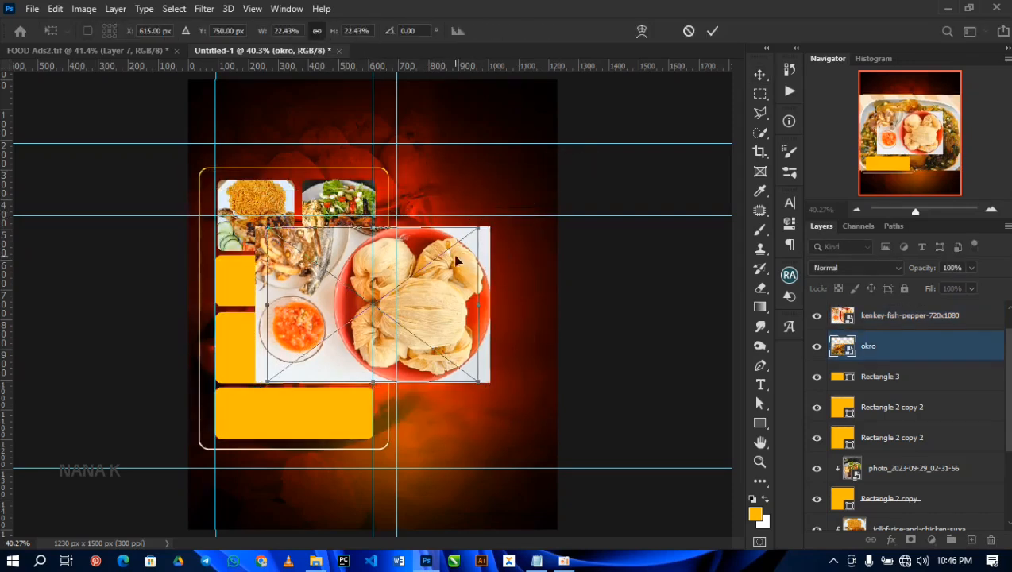
key(Return)
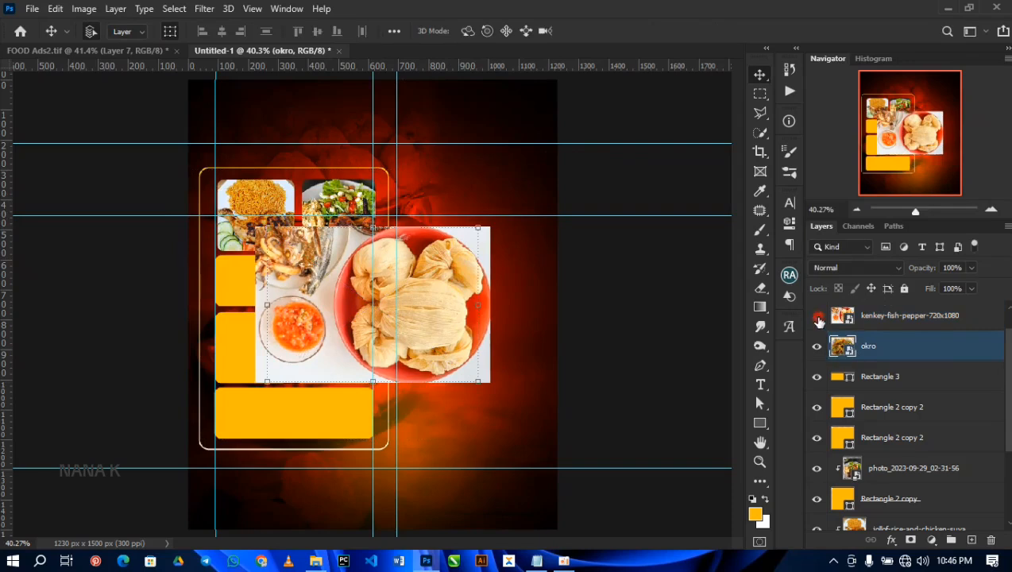
click(817, 317)
drag(335, 300, 232, 293)
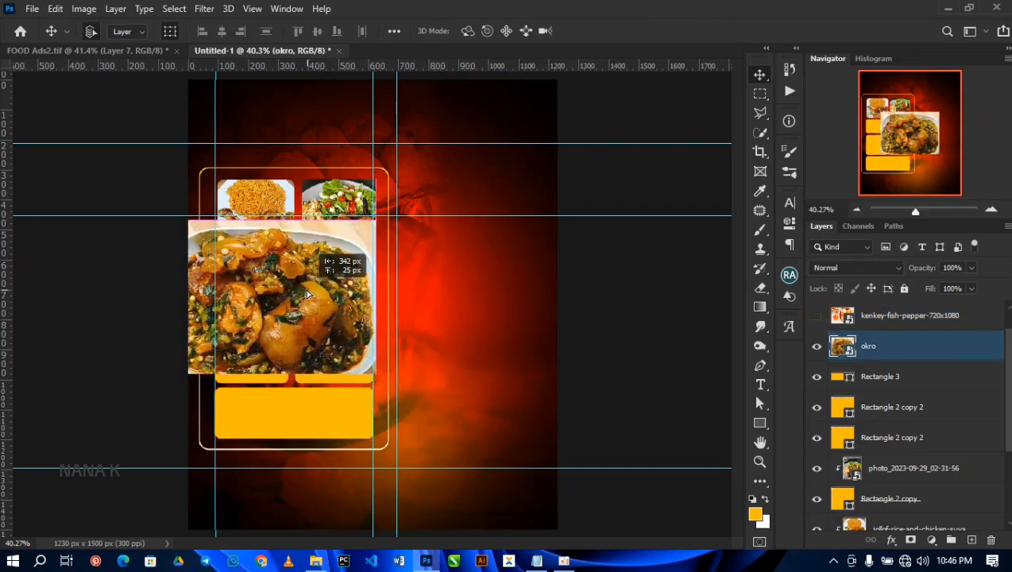
drag(375, 378, 287, 303)
key(Return)
scroll(354, 303, up, 5)
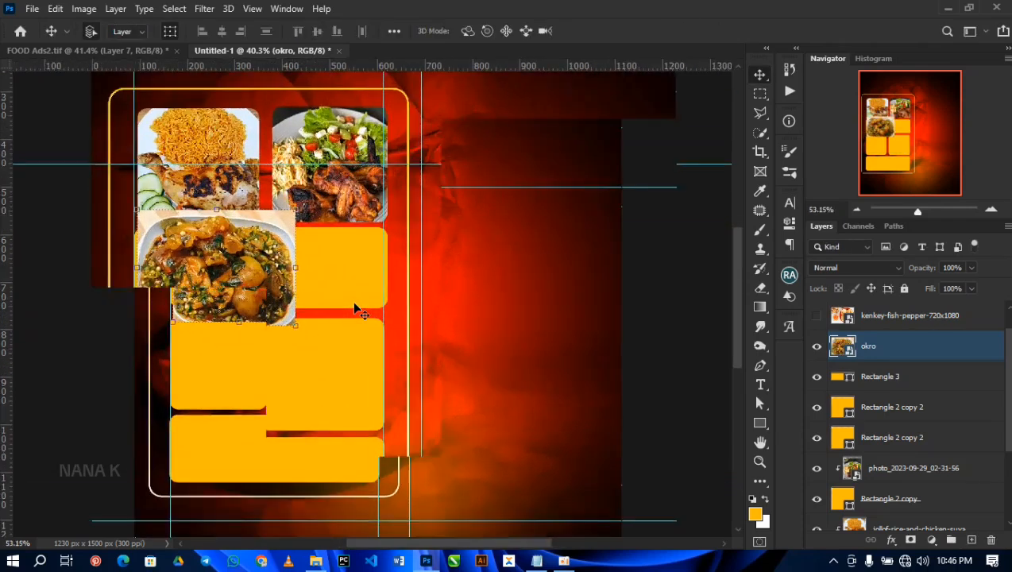
Step: Clip the okro image to Rectangle 3 and shift it left within the wide shape
drag(230, 263, 164, 265)
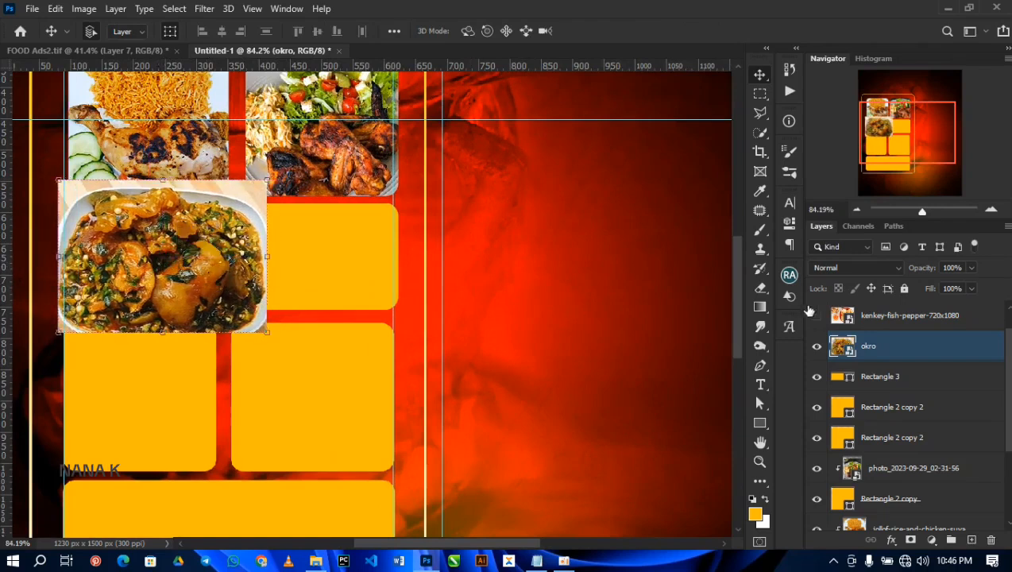
drag(884, 352, 882, 358)
alt+click(883, 360)
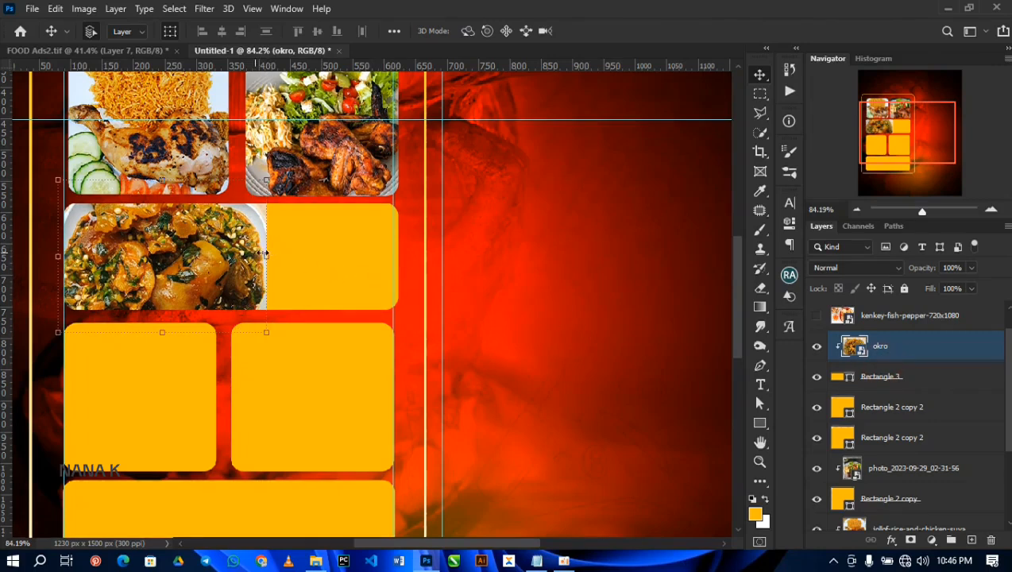
drag(240, 258, 234, 258)
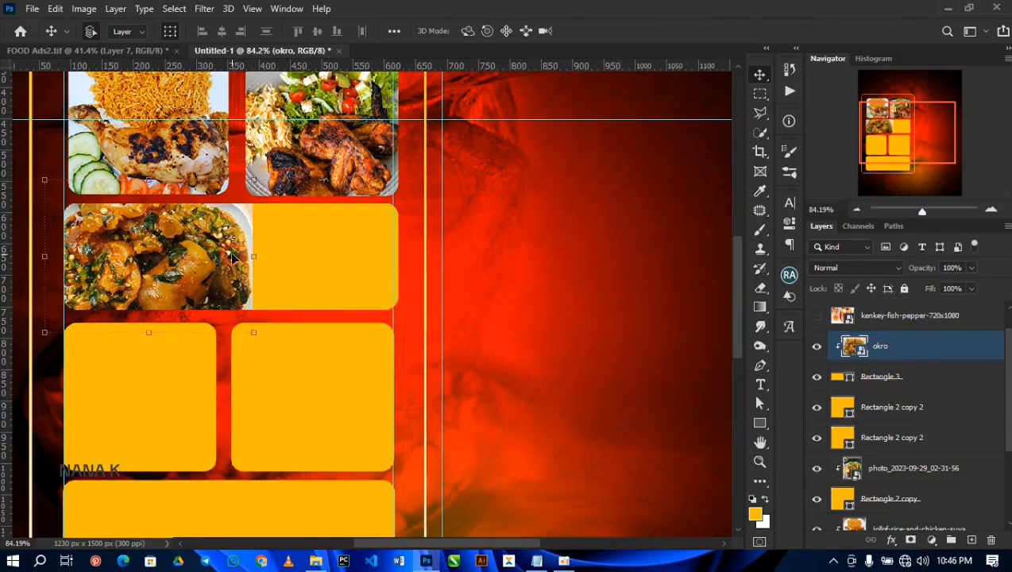
Step: Show the kenkey-fish-pepper layer again, scale it down and move it over the right part of the wide shape
click(816, 316)
click(610, 155)
drag(636, 142, 516, 192)
drag(498, 248, 409, 220)
key(Return)
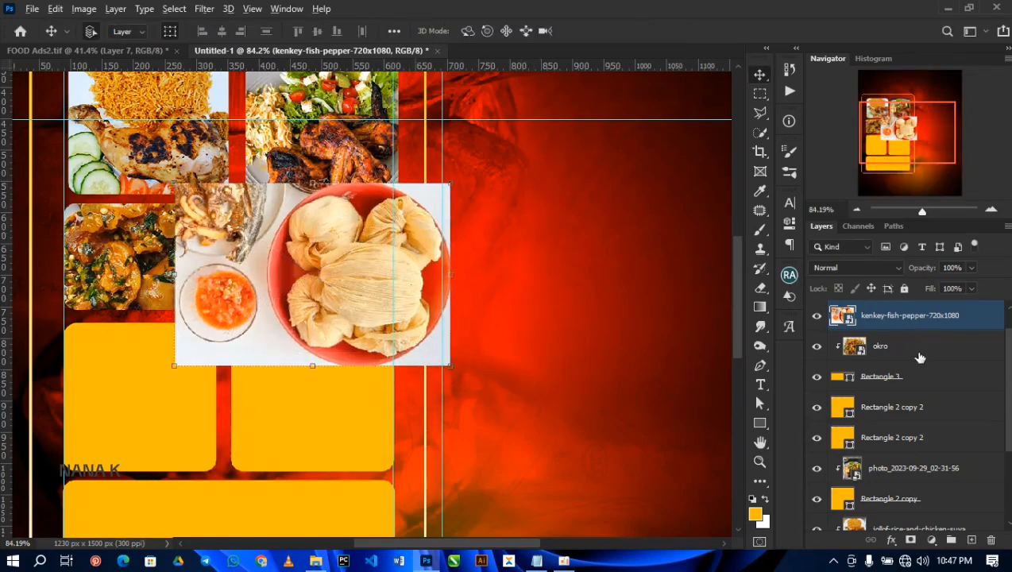
Step: Clip the kenkey-fish-pepper image to Rectangle 3 and scale it to about 6.8% to fit the shape's right half
alt+click(915, 331)
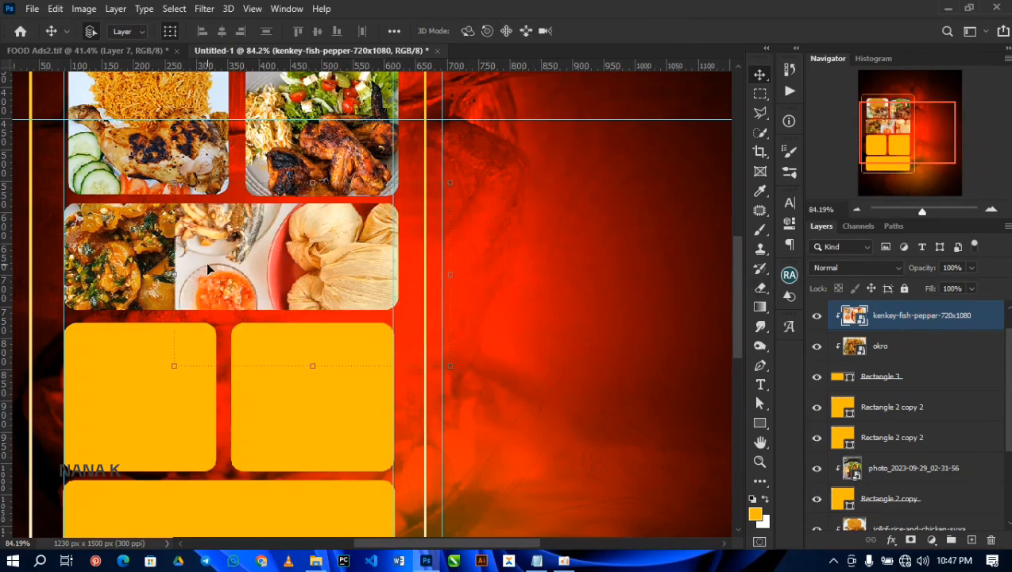
drag(178, 269, 265, 252)
key(Return)
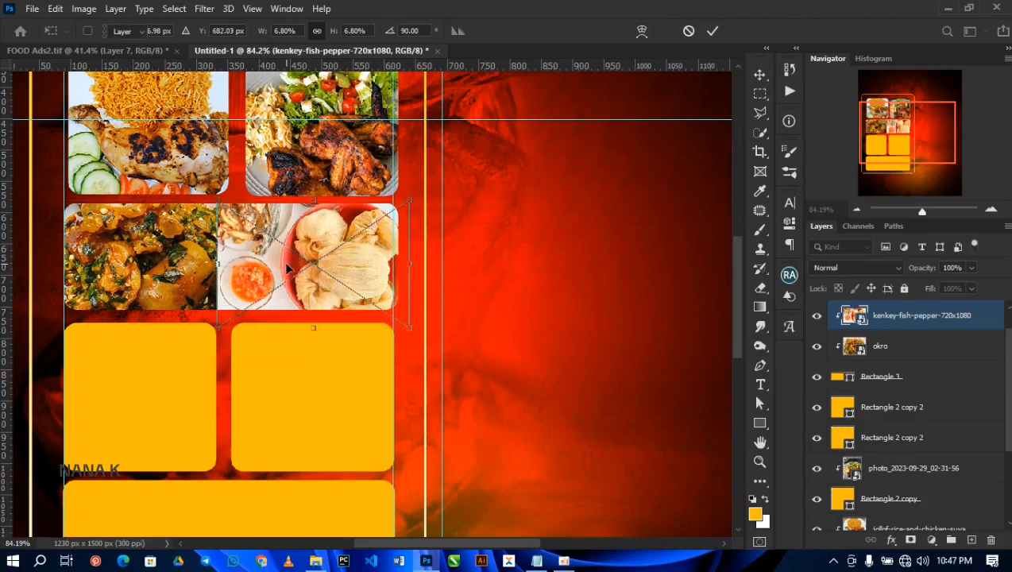
Step: Nudge the kenkey-fish-pepper image slightly to the right beside the okro image
click(194, 277)
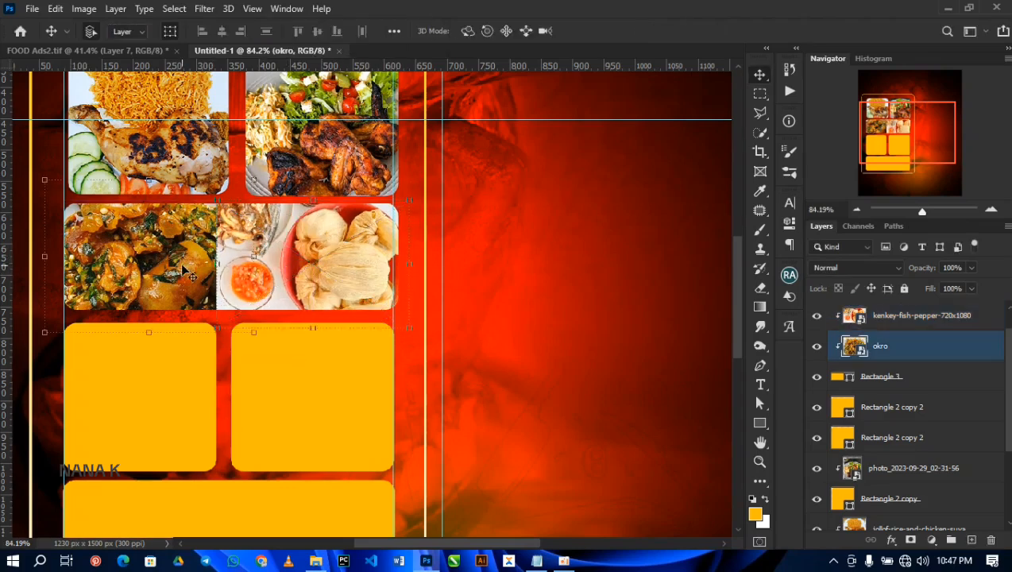
click(317, 276)
drag(330, 266, 335, 272)
key(Right)
key(Right)
key(Right)
key(Right)
key(Right)
key(Right)
key(Right)
key(Right)
key(Right)
key(Right)
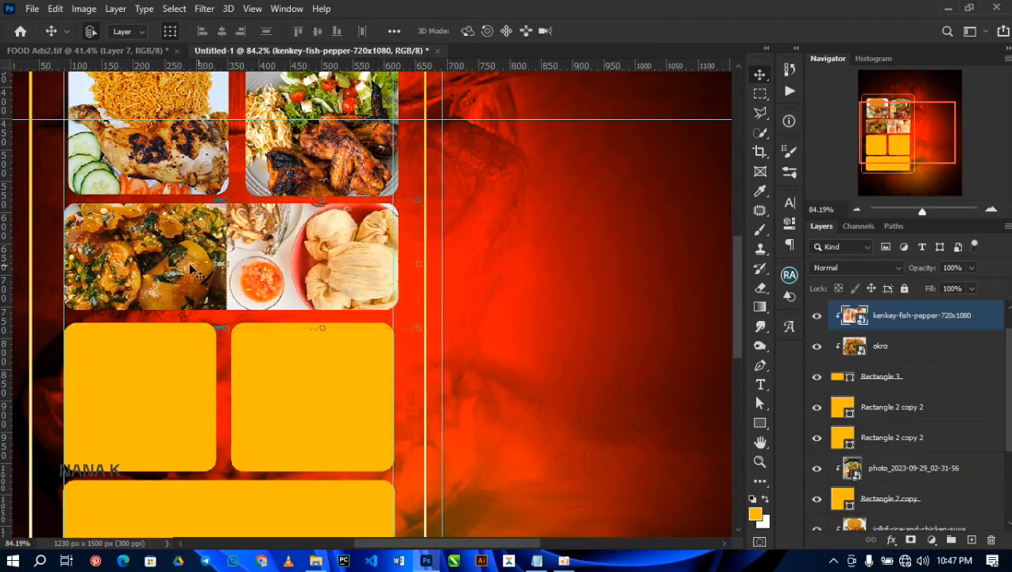
Step: Add a layer mask to the okro layer
click(185, 270)
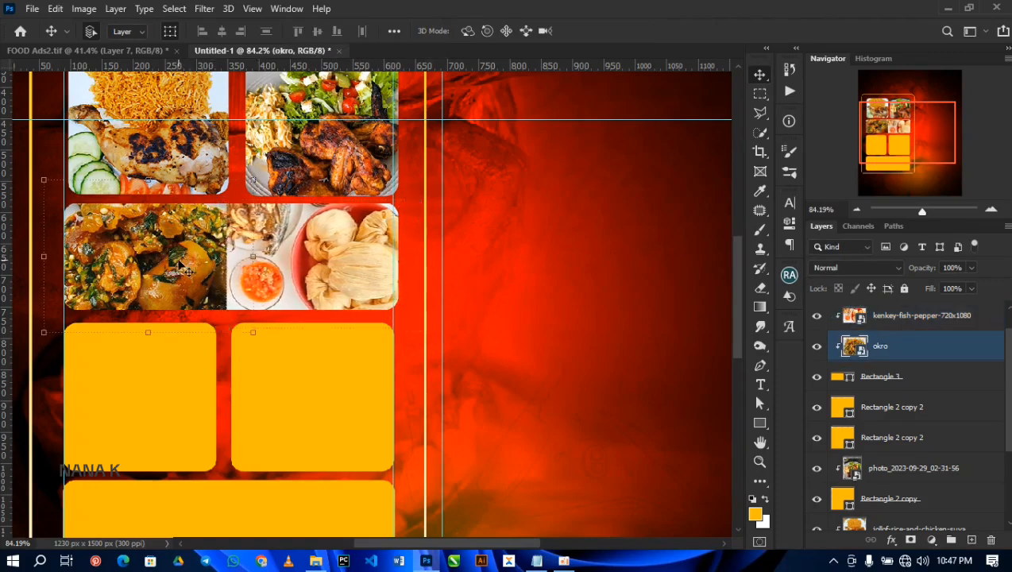
click(913, 540)
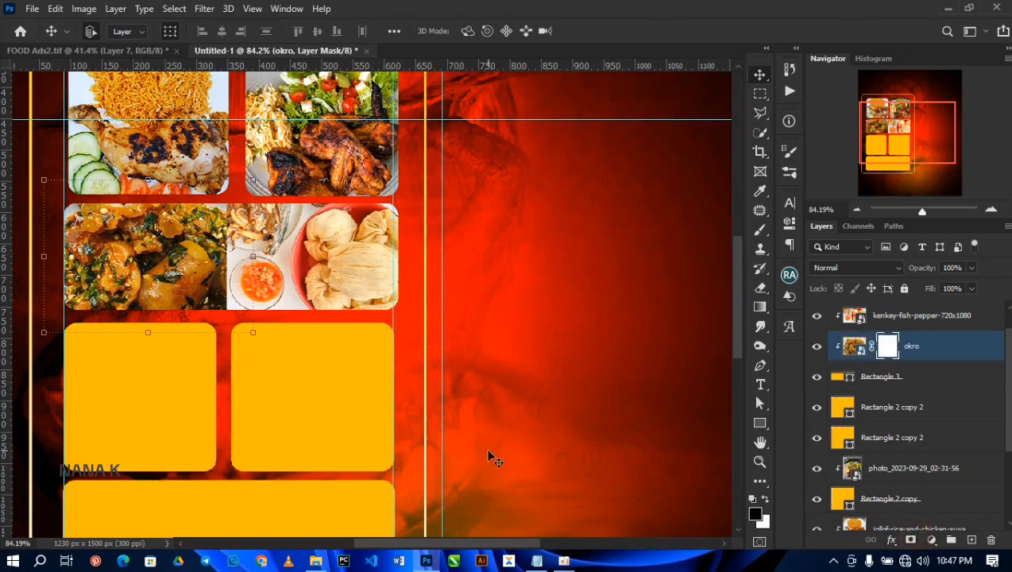
Step: Paint black on the okro layer mask with a soft 35 px brush along the image's right edge
key(b)
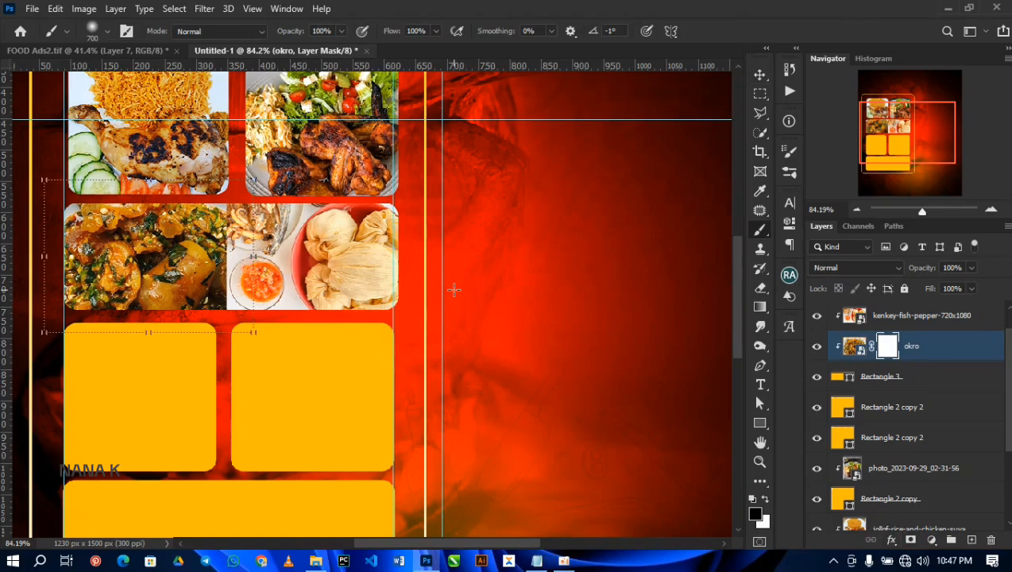
key(bracketleft)
key(bracketleft)
key(bracketleft)
key(bracketleft)
key(bracketleft)
key(bracketleft)
key(bracketleft)
key(bracketleft)
key(bracketleft)
key(bracketleft)
key(bracketleft)
key(bracketleft)
key(bracketleft)
mouse_move(232, 207)
mouse_down()
mouse_move(227, 305)
mouse_move(226, 287)
mouse_up()
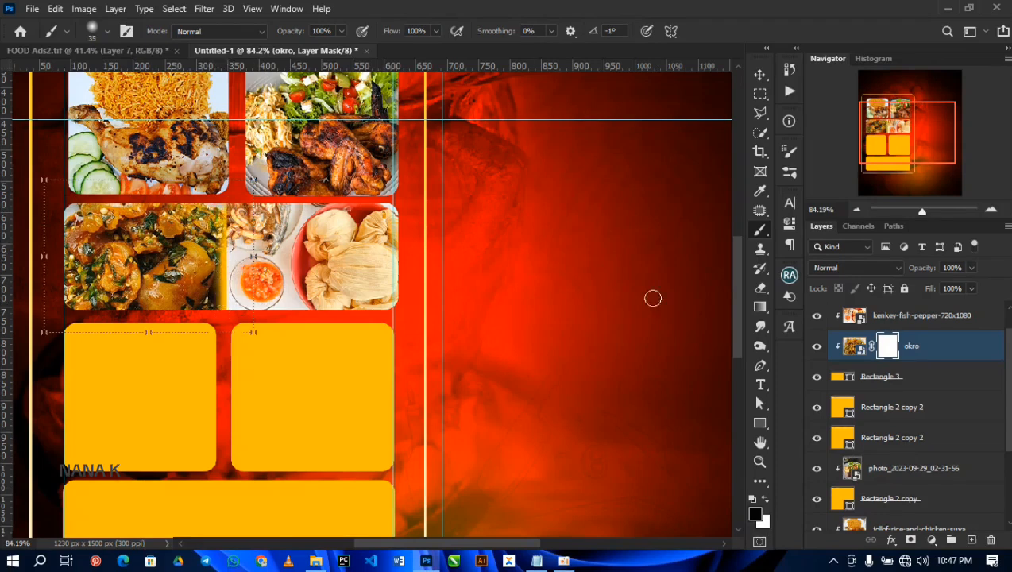
Step: Add a layer mask to the kenkey-fish-pepper layer and paint its left edge black to soften the seam
click(886, 316)
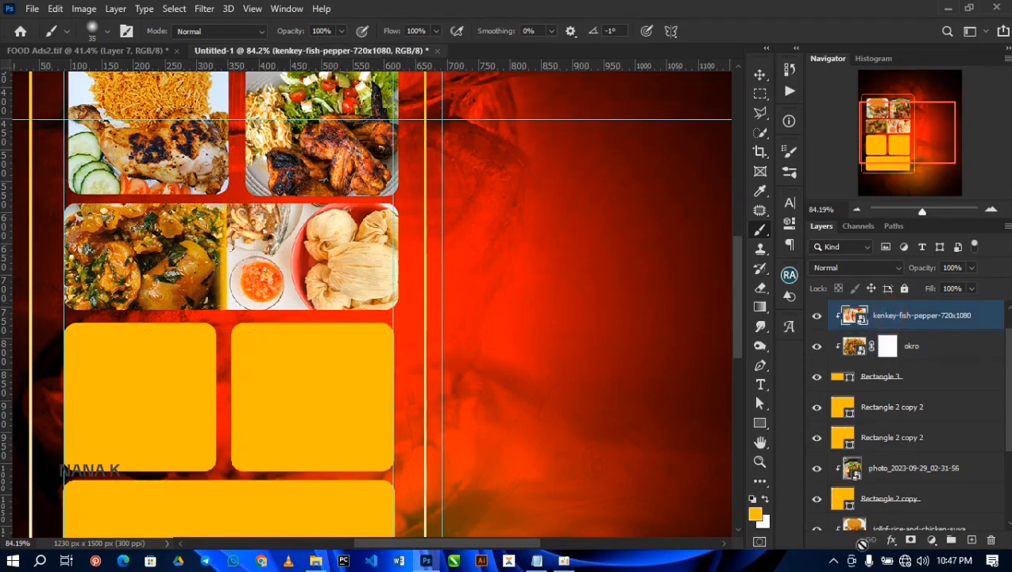
click(911, 540)
drag(228, 204, 227, 311)
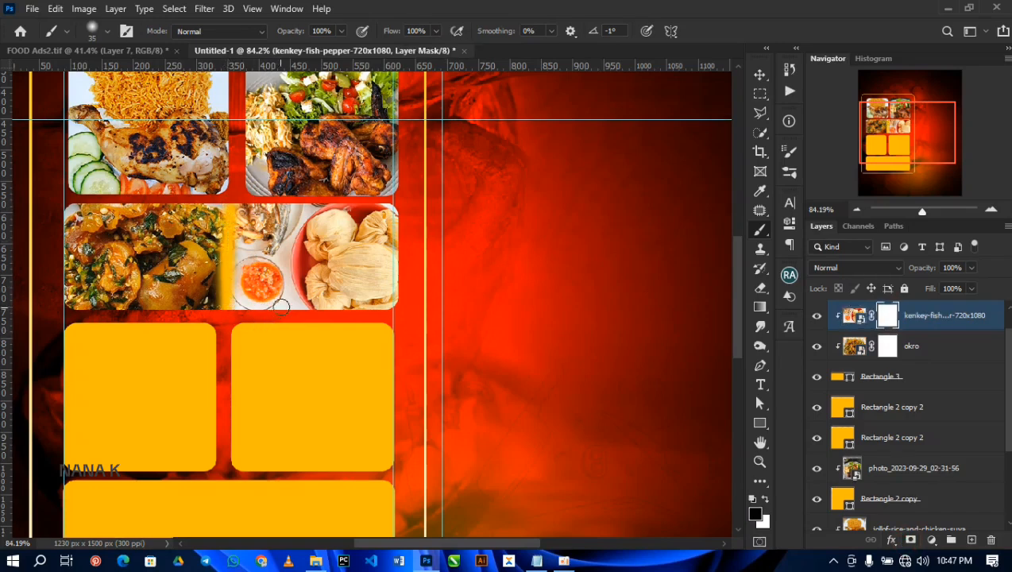
Step: Paint white on the okro layer mask along the seam to bring back the okro image's right edge
click(886, 348)
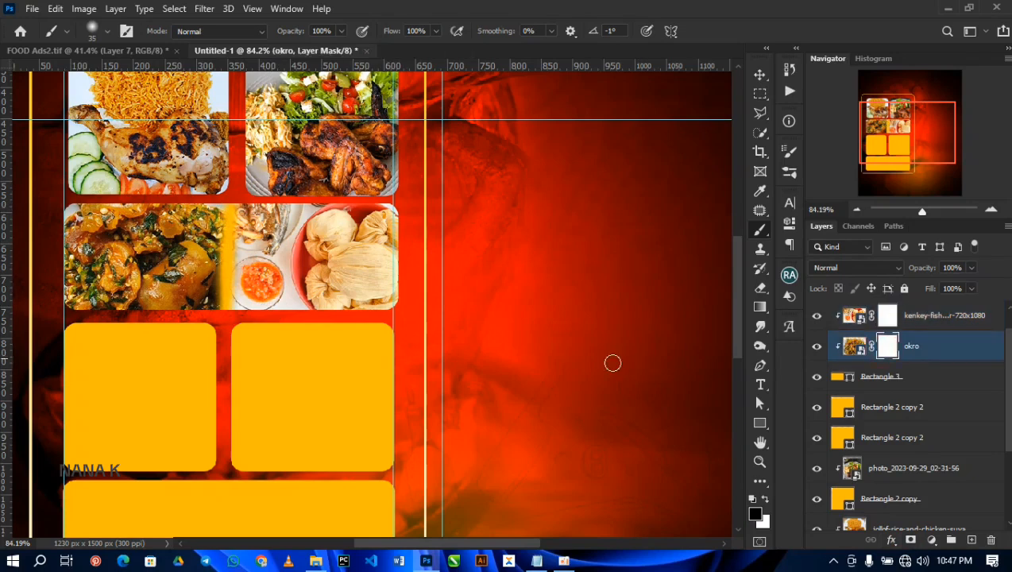
key(x)
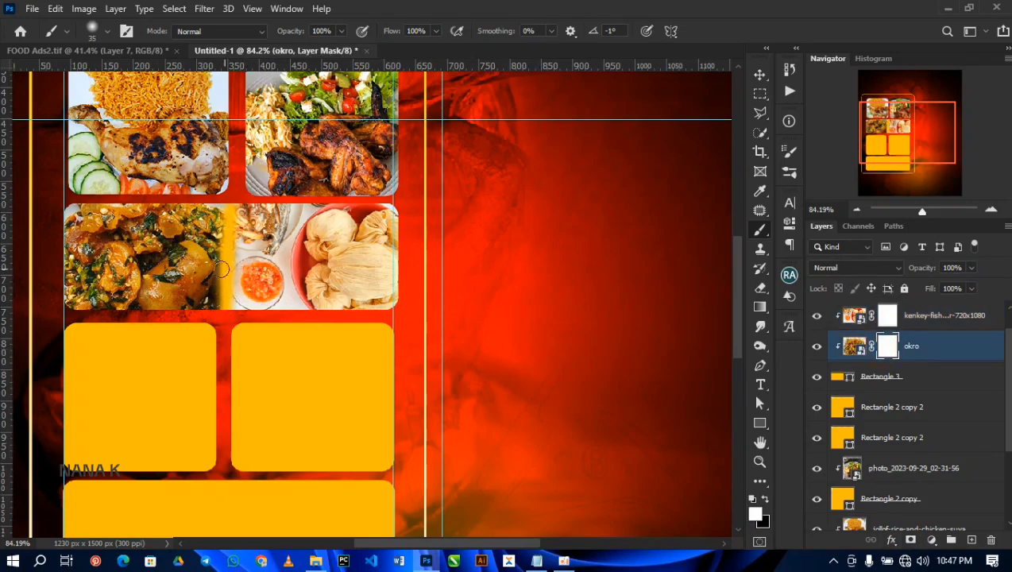
drag(225, 211, 221, 316)
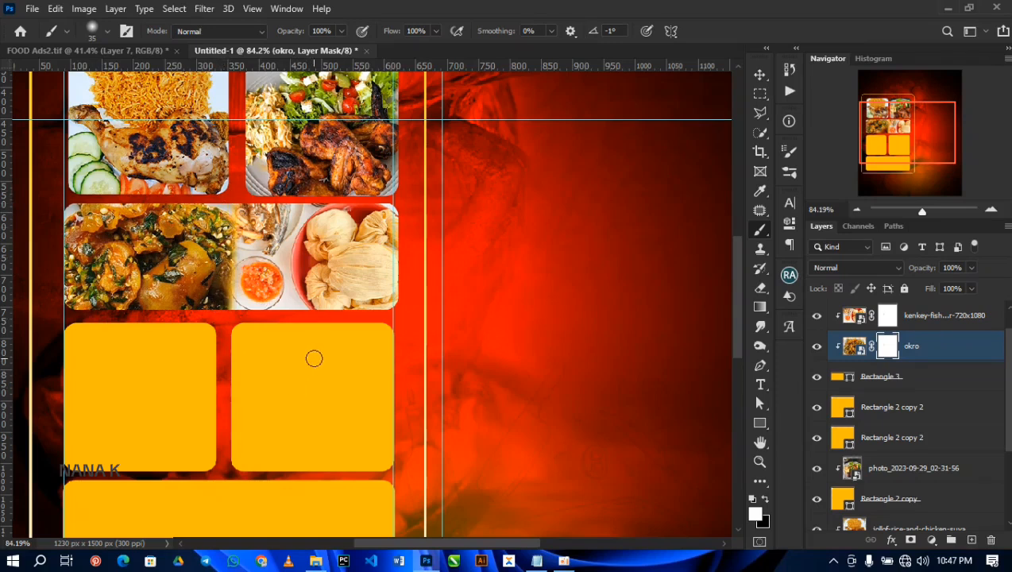
key(v)
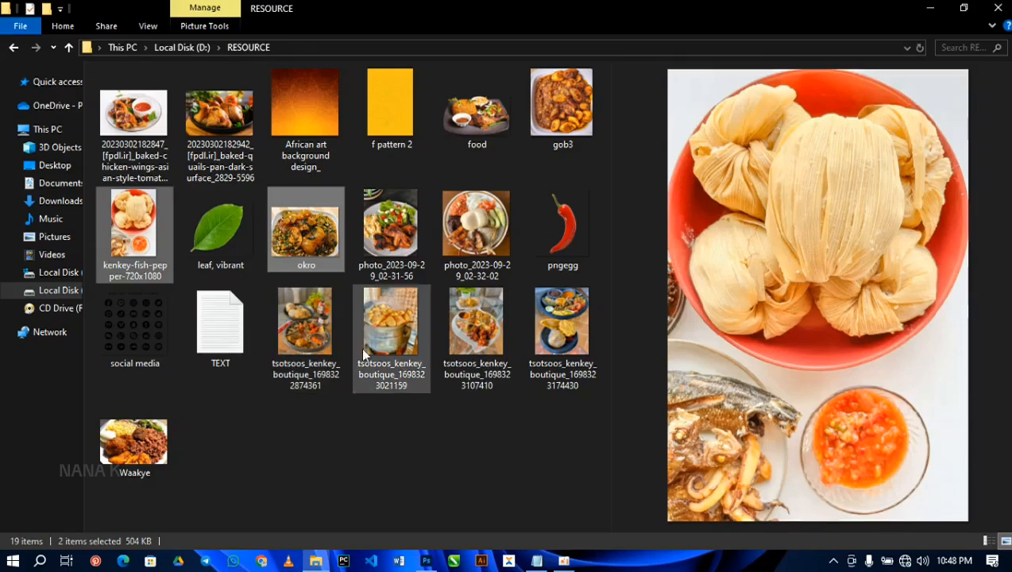
click(477, 326)
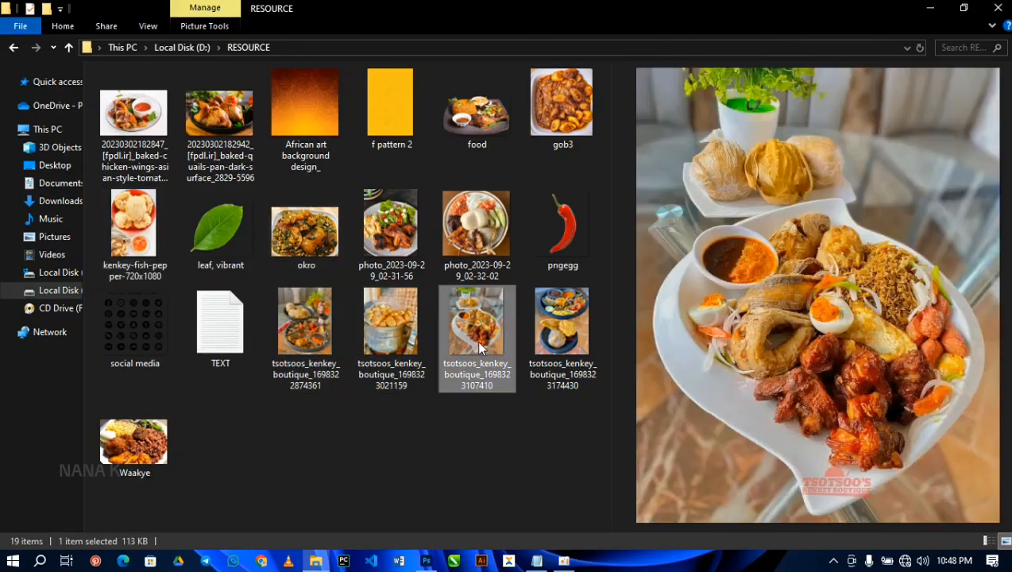
click(135, 440)
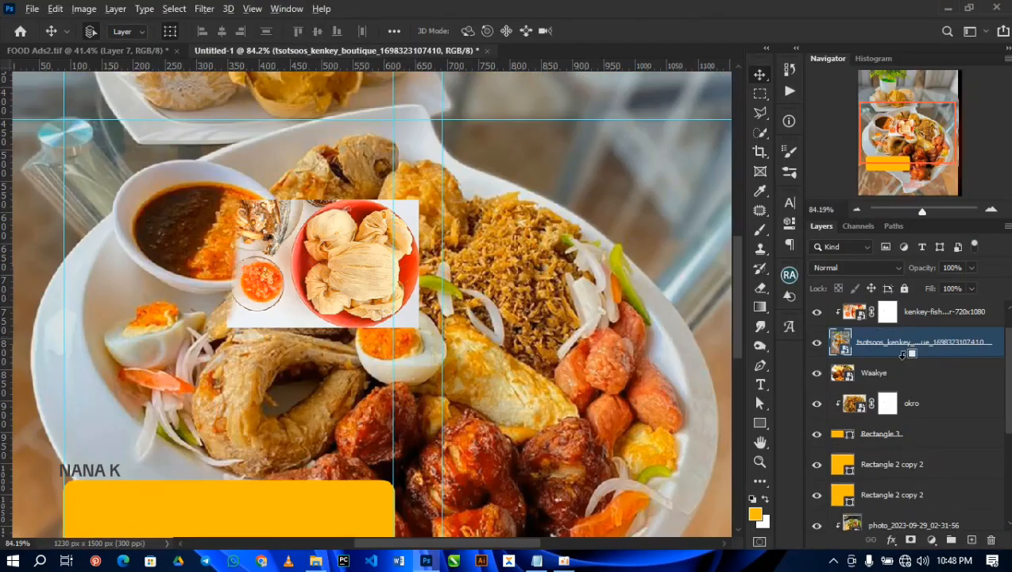
drag(903, 346, 885, 305)
drag(882, 371, 877, 331)
click(901, 317)
click(898, 345)
key(ctrl+0)
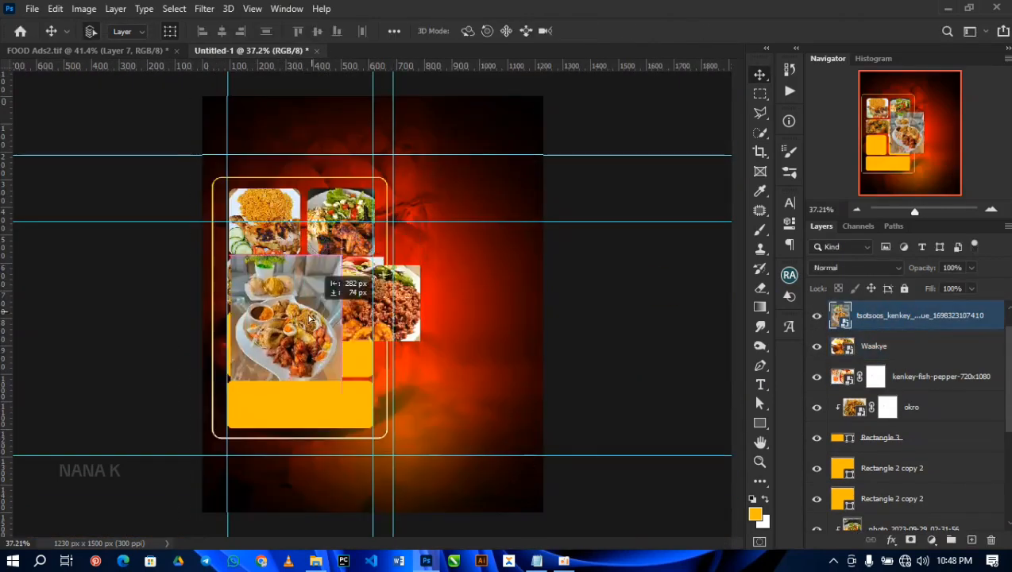
Step: Scale down the two placed images and clip the tsotsoos_kenkey image to the left square below the okro shape
drag(897, 315, 899, 424)
key(ctrl+t)
key(Return)
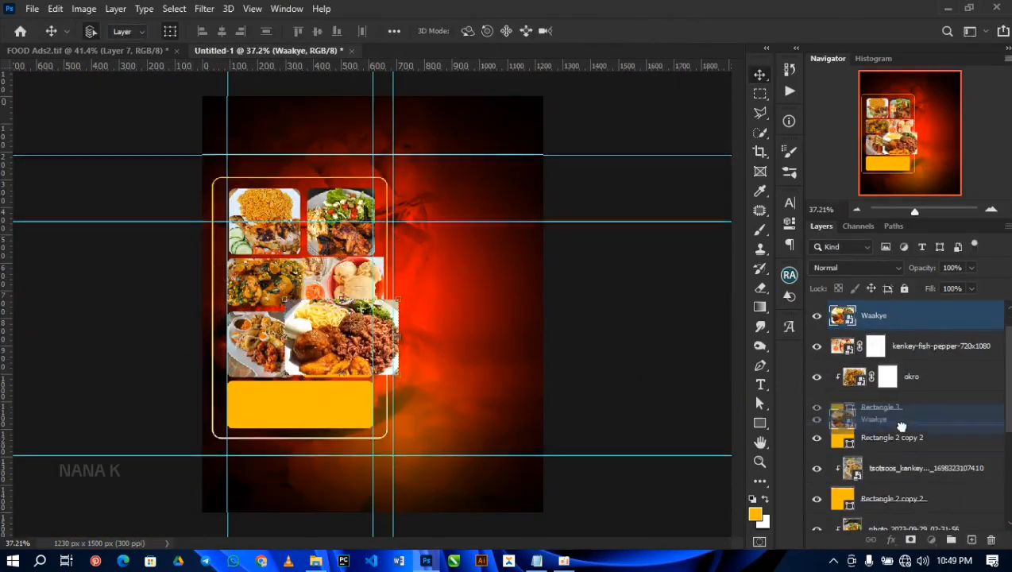
Step: Clip the Waakye image to the right square, scale it to fit, and clip kenkey-fish-pepper to Rectangle 3 again
key(ctrl+alt+g)
key(ctrl+t)
key(Return)
click(921, 316)
key(ctrl+alt+g)
key(ctrl+t)
key(Return)
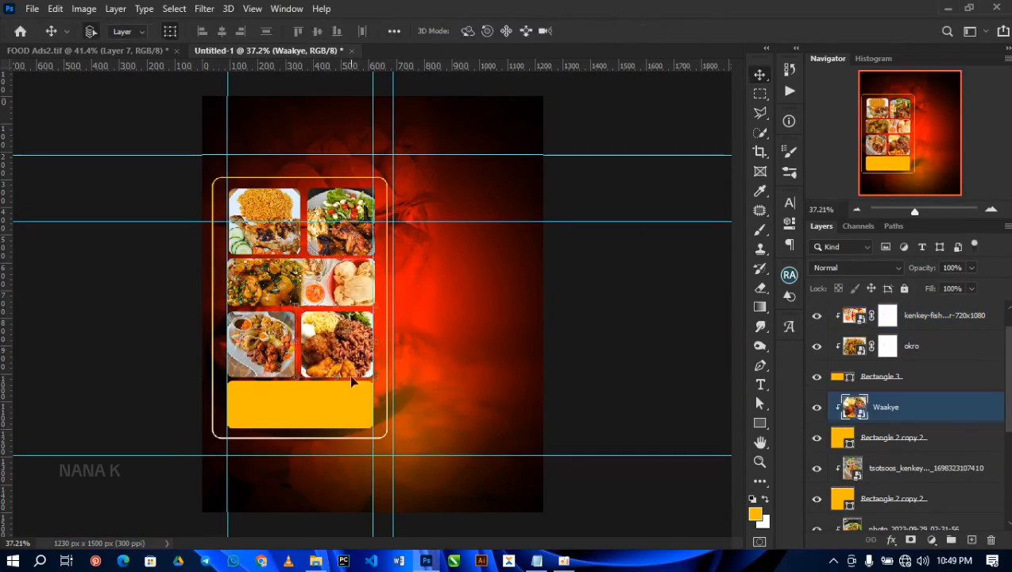
Step: Place the gob3 image from the RESOURCE folder into the flyer above Rectangle 3 copy
click(315, 560)
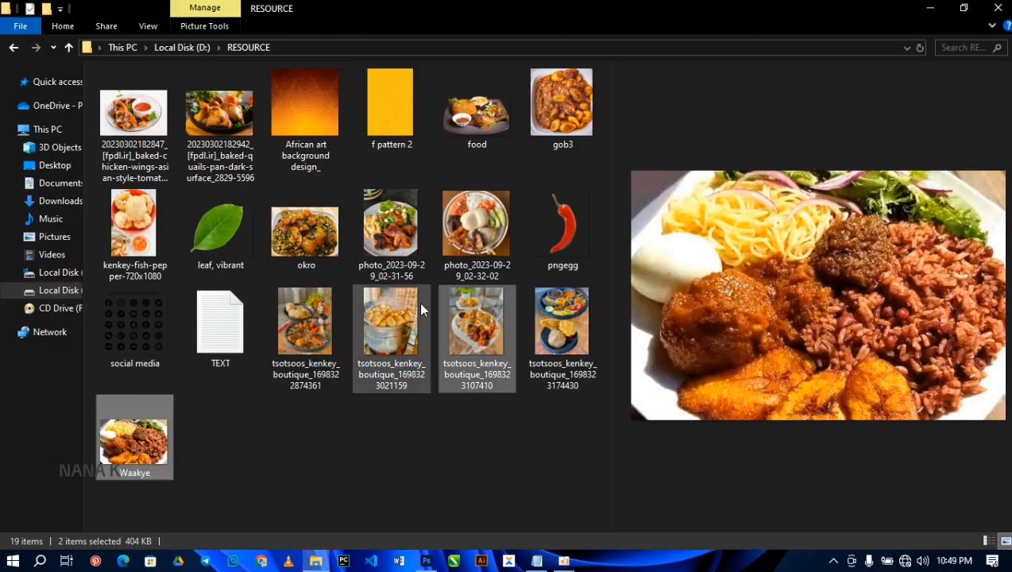
click(563, 98)
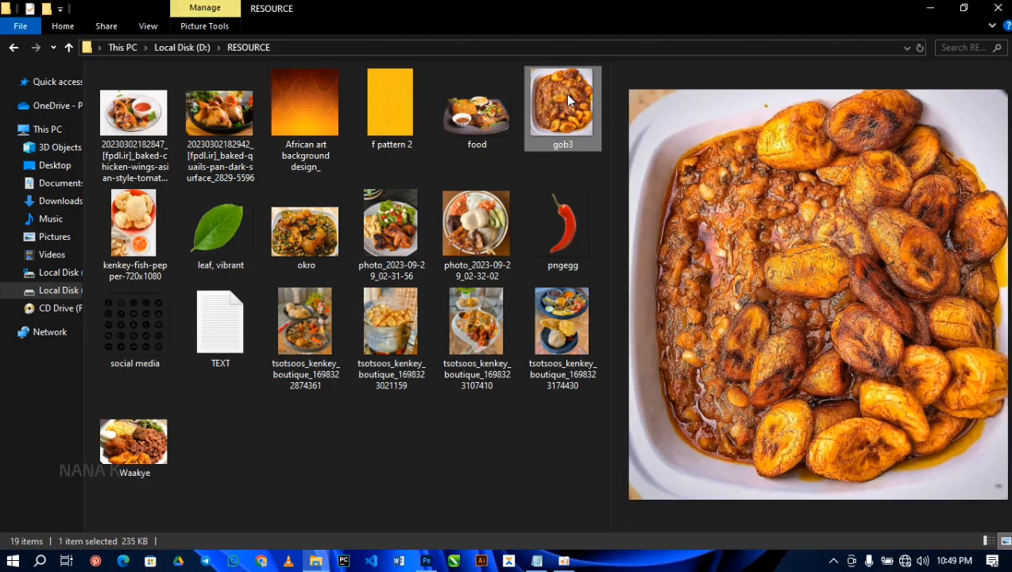
drag(562, 101, 301, 415)
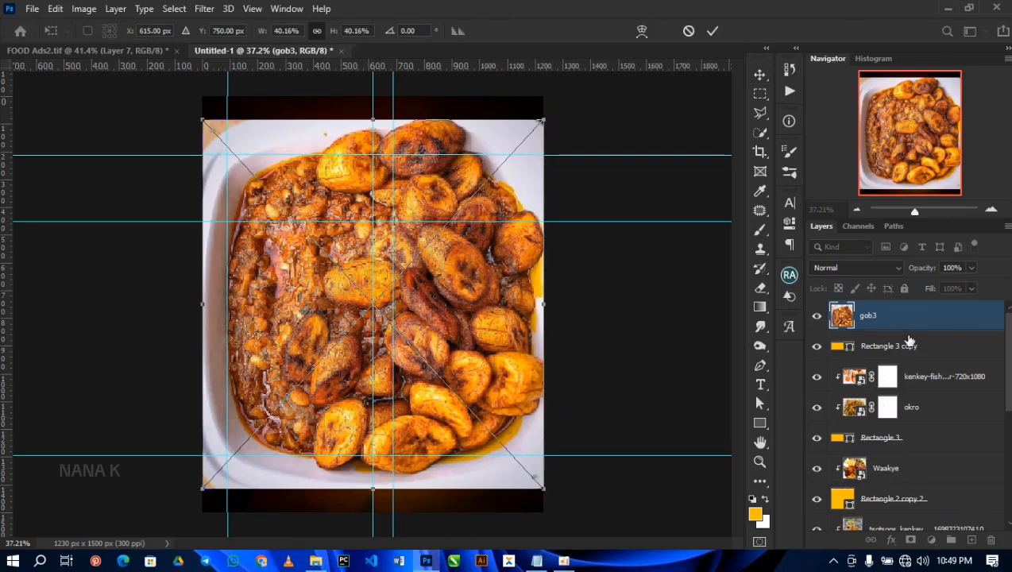
key(Return)
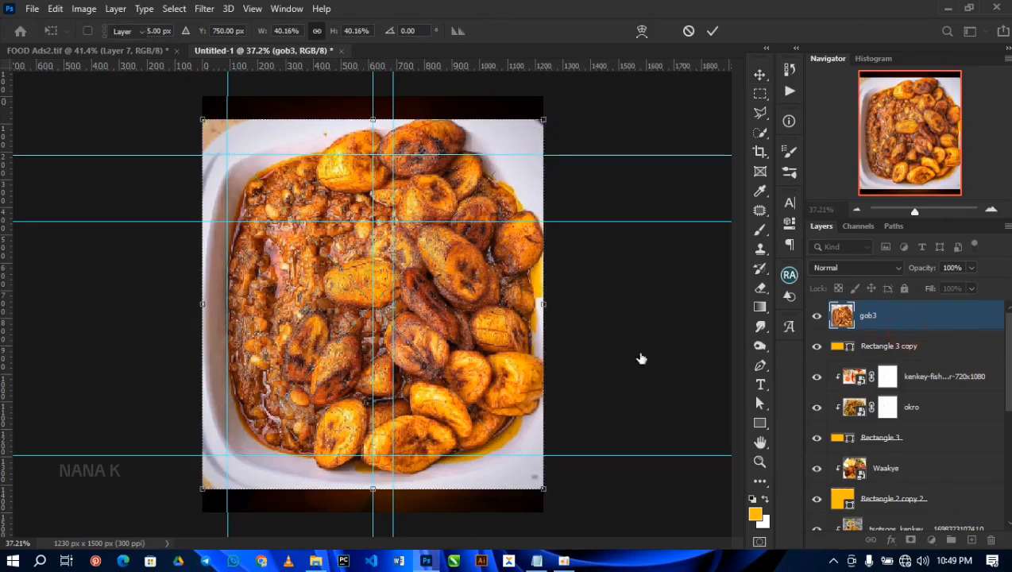
Step: Duplicate the gob3 layer and delete the original, keeping the copy
key(ctrl+j)
click(889, 320)
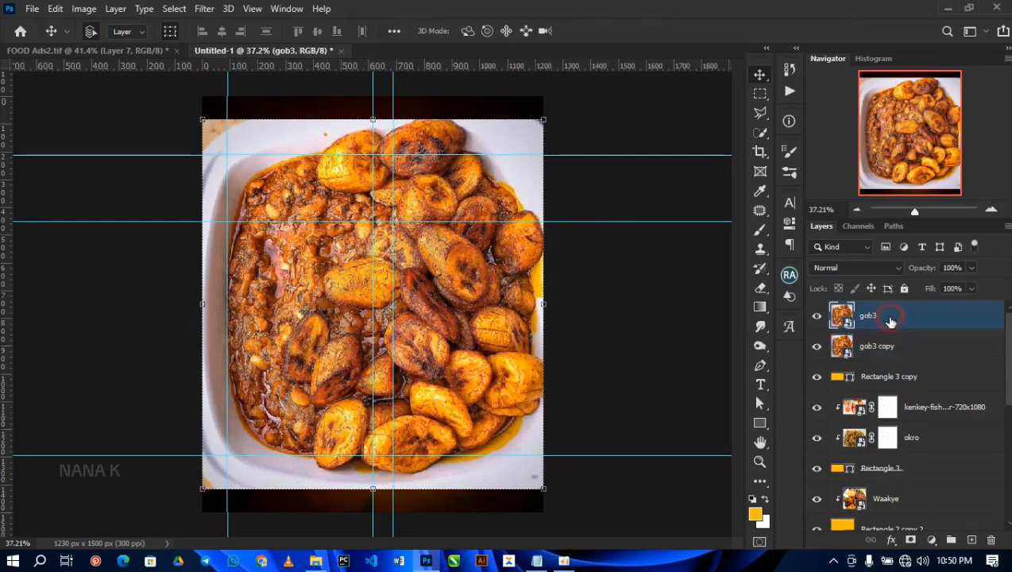
key(Delete)
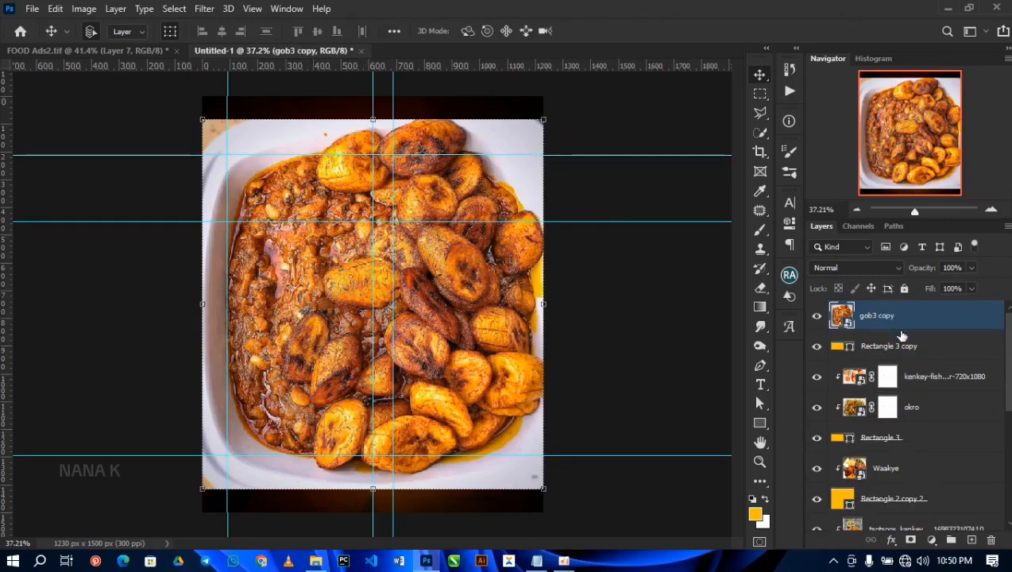
Step: Clip gob3 copy to Rectangle 3 copy, scale it to 15.52% and move it over the wide lower shape
alt+click(894, 331)
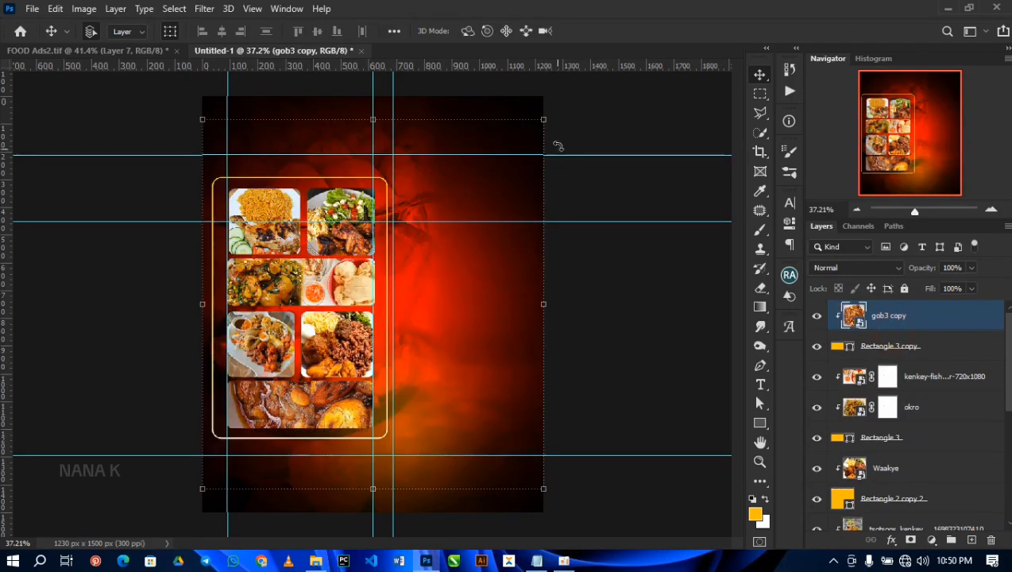
drag(543, 116, 466, 214)
drag(418, 314, 353, 390)
drag(217, 282, 241, 308)
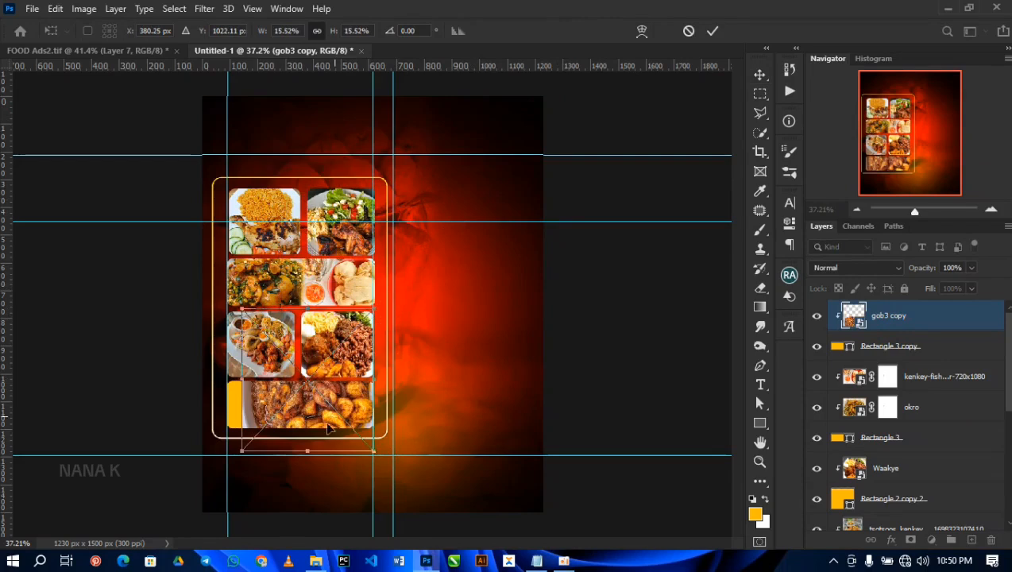
drag(319, 414, 297, 406)
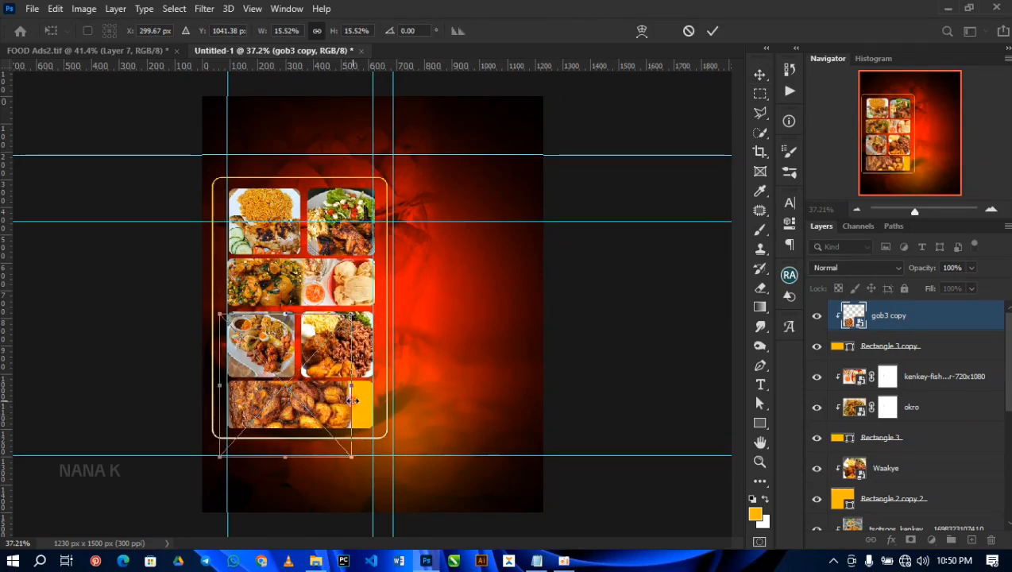
Step: Stretch and reposition gob3 copy to 17.14% width and 14.50% height so it spans the wide lower shape
drag(351, 397, 378, 399)
drag(324, 408, 328, 434)
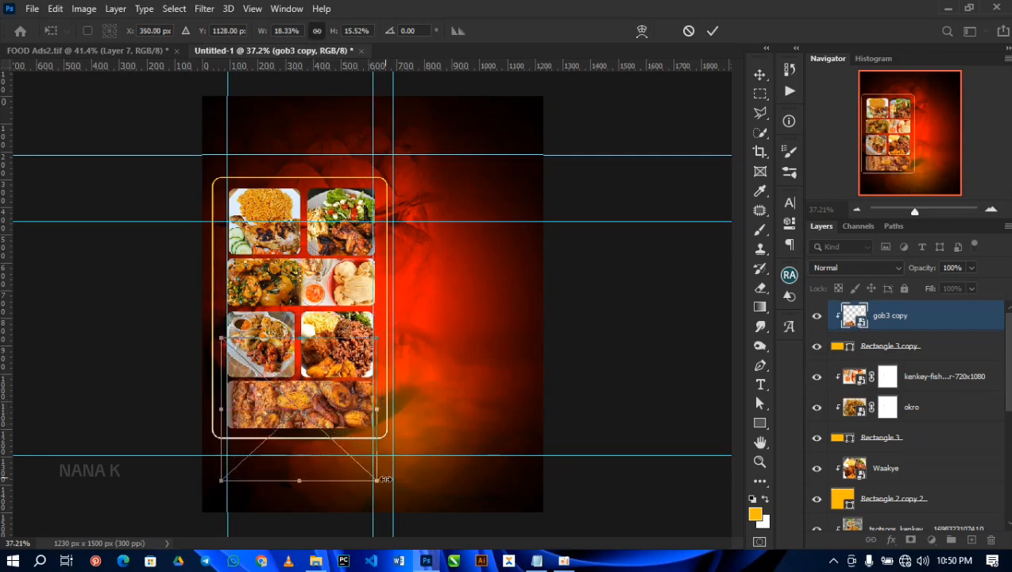
drag(378, 480, 373, 476)
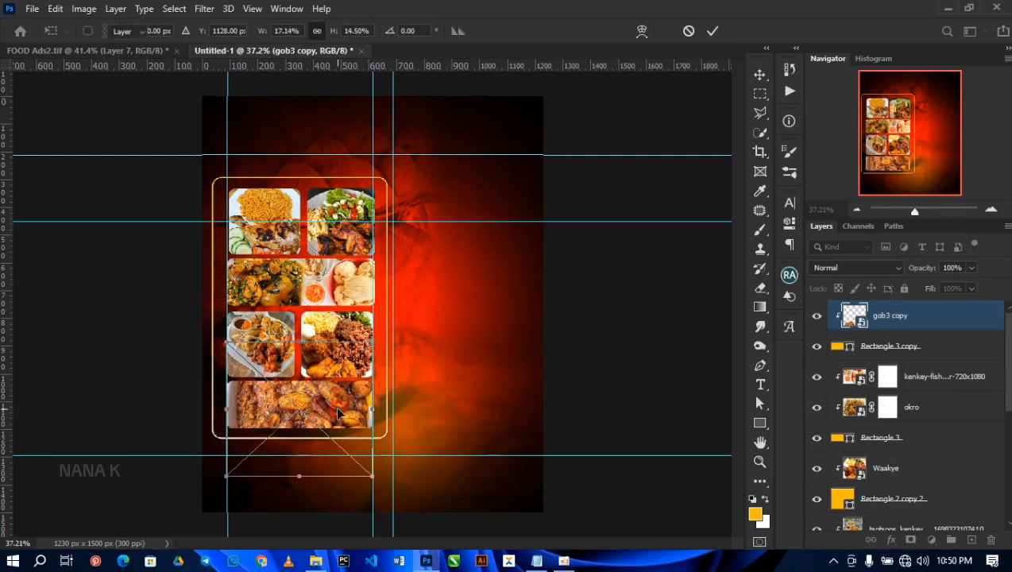
key(Return)
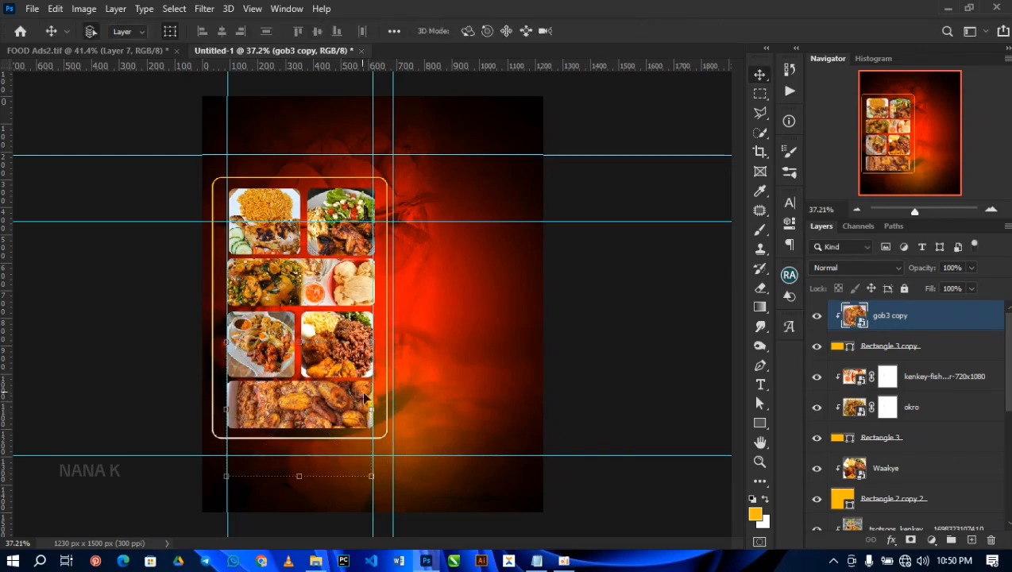
click(610, 357)
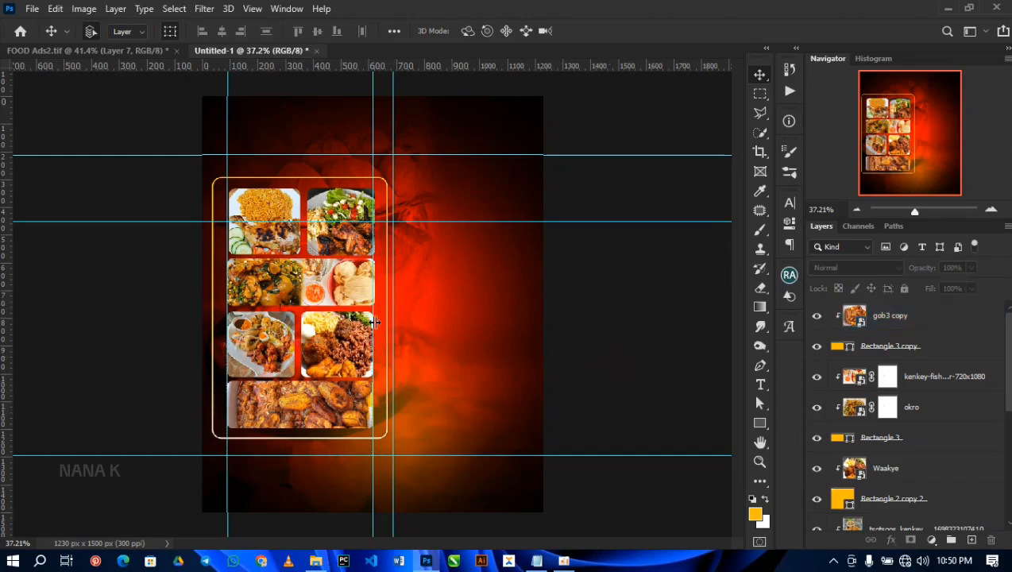
Step: Add a 4 px outside stroke in solid white to Rectangle 3 copy
click(951, 353)
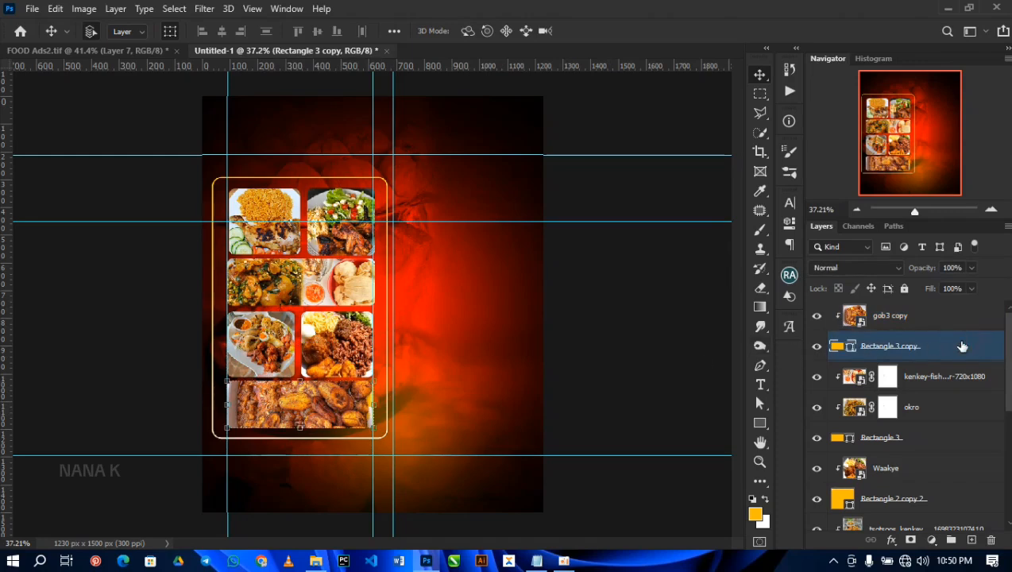
double_click(962, 347)
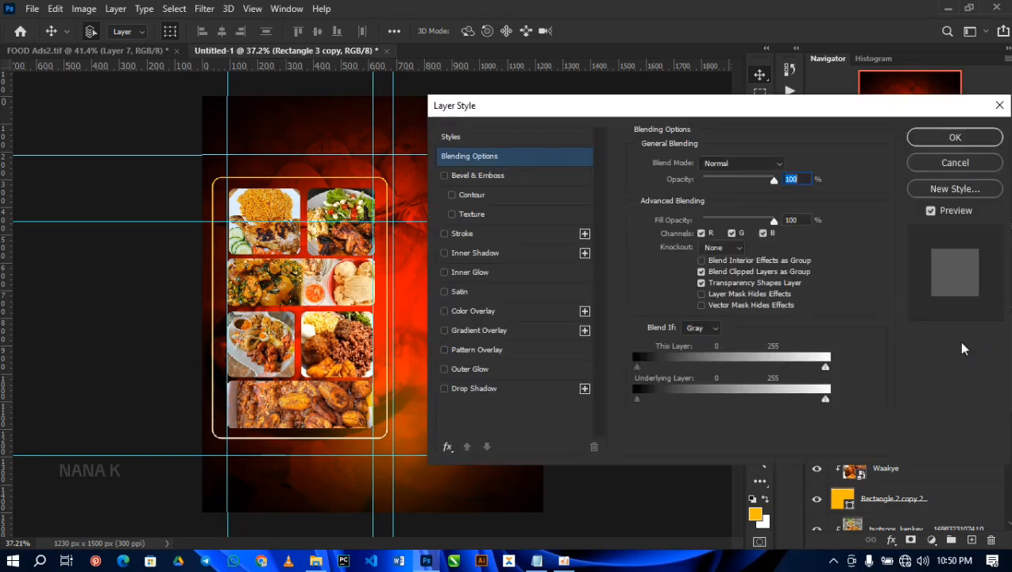
click(462, 235)
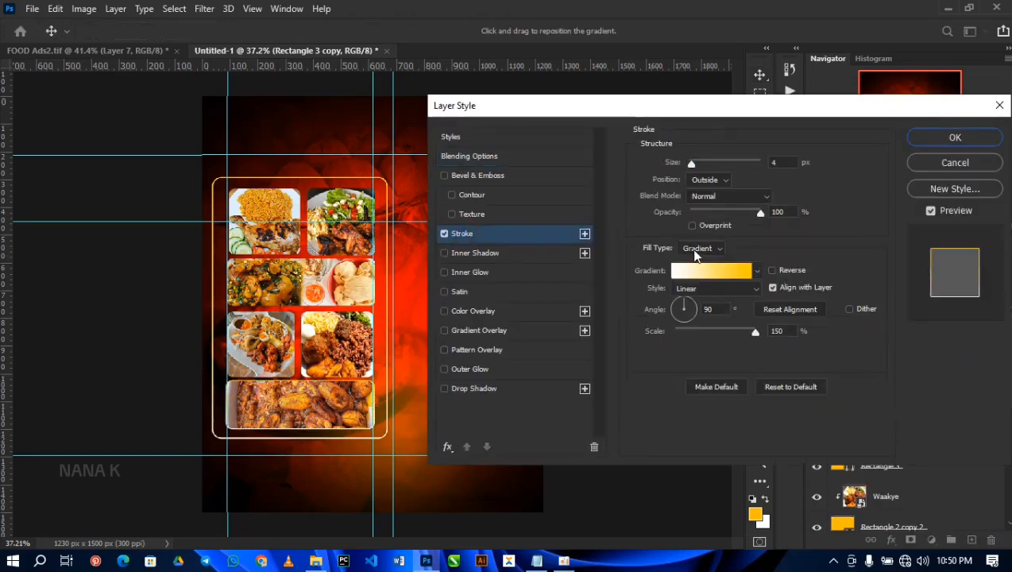
click(696, 250)
click(695, 264)
click(668, 272)
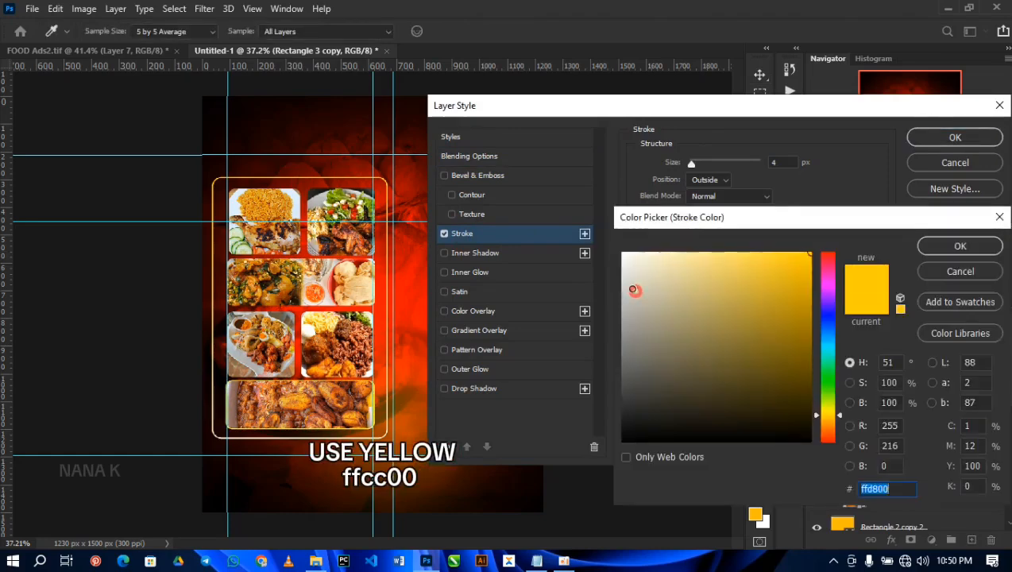
click(923, 247)
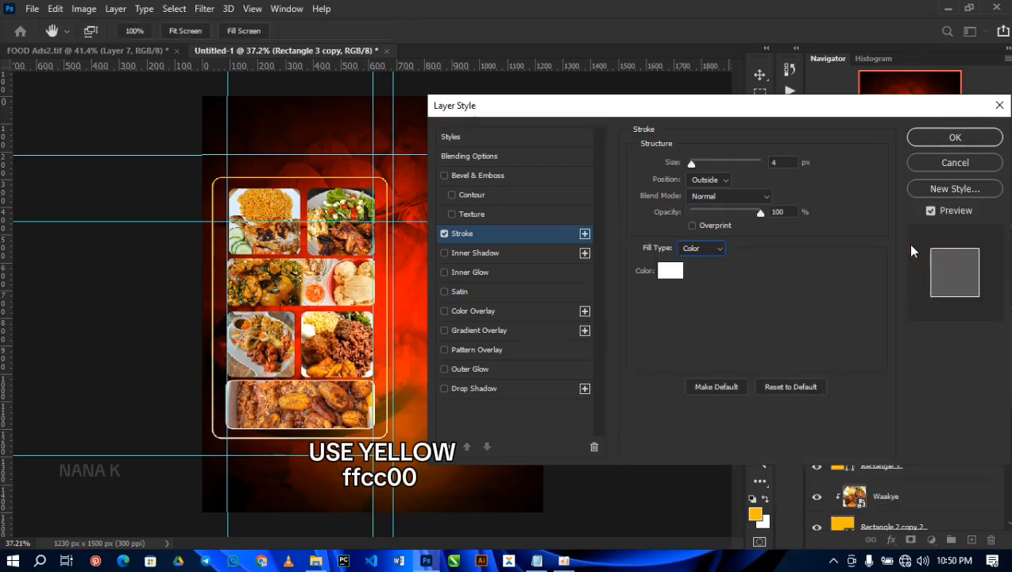
click(947, 140)
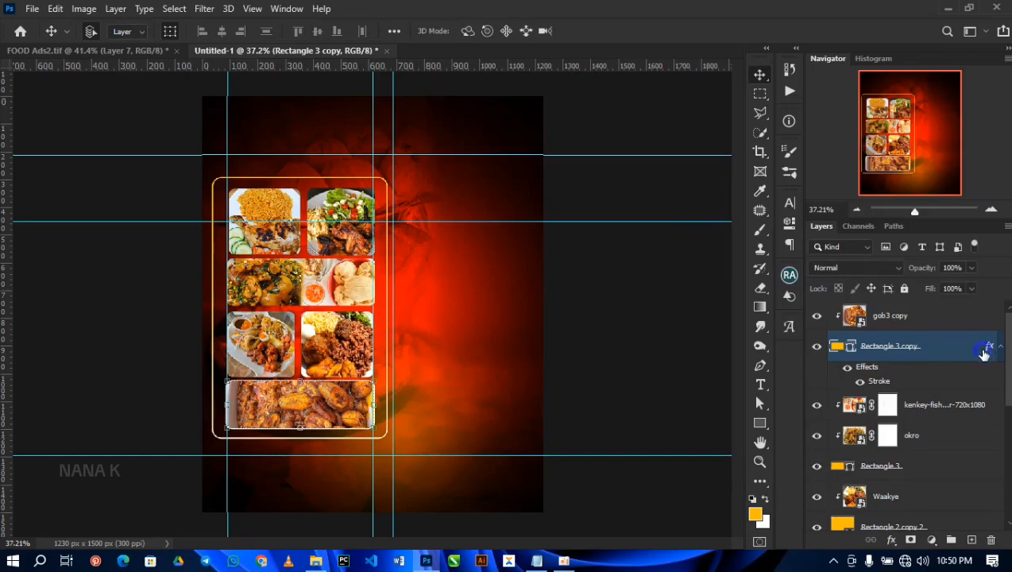
Step: Copy the stroke style from Rectangle 3 copy and paste it onto Rectangle 3, both Rectangle 2 copy 2 layers, Rectangle 2 copy and Rectangle 2
right_click(984, 354)
click(830, 341)
scroll(906, 374, down, 3)
click(910, 374)
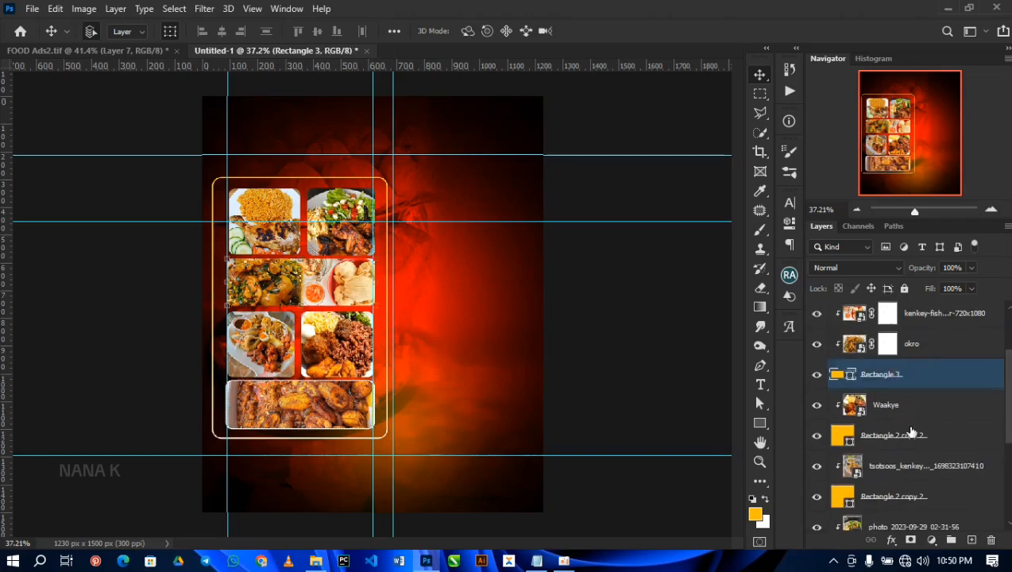
ctrl+click(914, 443)
ctrl+click(927, 496)
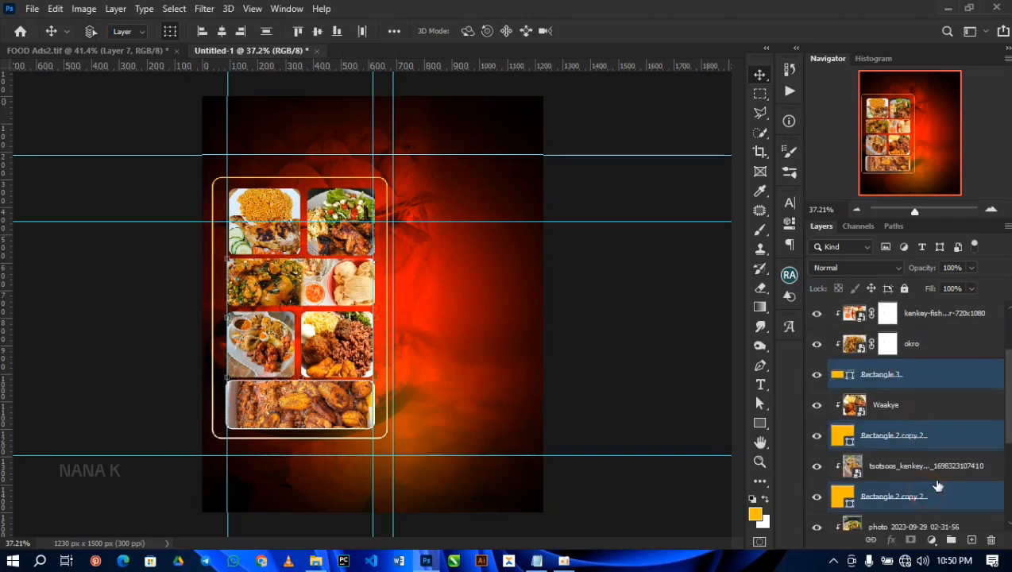
scroll(931, 485, down, 3)
ctrl+click(939, 474)
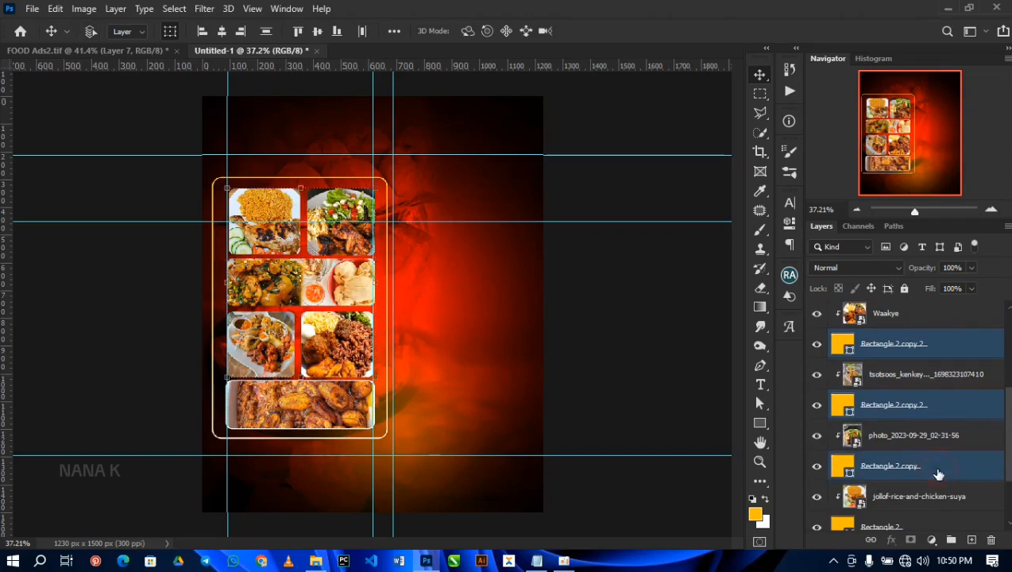
scroll(937, 475, down, 2)
ctrl+click(931, 464)
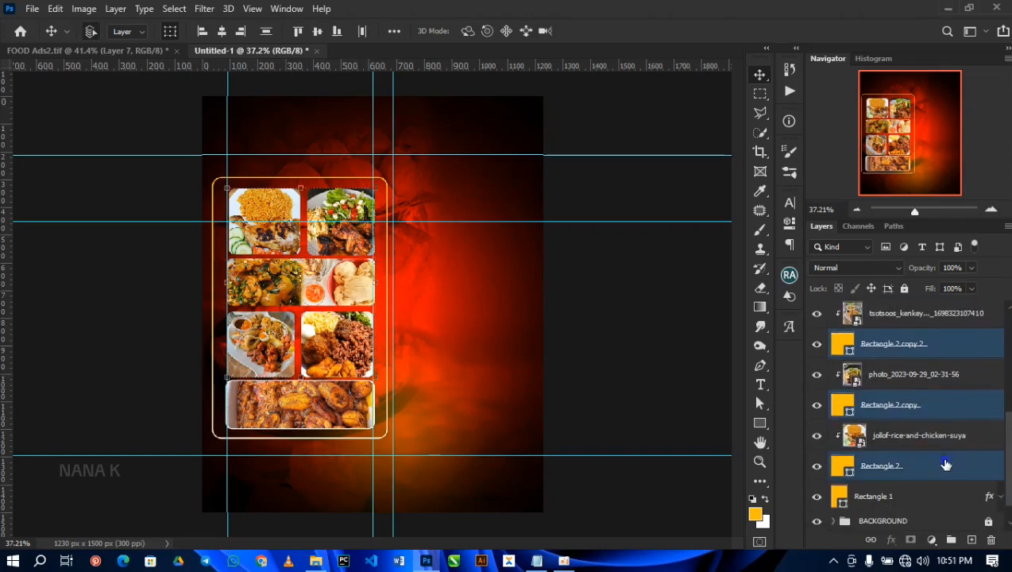
right_click(940, 456)
click(801, 353)
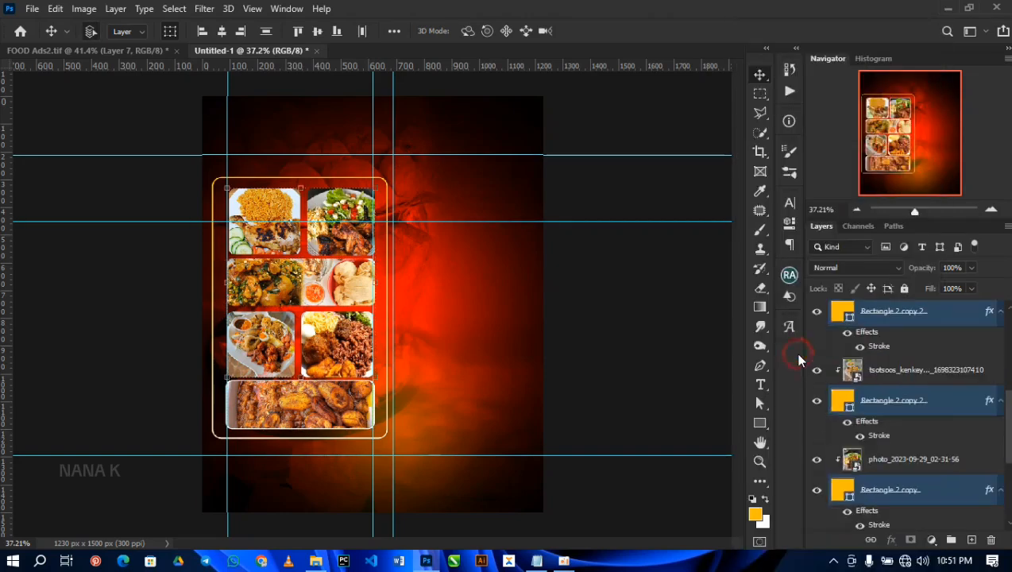
click(622, 368)
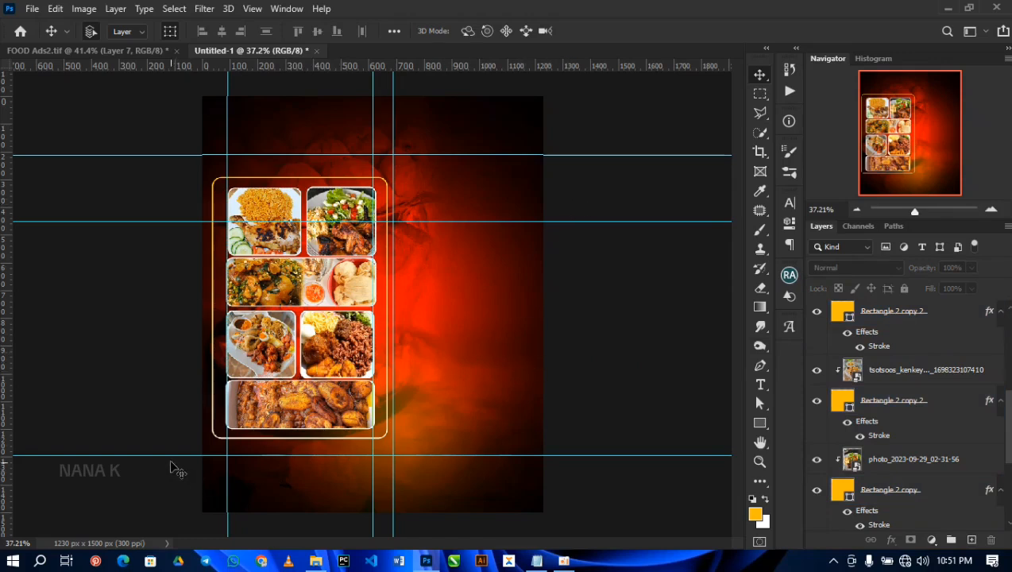
Step: Group all food photo and shape layers down to Rectangle 1, name the group FOOD and lock it
scroll(911, 355, up, 5)
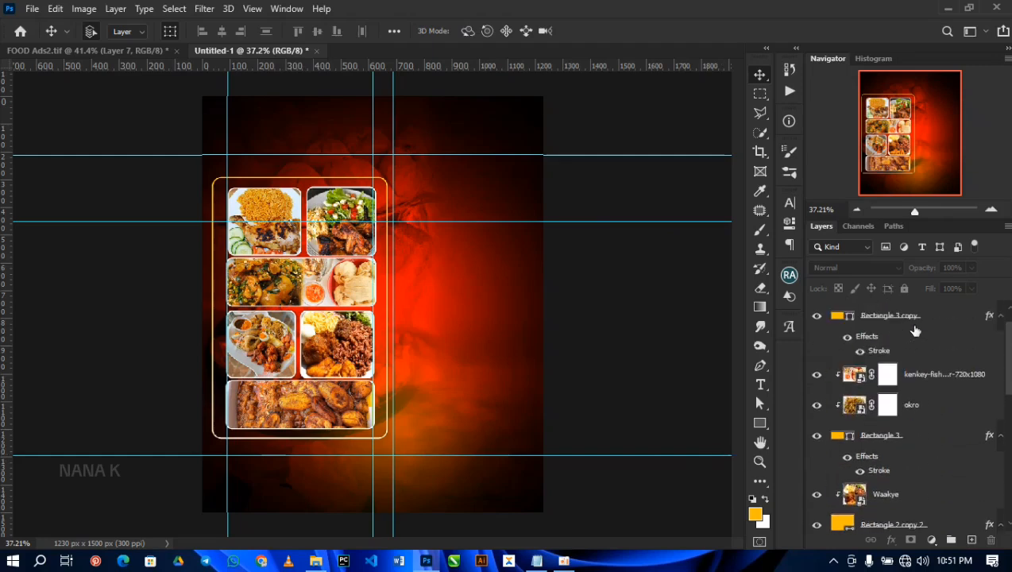
click(920, 316)
scroll(913, 357, down, 6)
shift+click(915, 483)
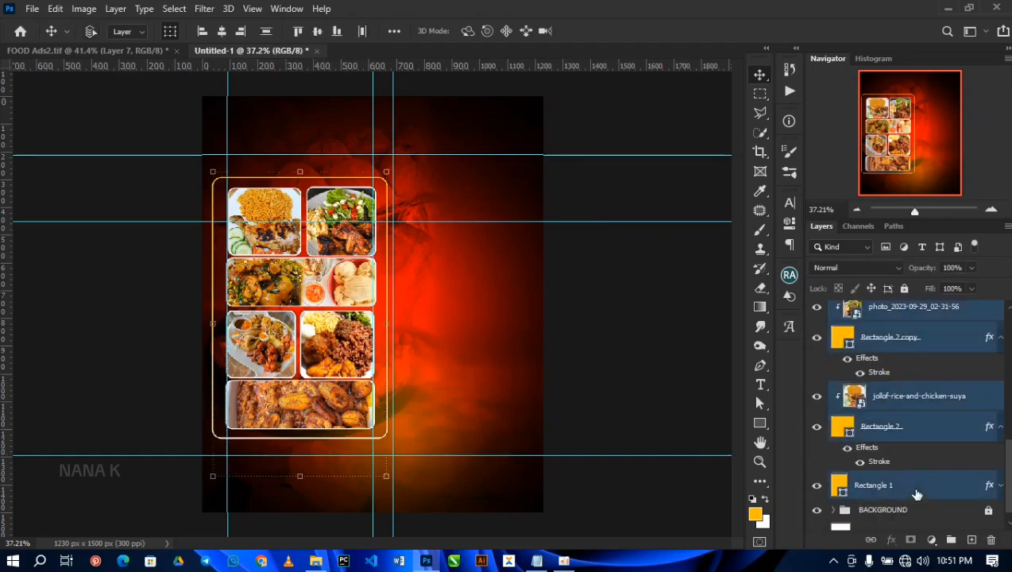
key(ctrl+g)
double_click(871, 310)
text(FOOD)
key(Return)
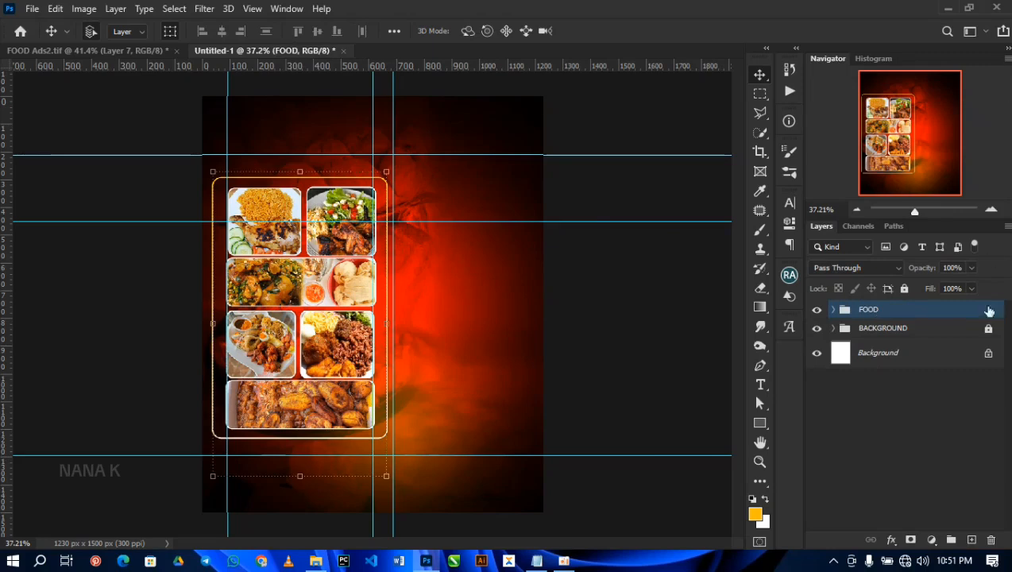
click(904, 289)
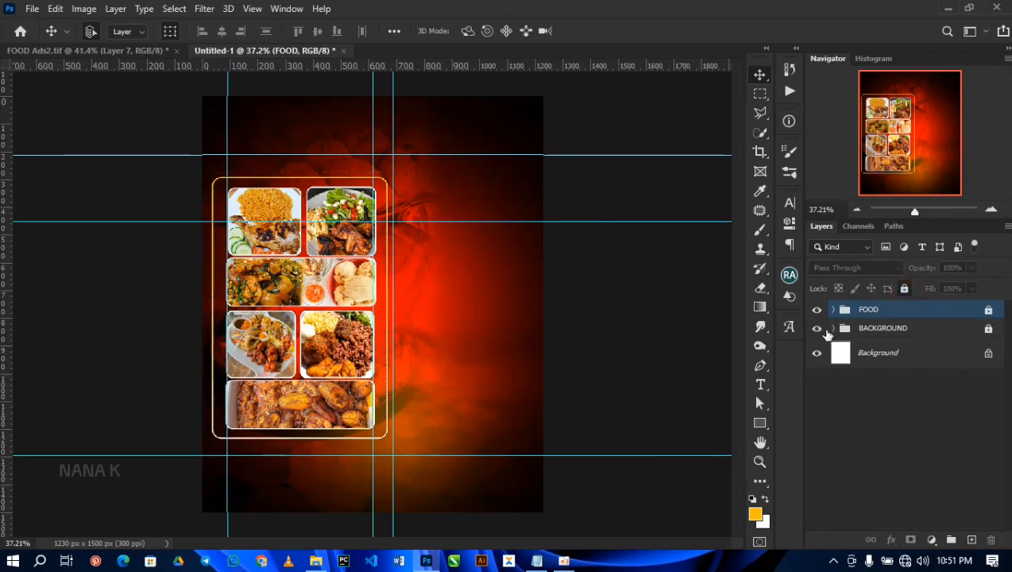
Step: Draw a white rectangle about 1285 × 253 px across the flyer's bottom, below the lowest horizontal guide, and lock its layer
click(754, 423)
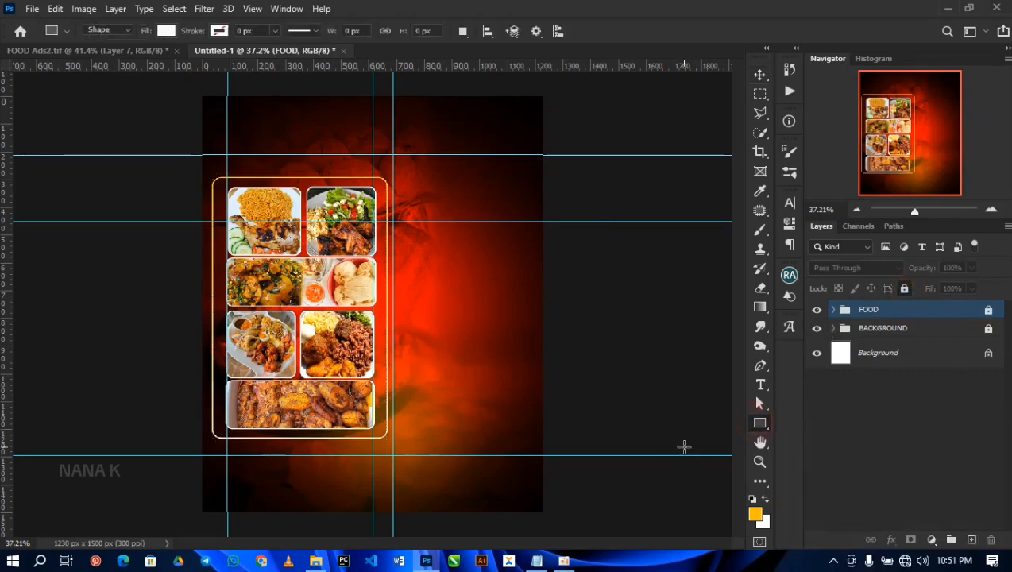
drag(193, 455, 550, 525)
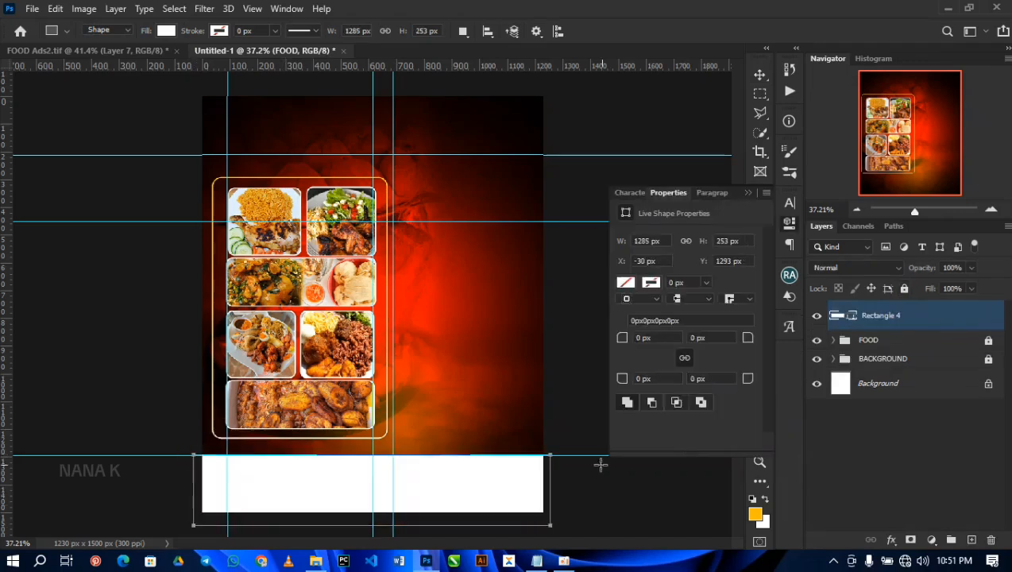
key(v)
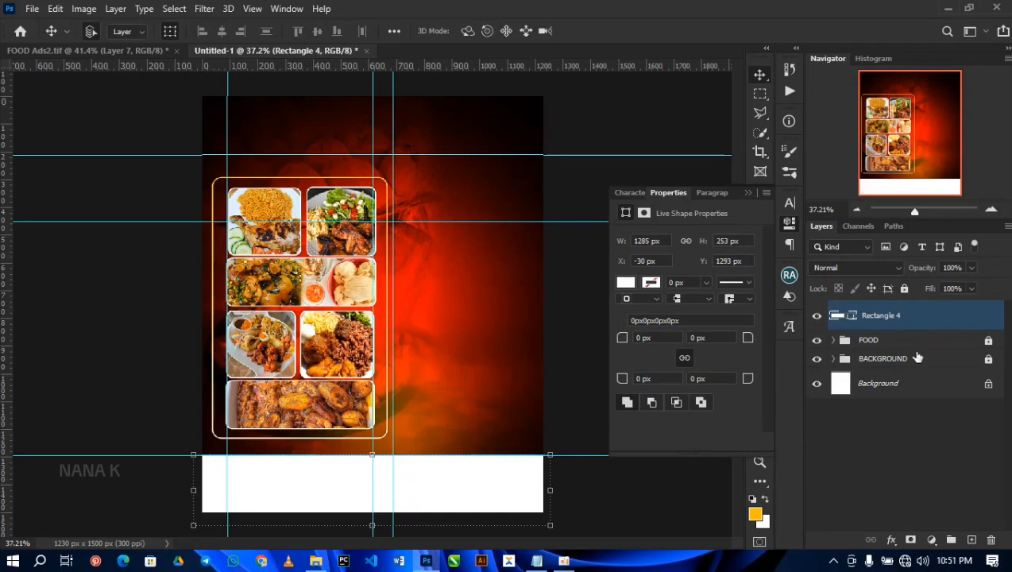
click(904, 290)
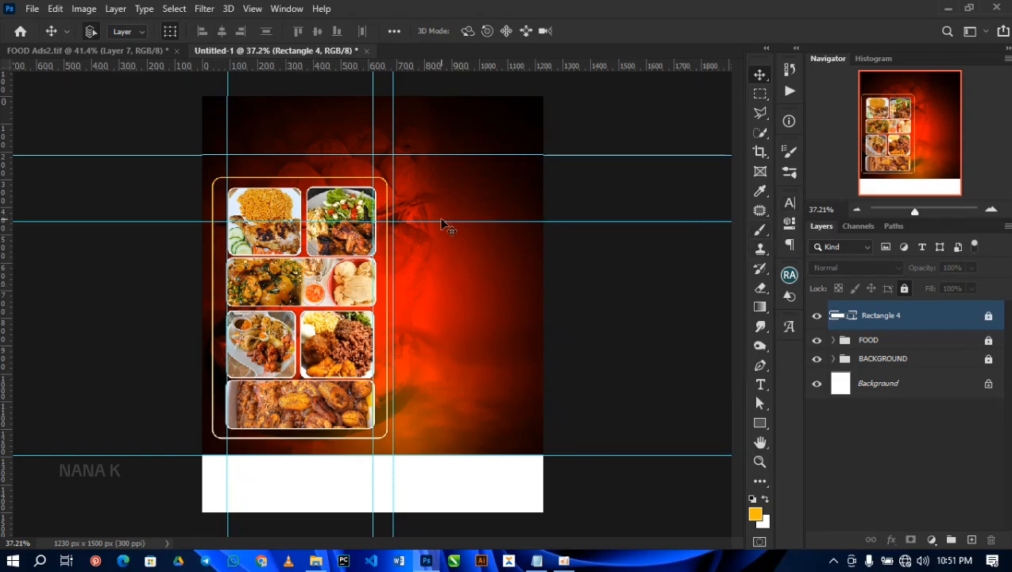
Step: Choose the Anja Eliane font for new horizontal text
key(t)
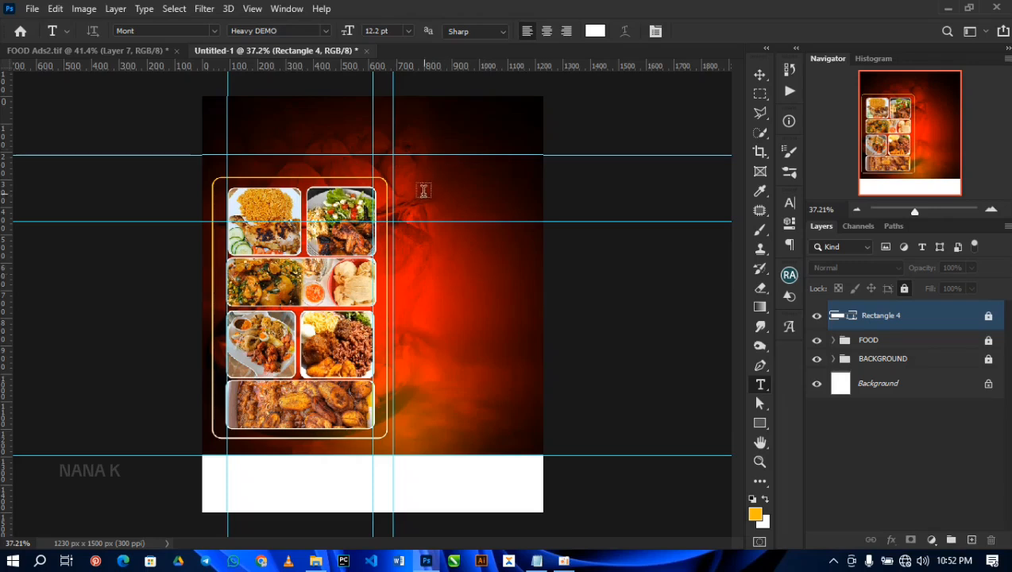
click(789, 203)
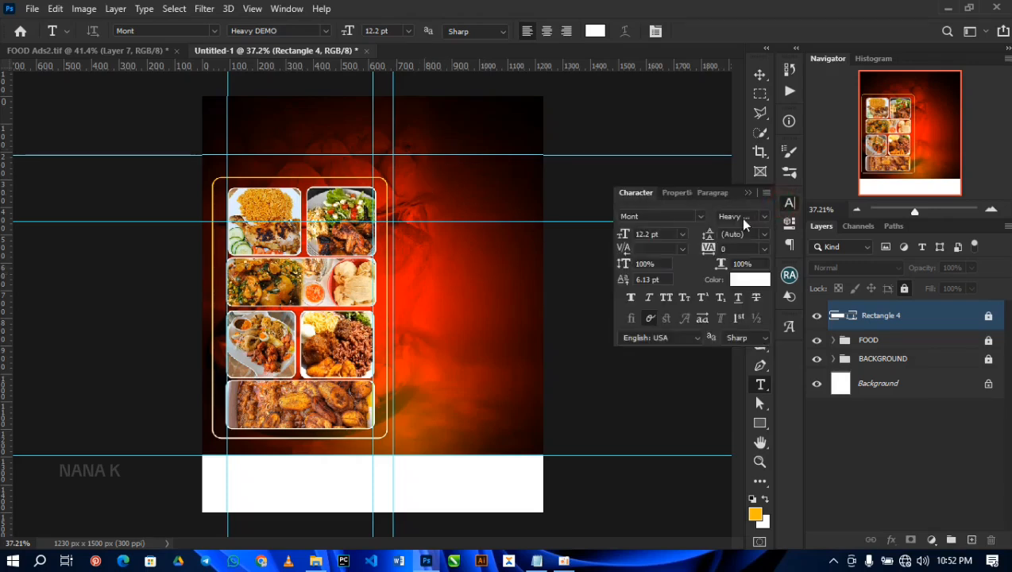
click(699, 216)
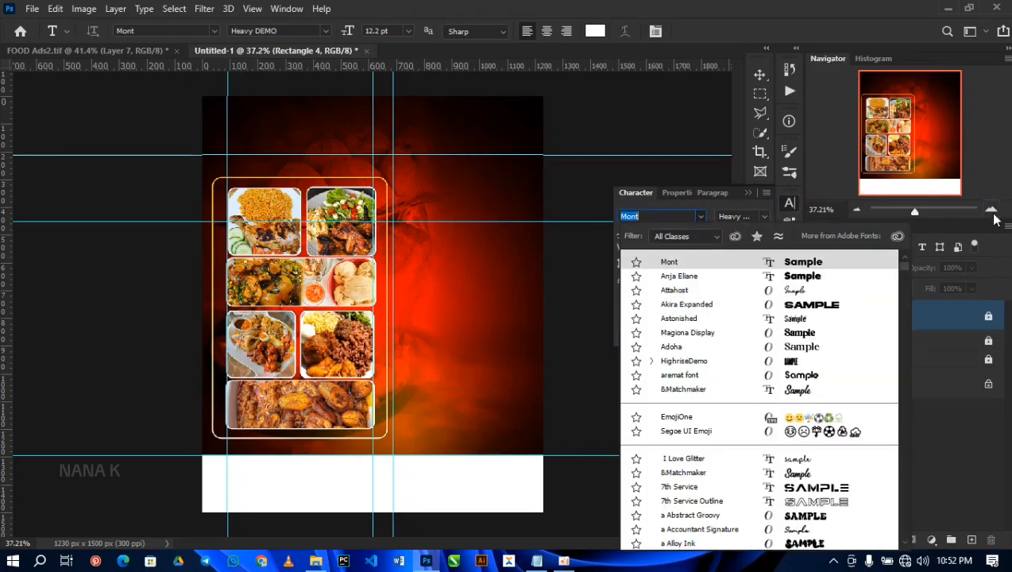
click(679, 281)
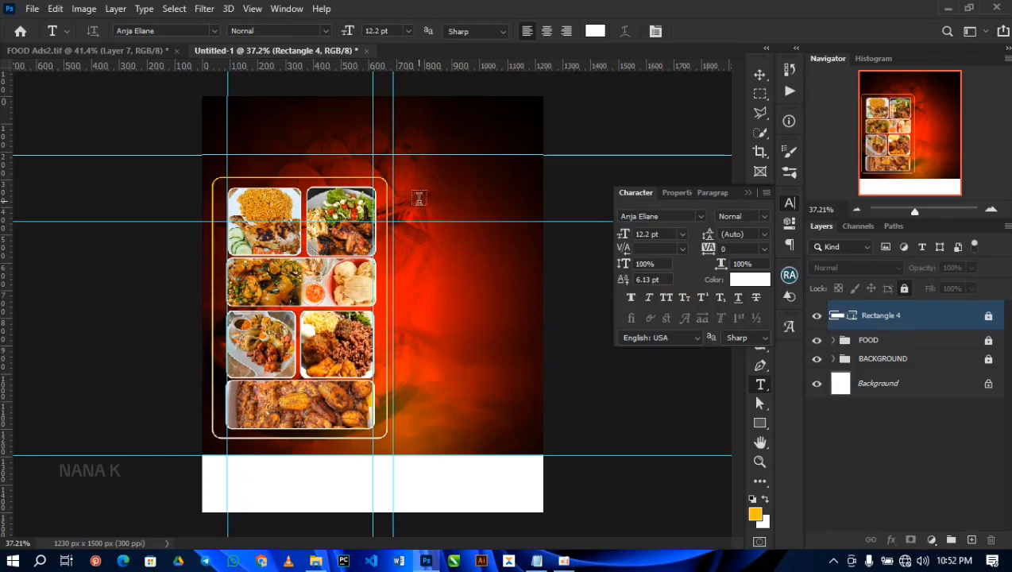
Step: Add the text PIESIE over the flyer's upper right area, copying the word from the TEXT file in Notepad
click(420, 198)
click(420, 198)
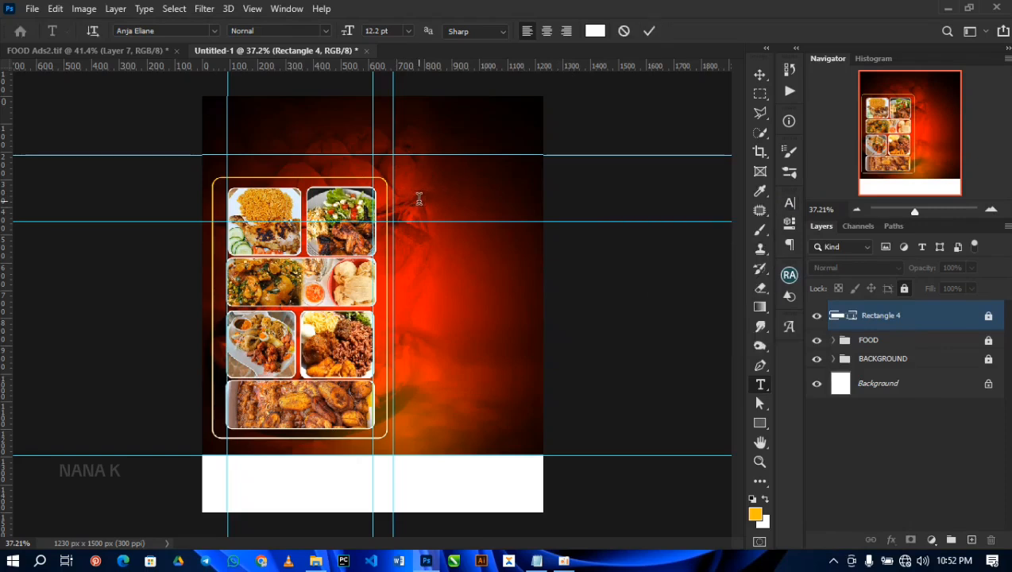
click(536, 562)
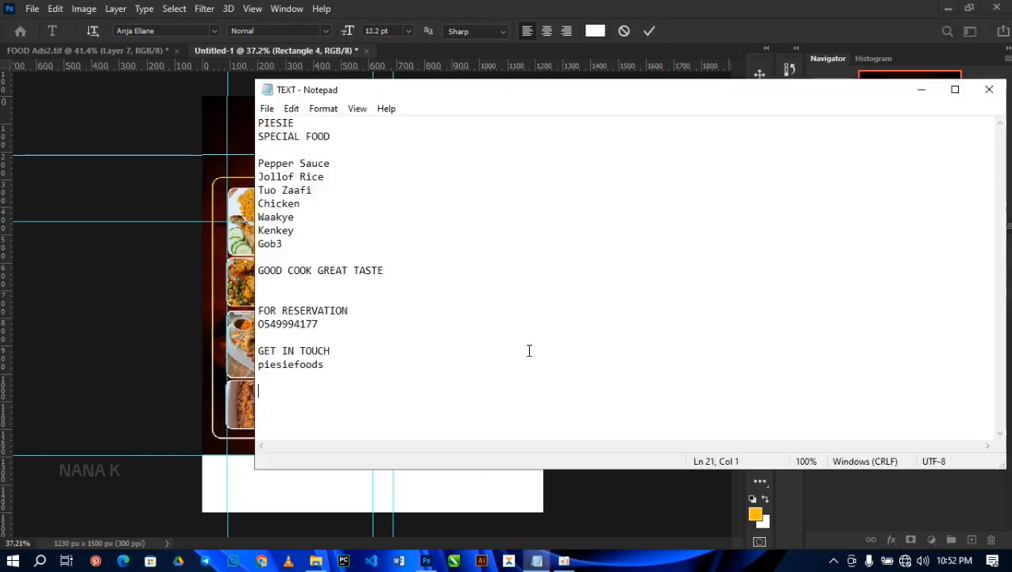
drag(302, 125, 254, 120)
key(ctrl+c)
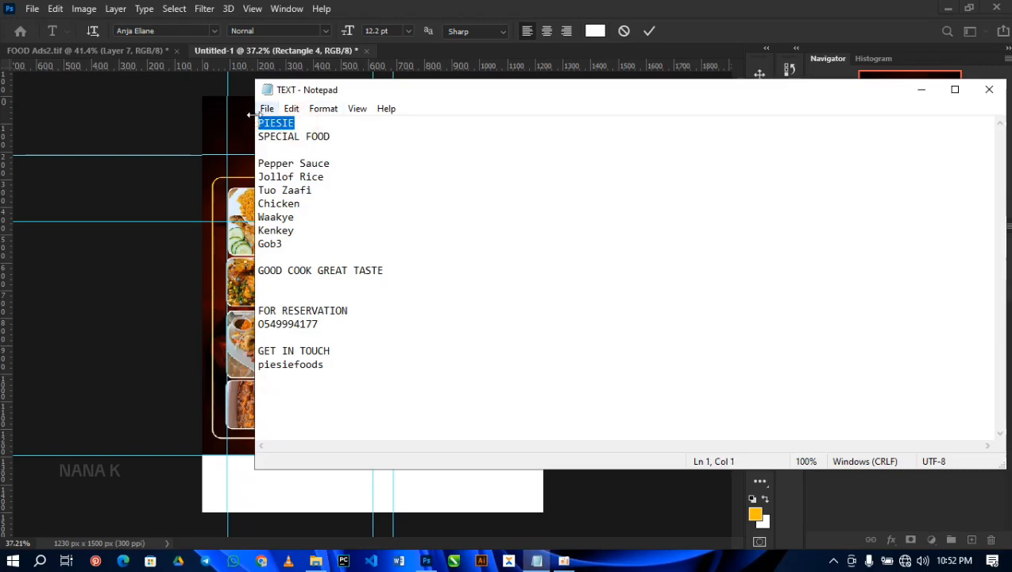
key(alt+Tab)
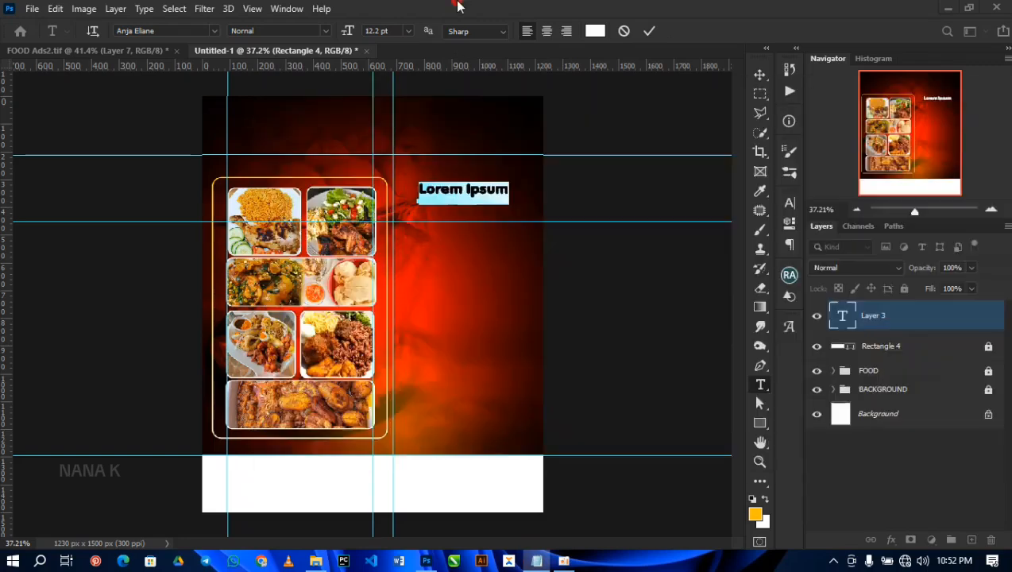
key(ctrl+v)
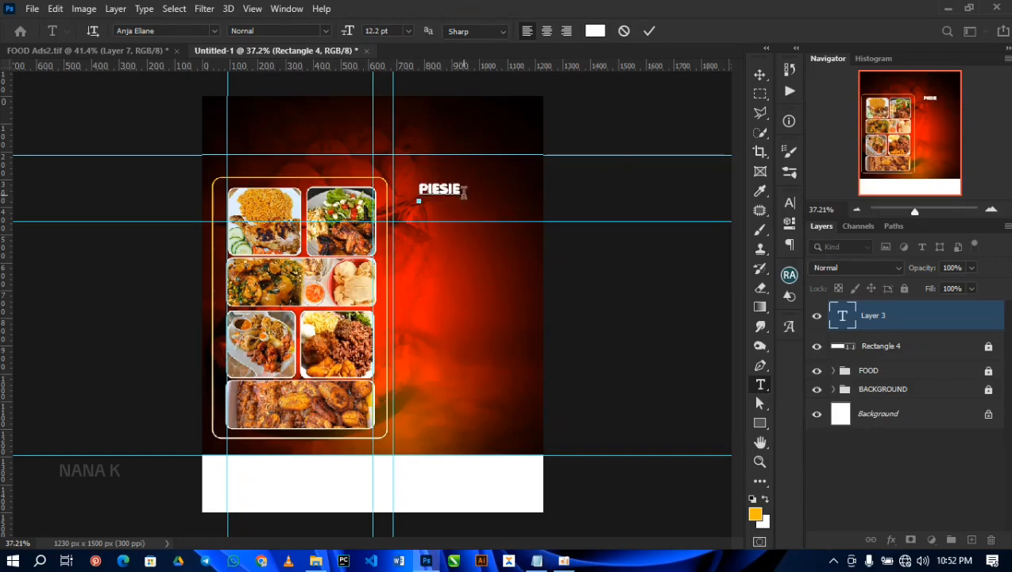
click(649, 31)
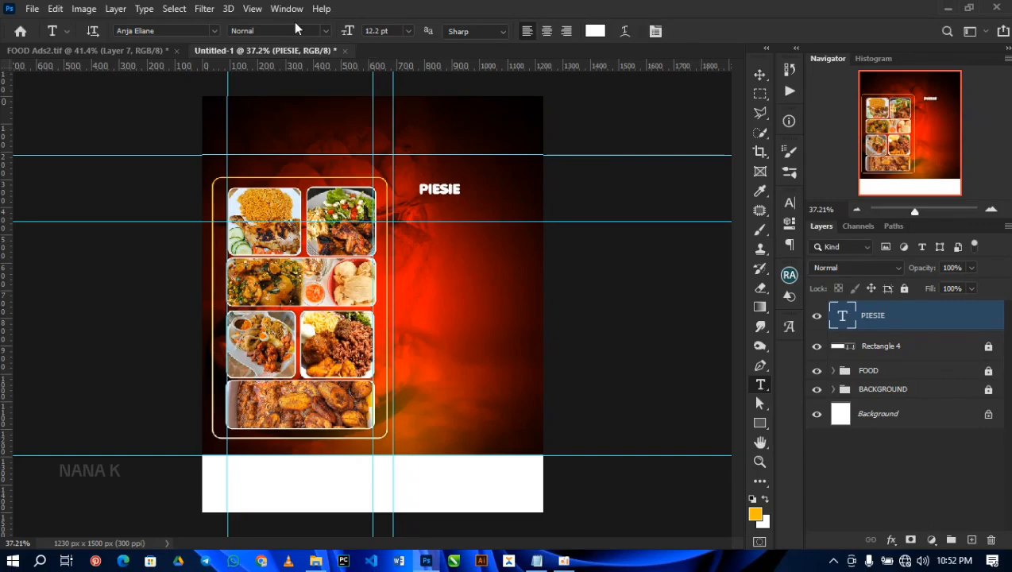
Step: Set the tracking of the PIESIE text to -10
click(293, 9)
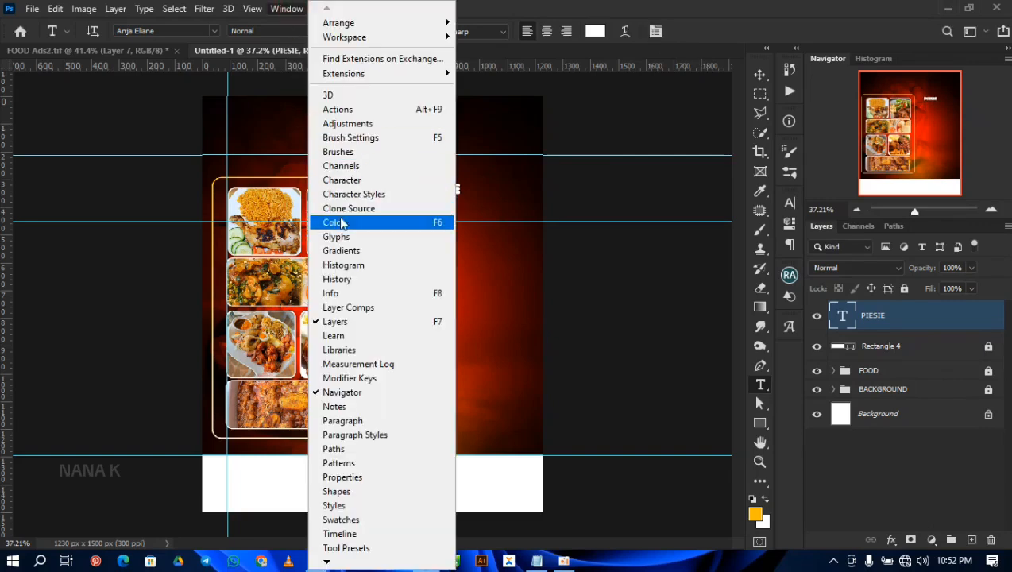
click(343, 181)
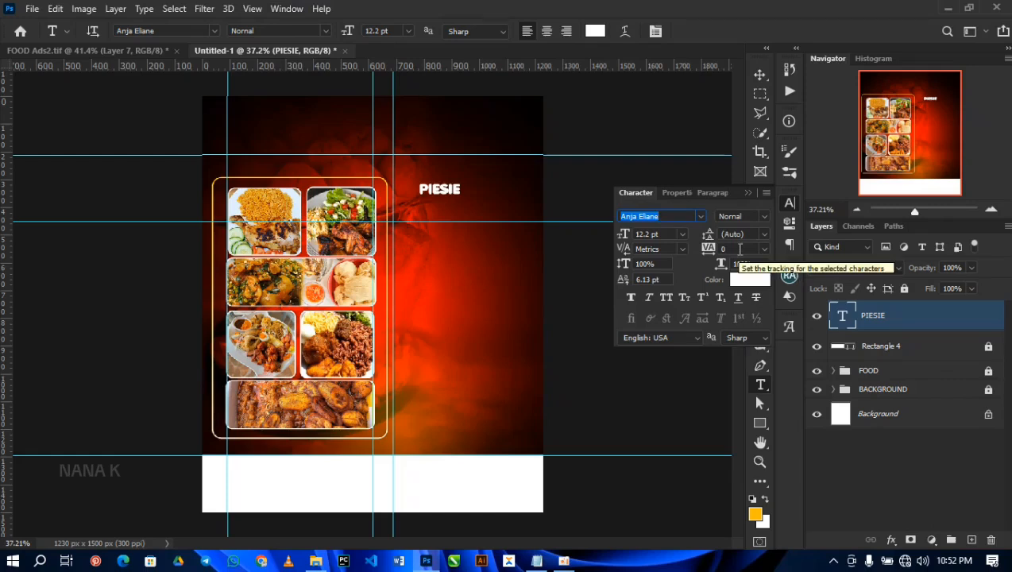
click(763, 249)
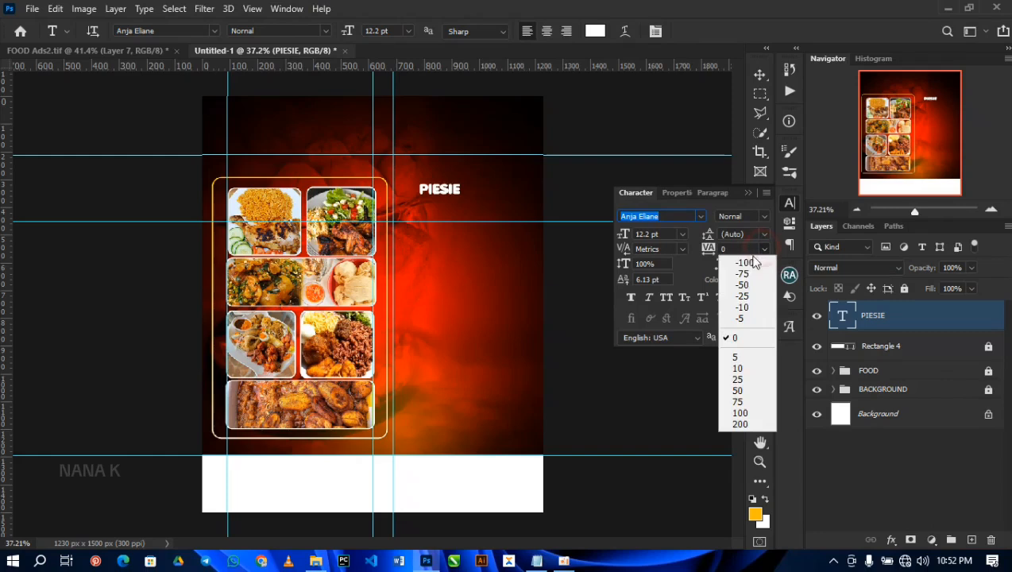
click(742, 297)
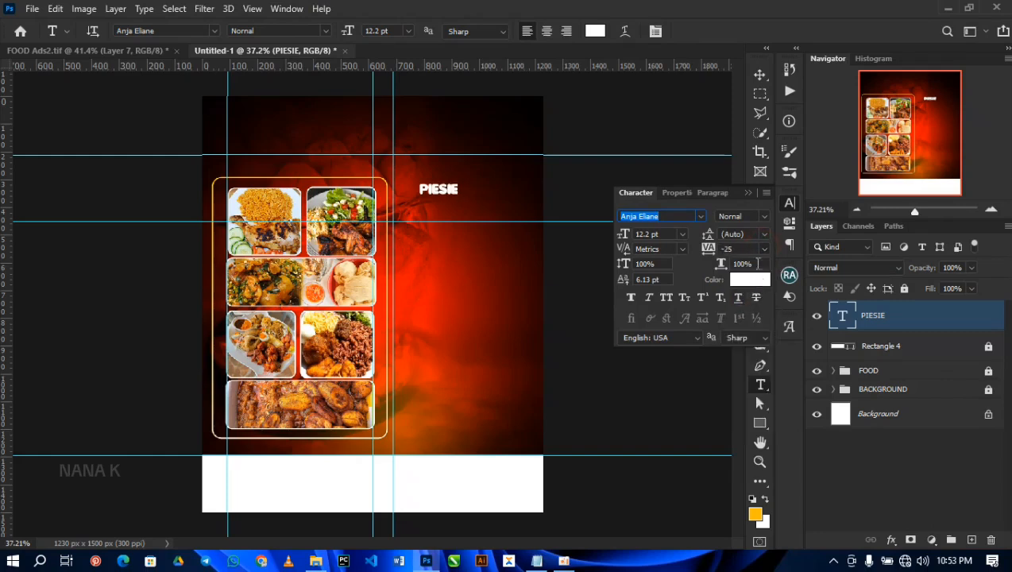
click(764, 251)
click(740, 310)
key(ctrl+z)
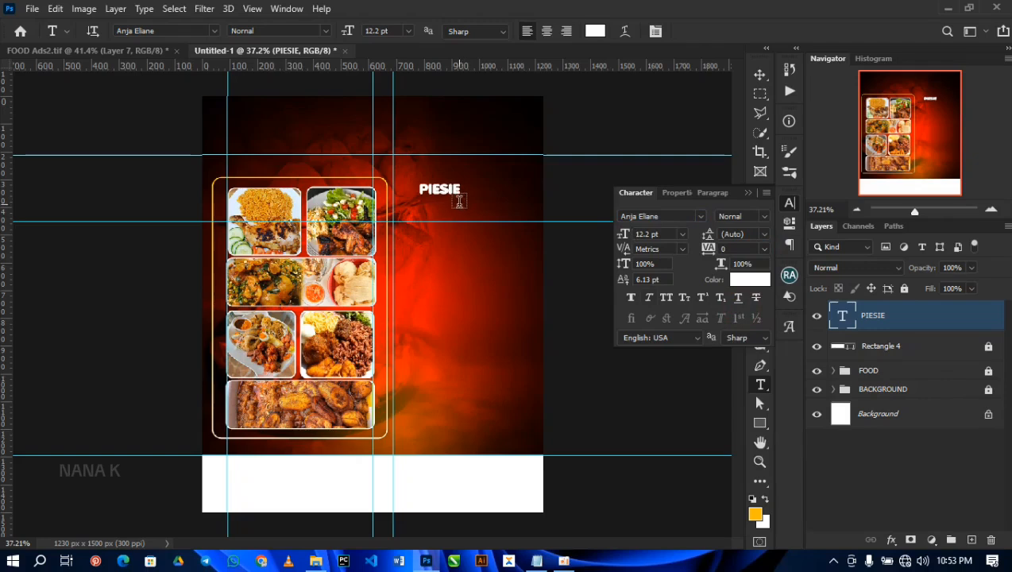
click(762, 250)
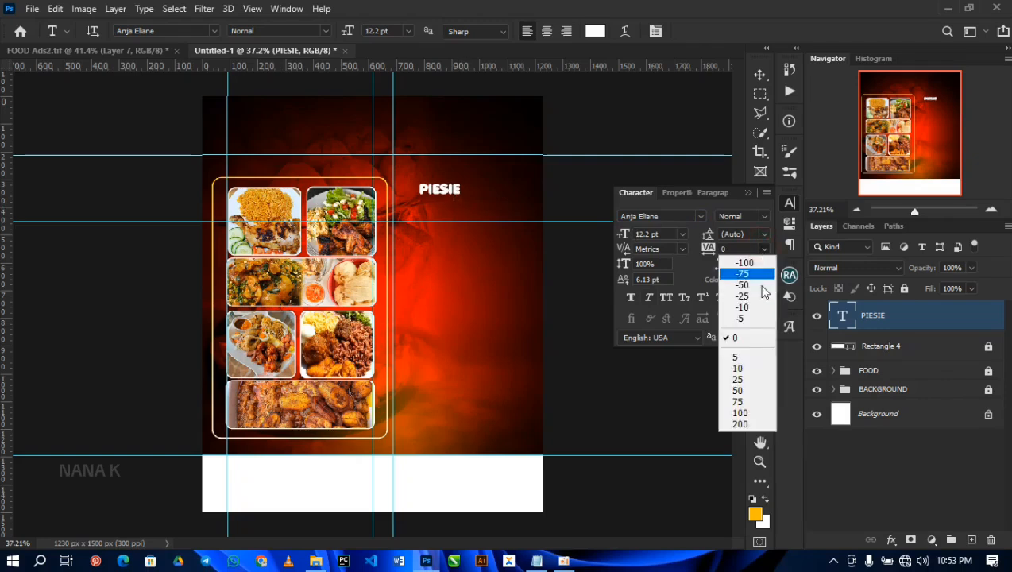
click(742, 306)
Step: Scale the PIESIE text to about 288% and place it across the topmost horizontal guide, right of the food frame
key(v)
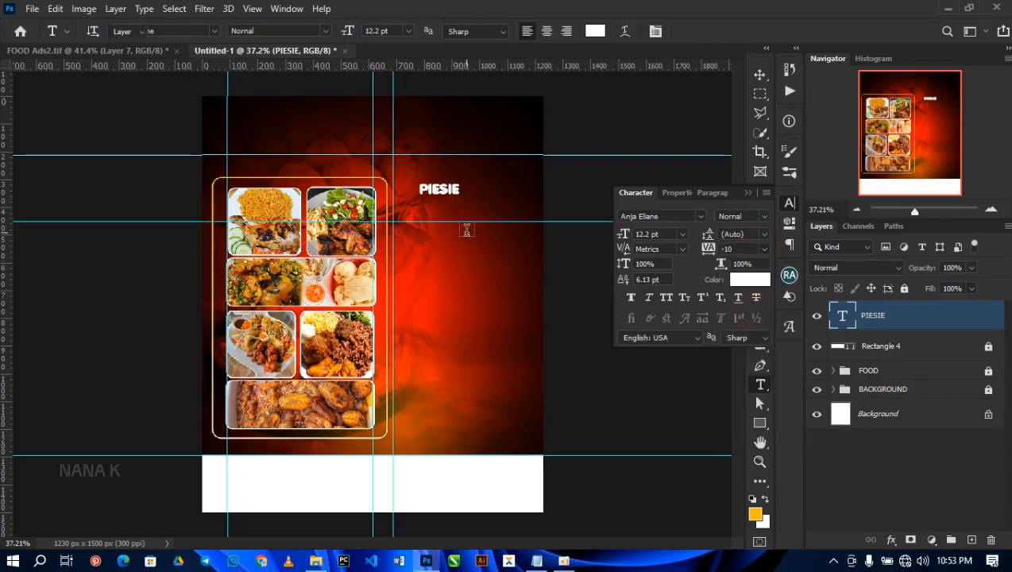
key(ctrl+t)
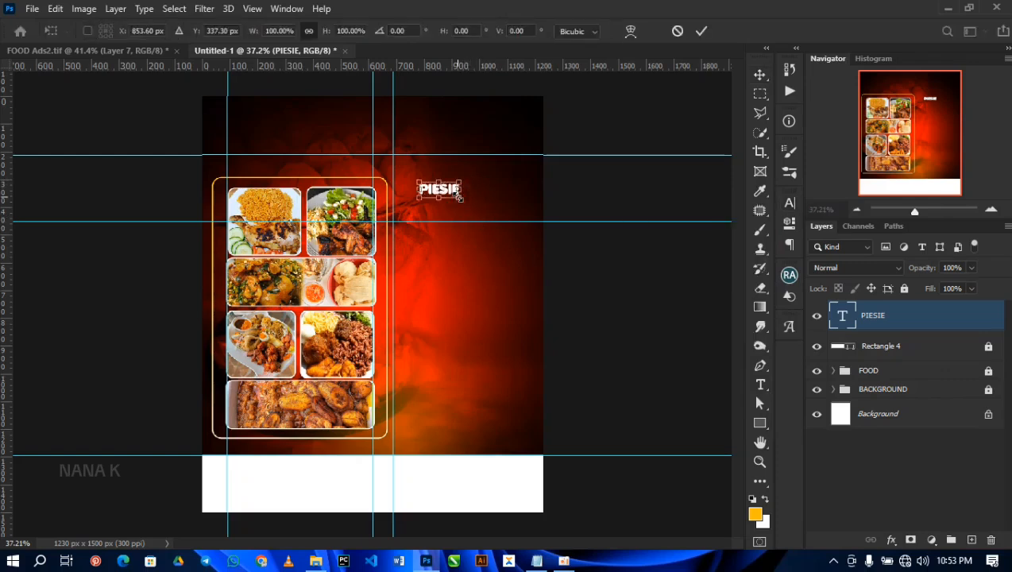
drag(459, 198, 482, 181)
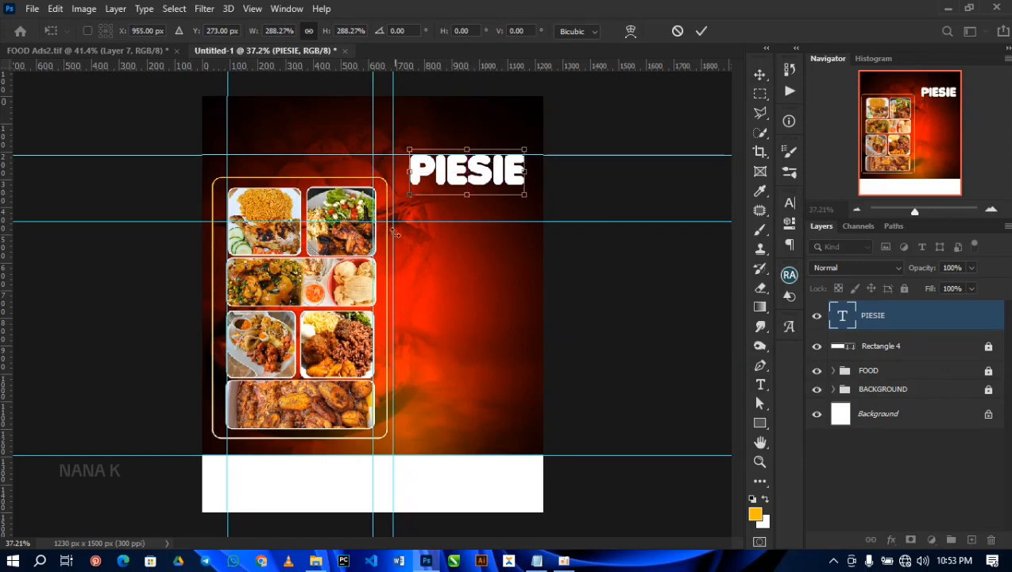
drag(477, 177, 477, 169)
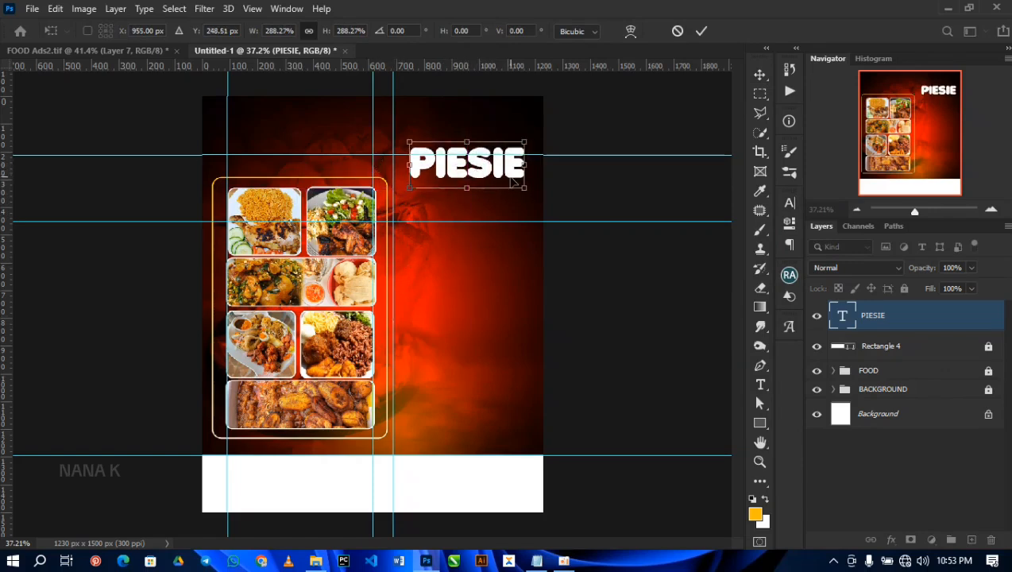
alt+click(516, 183)
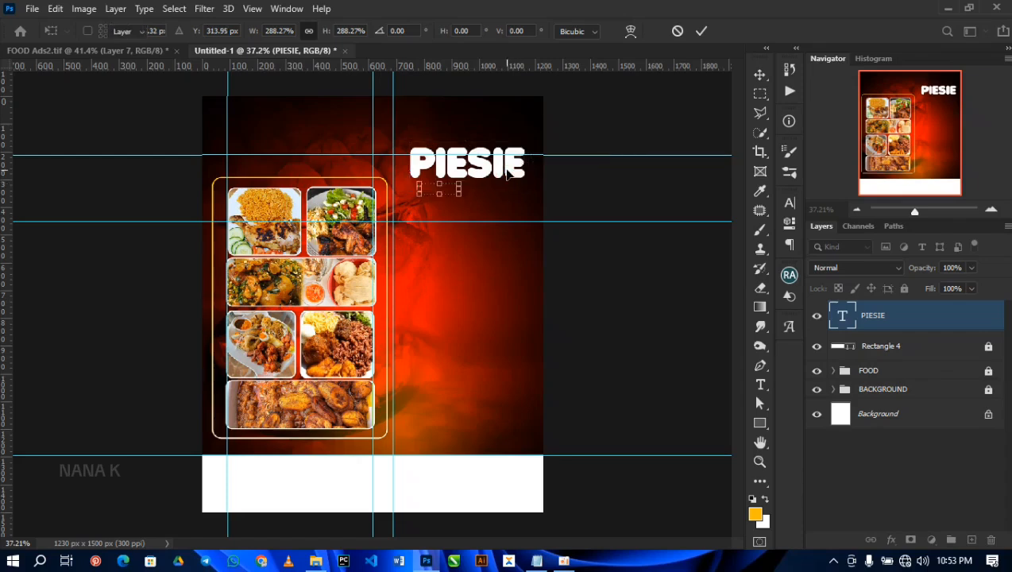
key(Return)
Step: Enlarge the PIESIE text a little more so its left edge meets the rightmost vertical guide
click(522, 176)
alt+click(518, 178)
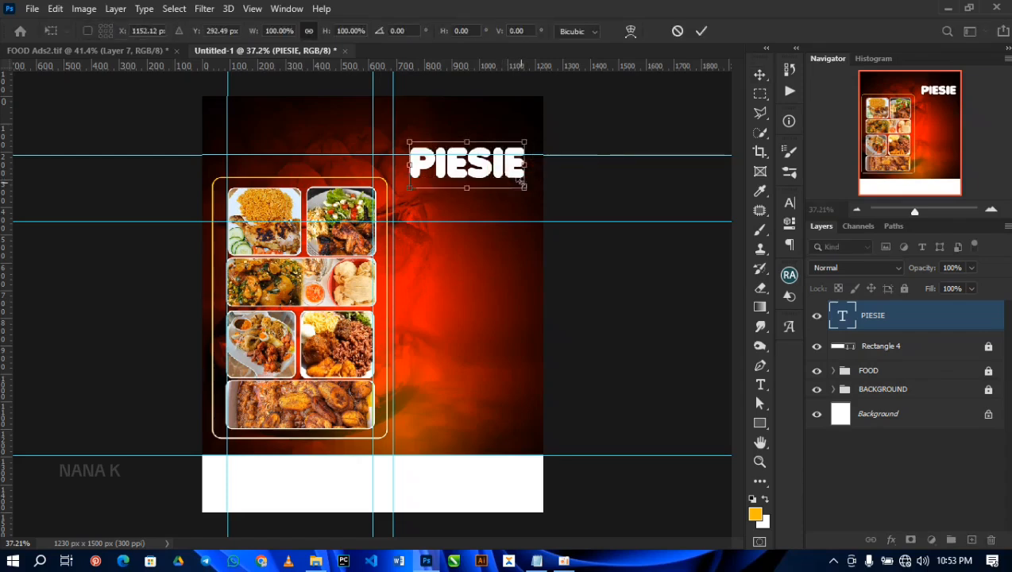
key(Return)
mouse_move(525, 187)
mouse_down()
mouse_move(536, 190)
mouse_move(513, 171)
mouse_up()
key(Return)
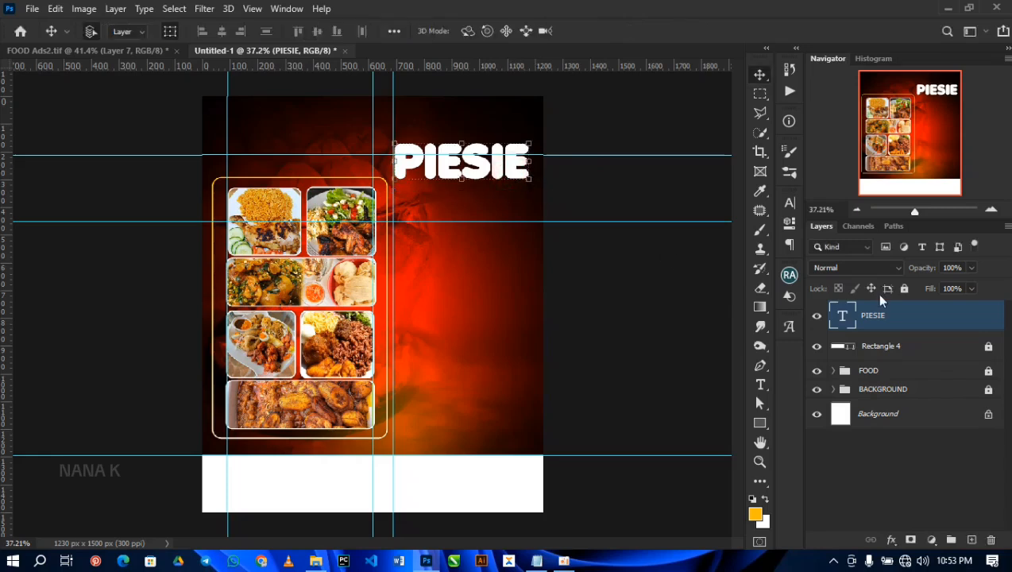
Step: Add a Gradient Overlay to the PIESIE layer and move the style dialog clear of the text
double_click(934, 320)
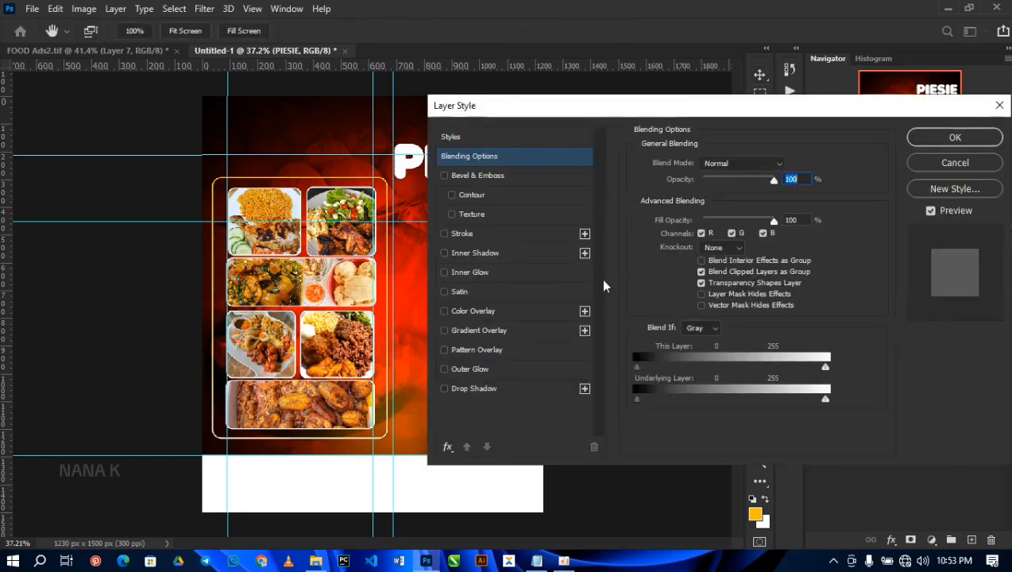
click(475, 331)
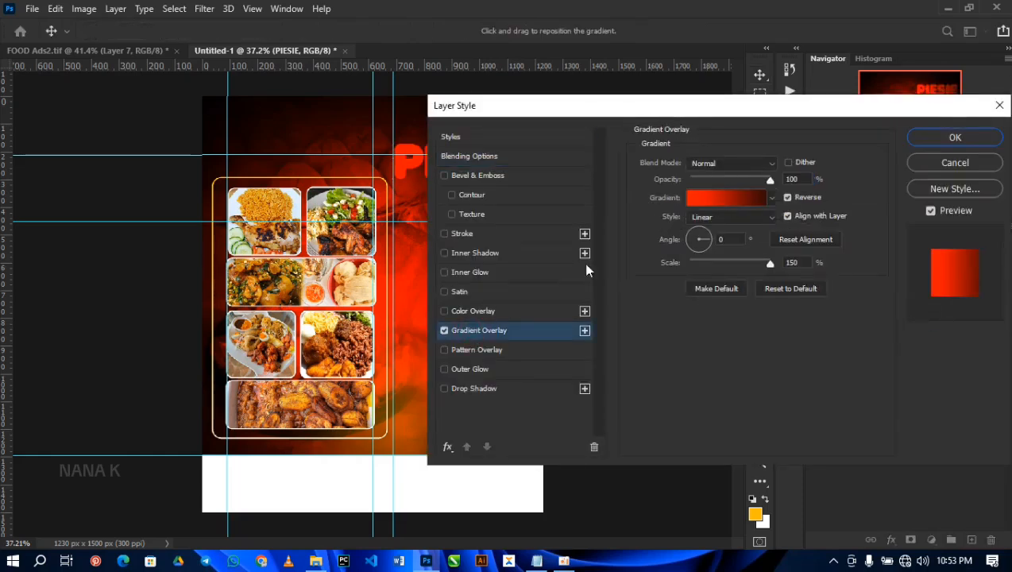
drag(665, 111, 799, 111)
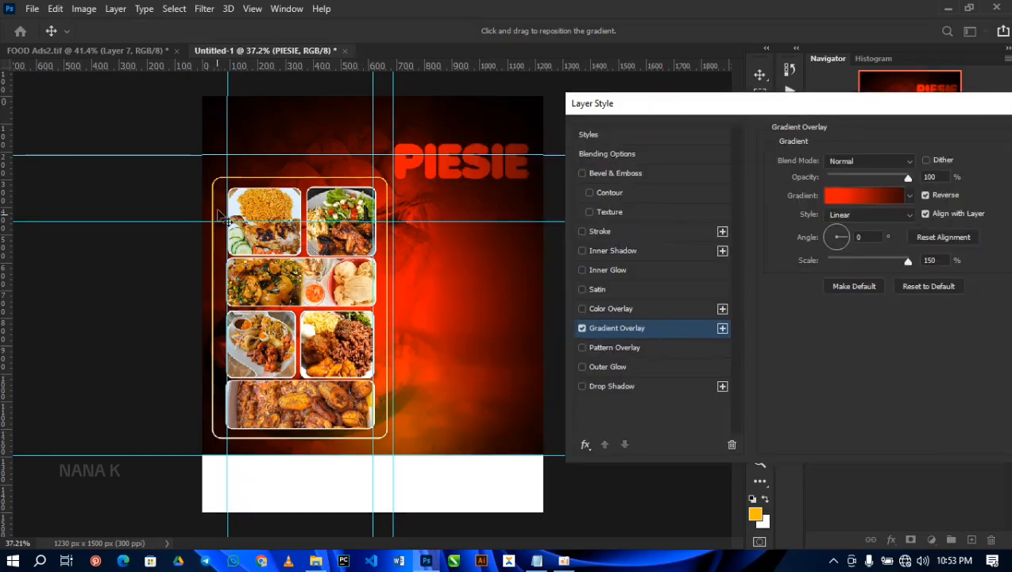
Step: Set the starting colour stop of the PIESIE gradient overlay to FFC000
click(844, 199)
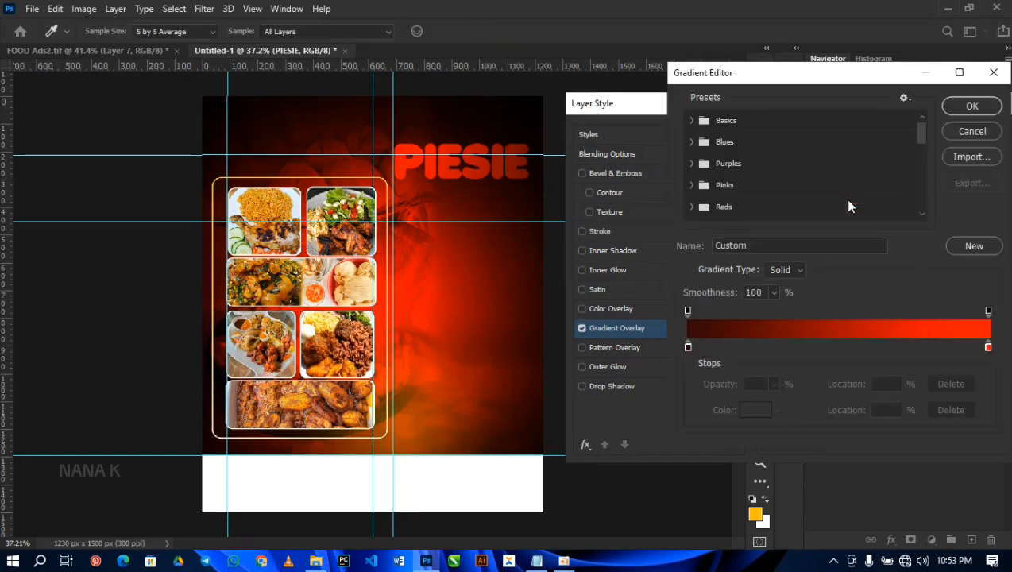
scroll(702, 208, down, 10)
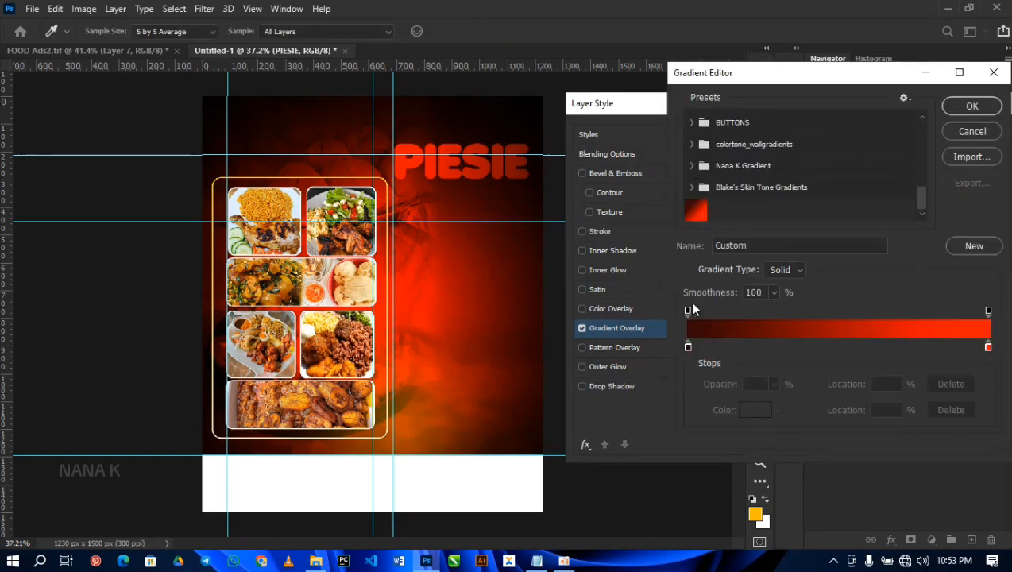
click(687, 347)
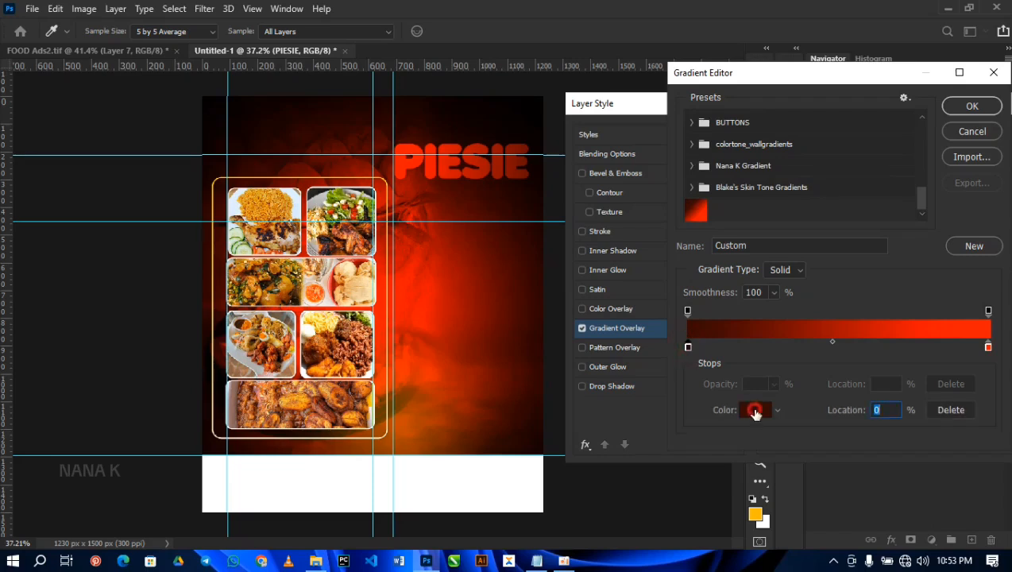
click(750, 409)
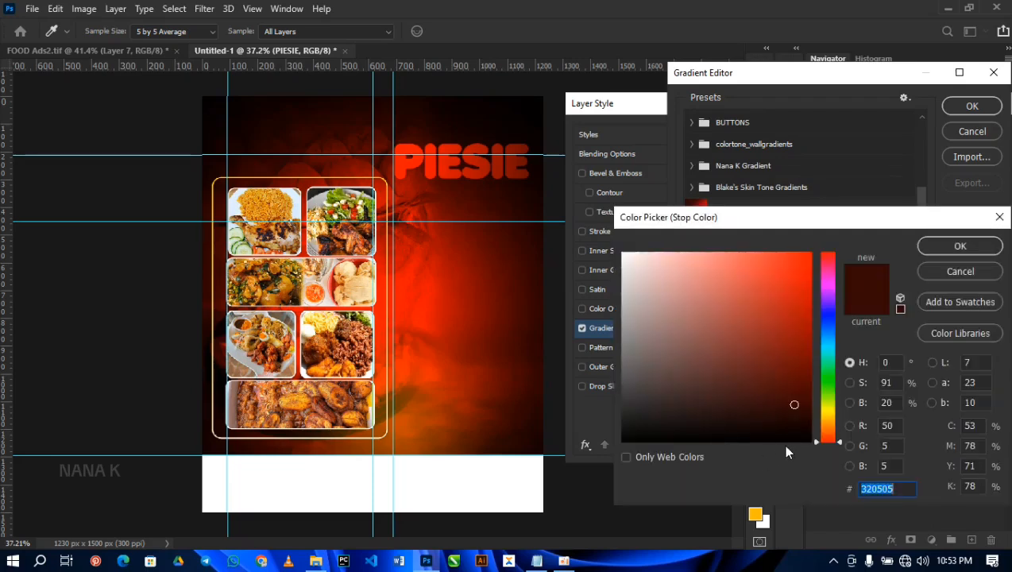
text(FF)
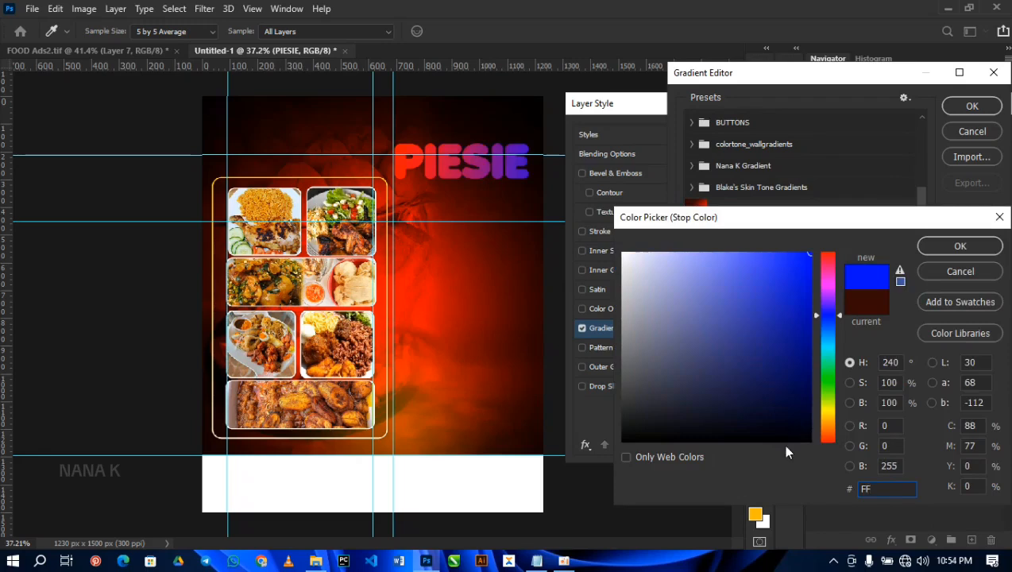
text(C00)
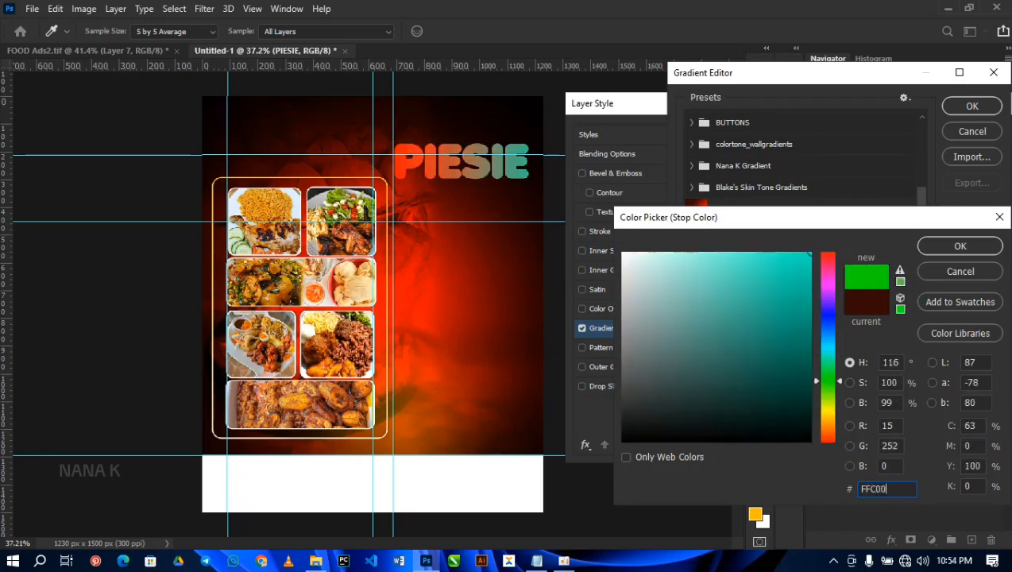
text(0)
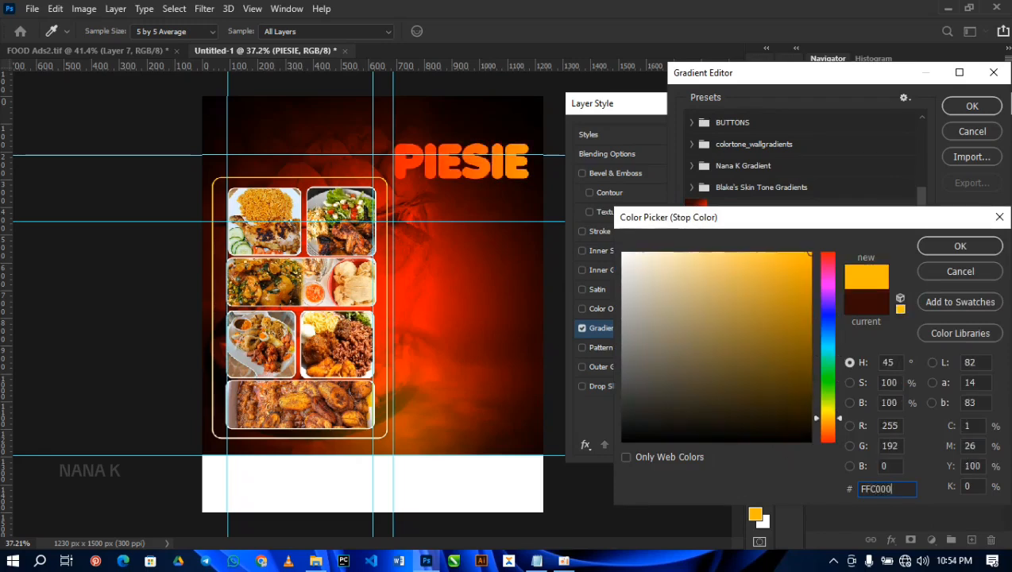
click(939, 248)
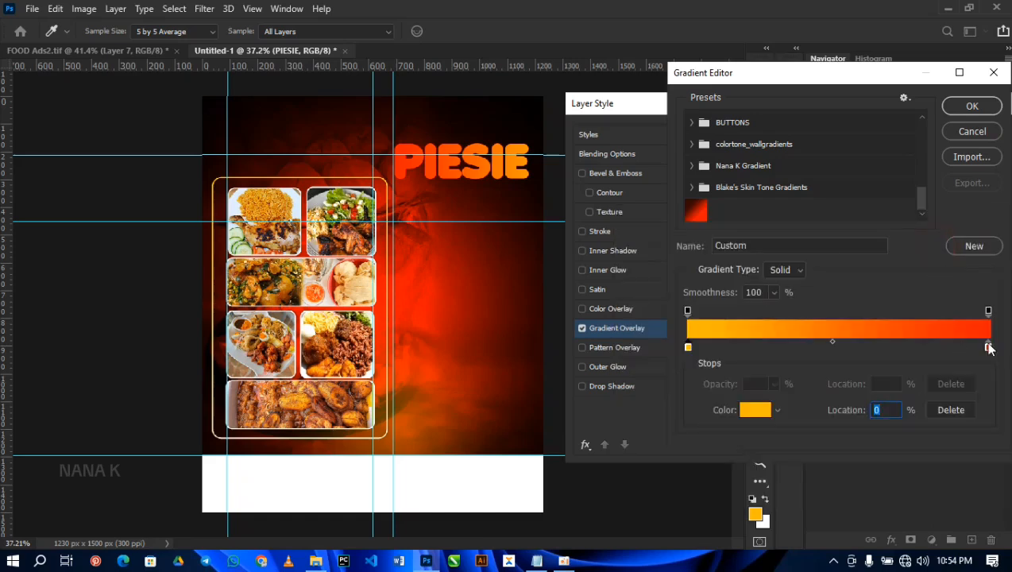
Step: Set the ending colour stop of the PIESIE gradient overlay to FFFFFF and accept the gradient
click(988, 348)
click(755, 410)
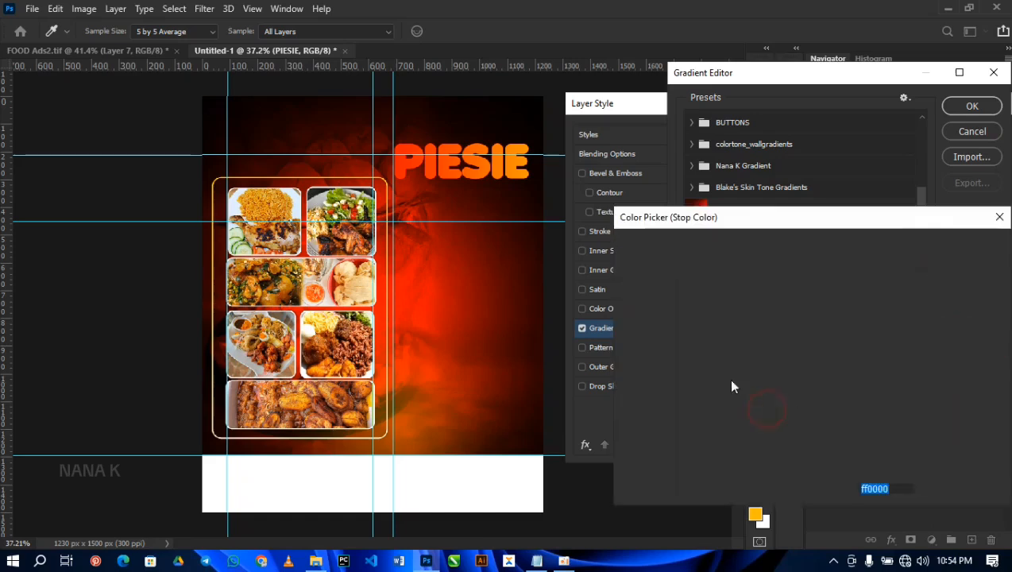
text(ffffff)
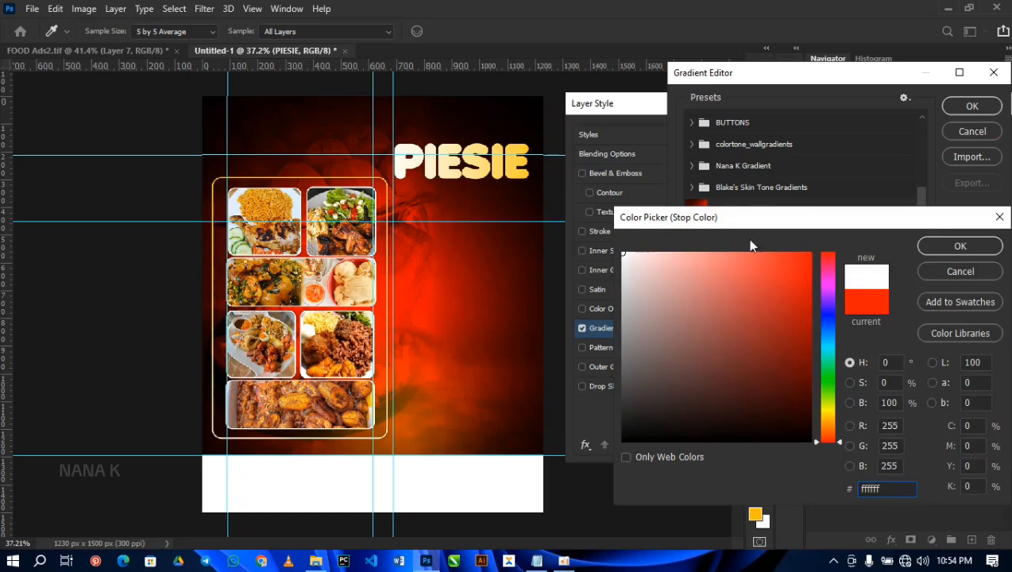
click(939, 247)
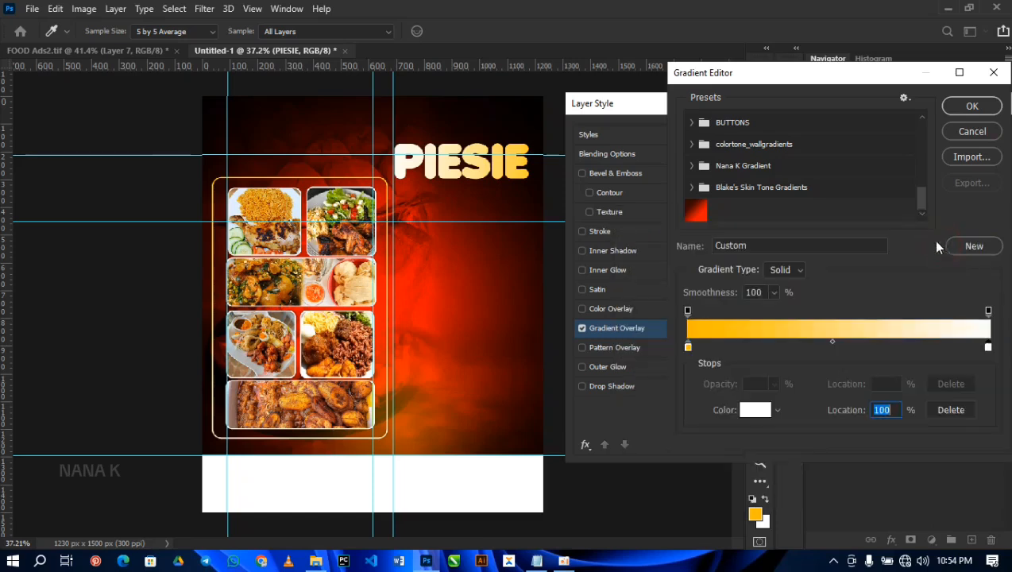
click(968, 106)
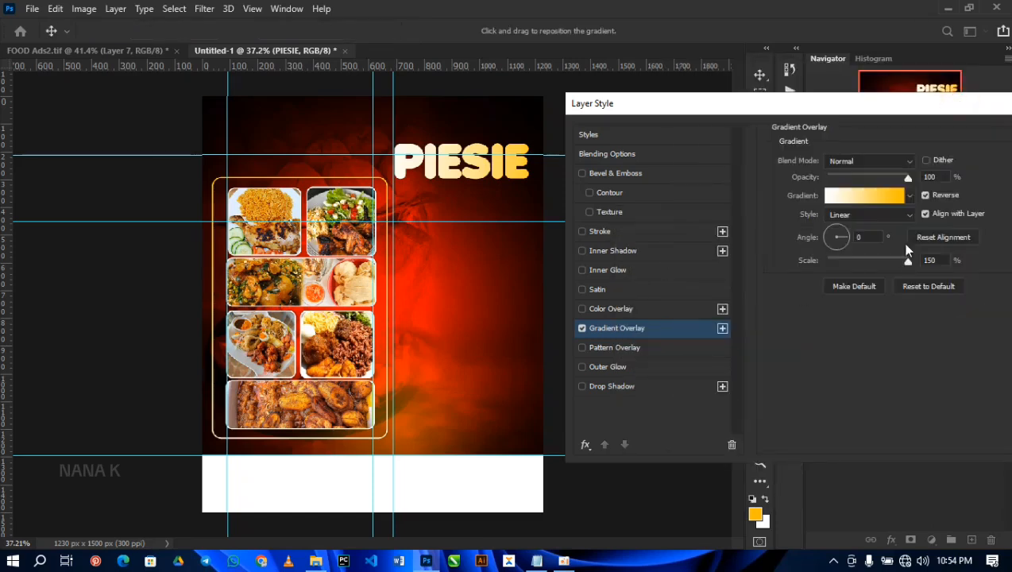
Step: Compare the PIESIE gradient with and without Reverse, keep Reverse enabled and apply the layer style
click(926, 195)
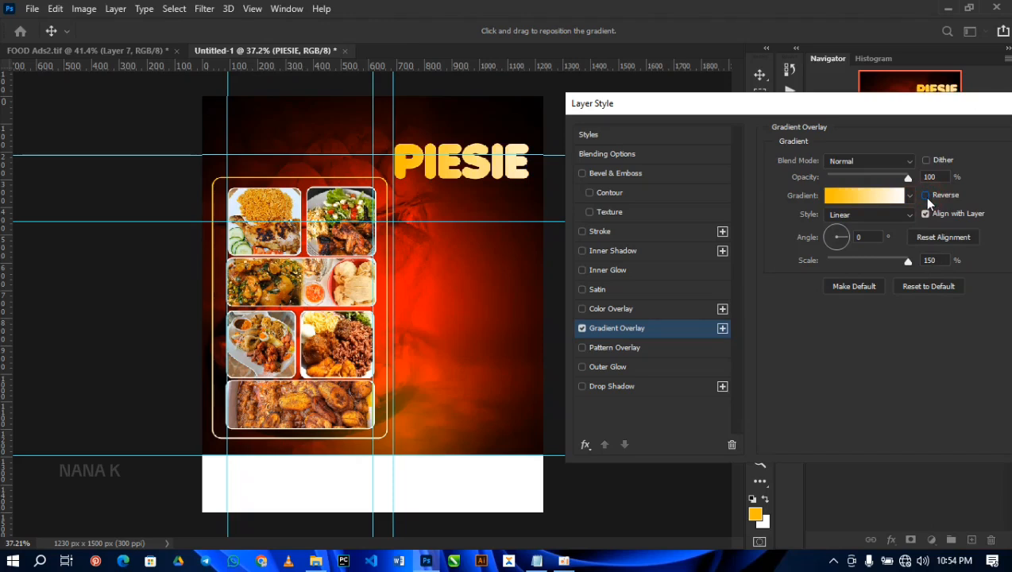
click(925, 195)
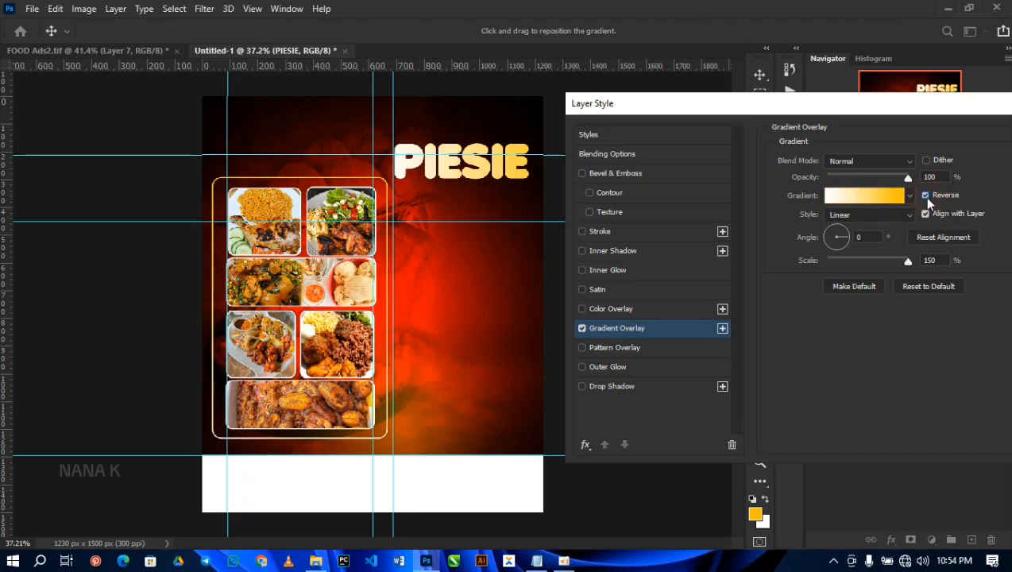
drag(830, 108, 592, 103)
click(827, 130)
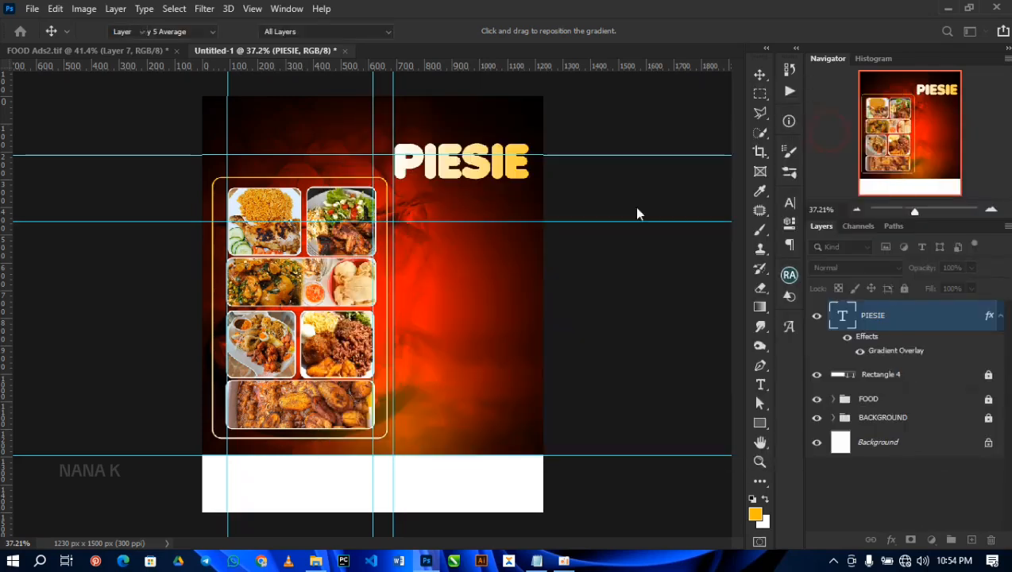
Step: Sketch a small open arch about 53 px wide and 18 px high with the Pen tool above the first I of PIESIE
click(761, 366)
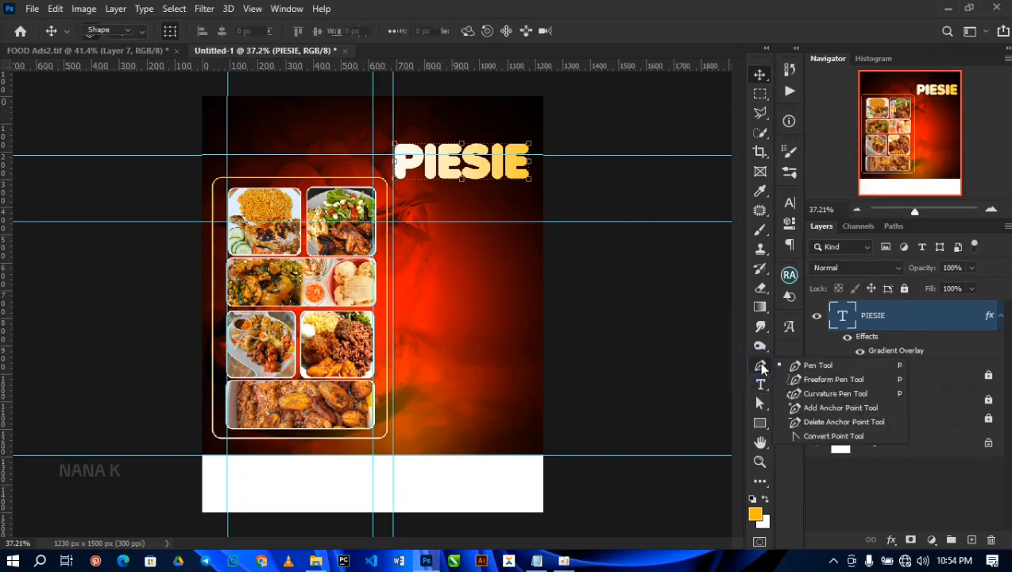
click(796, 367)
click(761, 367)
click(817, 373)
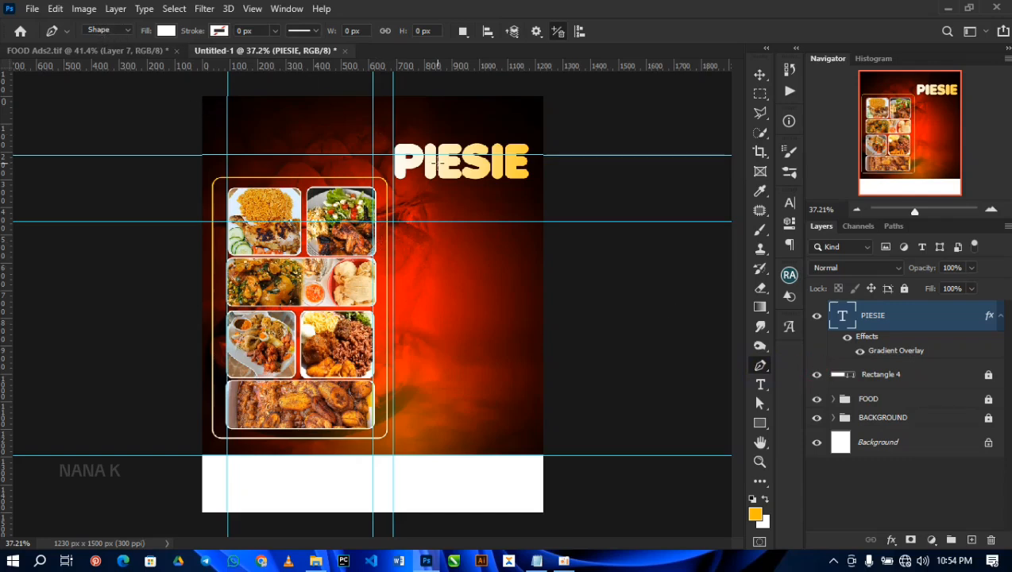
scroll(436, 163, up, 3)
scroll(437, 163, up, 3)
drag(439, 162, 440, 305)
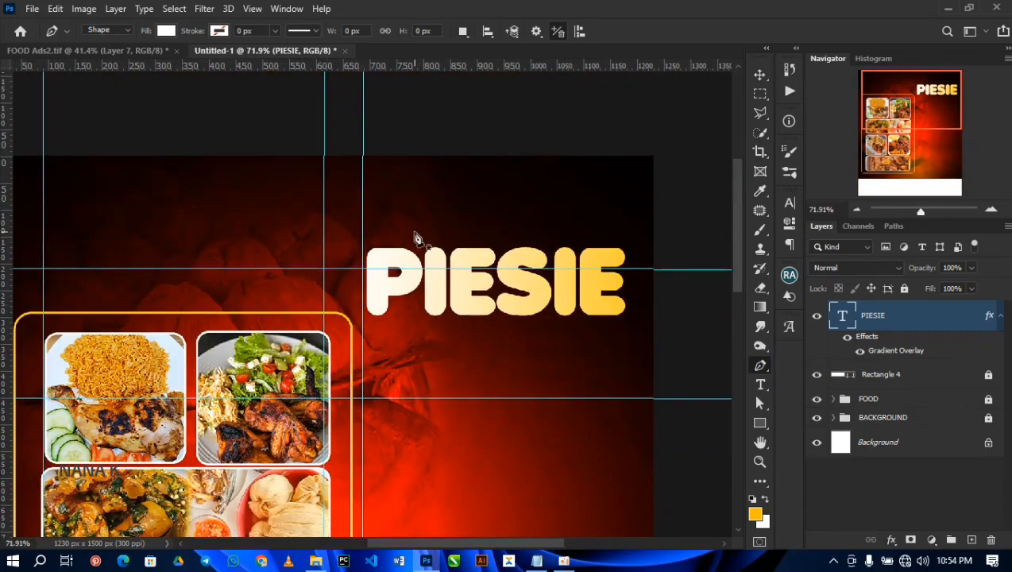
click(414, 232)
drag(443, 232, 454, 255)
drag(457, 258, 458, 256)
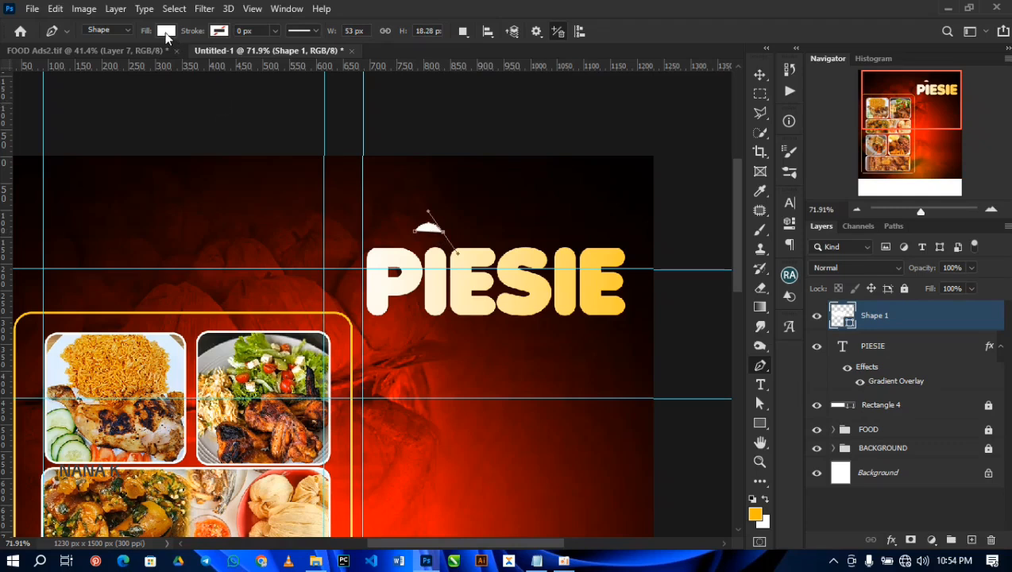
Step: Give the arch no fill and an orange-yellow stroke 8 px wide
click(165, 31)
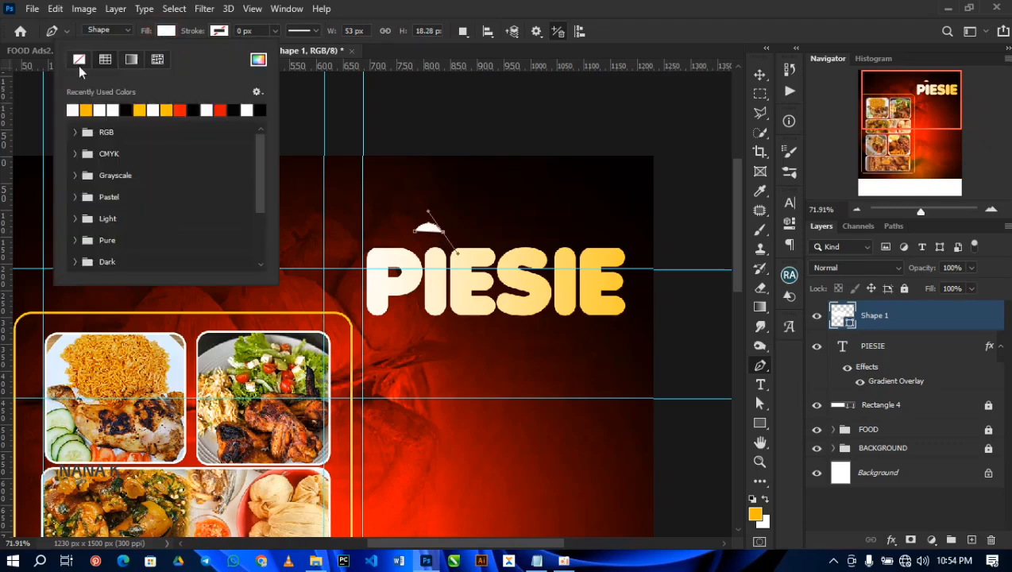
click(78, 61)
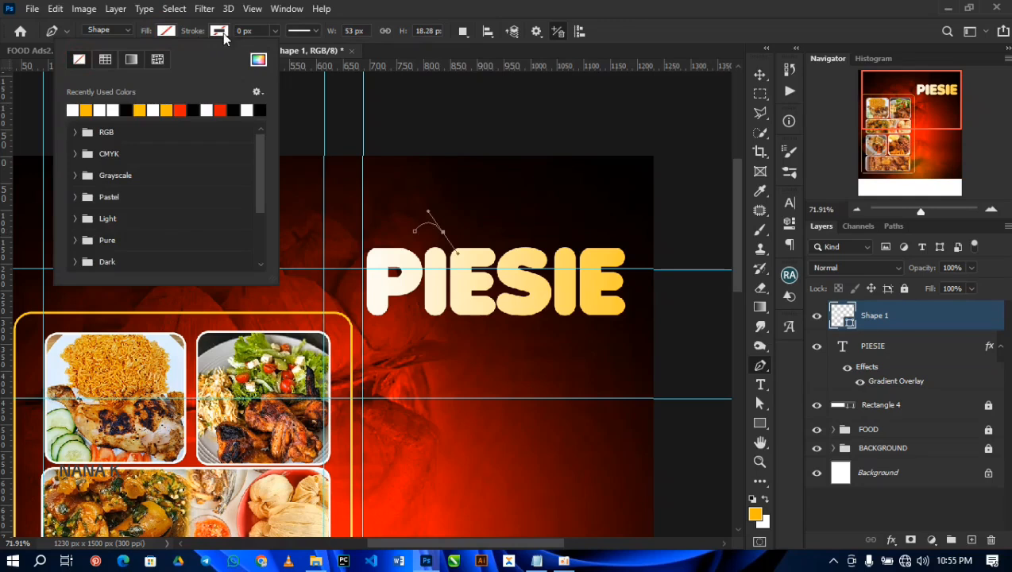
click(223, 36)
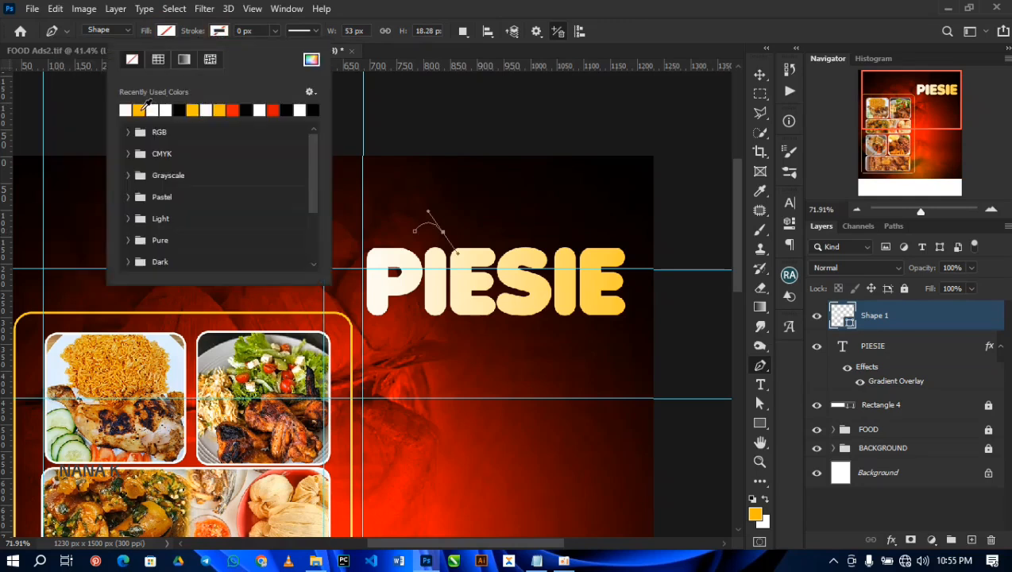
click(194, 109)
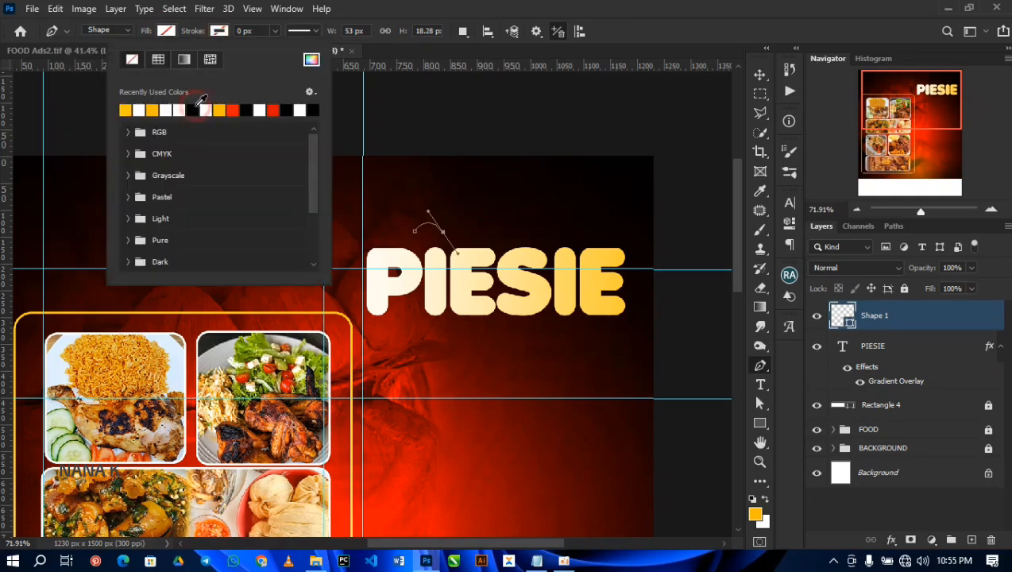
click(272, 31)
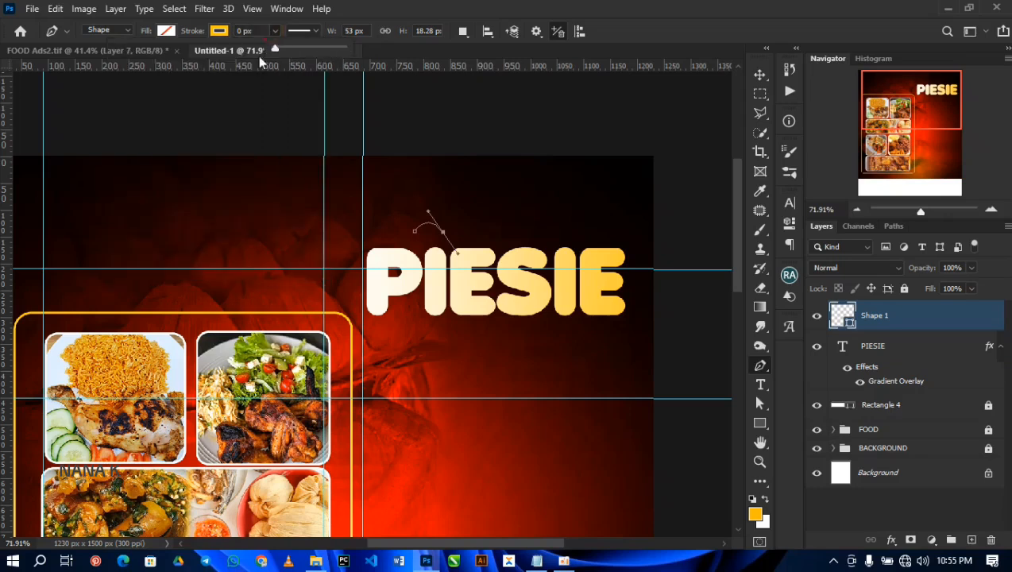
drag(284, 50, 286, 50)
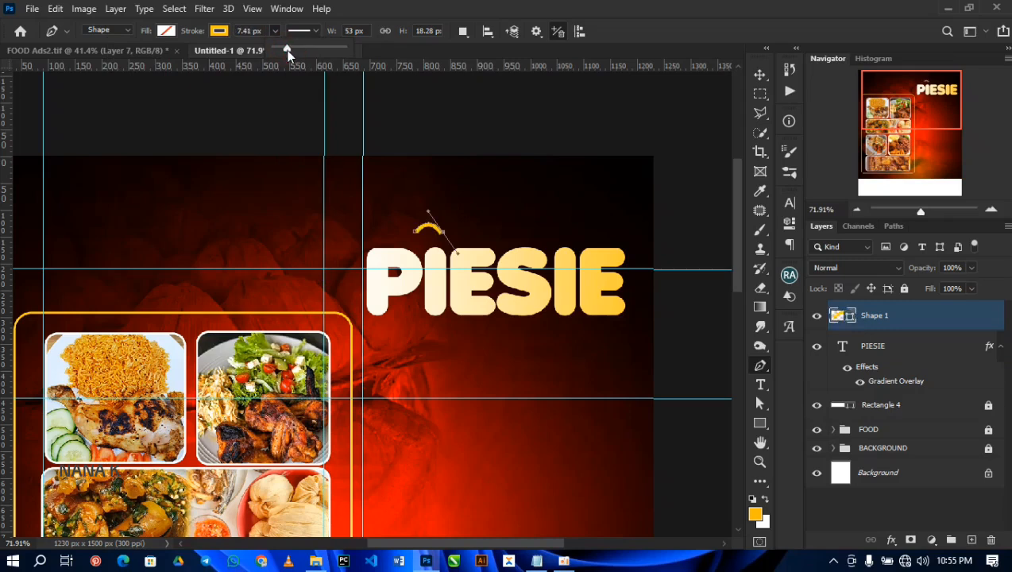
click(238, 30)
text(8)
key(Return)
Step: Move the arch down close above the first I of PIESIE and rotate it slightly until it sits level
key(v)
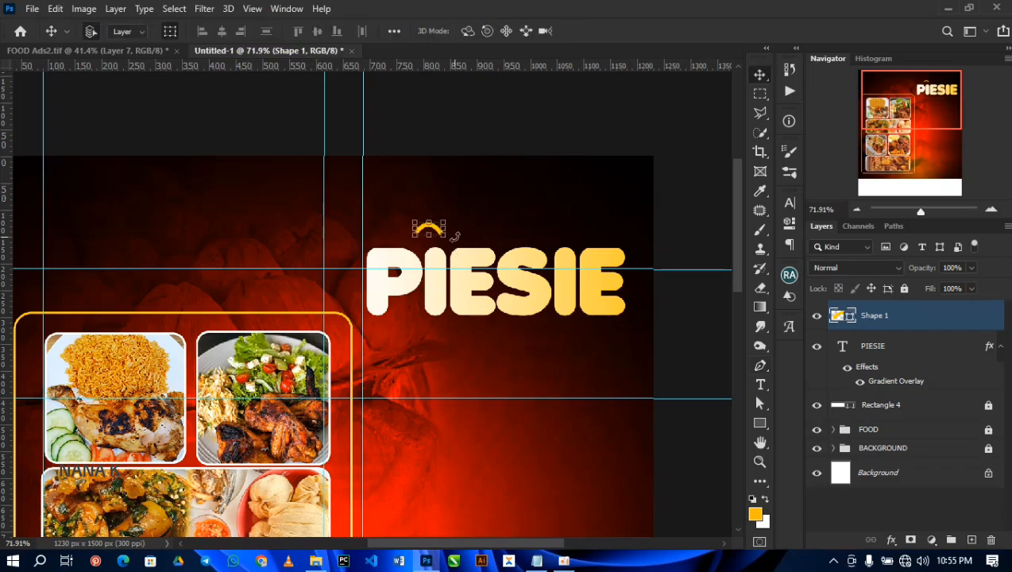
mouse_move(429, 225)
mouse_down()
mouse_move(438, 240)
mouse_move(432, 234)
mouse_up()
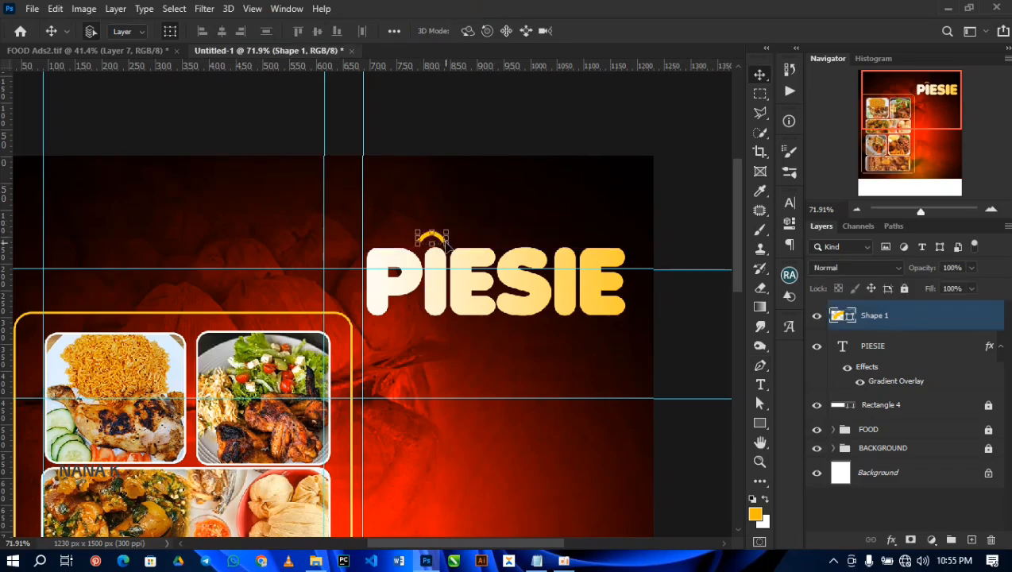
key(ctrl+t)
scroll(445, 245, up, 5)
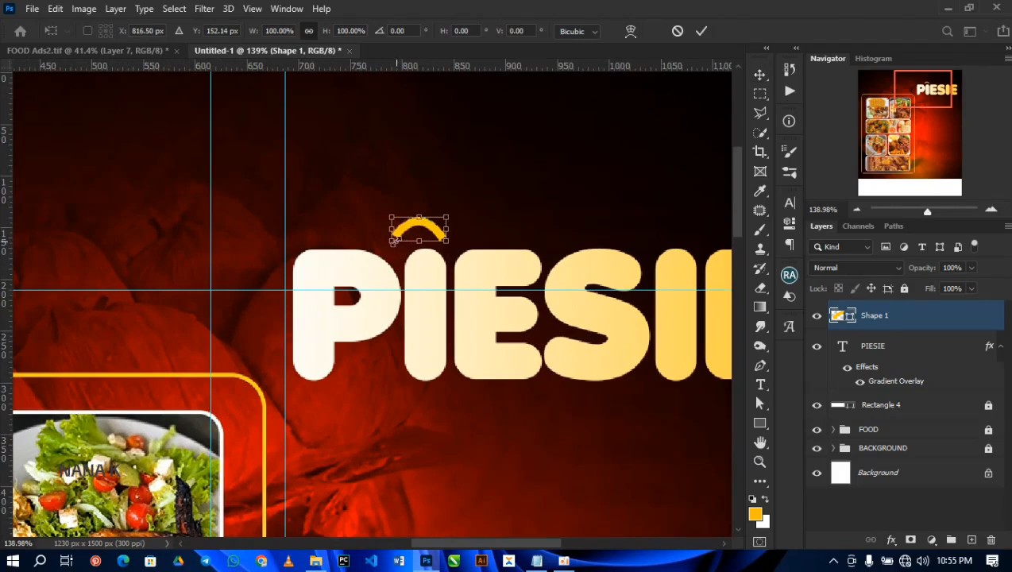
drag(391, 241, 417, 235)
key(Return)
Step: Duplicate the arch beneath the second I of PIESIE, flip the copy vertically and nudge it up against the letter
drag(475, 267, 554, 352)
key(ctrl+j)
key(ctrl+t)
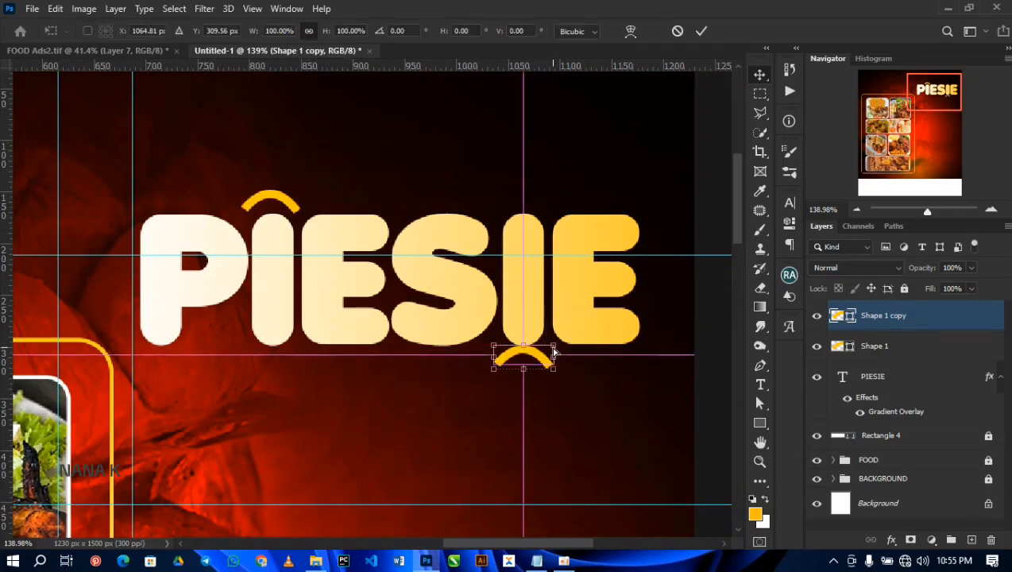
right_click(537, 359)
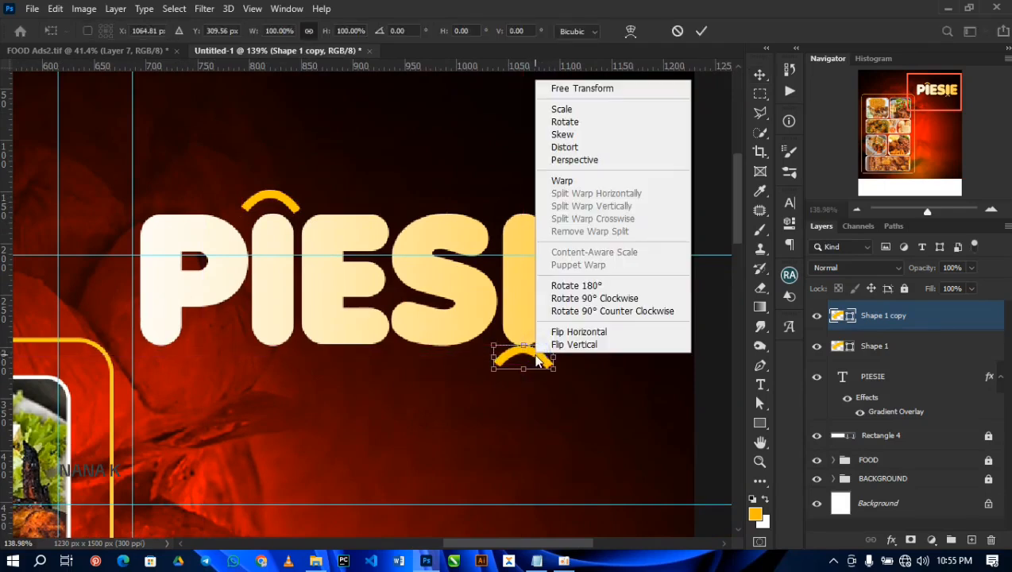
click(556, 343)
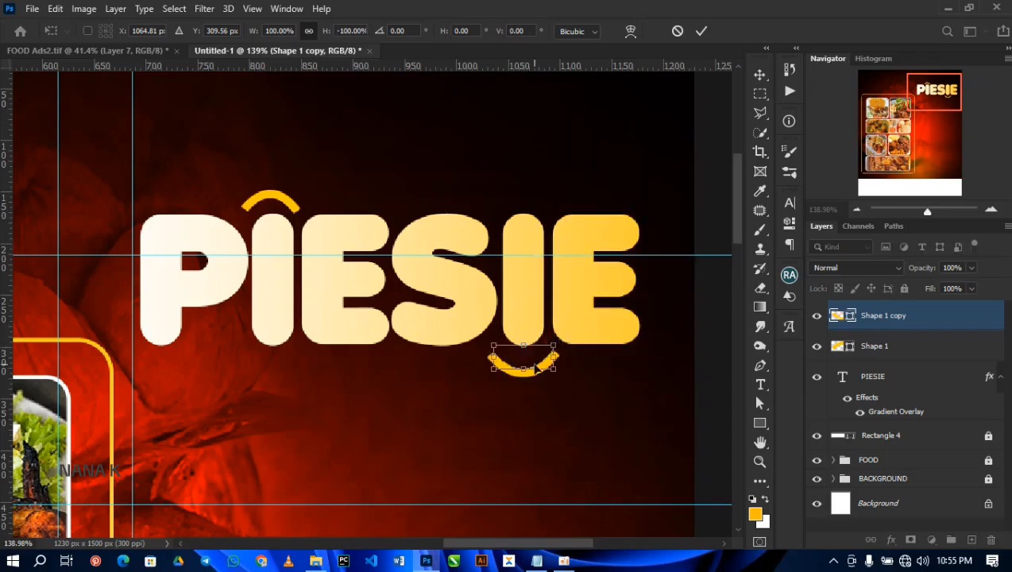
drag(540, 367, 539, 358)
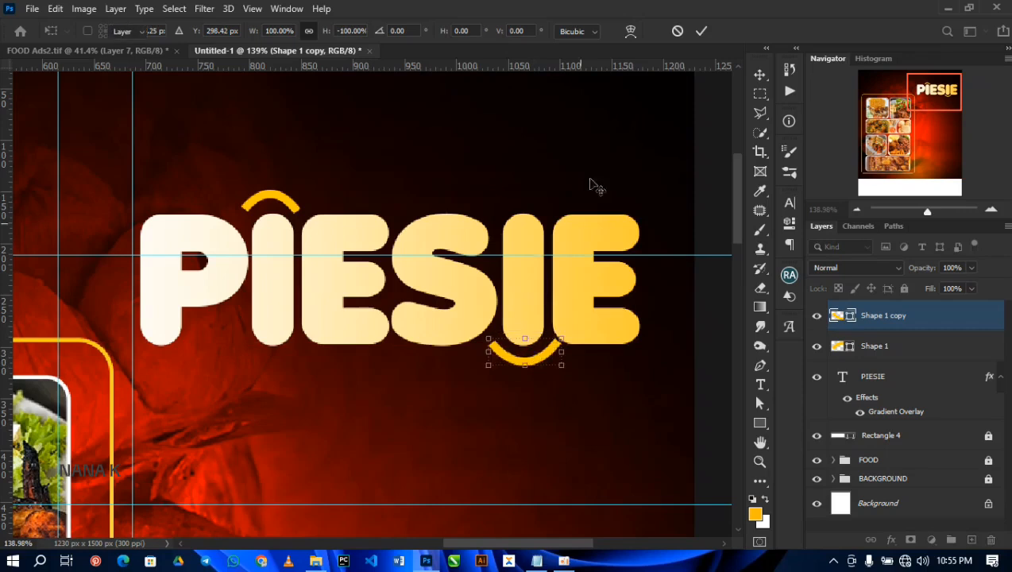
key(Return)
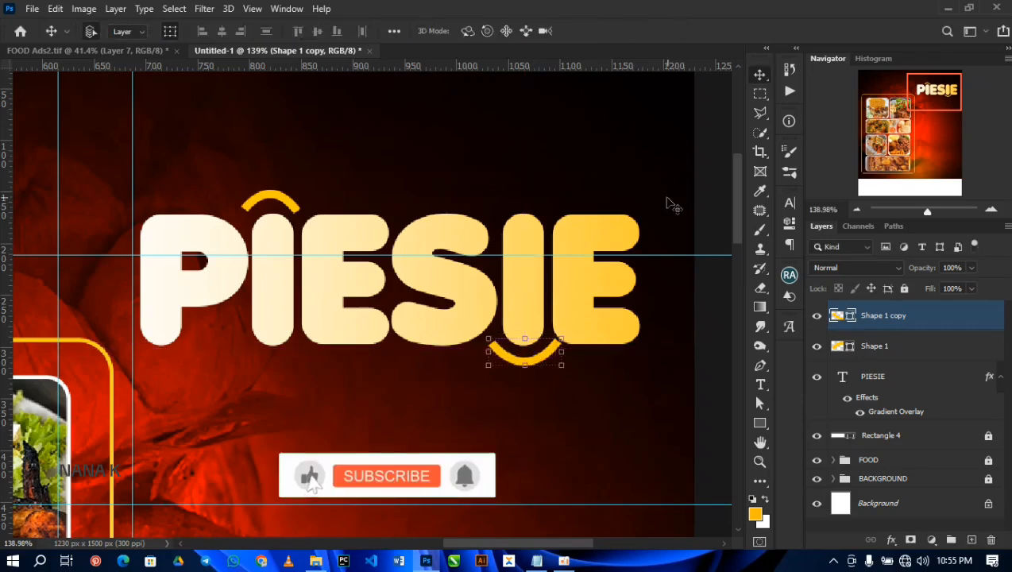
ctrl+click(654, 174)
Step: Draw a white rectangle about 413 by 106 px below PIESIE and lower it so its bottom edge meets the second horizontal guide
key(ctrl+0)
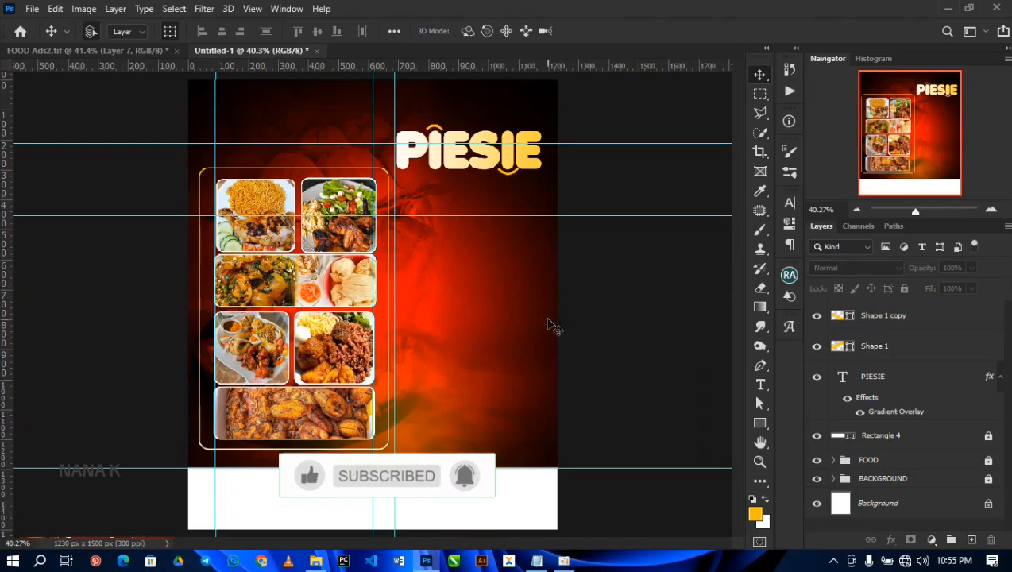
click(753, 420)
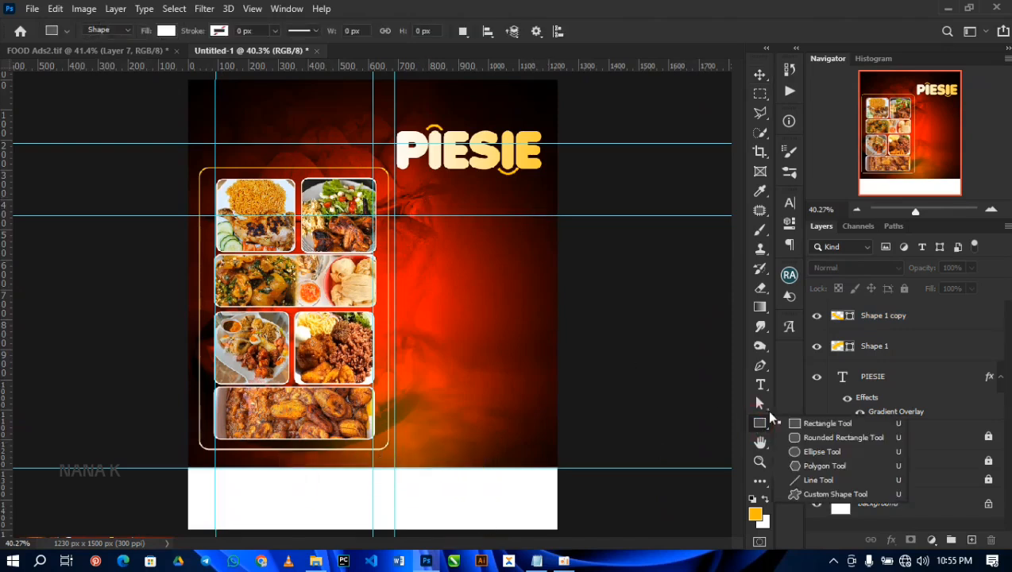
click(798, 422)
drag(411, 176, 534, 207)
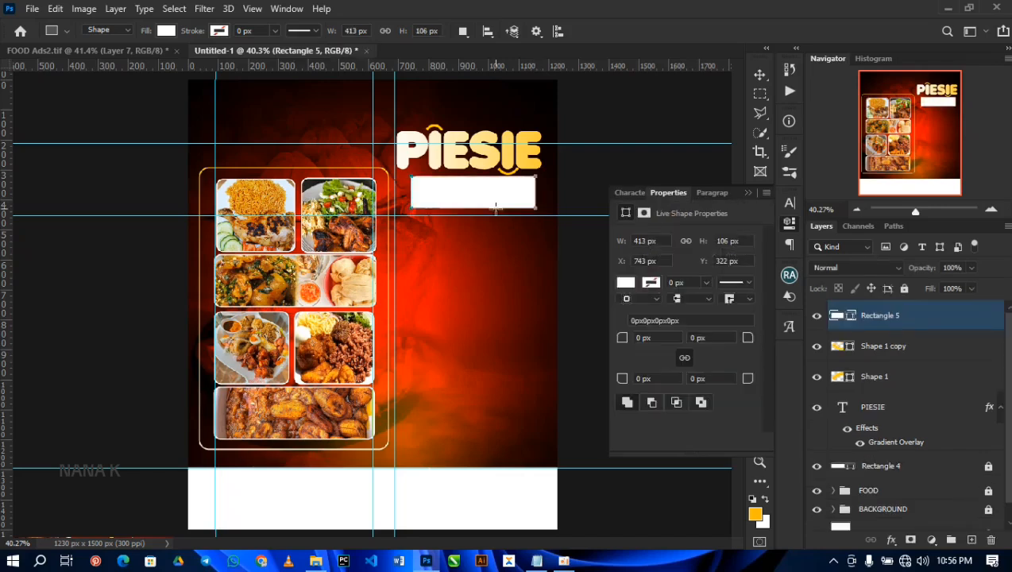
key(v)
drag(469, 189, 472, 202)
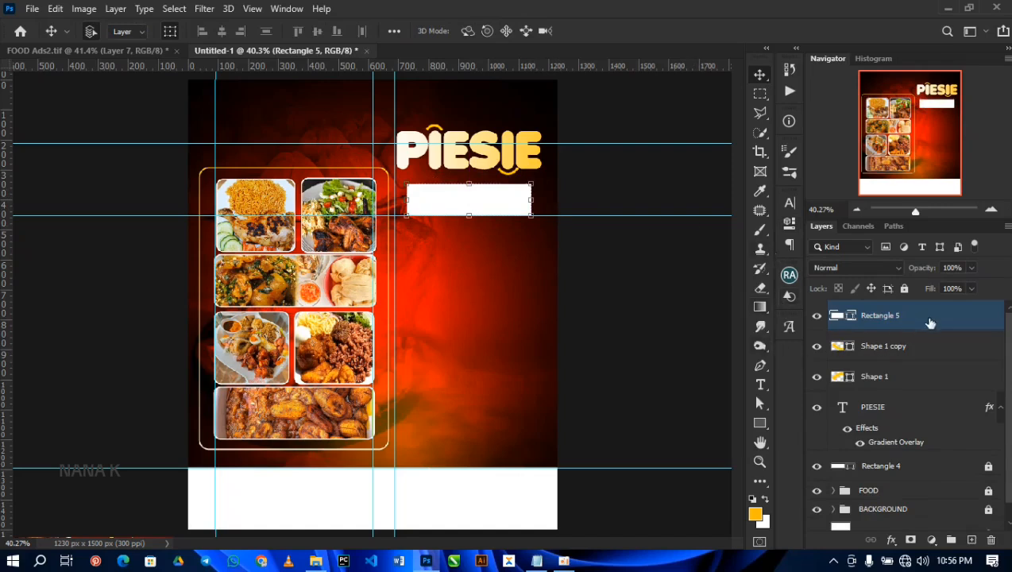
Step: Add a gradient overlay to the white rectangle below PIESIE using the dark-to-bright green gradient preset
click(891, 541)
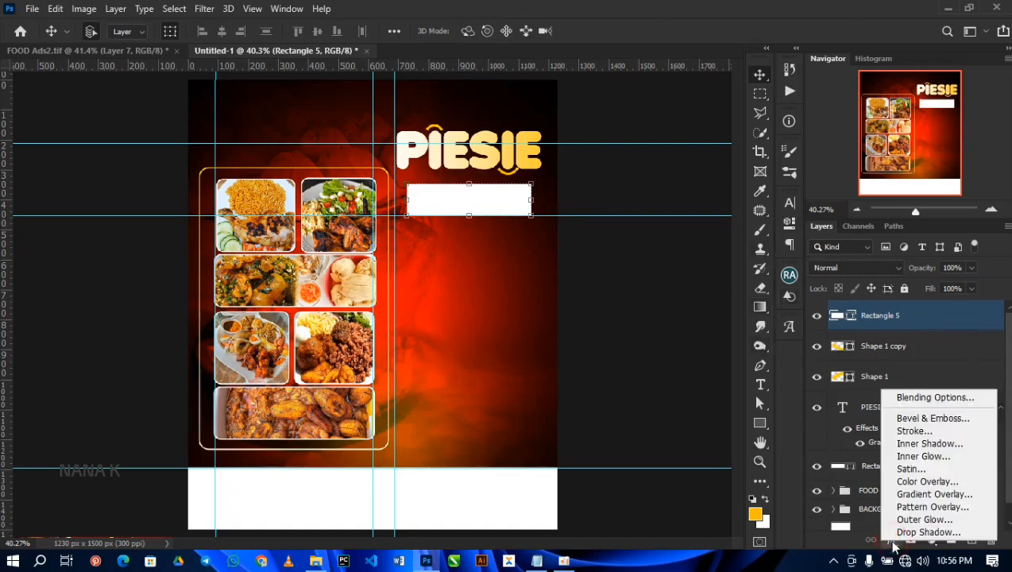
click(912, 494)
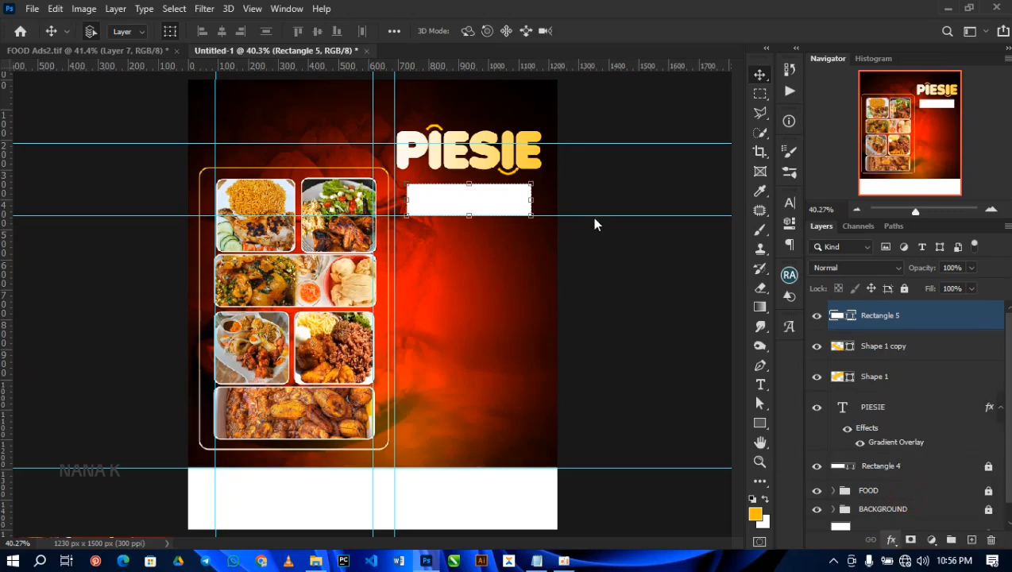
click(608, 189)
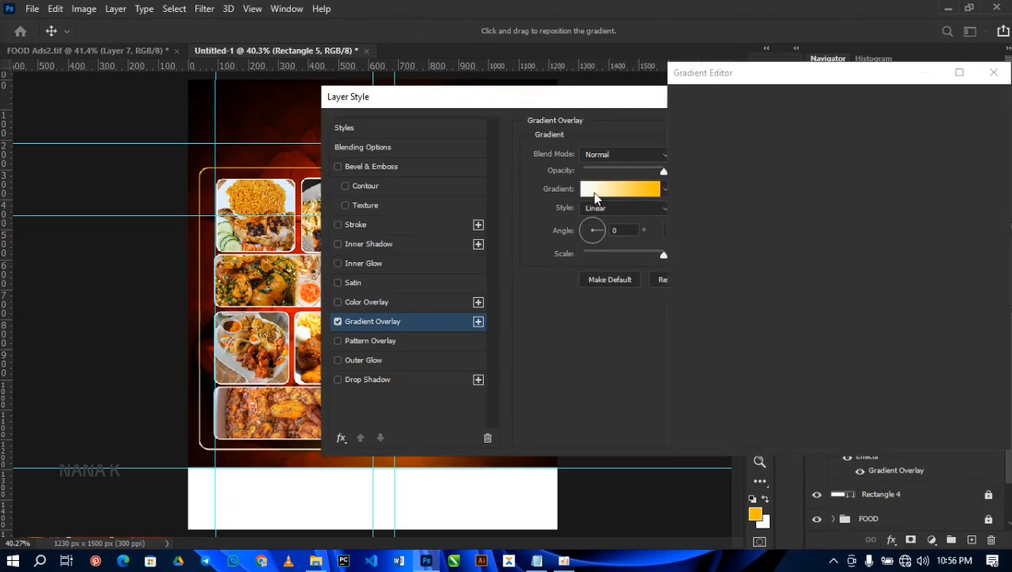
scroll(744, 218, down, 1)
scroll(745, 218, down, 6)
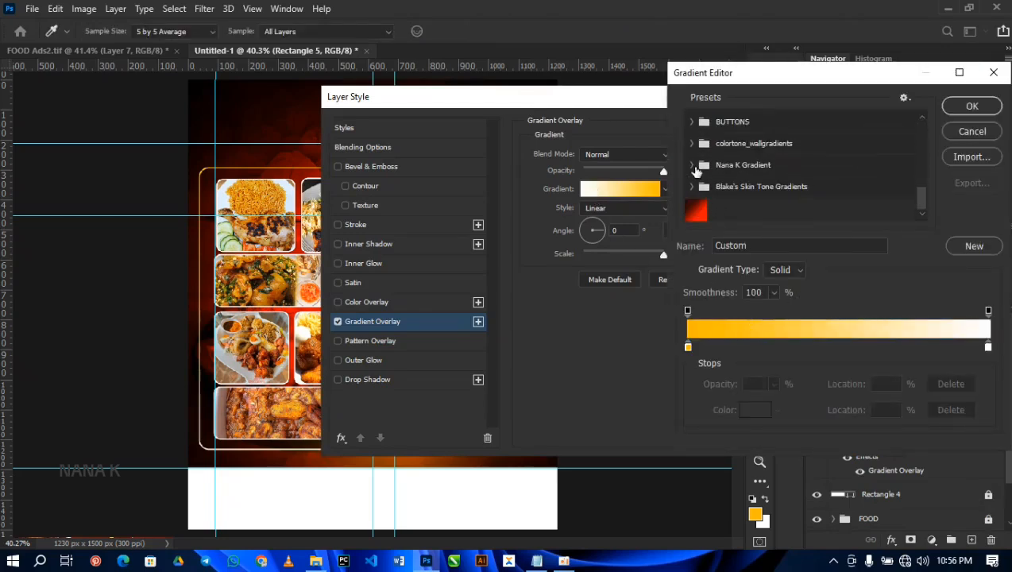
click(692, 164)
scroll(847, 161, down, 3)
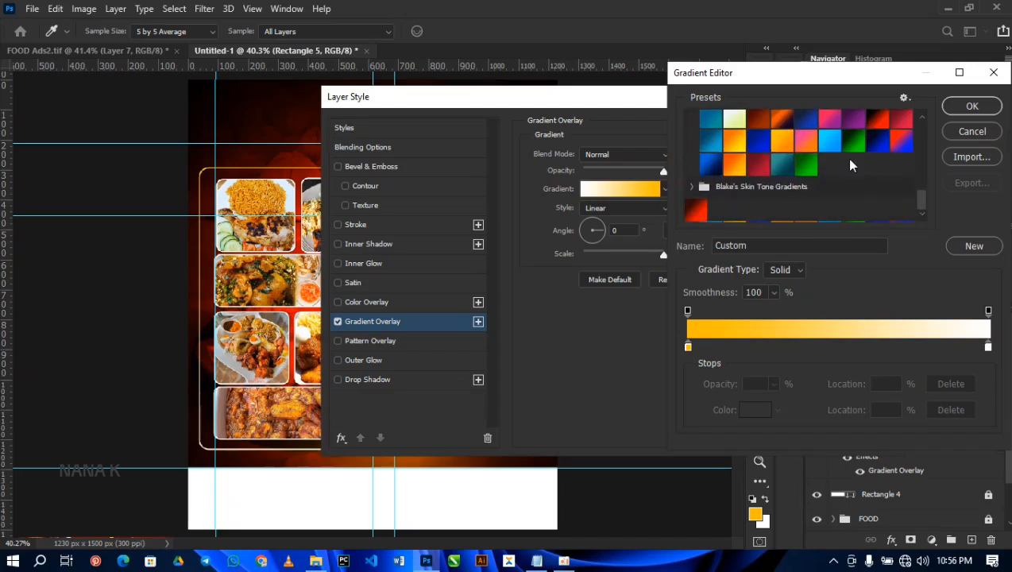
click(850, 147)
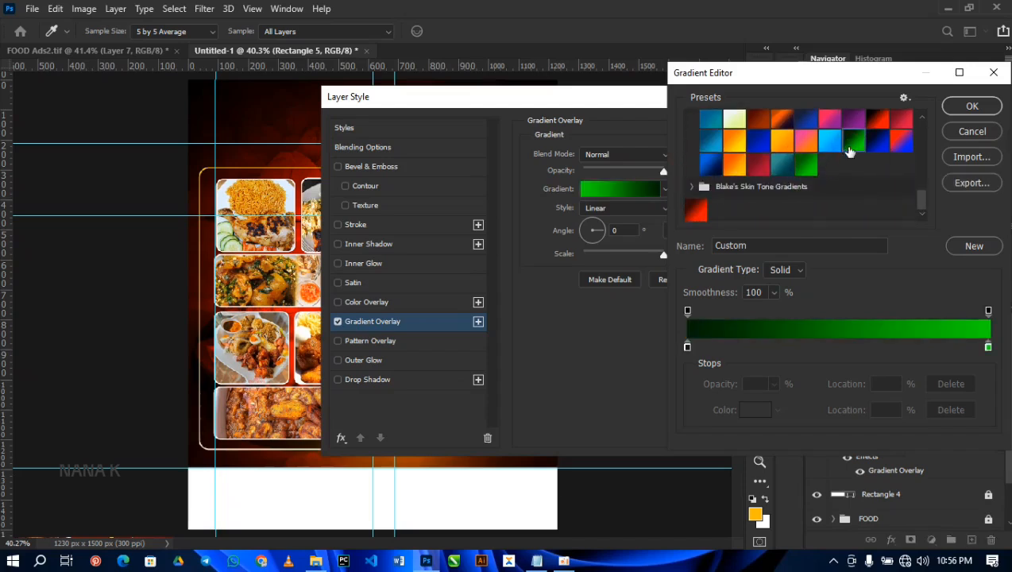
Step: Check both color stops of the green gradient, keeping 002504 at the start and 0cff00 at the end, and accept the gradient
click(686, 347)
click(754, 409)
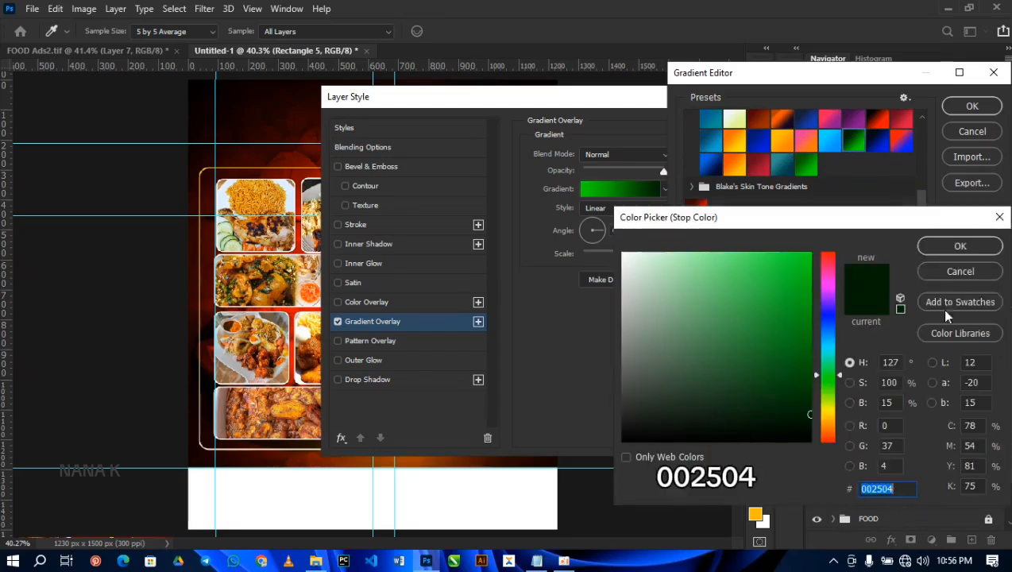
click(961, 247)
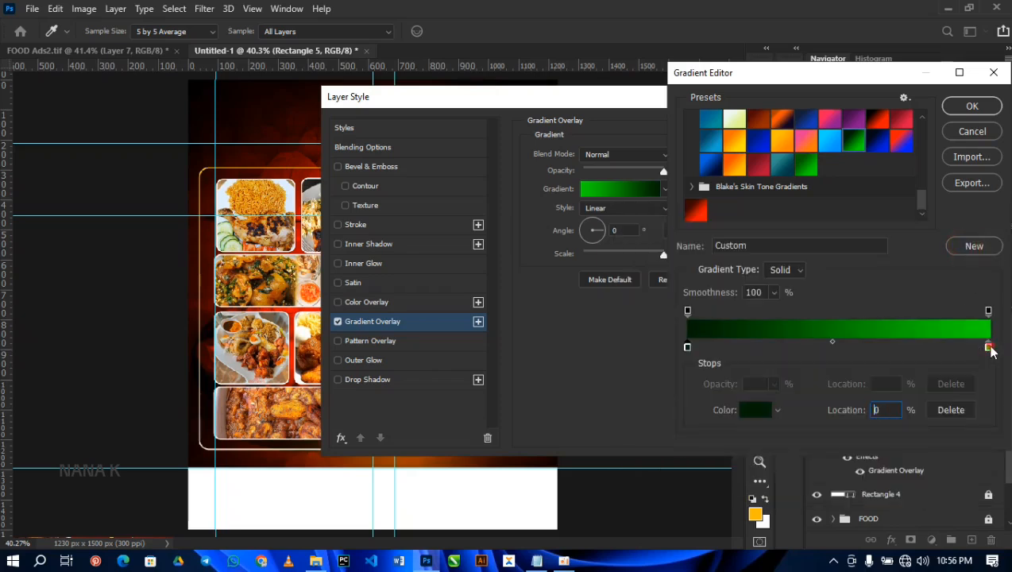
click(987, 346)
click(764, 418)
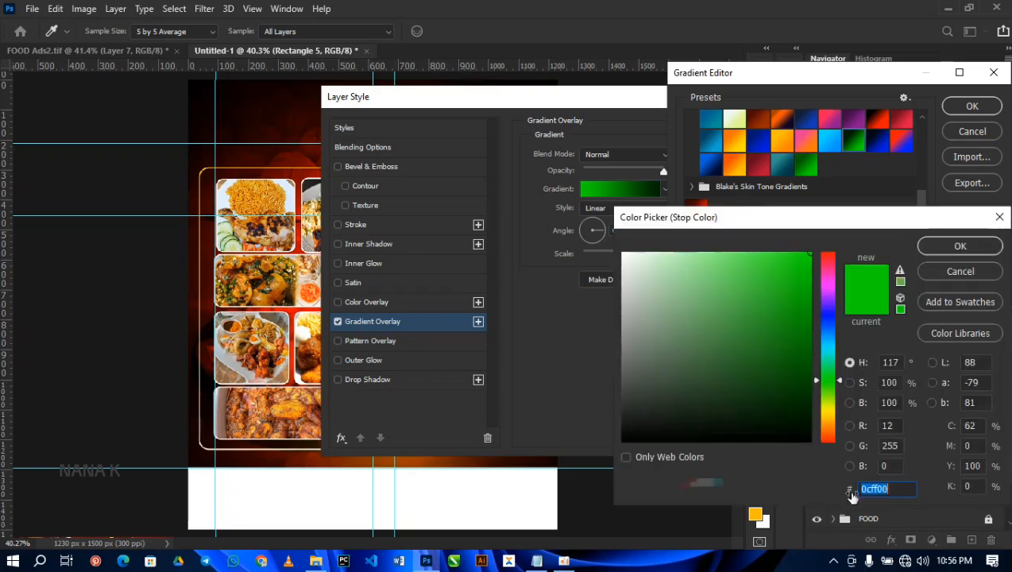
click(957, 247)
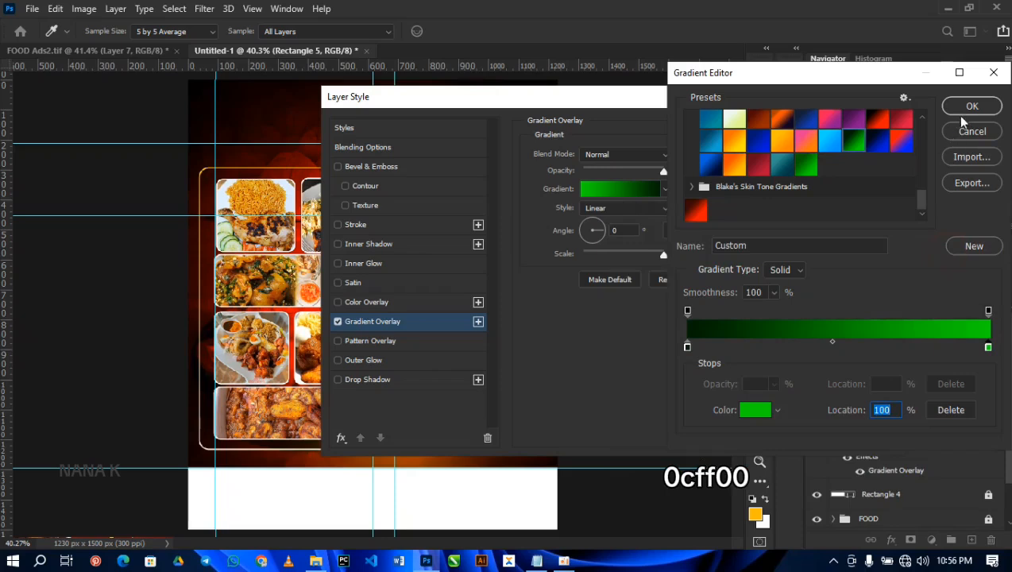
click(962, 116)
Step: Turn off Reverse for the gradient overlay, keep the Linear style and apply the layer style
drag(696, 102, 699, 268)
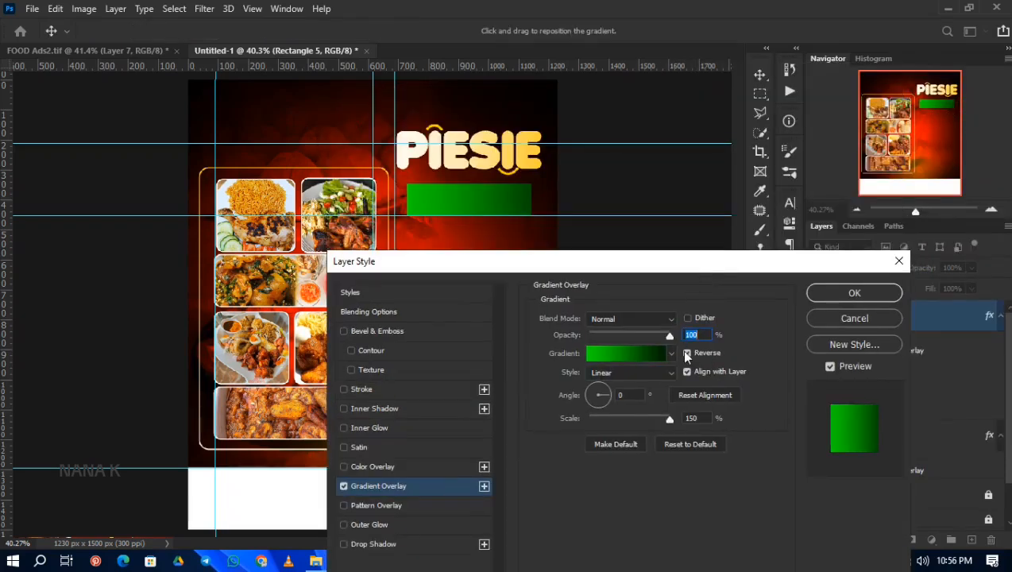
click(687, 354)
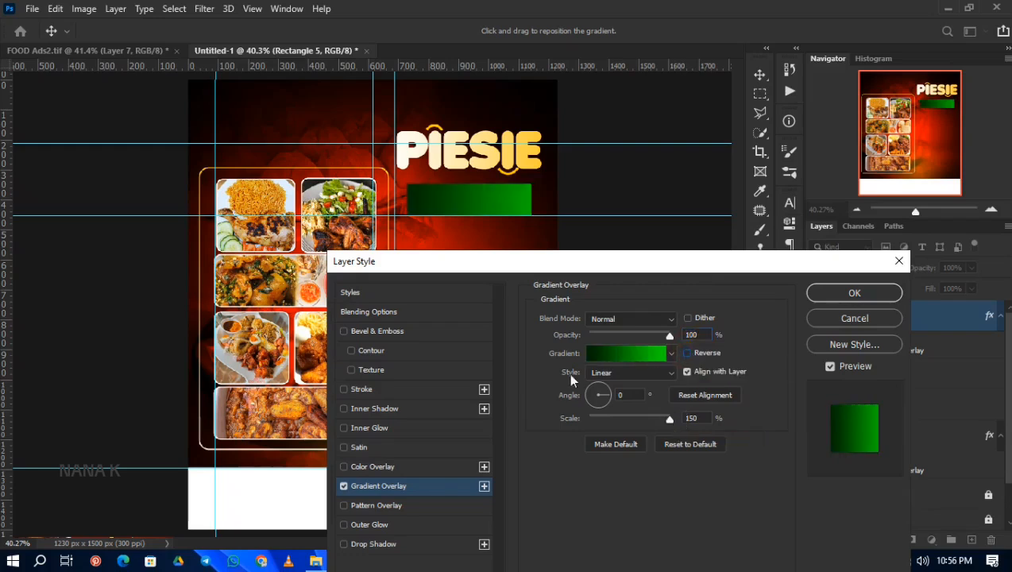
click(629, 372)
click(627, 382)
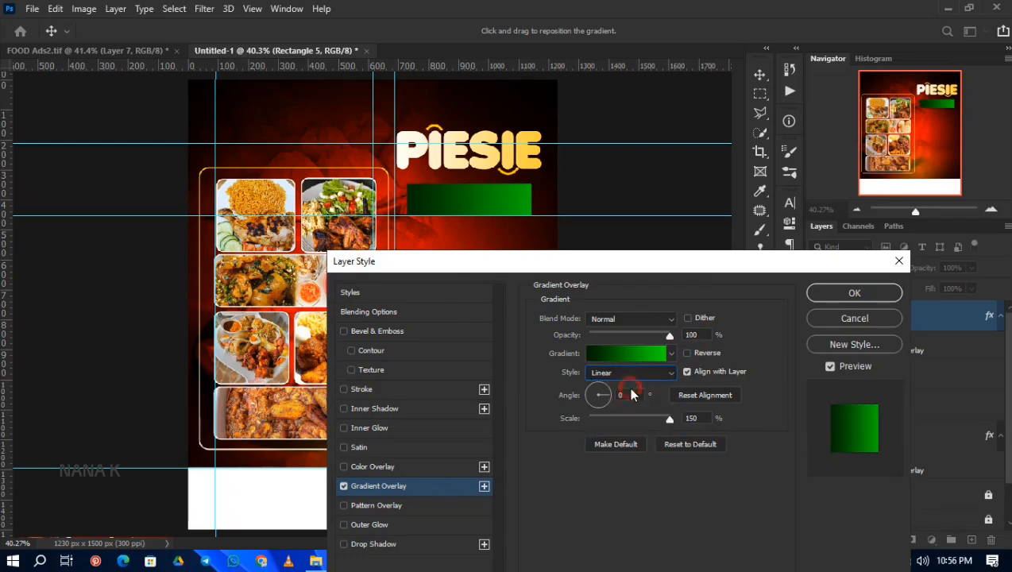
click(853, 294)
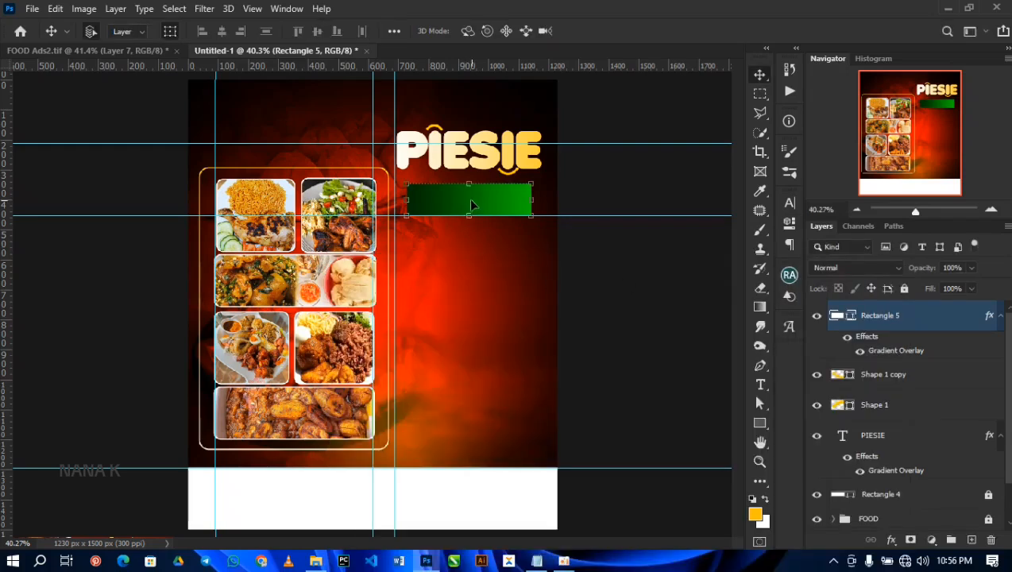
Step: Resize the green rectangle to about 443 by 95 px, slightly shorter and wider beneath PIESIE
key(ctrl+t)
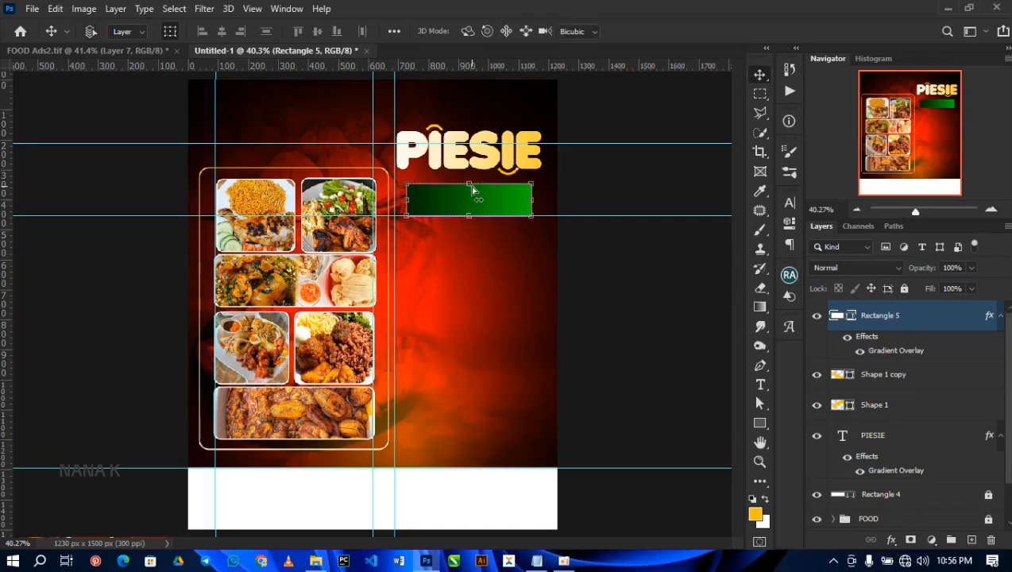
mouse_move(471, 183)
mouse_down()
mouse_move(471, 159)
mouse_move(471, 189)
mouse_move(482, 197)
mouse_up()
key(Return)
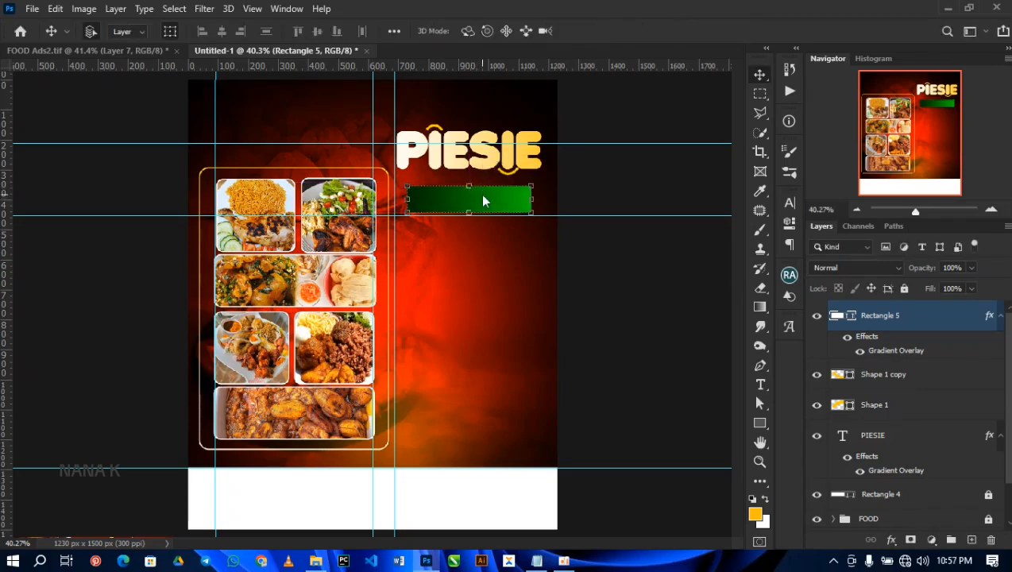
click(531, 213)
drag(531, 213, 537, 214)
key(Return)
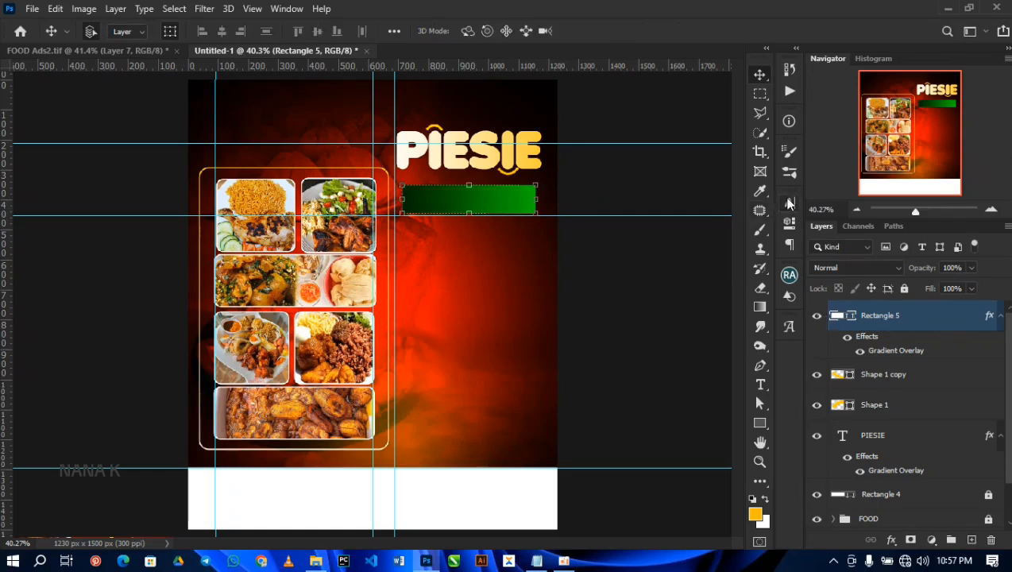
Step: Round the green rectangle's corners with a 10 px radius
click(789, 224)
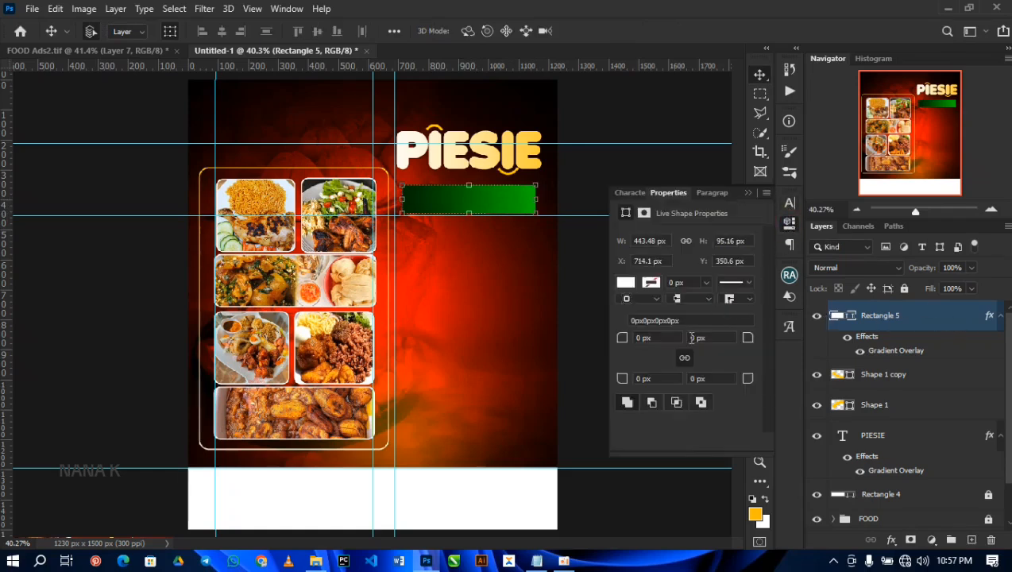
click(659, 336)
drag(629, 336, 656, 337)
text(10)
key(Return)
click(572, 273)
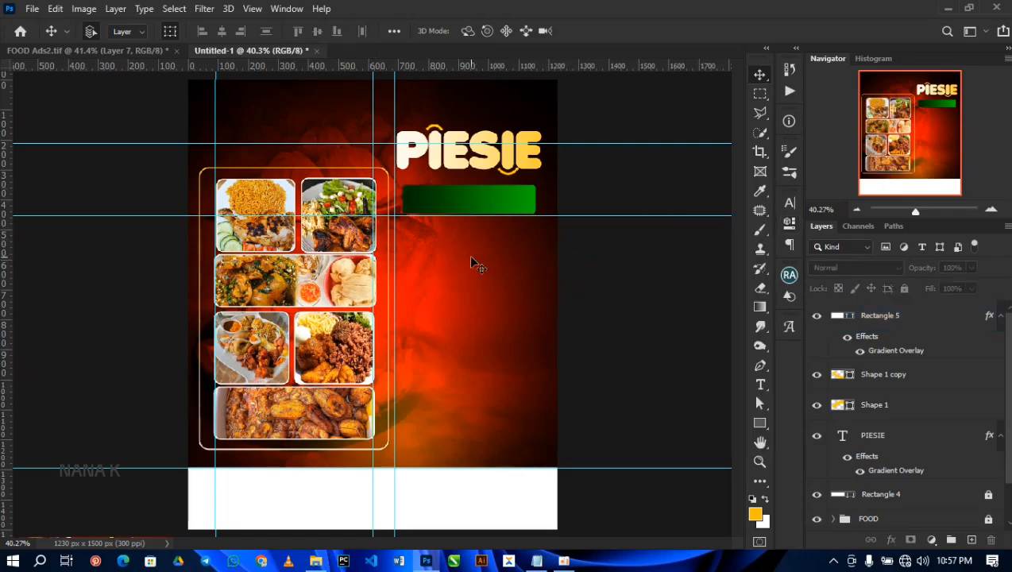
Step: Copy SPECIAL FOOD from the Notepad text file into a new text layer and place it over the green rectangle
click(759, 387)
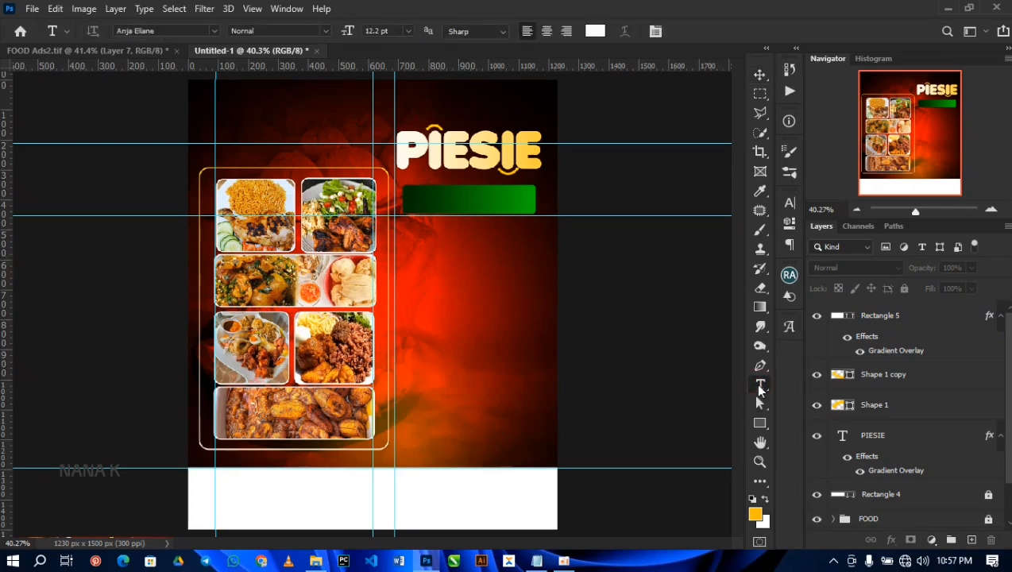
click(412, 266)
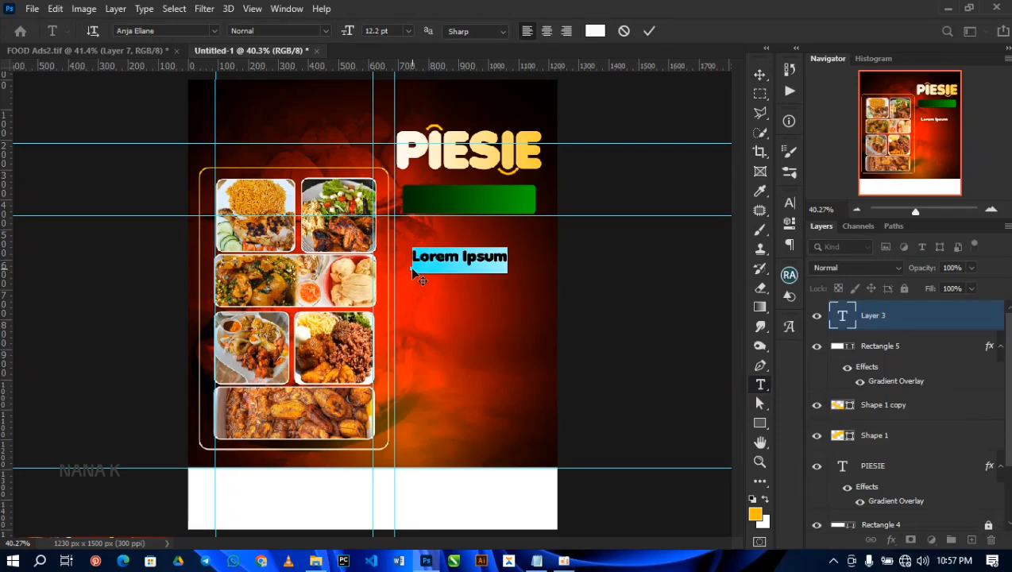
click(536, 560)
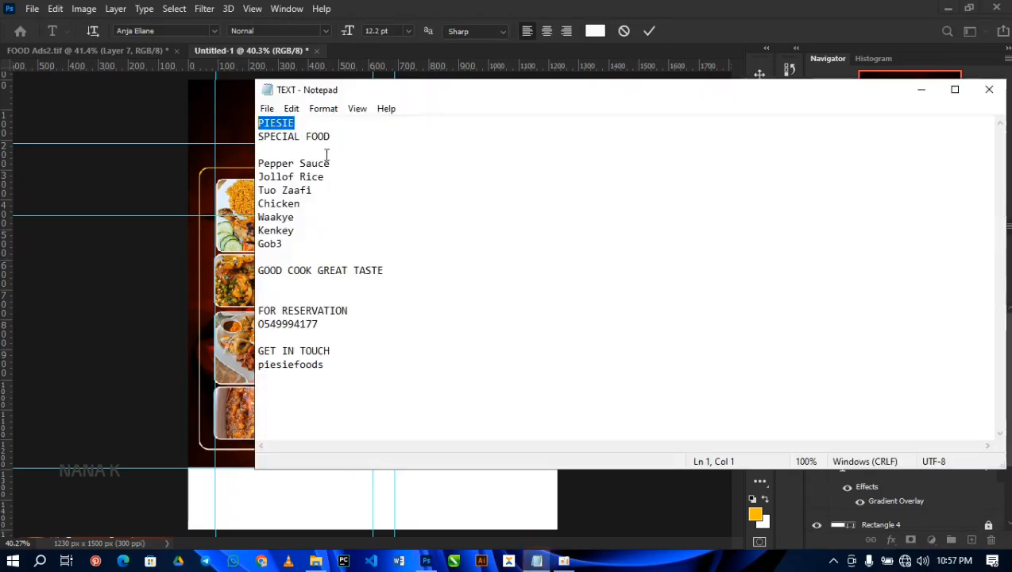
click(334, 137)
drag(334, 137, 258, 137)
key(ctrl+c)
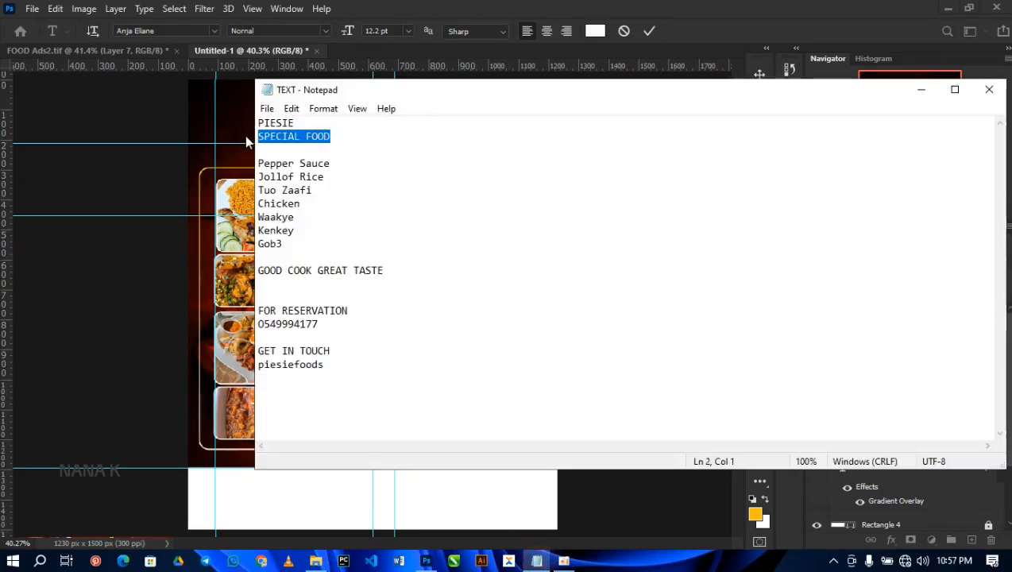
click(245, 133)
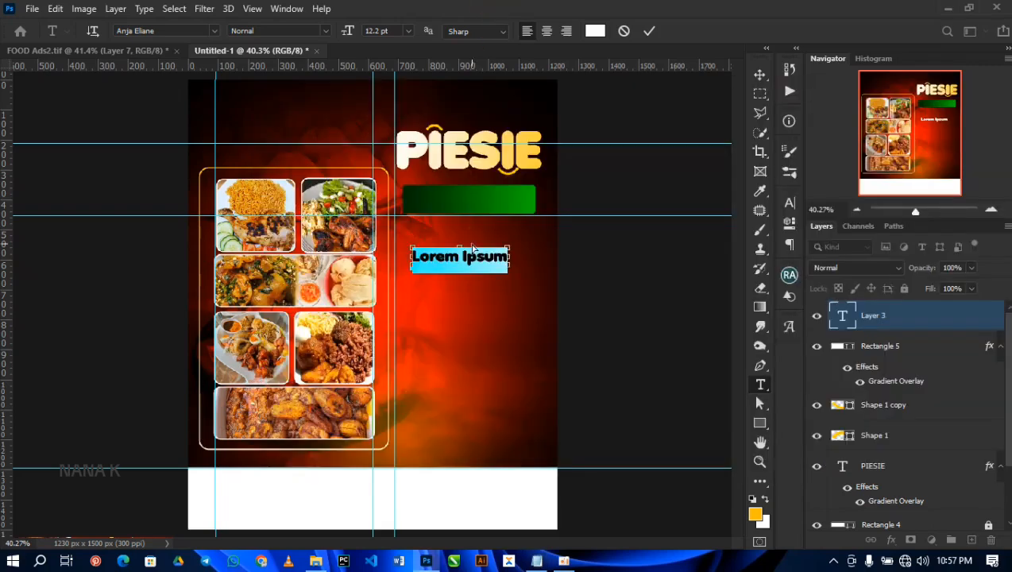
key(ctrl+v)
drag(524, 285, 533, 231)
click(649, 31)
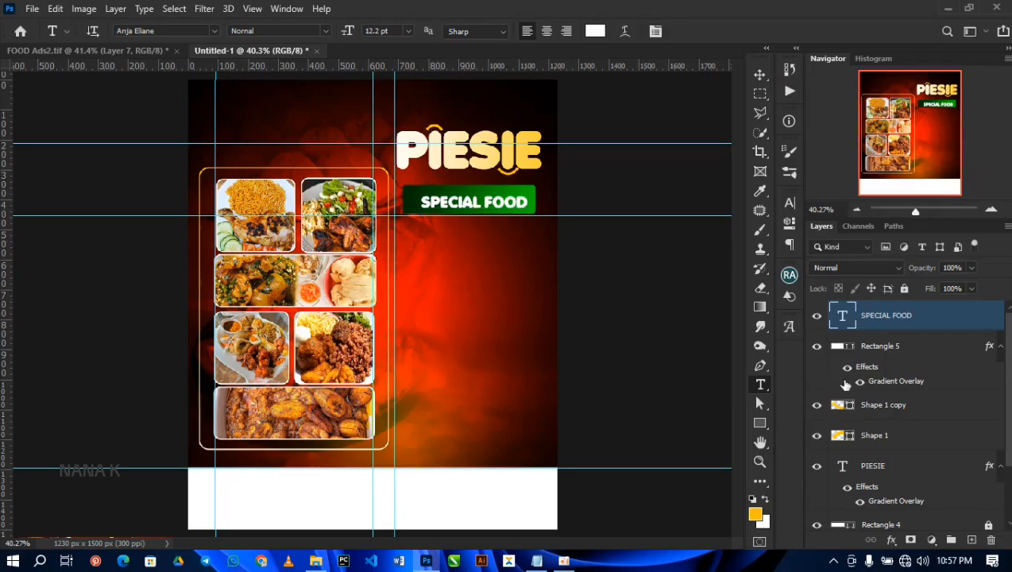
Step: Change the SPECIAL FOOD text to the Mont Heavy DEMO font with a 0 pt baseline shift
click(788, 207)
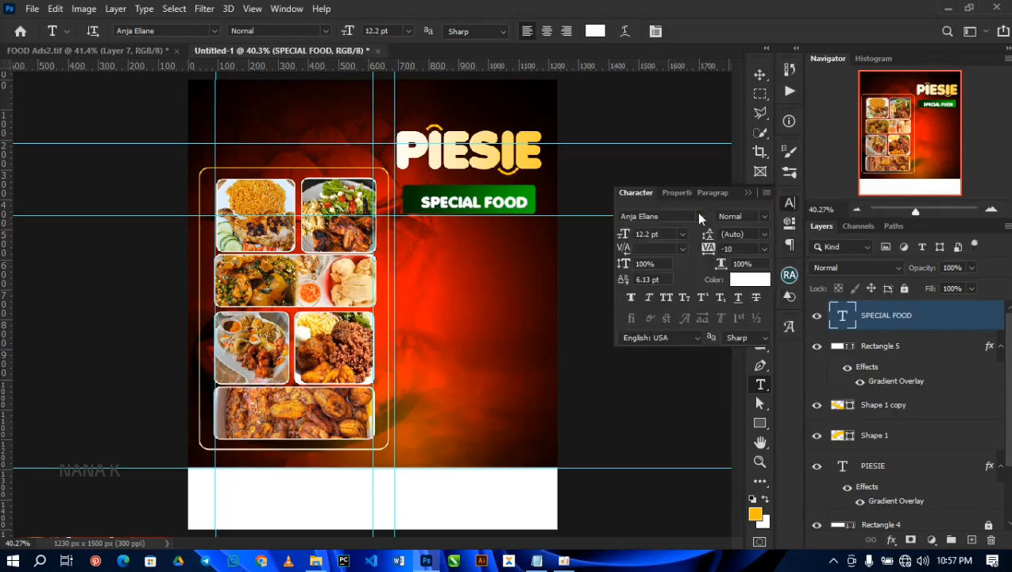
click(699, 216)
click(701, 267)
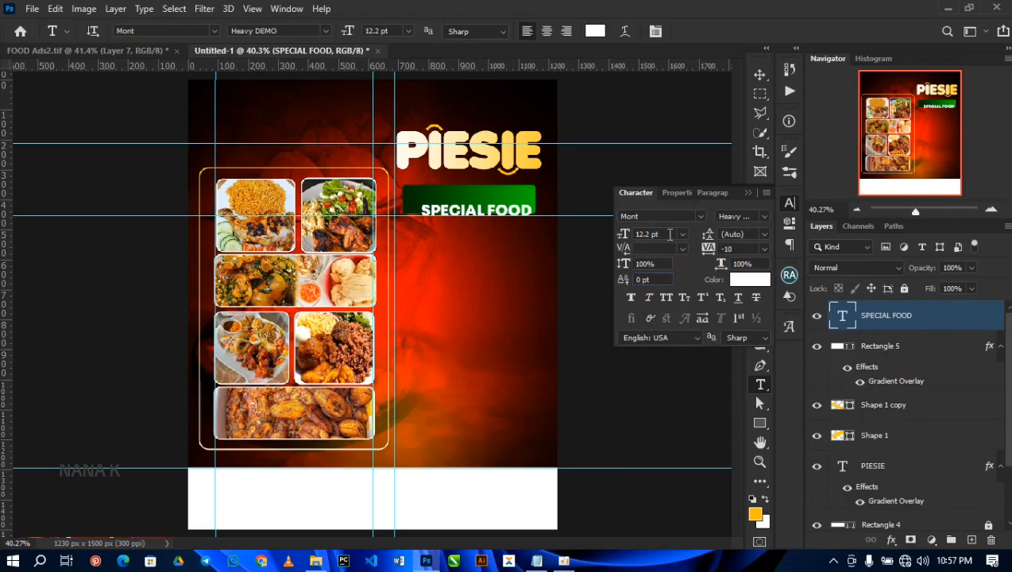
Step: Scale the SPECIAL FOOD text to about 105% and center it inside the green rectangle
key(v)
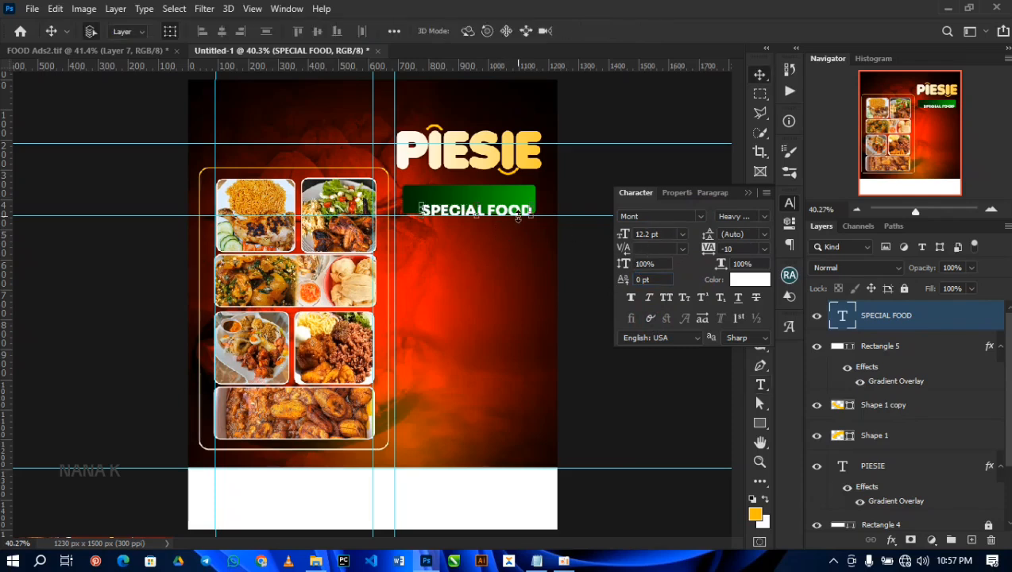
drag(515, 212, 530, 203)
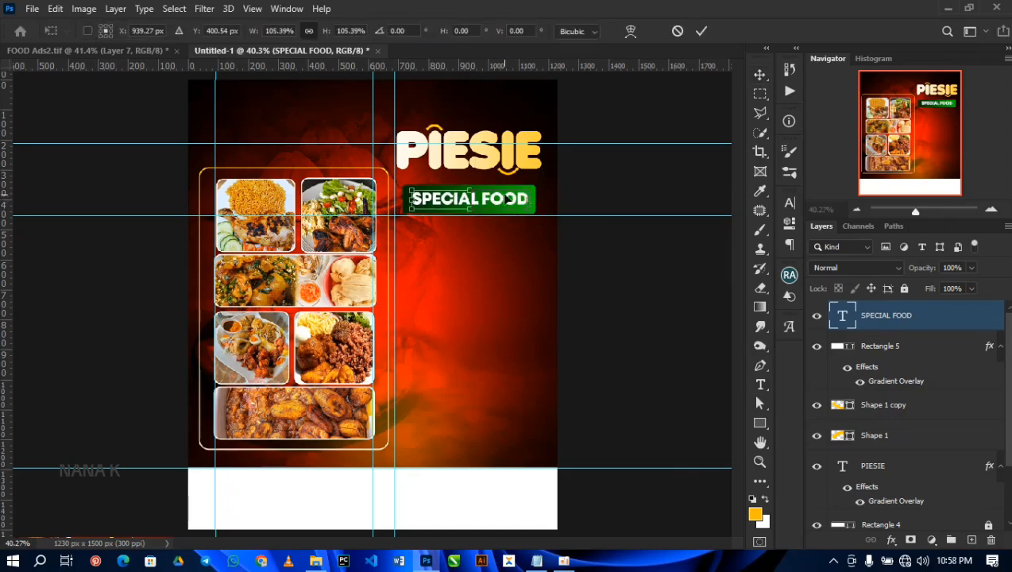
key(Return)
click(611, 207)
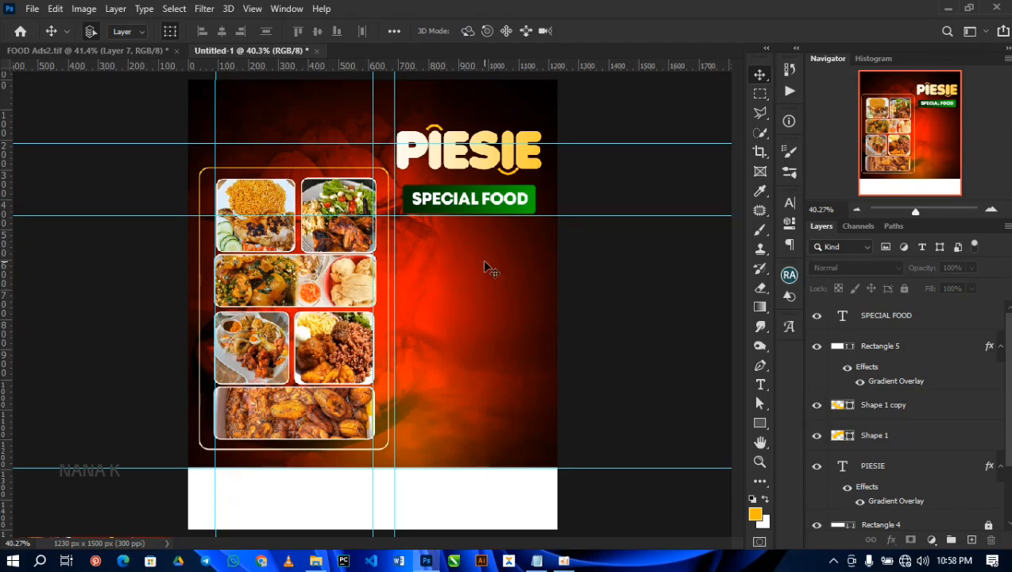
Step: Group the PIESIE title, arches, green rectangle and SPECIAL FOOD text as NAME and lock the group
key(ctrl+g)
double_click(874, 309)
text(NAME)
key(Return)
click(904, 288)
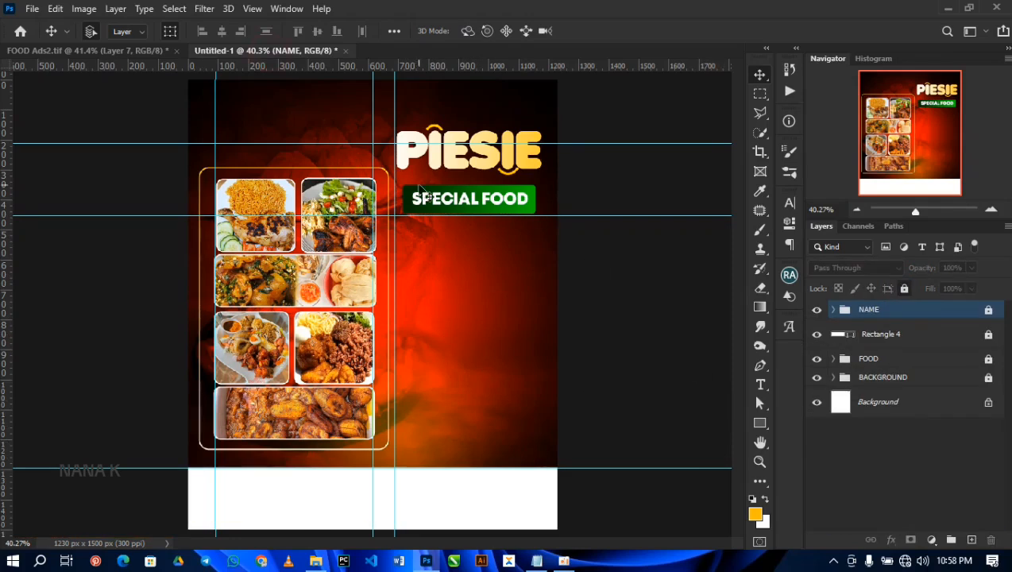
Step: Unlock the NAME group, shrink SPECIAL FOOD together with its green rectangle slightly, and nudge both a little to the left
key(ctrl+/)
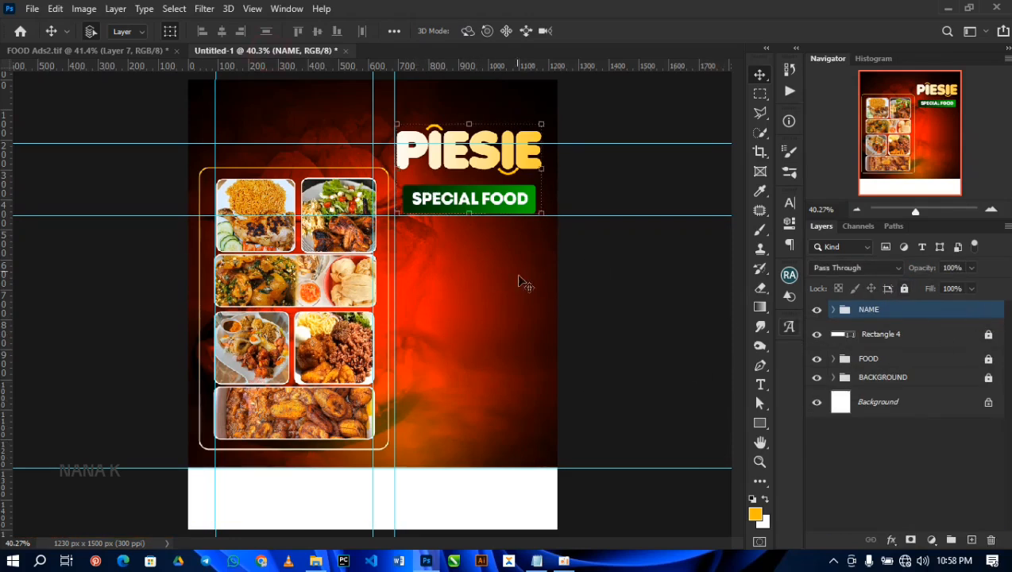
drag(520, 281, 476, 191)
drag(536, 222, 532, 219)
key(Return)
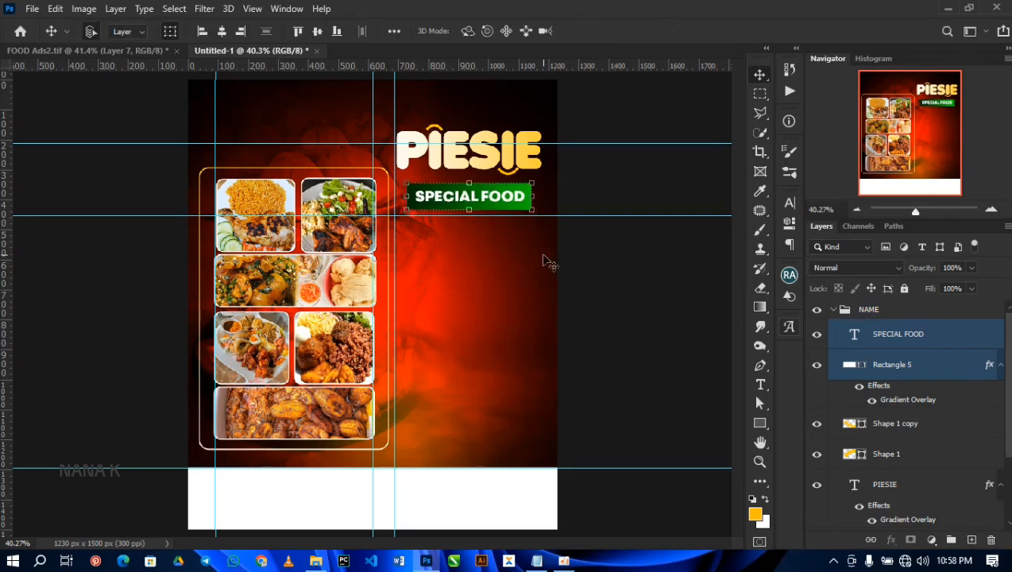
key(Left)
key(Left)
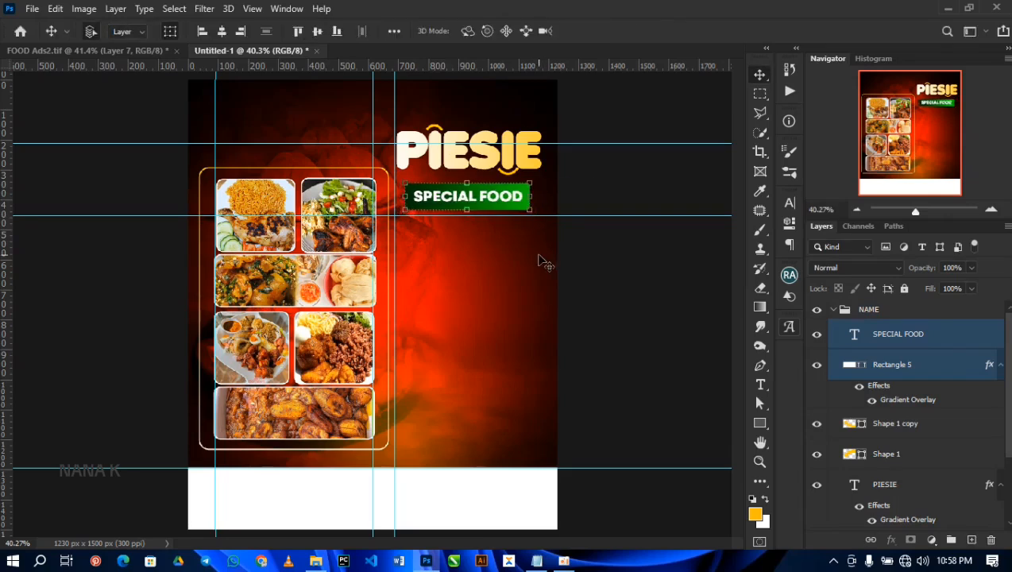
Step: Collapse the NAME group and lock it again
click(836, 312)
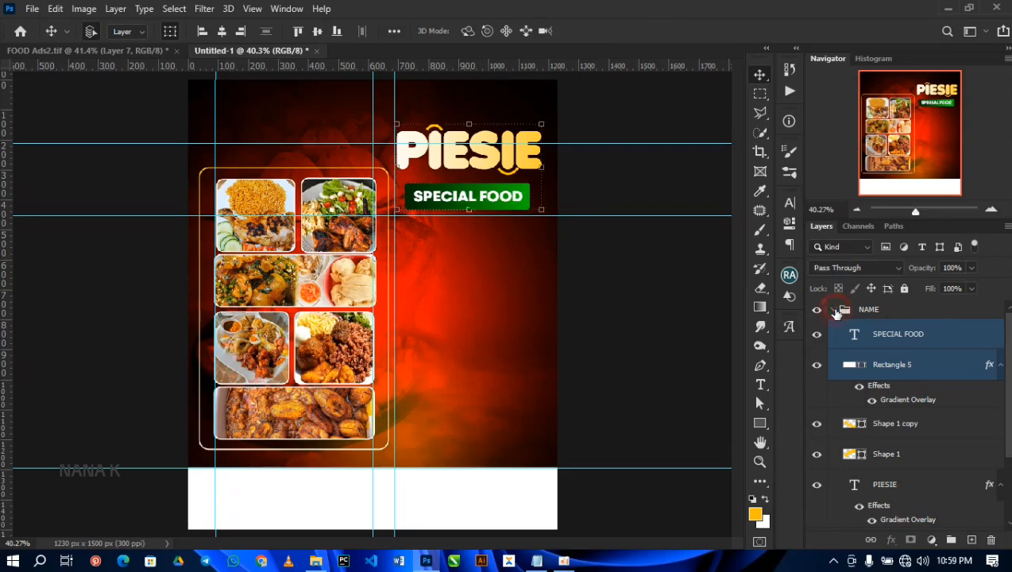
click(833, 310)
click(903, 290)
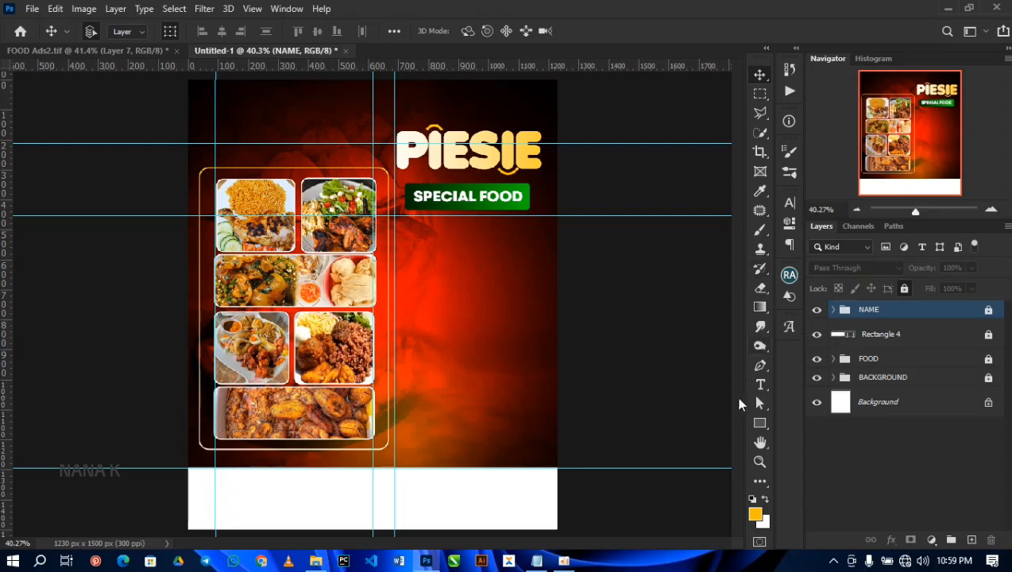
Step: Draw a white circle about 30 px wide just below the SPECIAL FOOD label with the Ellipse Tool
click(758, 420)
click(762, 423)
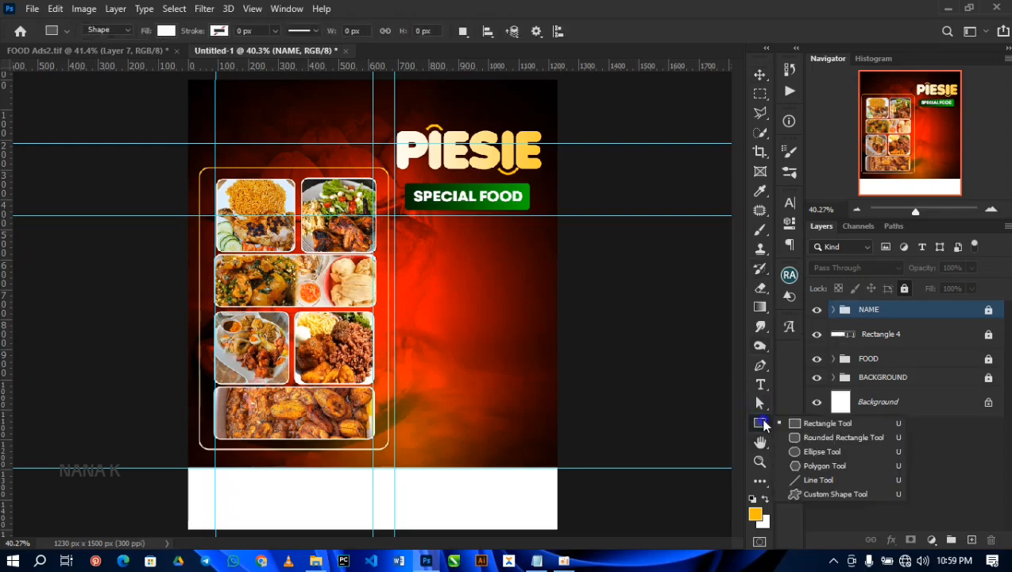
click(820, 451)
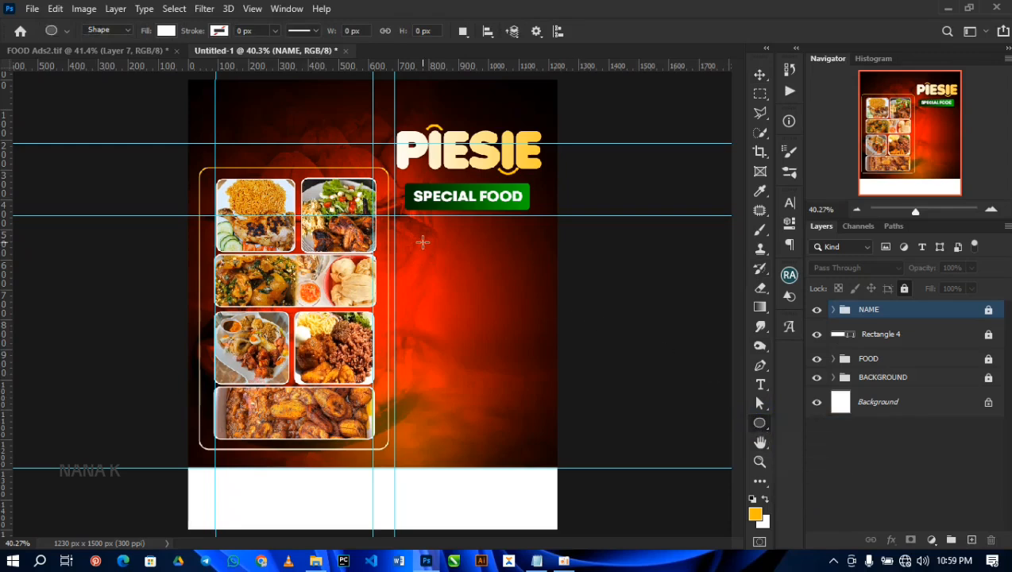
mouse_move(422, 226)
mouse_down()
mouse_move(436, 245)
mouse_move(429, 233)
mouse_up()
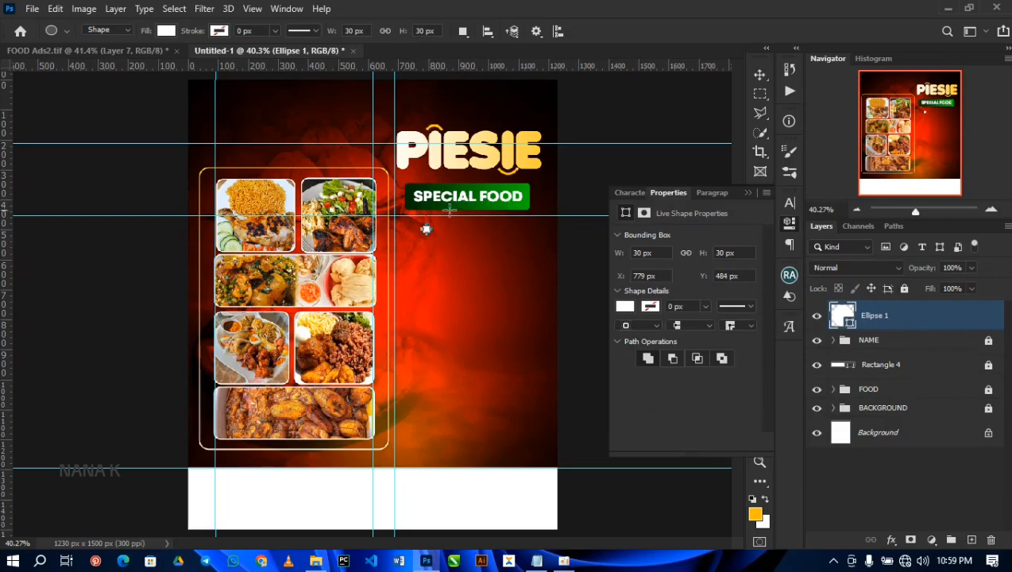
Step: Unlock the NAME group, copy the green rectangle's layer style, relock the group and paste the style onto the small circle
click(989, 342)
key(v)
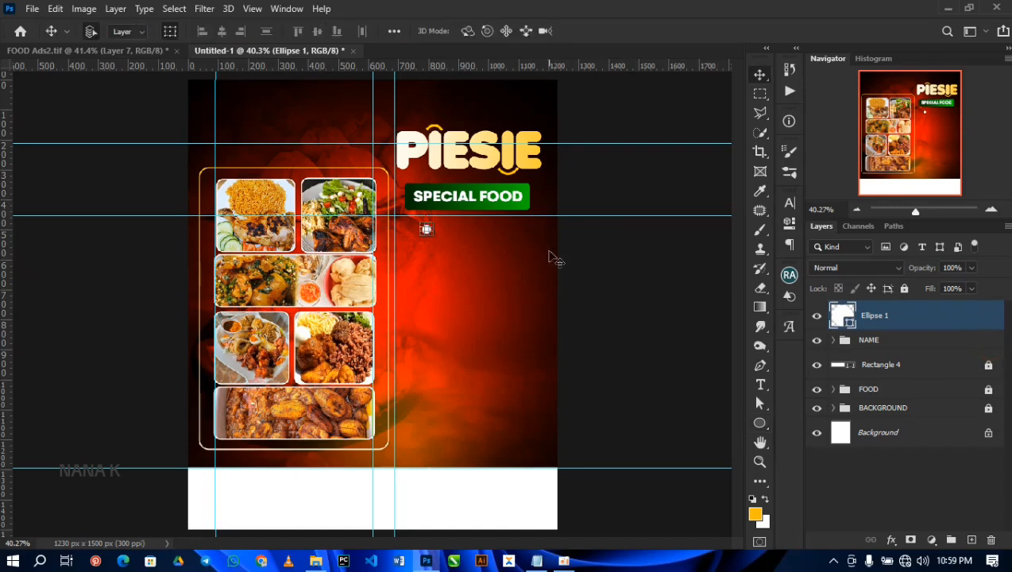
click(531, 208)
right_click(960, 396)
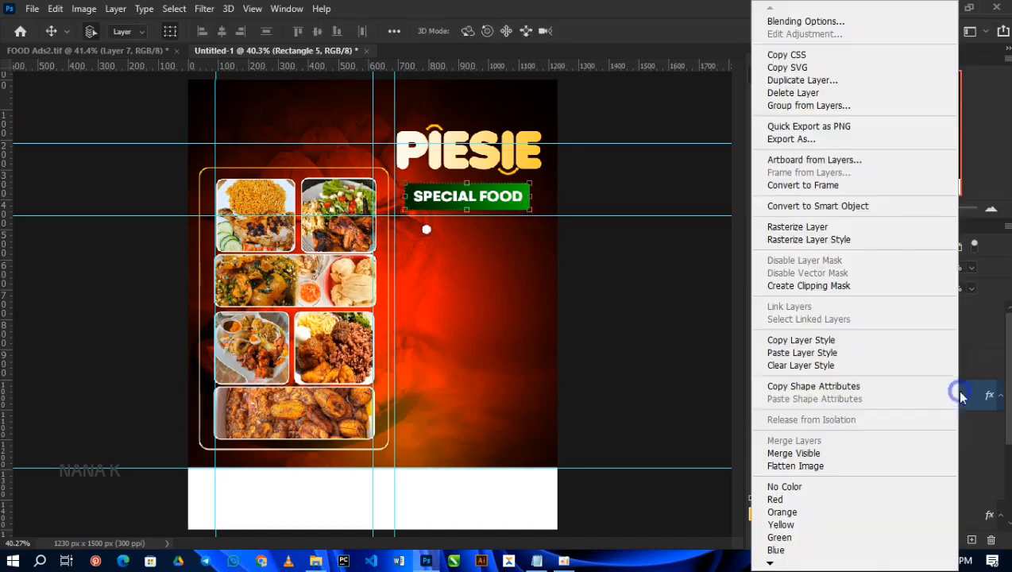
click(819, 341)
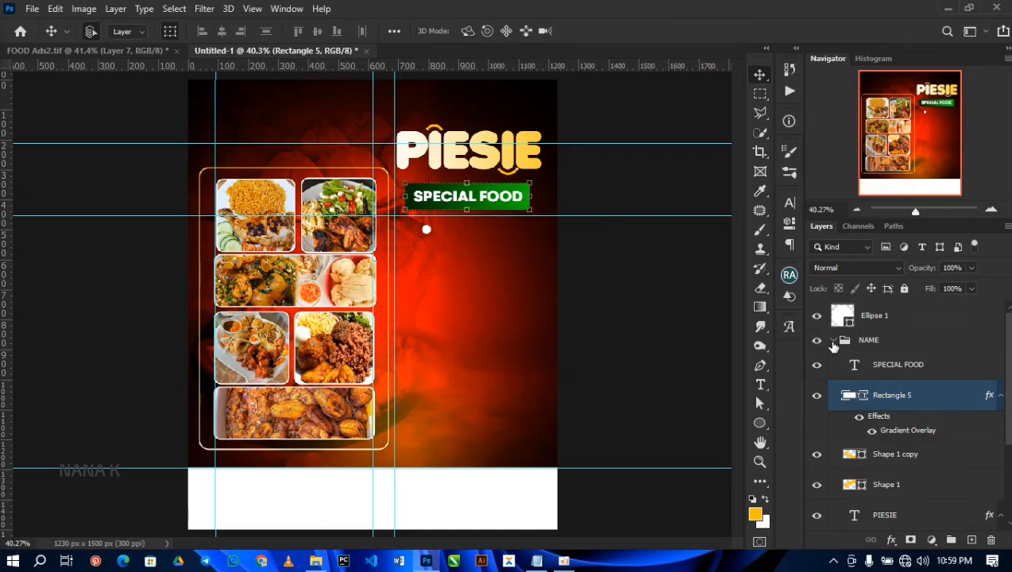
click(832, 343)
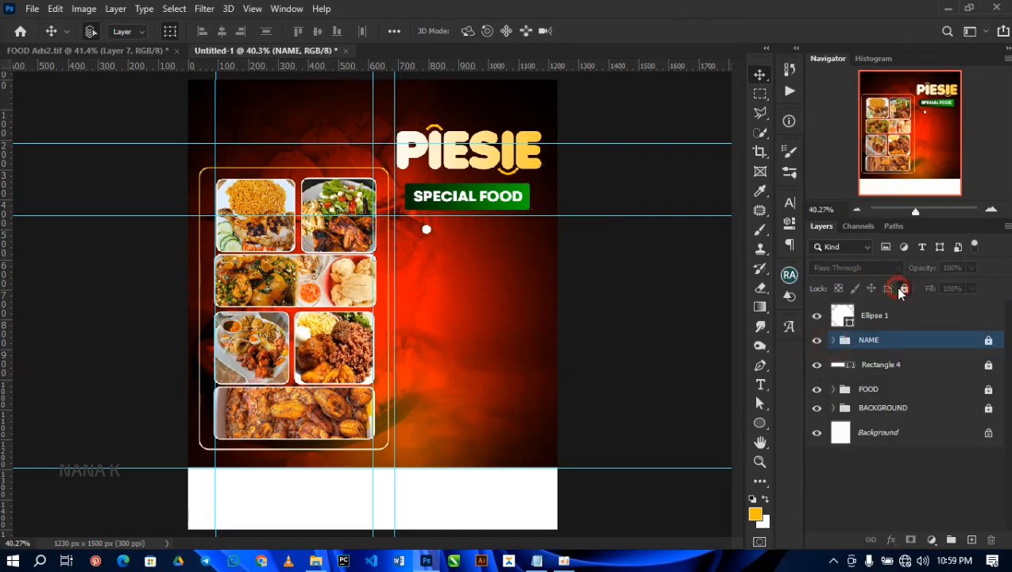
click(912, 319)
right_click(940, 321)
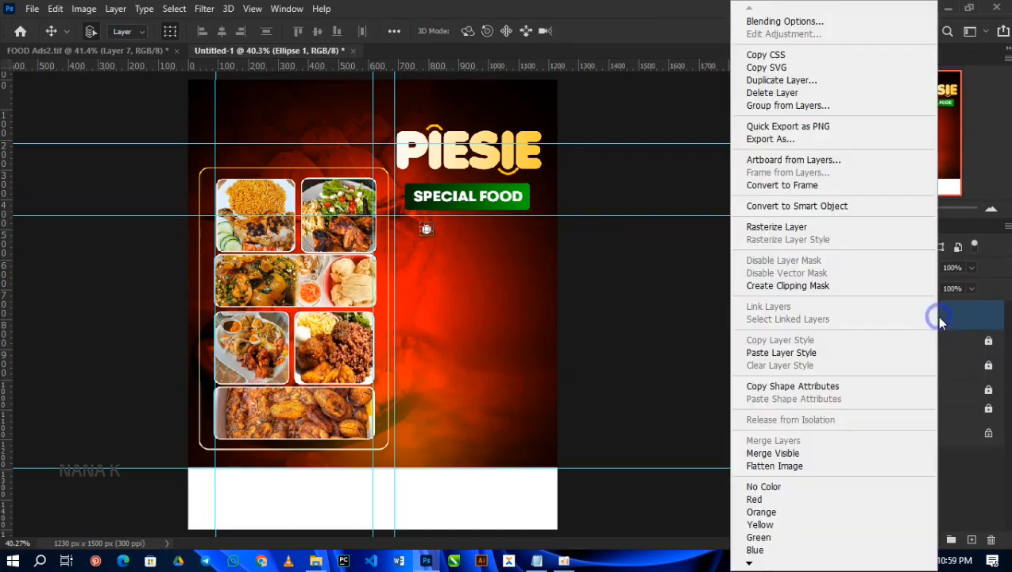
click(768, 354)
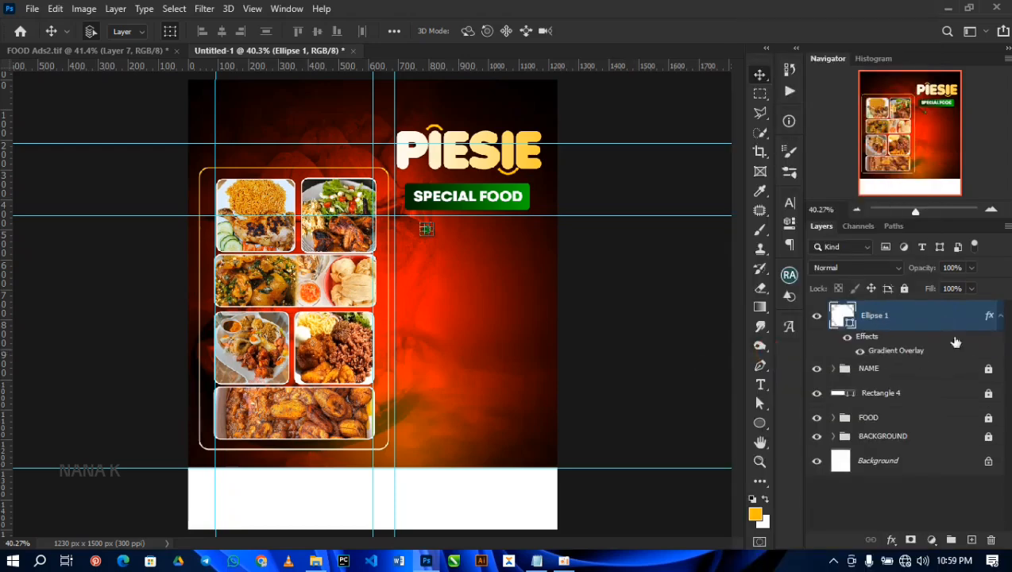
Step: Duplicate the small green circle and clear the copy's layer style
drag(959, 320, 970, 538)
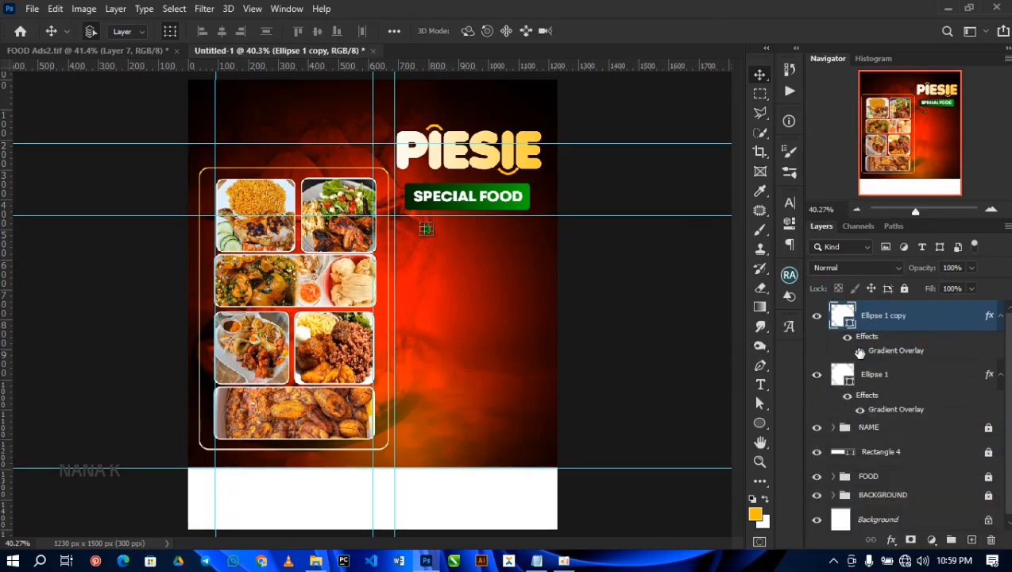
right_click(939, 317)
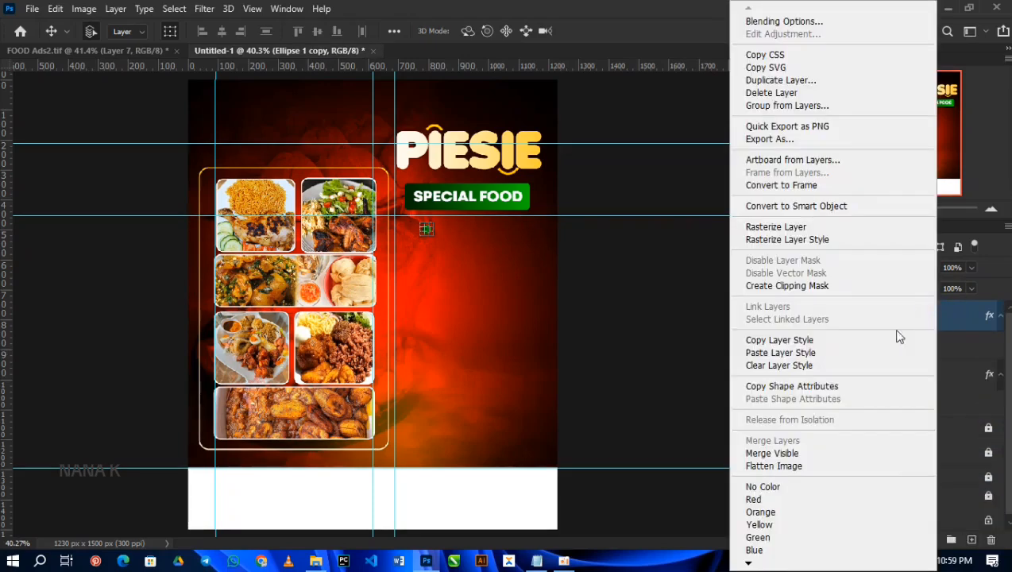
click(818, 364)
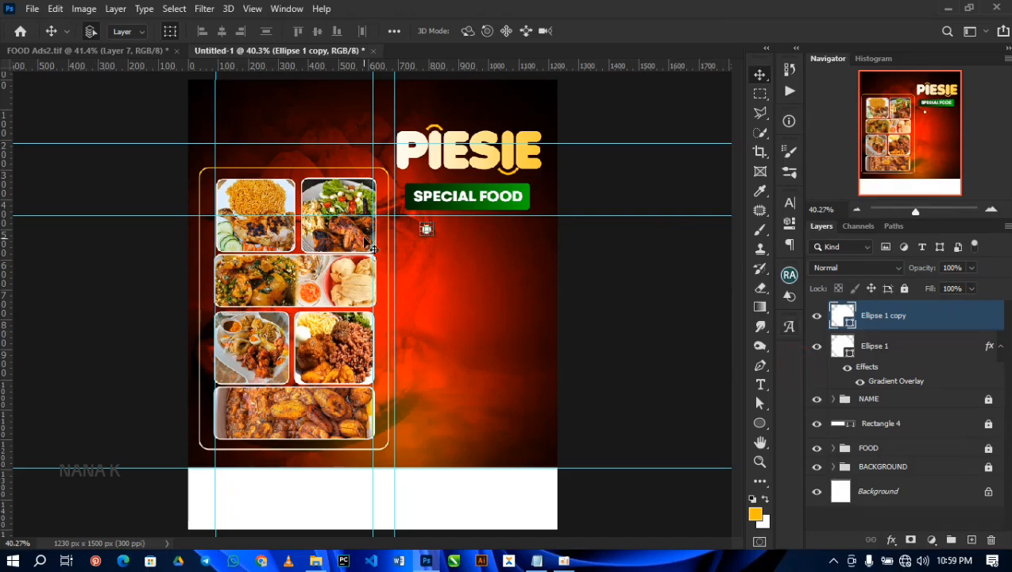
Step: Scale the white circle copy to about 108% around its center
key(ctrl+t)
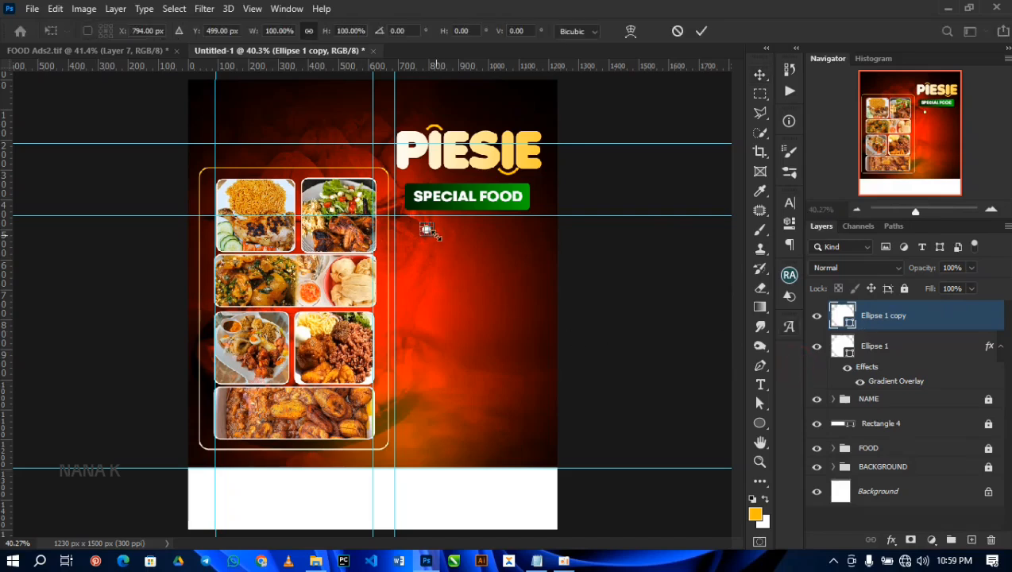
drag(428, 230, 427, 231)
scroll(434, 236, up, 5)
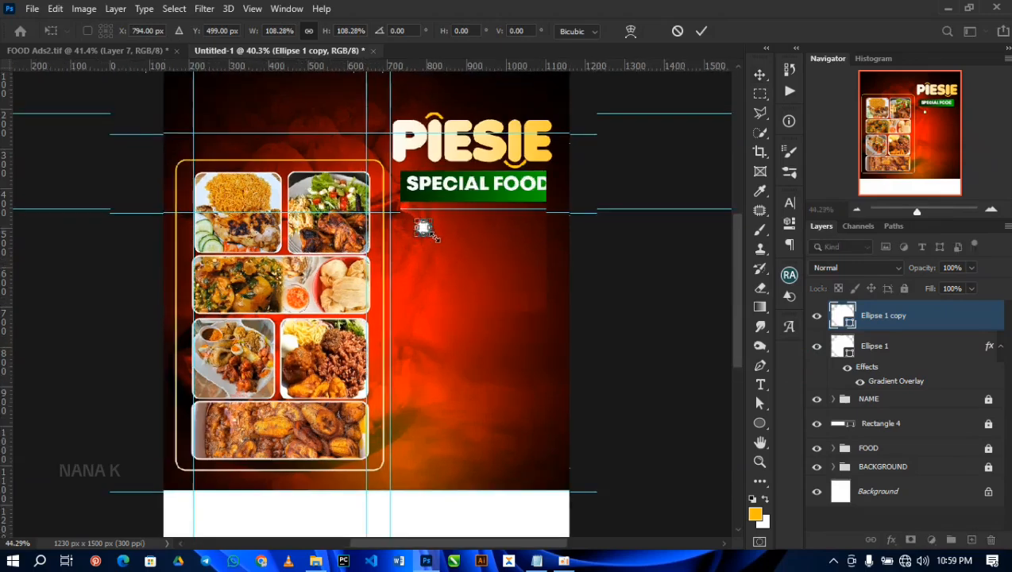
scroll(434, 236, up, 5)
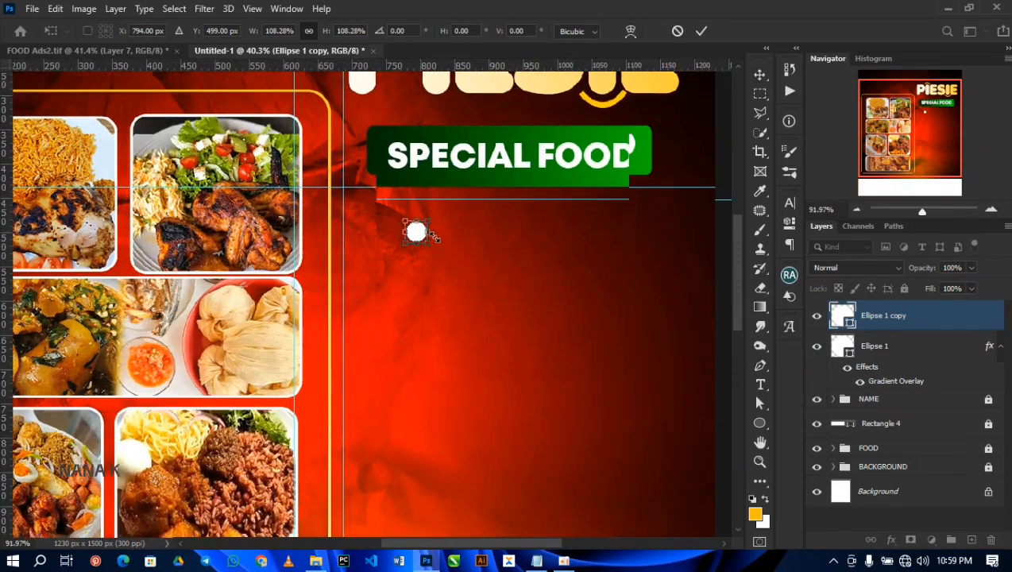
key(Return)
Step: Place the green circle's layer above its white copy and enlarge the copy to about 150% around its center
drag(882, 351, 882, 316)
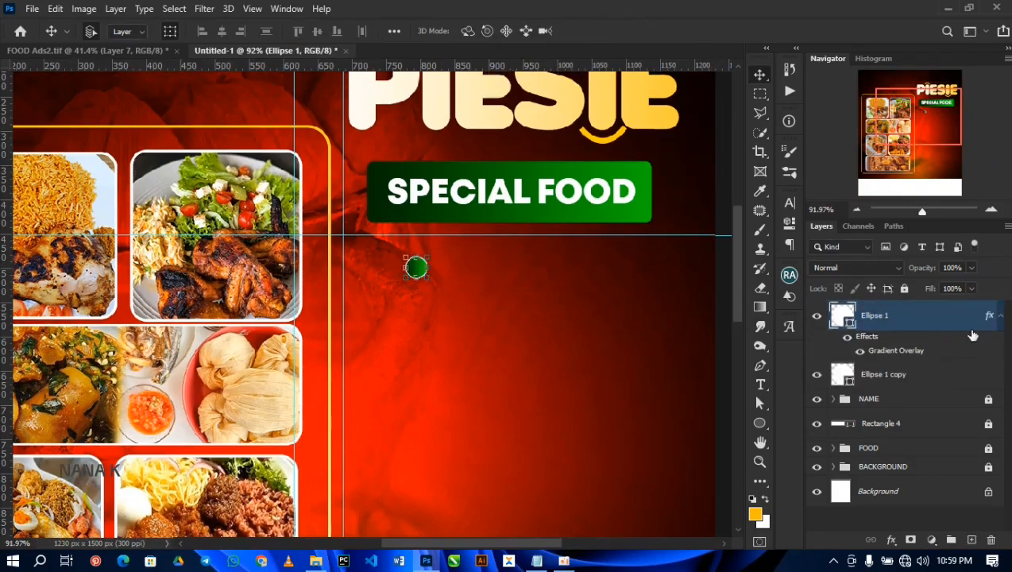
click(959, 372)
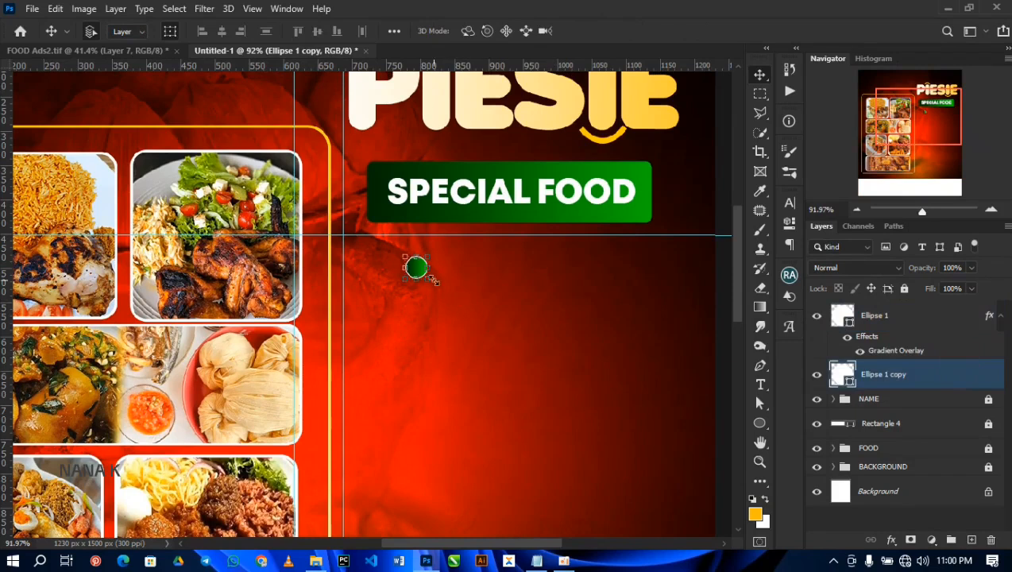
key(ctrl+t)
drag(433, 279, 439, 286)
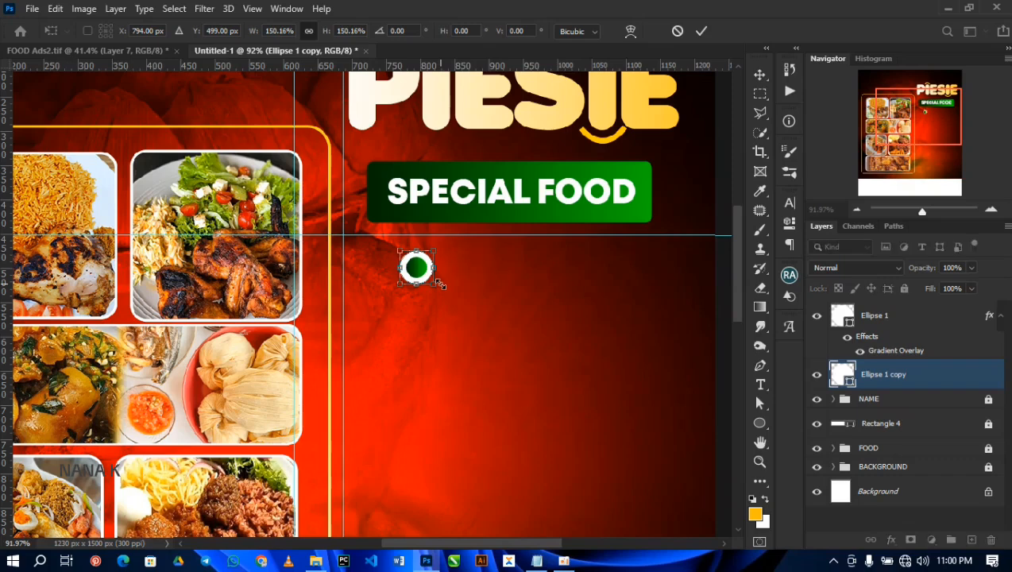
key(Return)
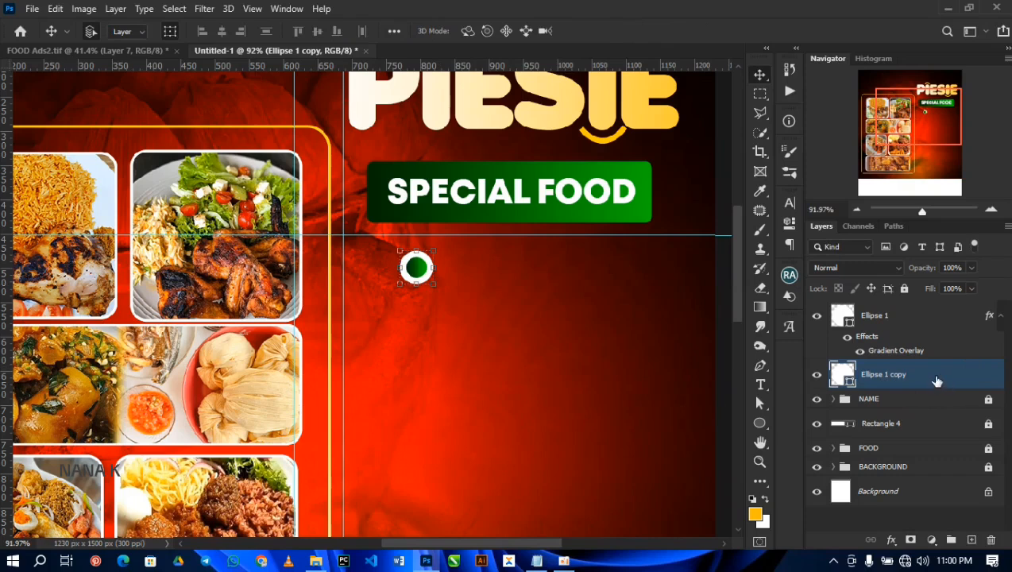
Step: Fill the larger circle with the yellow foreground color ffc000 and rasterize its layer
double_click(842, 379)
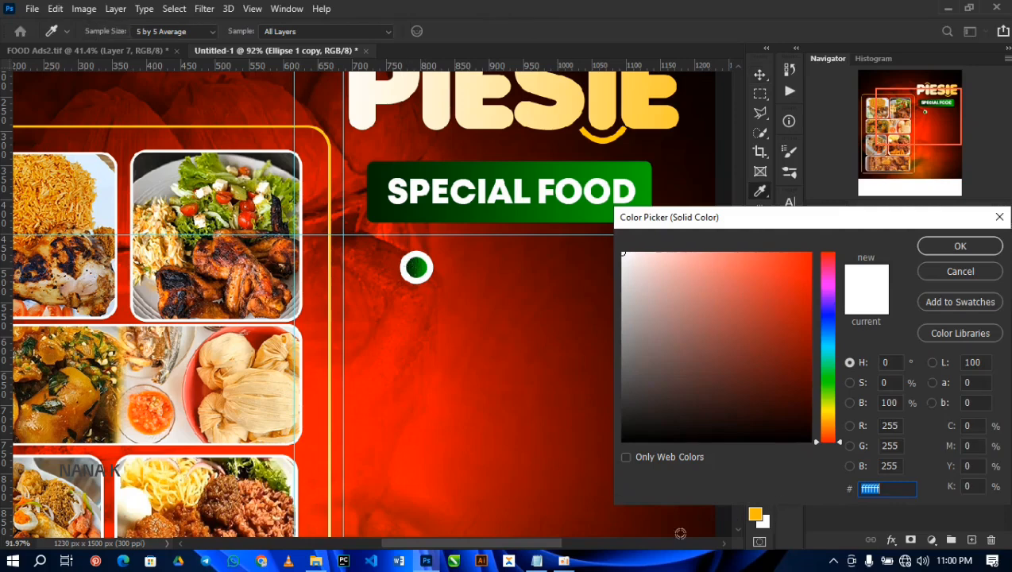
click(751, 517)
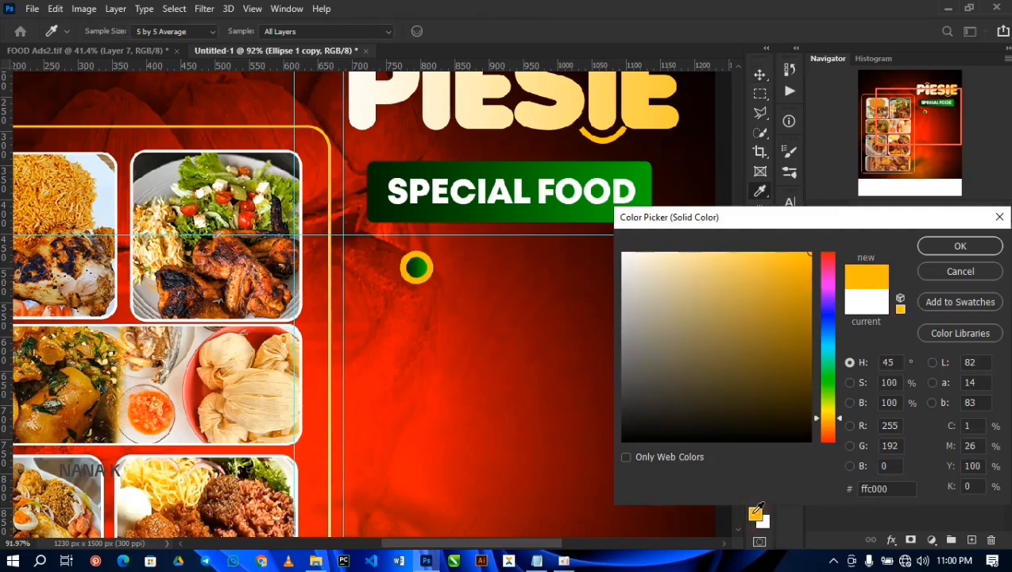
drag(908, 488, 812, 496)
click(958, 245)
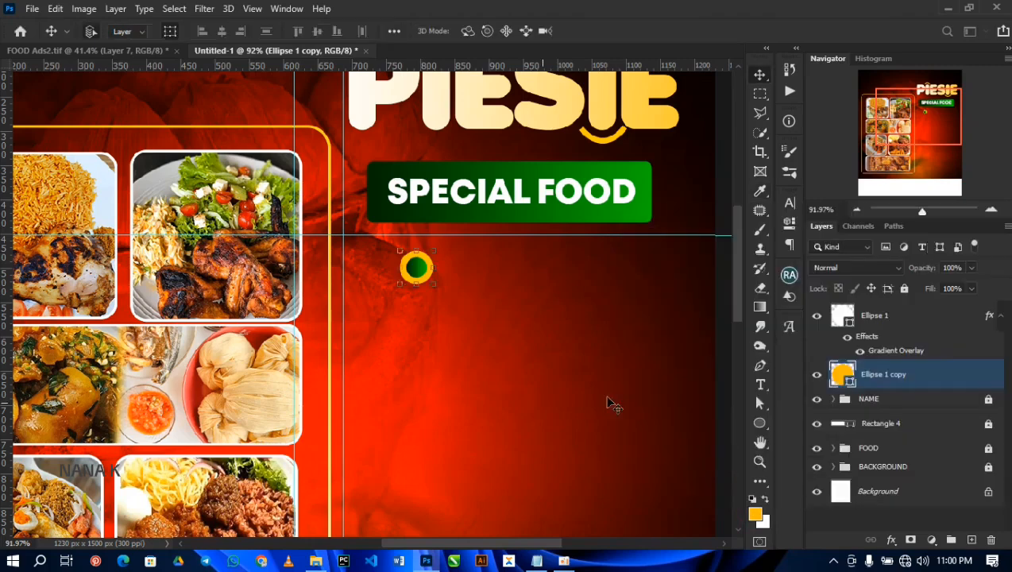
right_click(954, 386)
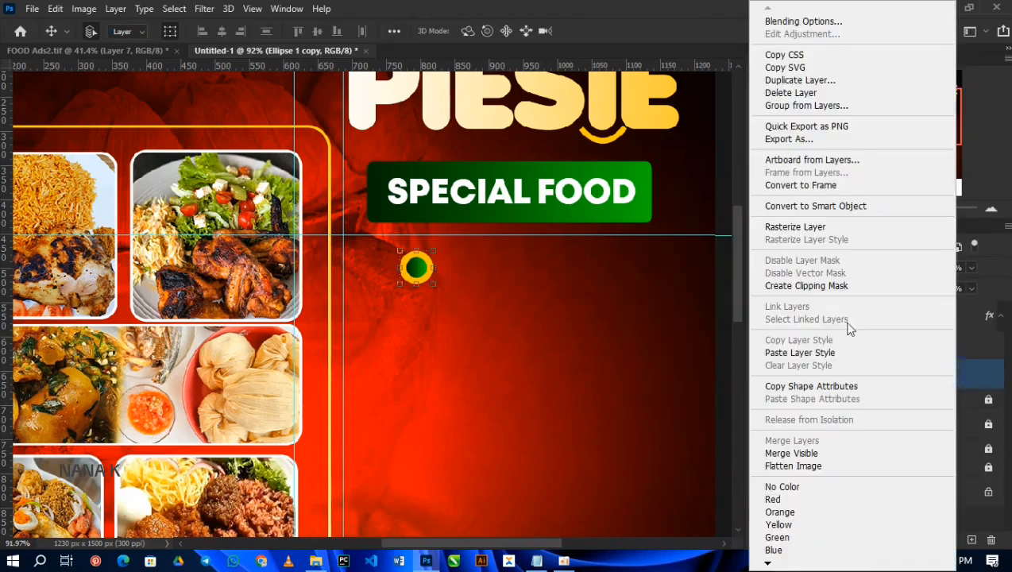
click(804, 228)
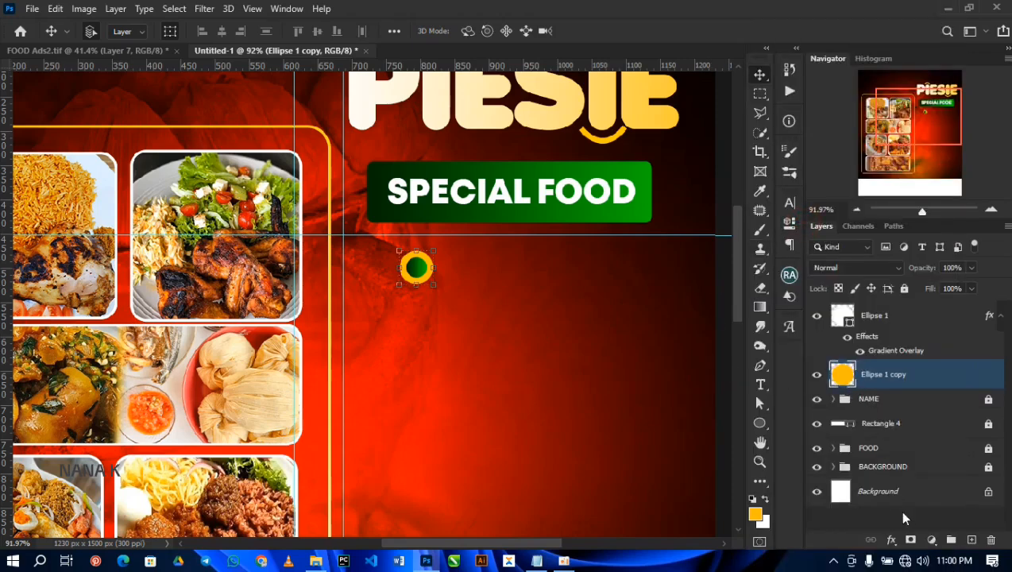
Step: Choose the Polygonal Lasso Tool and place a vertical guide through the center of the two circles
click(760, 116)
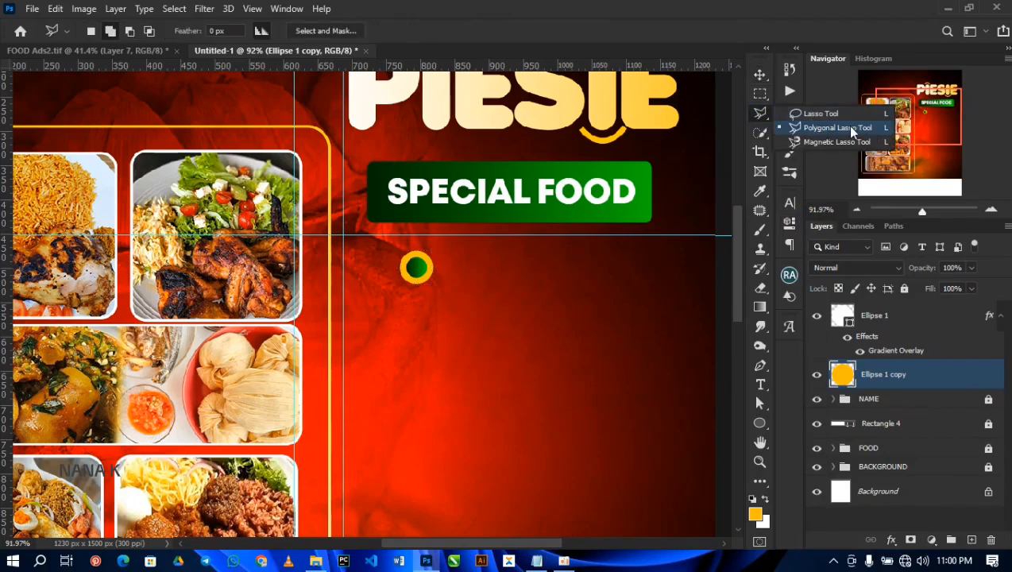
click(852, 130)
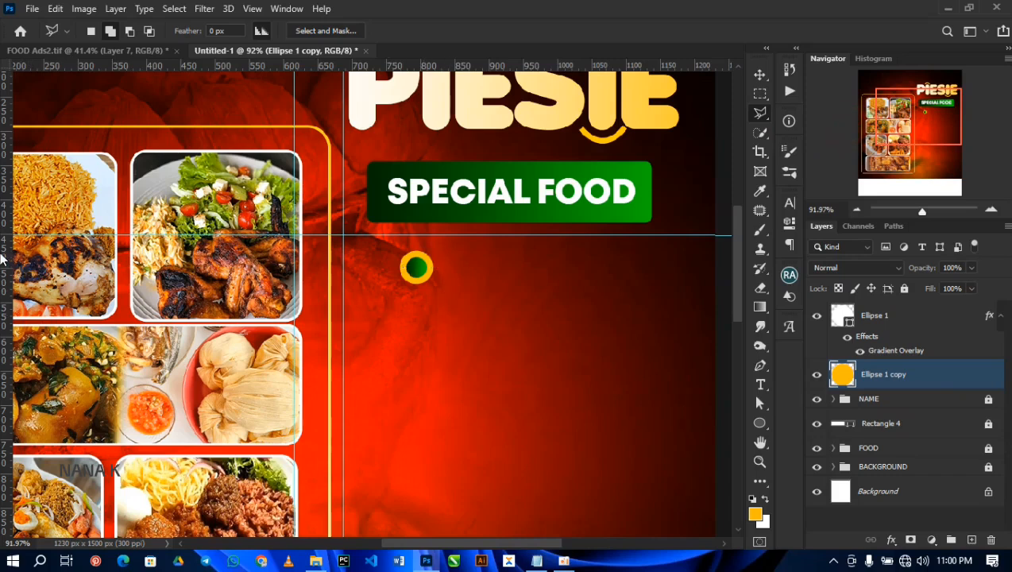
drag(4, 253, 416, 259)
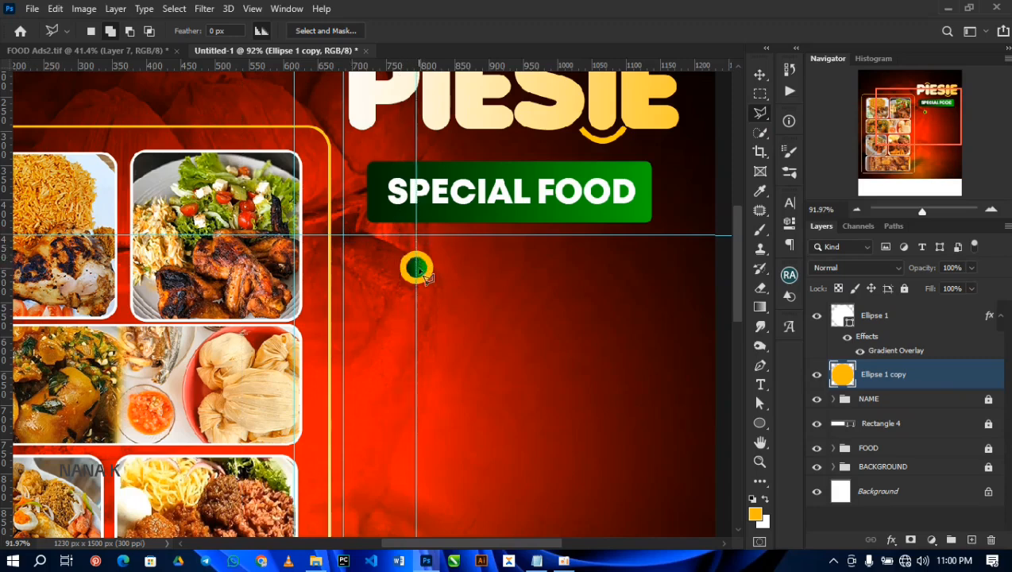
scroll(416, 252, up, 2)
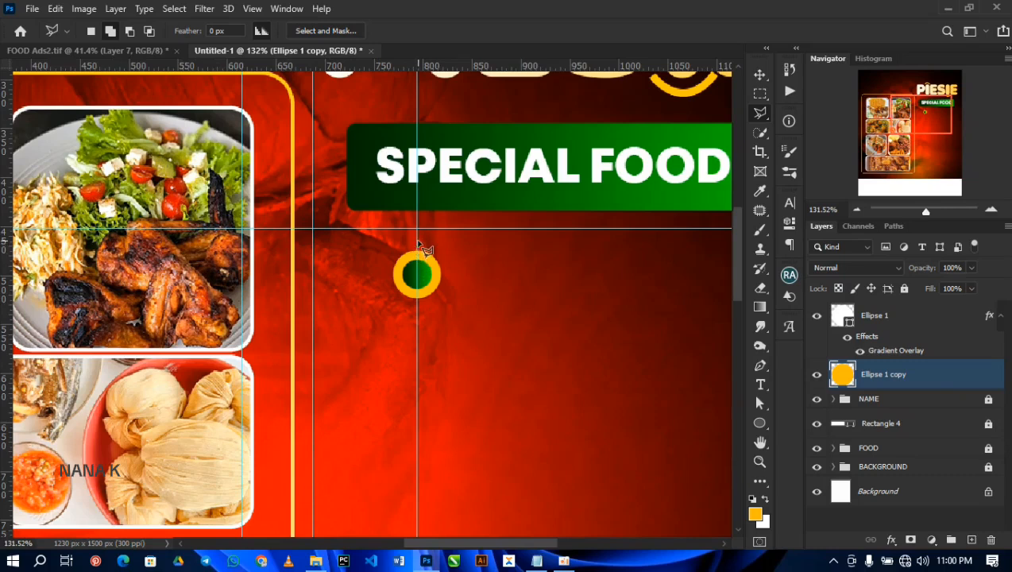
Step: Select the left half of the yellow circle up to the guide, delete it and clear the selection
click(411, 276)
key(Escape)
click(347, 260)
click(416, 228)
click(416, 327)
key(Delete)
key(ctrl+d)
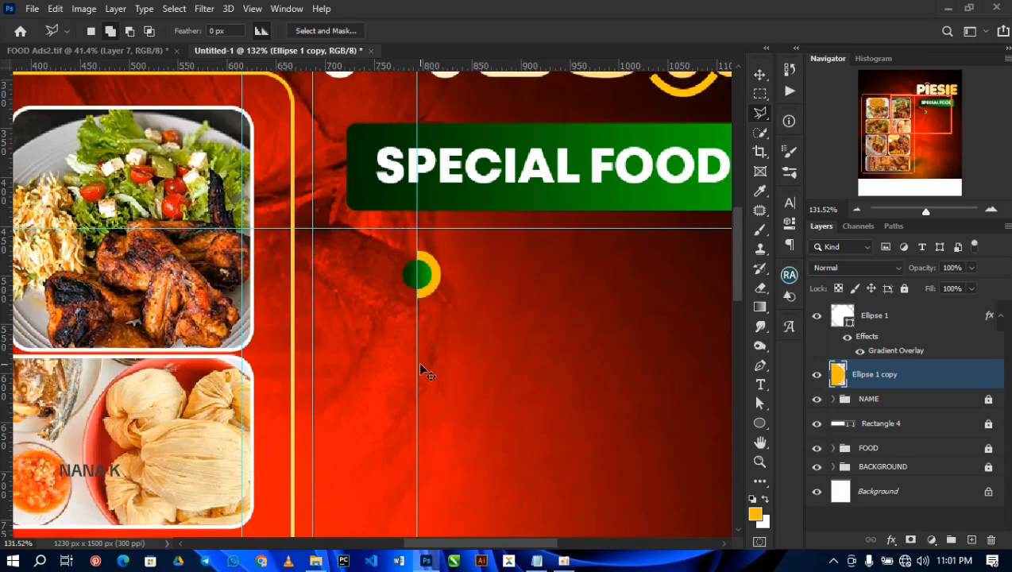
Step: Select the green circle and yellow half circle together, shrink them slightly and move them left beside the guide under the PIESIE title
key(ctrl+0)
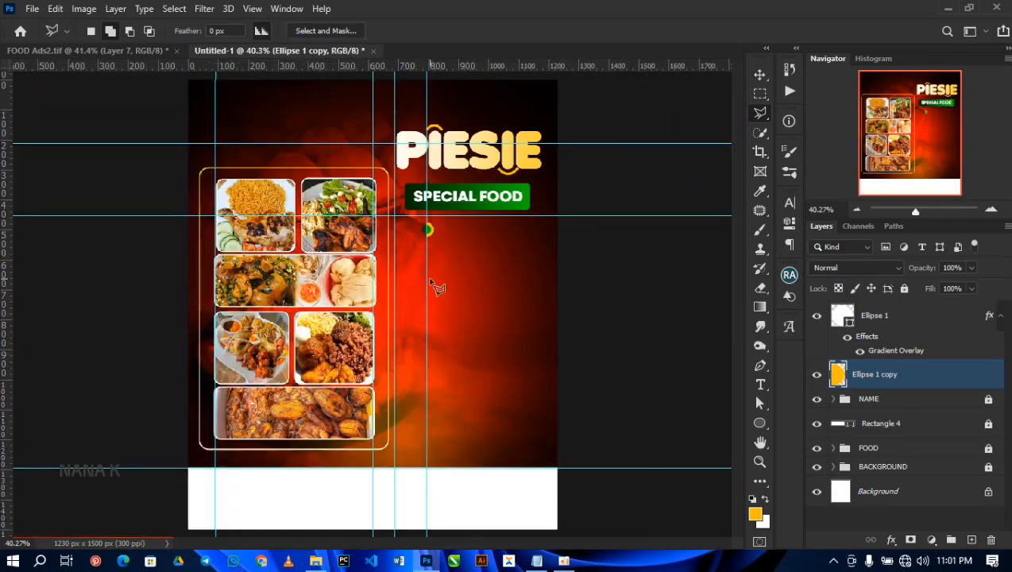
key(v)
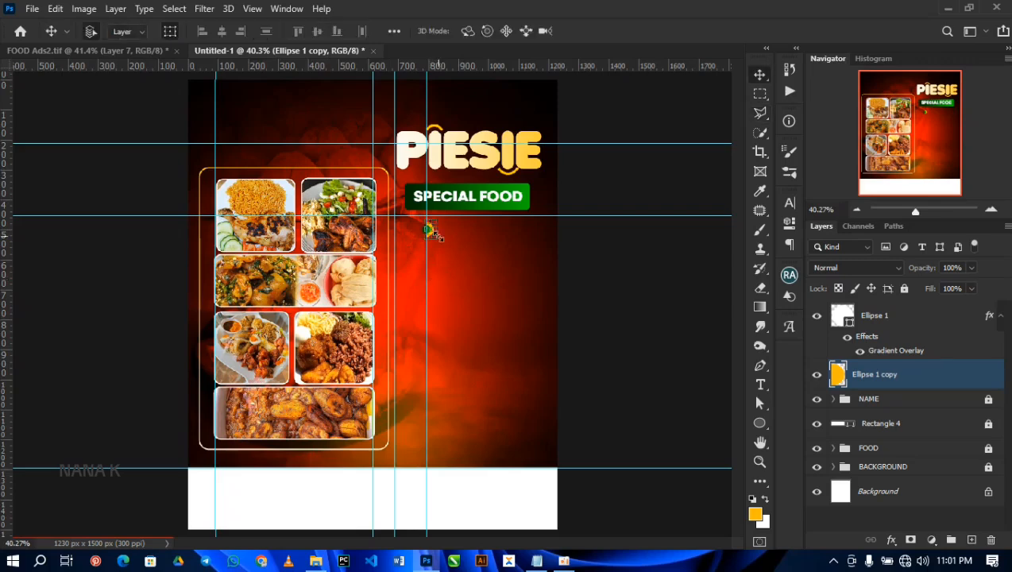
shift+click(922, 322)
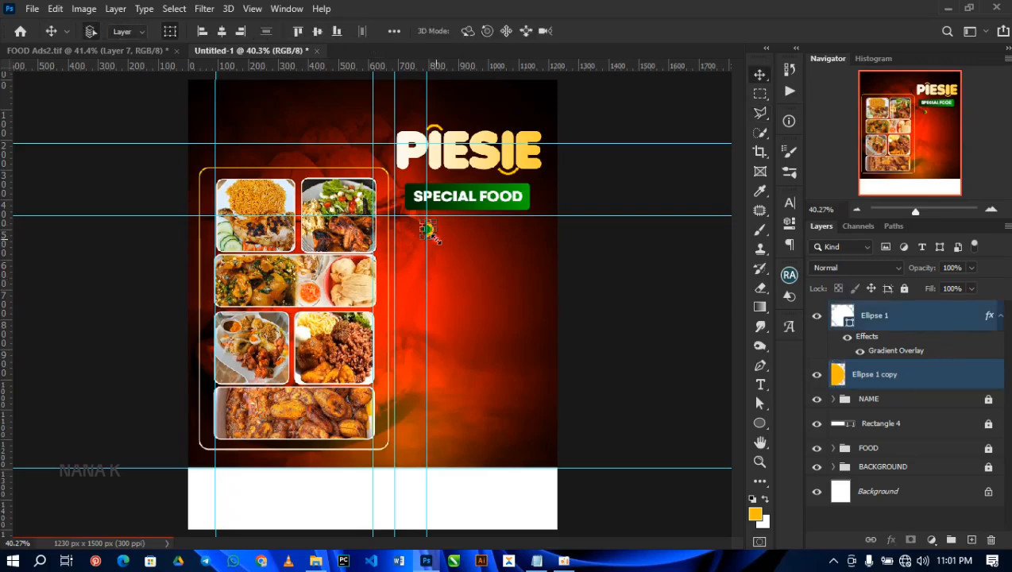
key(ctrl+t)
drag(430, 234, 393, 227)
key(Return)
click(480, 288)
scroll(422, 235, up, 5)
key(ctrl+t)
key(Return)
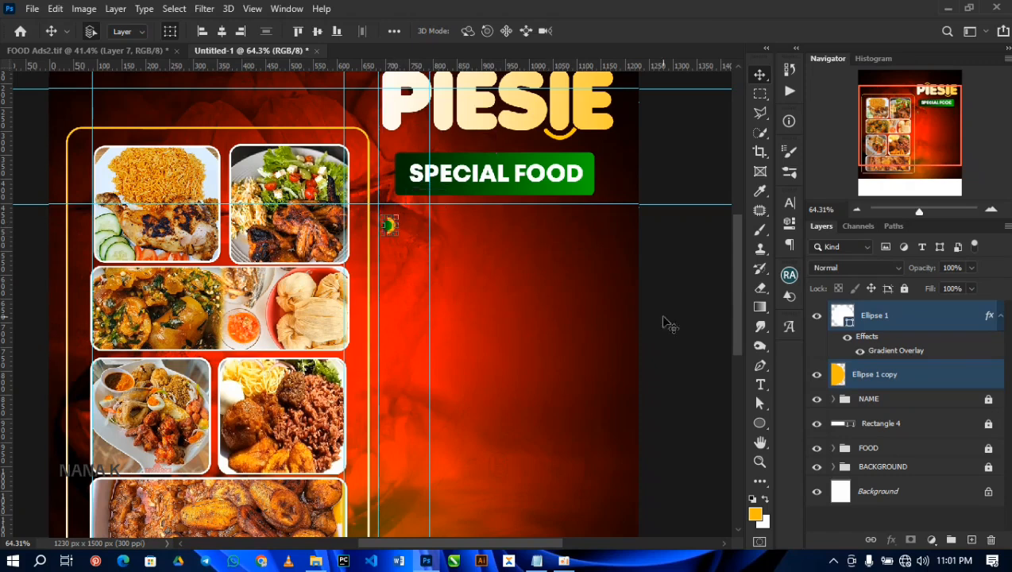
Step: Copy the seven dish names from Pepper Sauce to Gob3 from the TEXT note and paste them as a text layer beside the bullet
click(1001, 316)
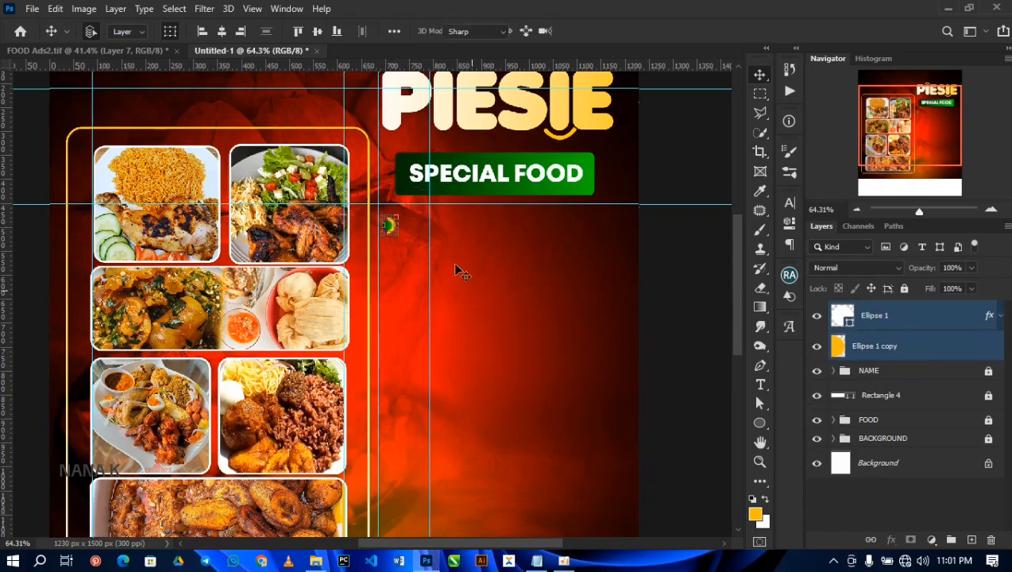
key(t)
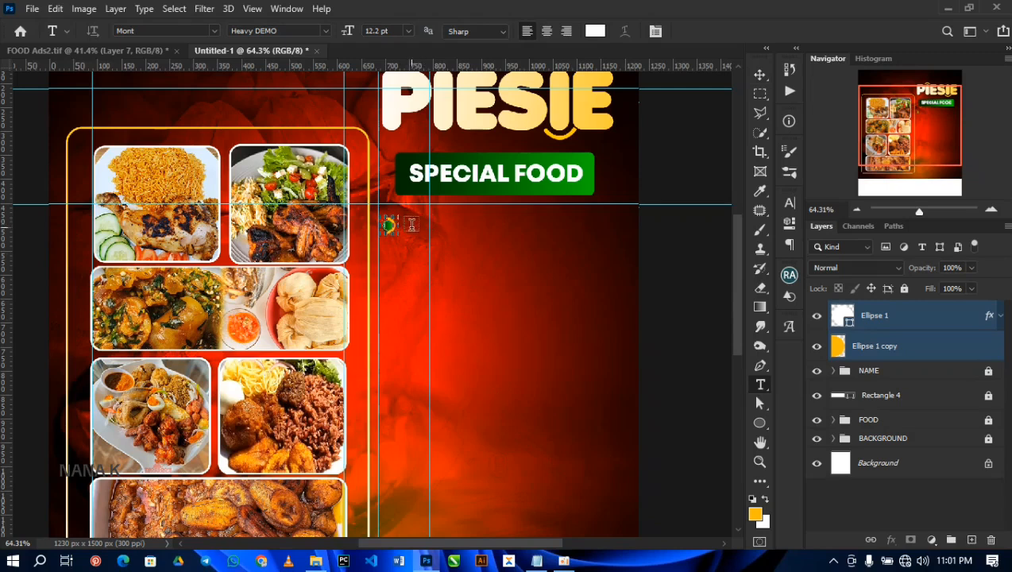
click(411, 231)
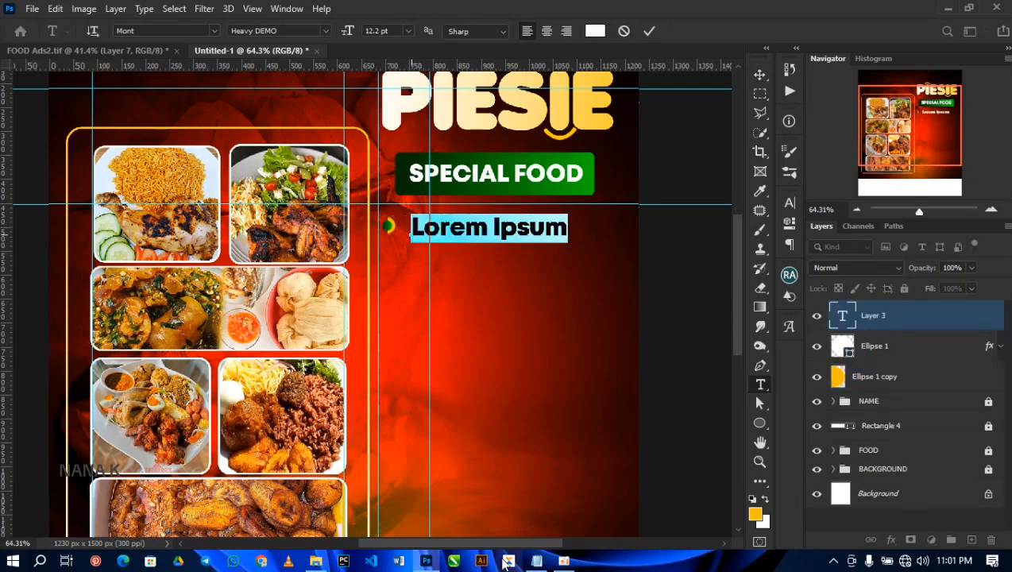
click(537, 561)
drag(260, 163, 294, 243)
key(ctrl+c)
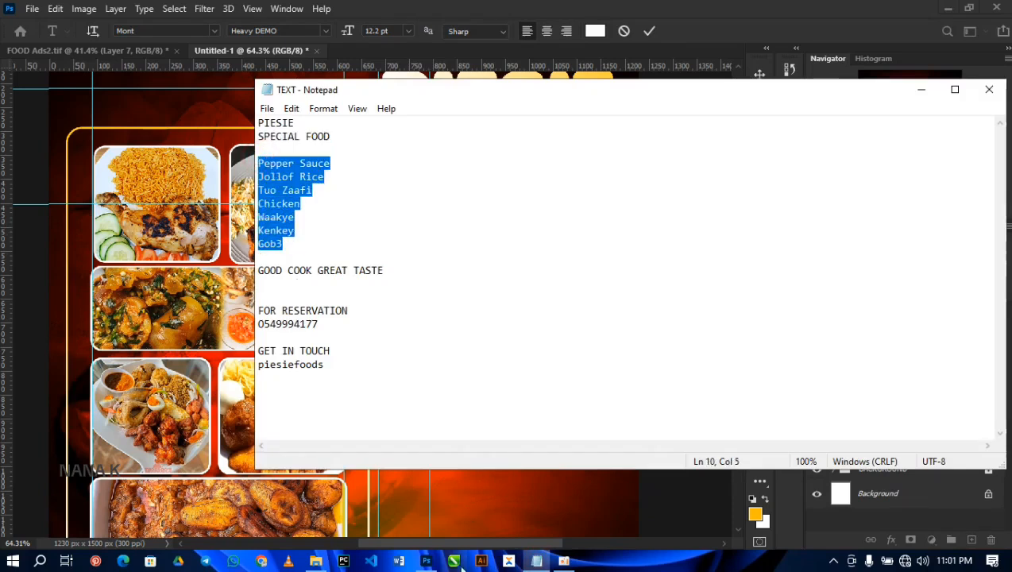
click(427, 561)
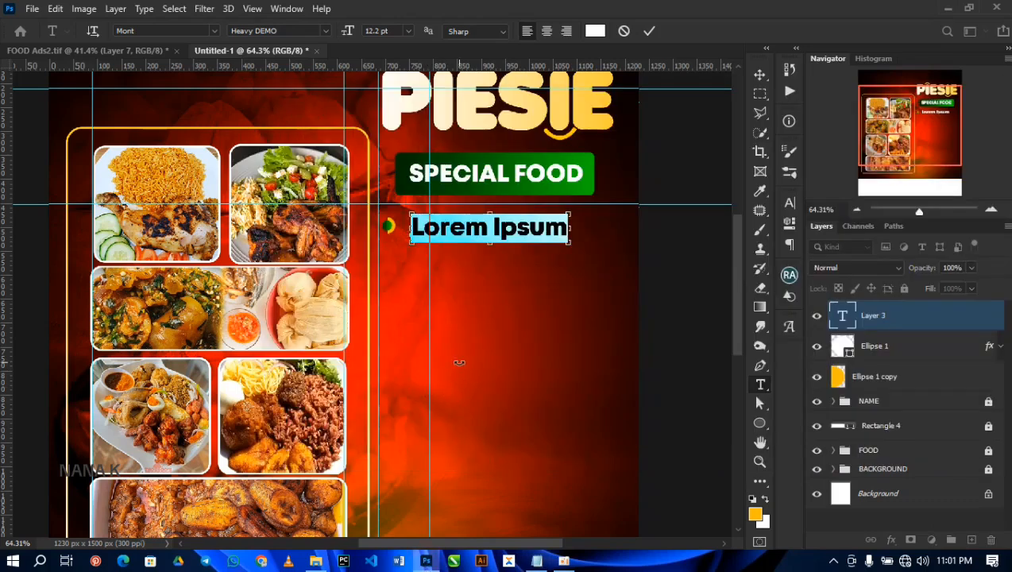
key(ctrl+v)
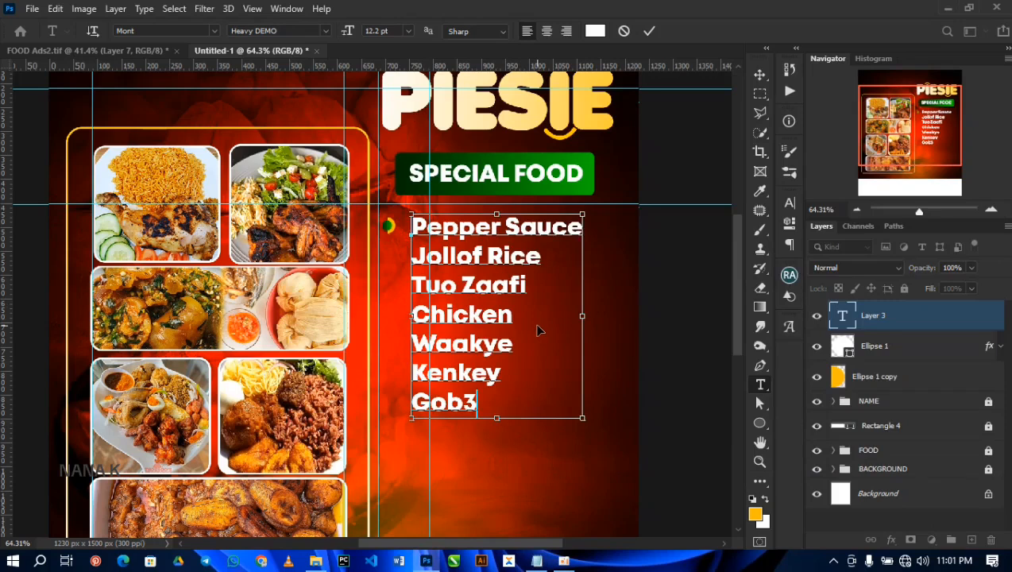
Step: Set the whole dish list in the Anja Eliane font with tracking -5 and commit the text
key(ctrl+a)
click(790, 204)
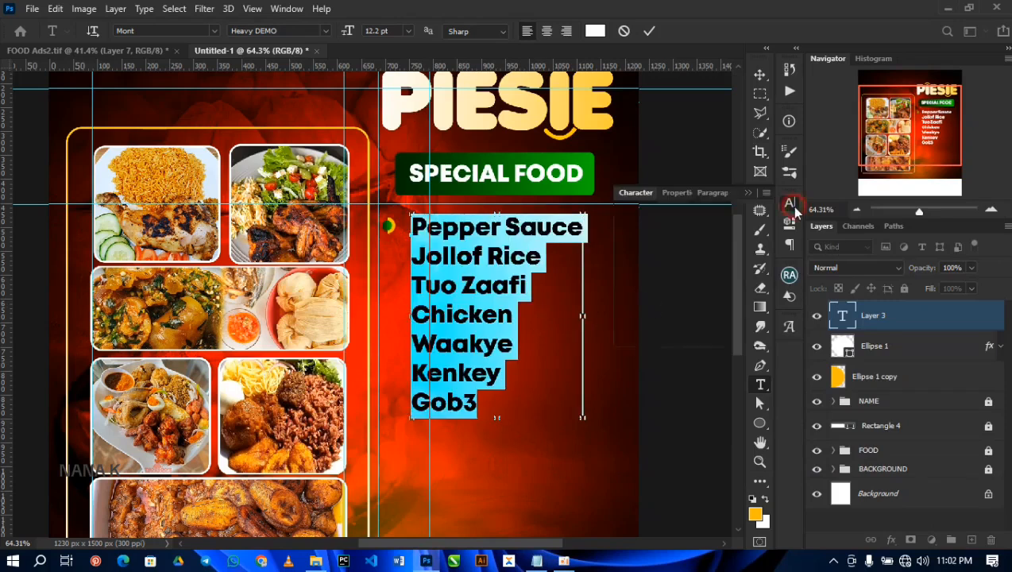
click(702, 216)
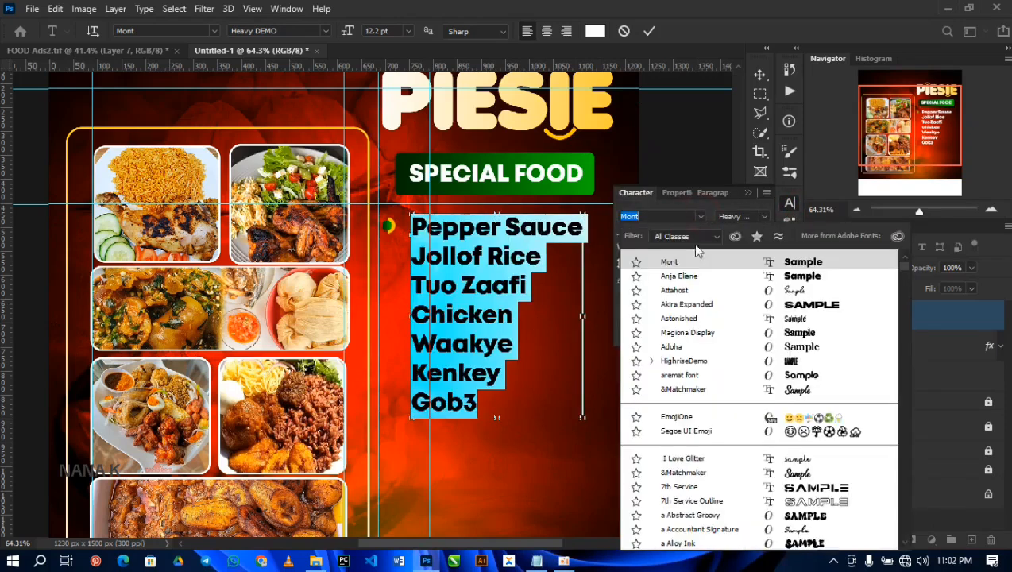
click(677, 276)
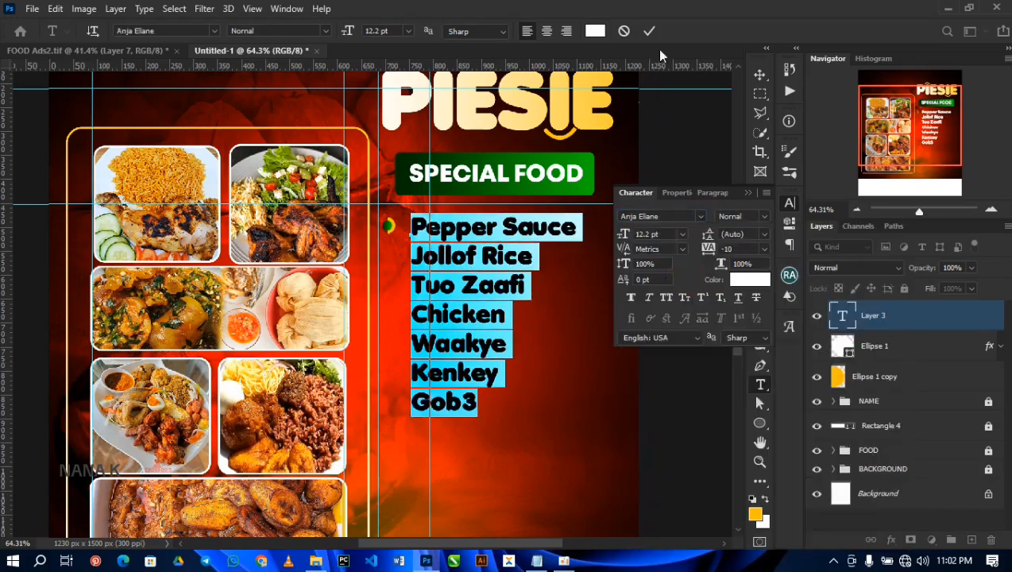
click(764, 247)
click(741, 326)
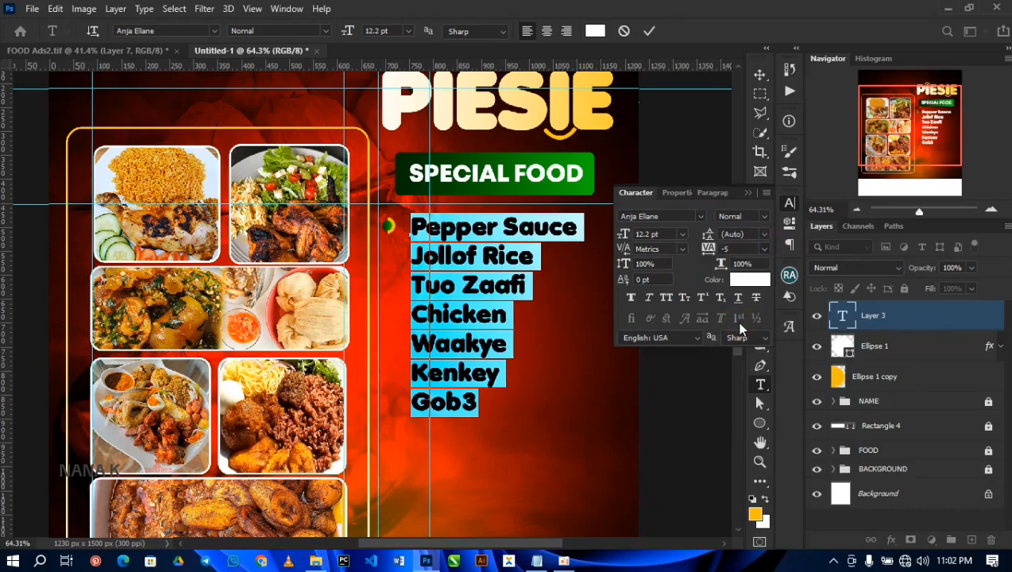
click(651, 31)
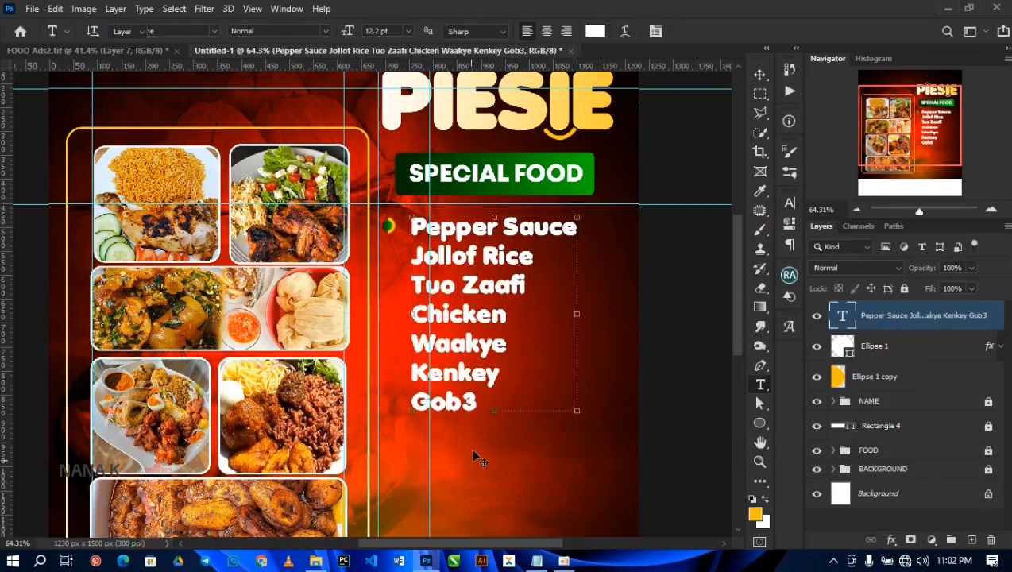
Step: Move the dish list slightly left so it sits closer to the bullet
key(v)
drag(472, 292, 463, 292)
drag(464, 290, 462, 291)
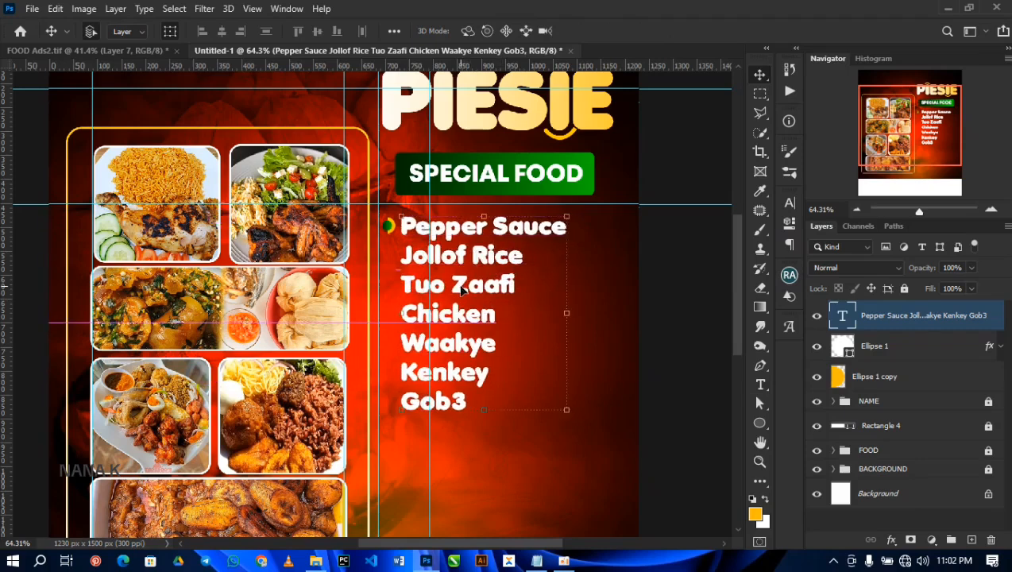
Step: Duplicate the green circle and yellow half circle together and move the copy straight down beside Jollof Rice
click(894, 346)
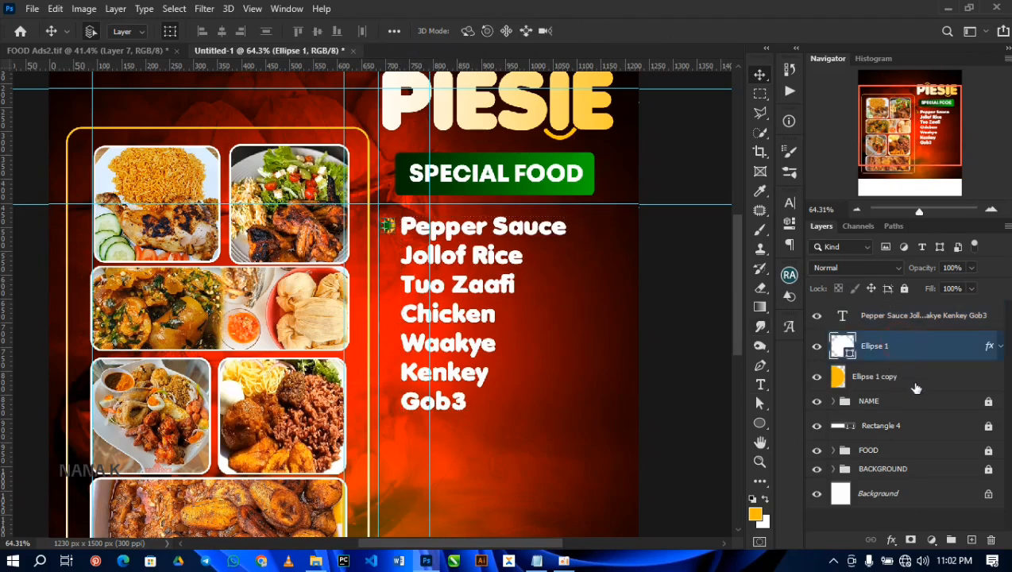
shift+click(922, 384)
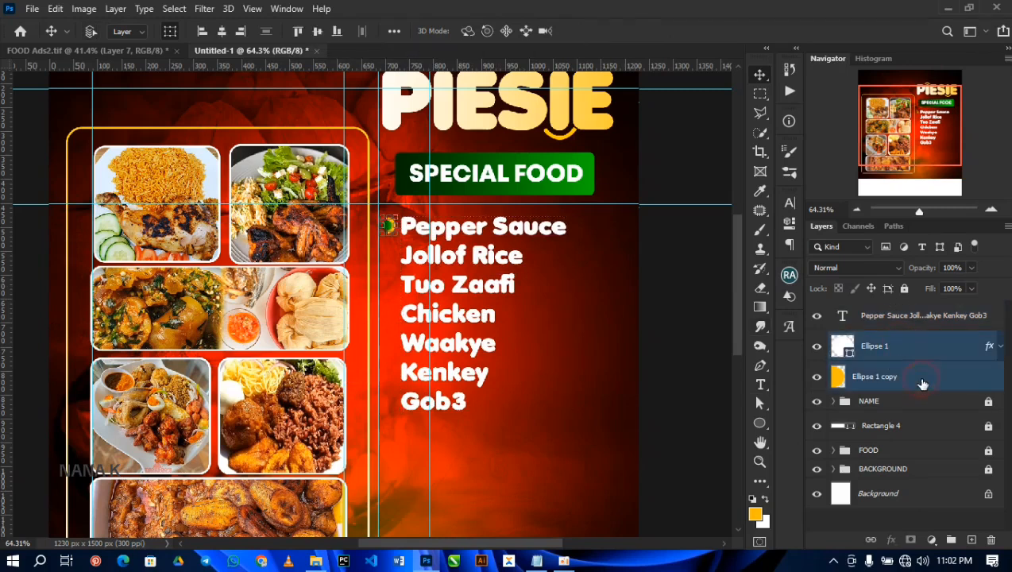
key(ctrl+j)
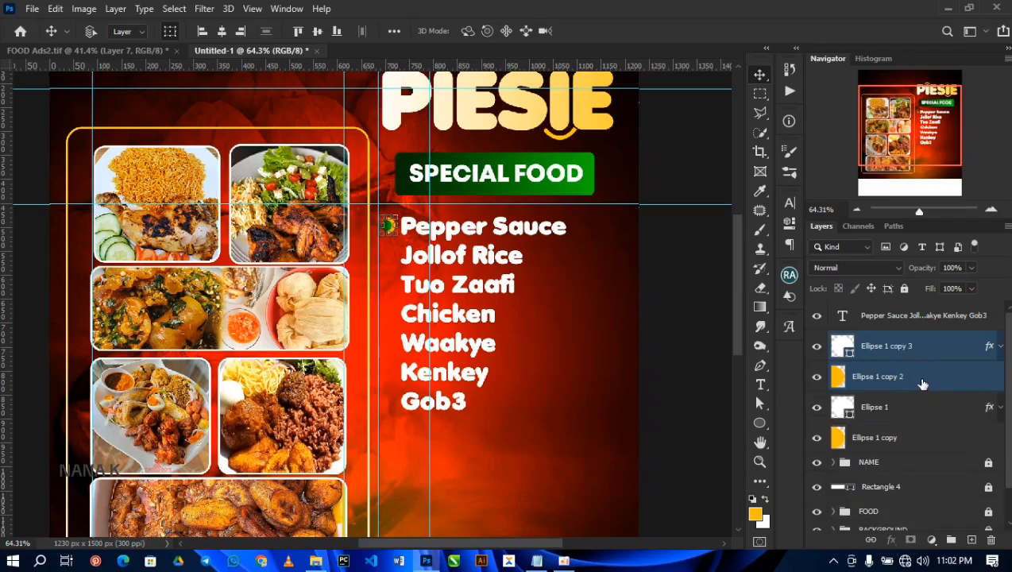
key(shift+Down)
key(shift+Down)
key(shift+Down)
key(shift+Down)
key(shift+Down)
key(shift+Down)
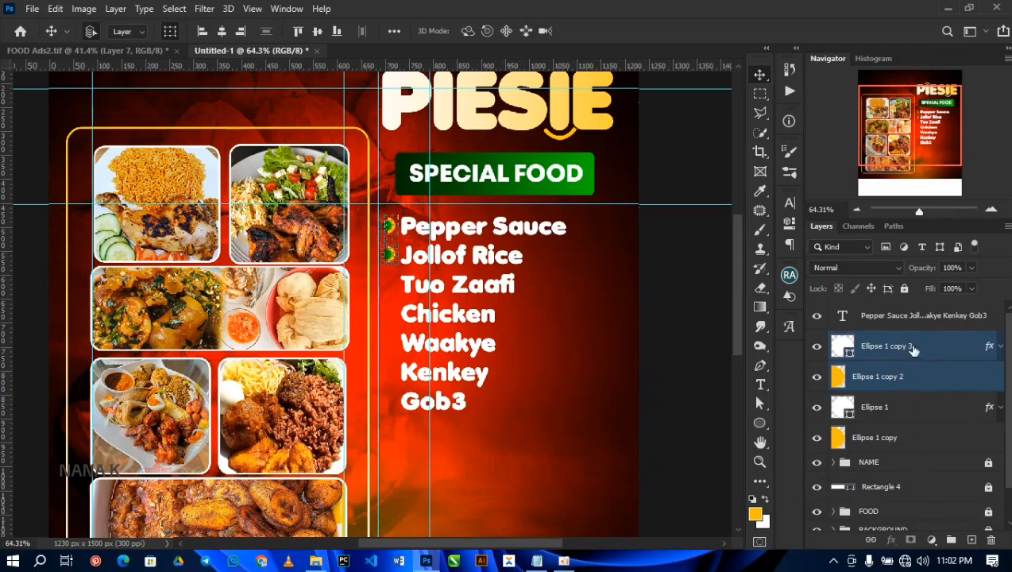
Step: Duplicate the two finished bullets together and move the copies down beside Tuo Zaafi and Chicken
click(941, 349)
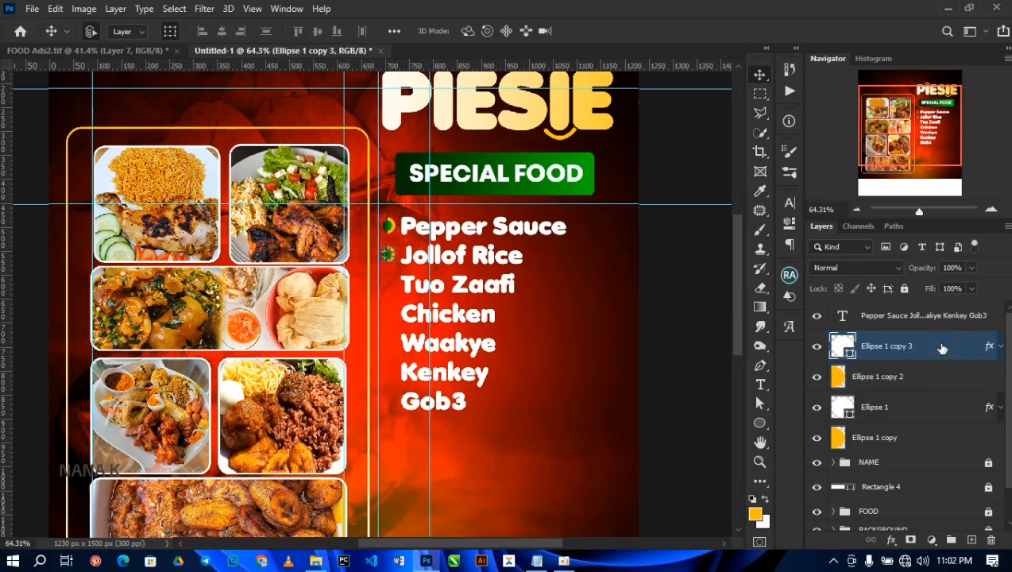
shift+click(931, 442)
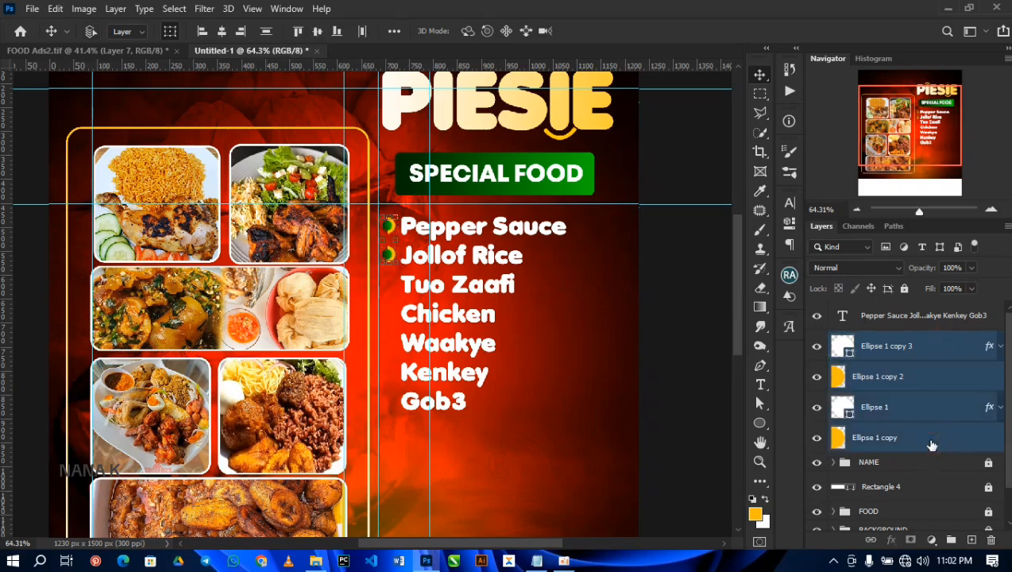
key(ctrl+j)
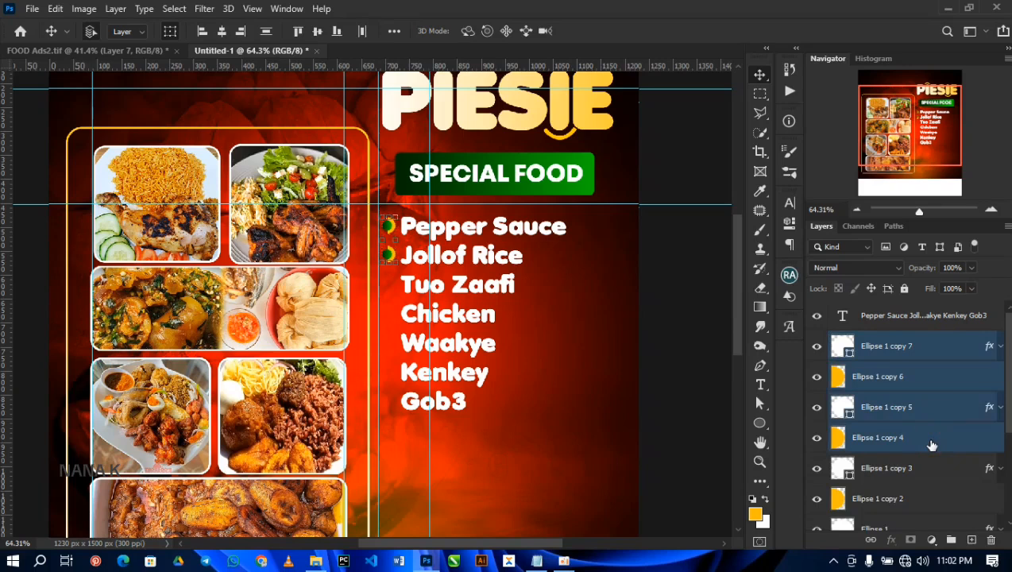
key(shift+Down)
key(shift+Down)
key(shift+Down)
key(shift+Down)
key(shift+Down)
key(shift+Down)
key(shift+Down)
key(shift+Down)
key(shift+Down)
key(shift+Down)
key(shift+Down)
key(shift+Down)
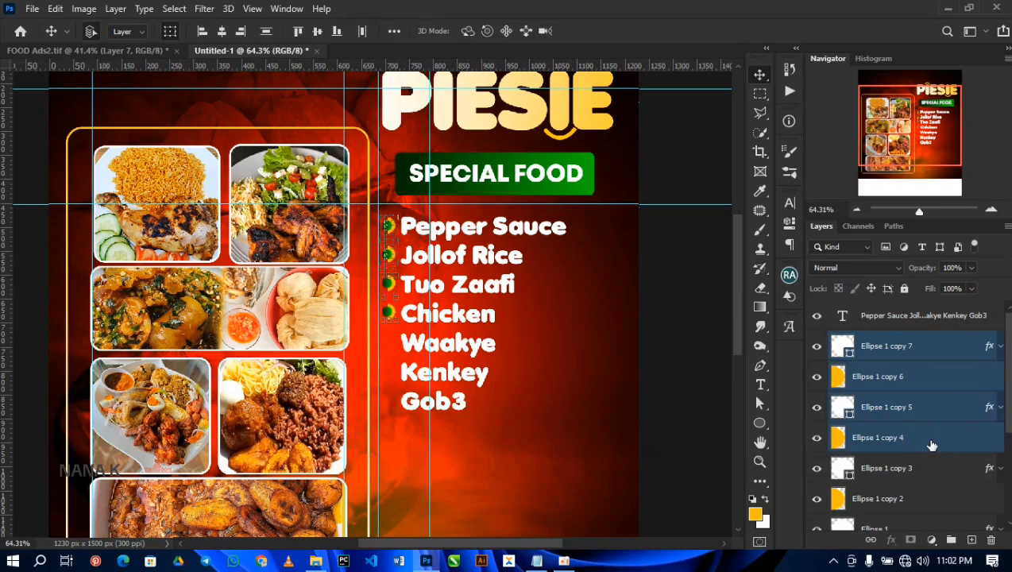
key(Down)
key(Down)
key(Down)
key(Down)
key(Up)
key(Up)
Step: Duplicate the bullets beside Tuo Zaafi and Chicken and move the copies down beside Waakye and Kenkey
key(ctrl+j)
key(shift+Down)
key(shift+Down)
key(shift+Down)
key(shift+Down)
key(shift+Down)
key(shift+Down)
key(shift+Down)
key(shift+Down)
key(shift+Down)
key(shift+Down)
key(shift+Down)
key(shift+Down)
Step: Duplicate the Kenkey bullet's two shapes and move the copy down beside Gob3
click(924, 352)
shift+click(927, 386)
key(ctrl+j)
key(shift+Down)
key(shift+Down)
key(shift+Down)
key(shift+Down)
key(shift+Down)
drag(465, 283, 578, 227)
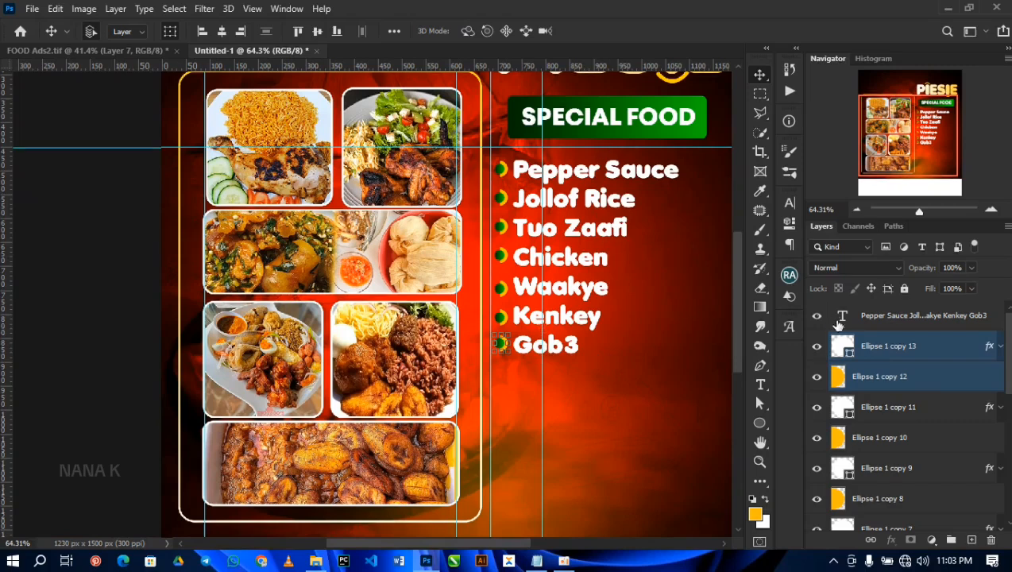
Step: Group the dish list text with all its bullet layers and name the group FOOD LIST
click(916, 318)
scroll(916, 340, down, 3)
scroll(918, 340, down, 5)
shift+click(903, 397)
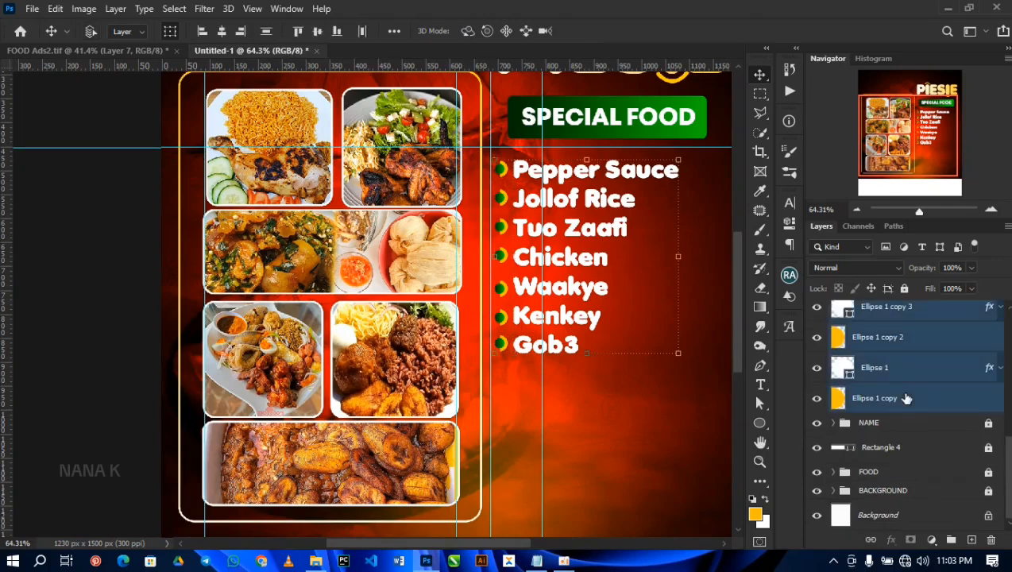
key(ctrl+g)
double_click(872, 309)
text(FOOD LIST)
key(Return)
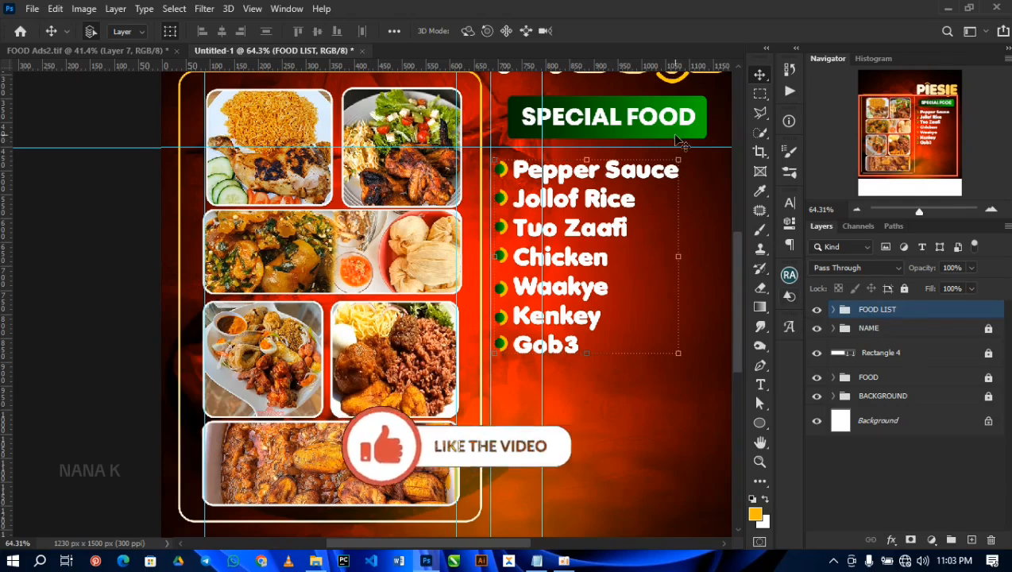
Step: Unlock the NAME group, duplicate the green rectangle behind SPECIAL FOOD and place the copy in the FOOD LIST group
click(992, 330)
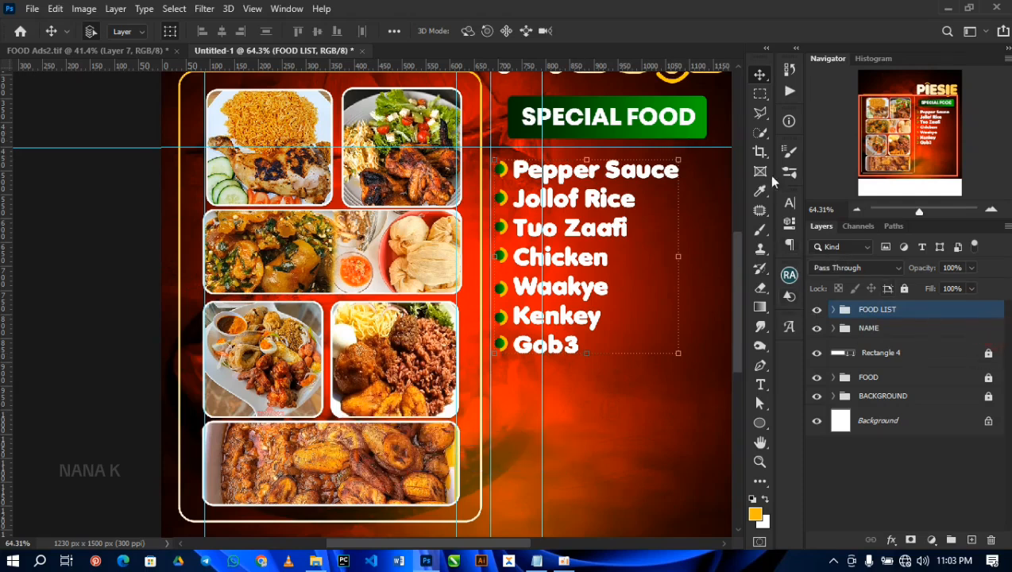
click(697, 140)
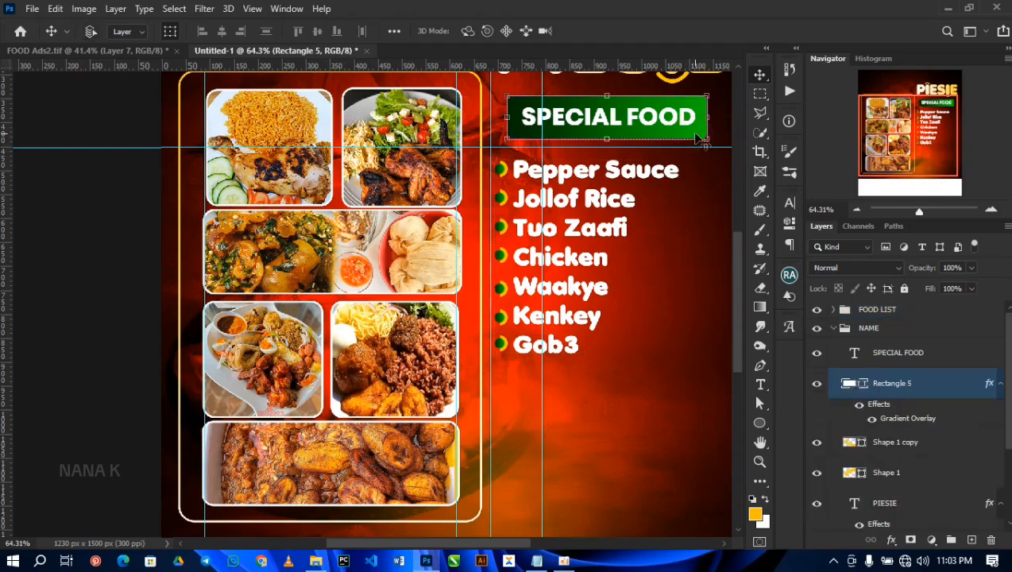
key(ctrl+j)
drag(926, 383, 856, 312)
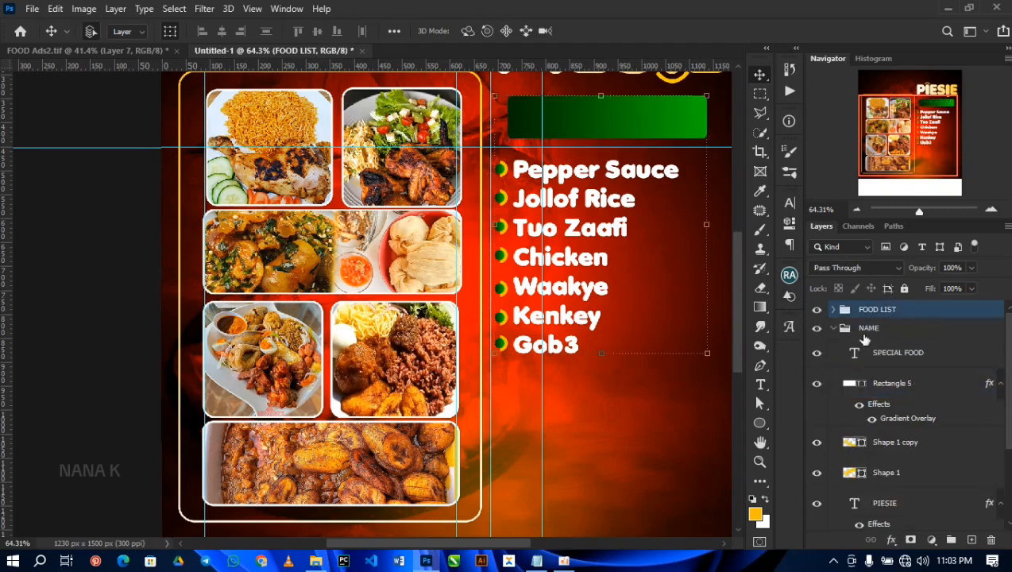
Step: Collapse the NAME group and move the green rectangle copy down to just below Gob3
click(832, 328)
click(878, 327)
click(904, 288)
drag(628, 118, 371, 158)
scroll(636, 474, down, 1)
scroll(636, 470, down, 3)
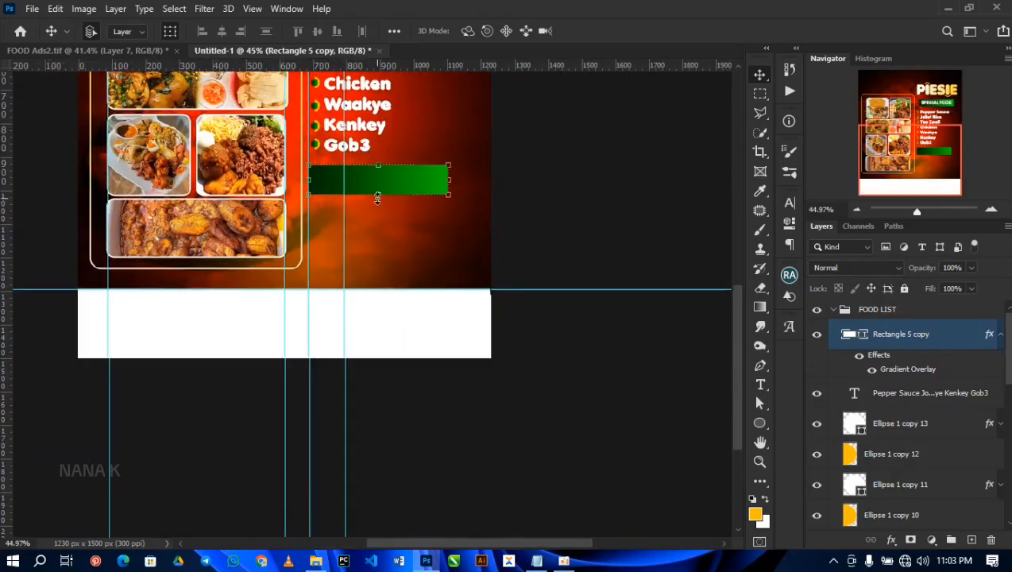
Step: Transform the green rectangle copy into a narrower, taller block, about 154% of its height, with its left edge slightly inset
key(ctrl+t)
drag(379, 193, 378, 223)
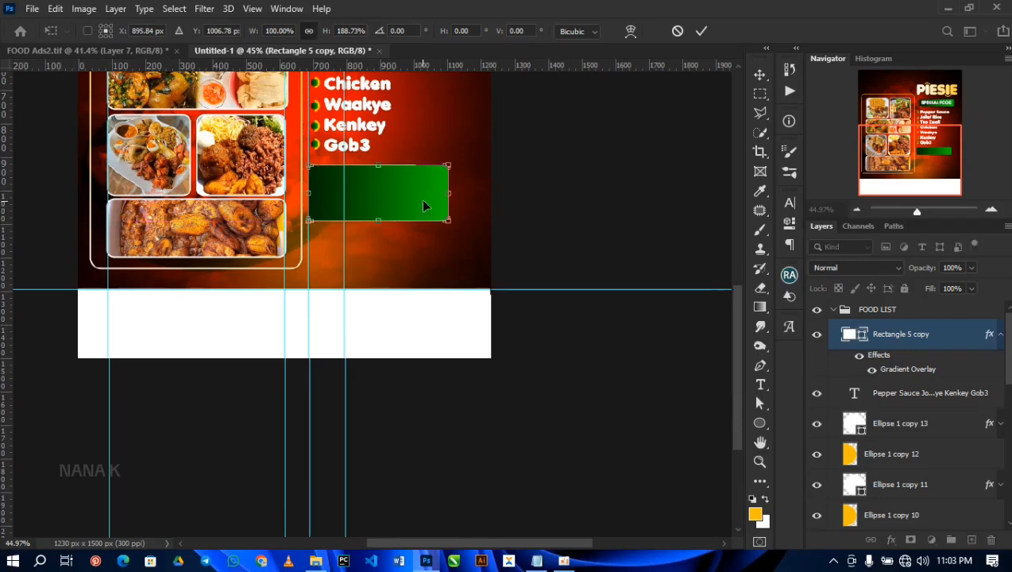
drag(450, 194, 427, 192)
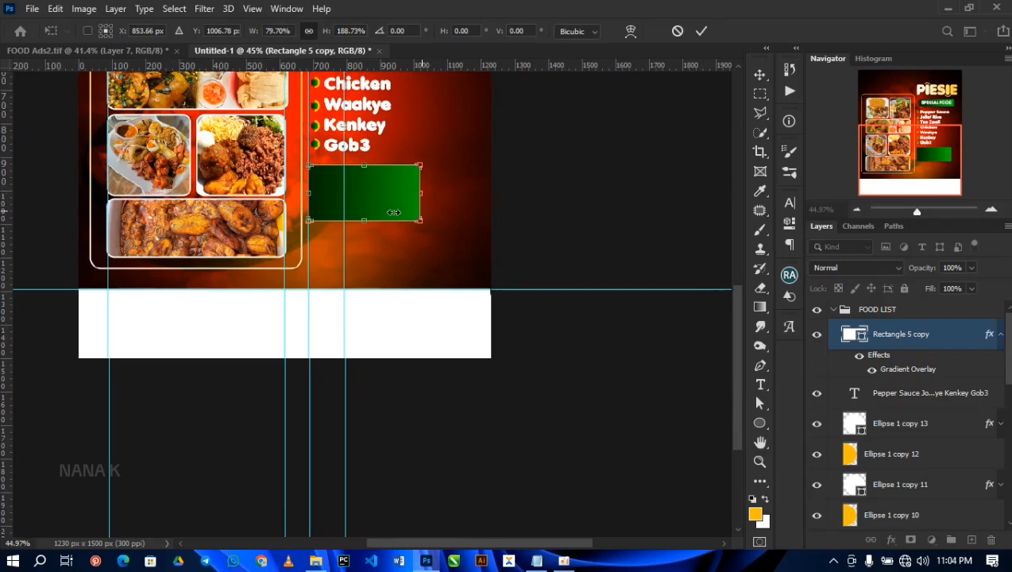
drag(368, 220, 367, 212)
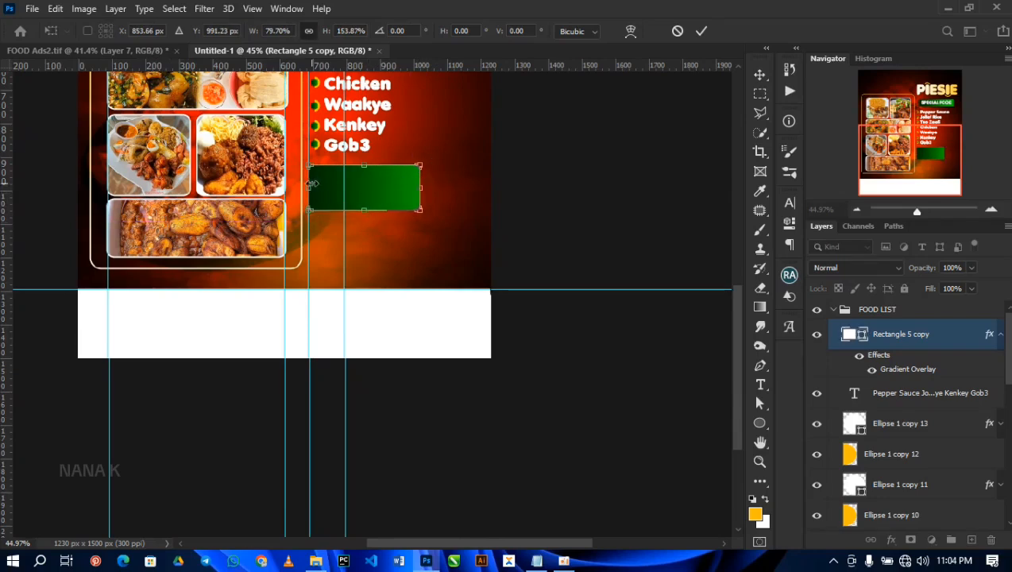
drag(311, 184, 352, 182)
key(Return)
Step: Scale the FOOD LIST and NAME groups down together slightly to give the title and dish list more margin
drag(407, 217, 516, 456)
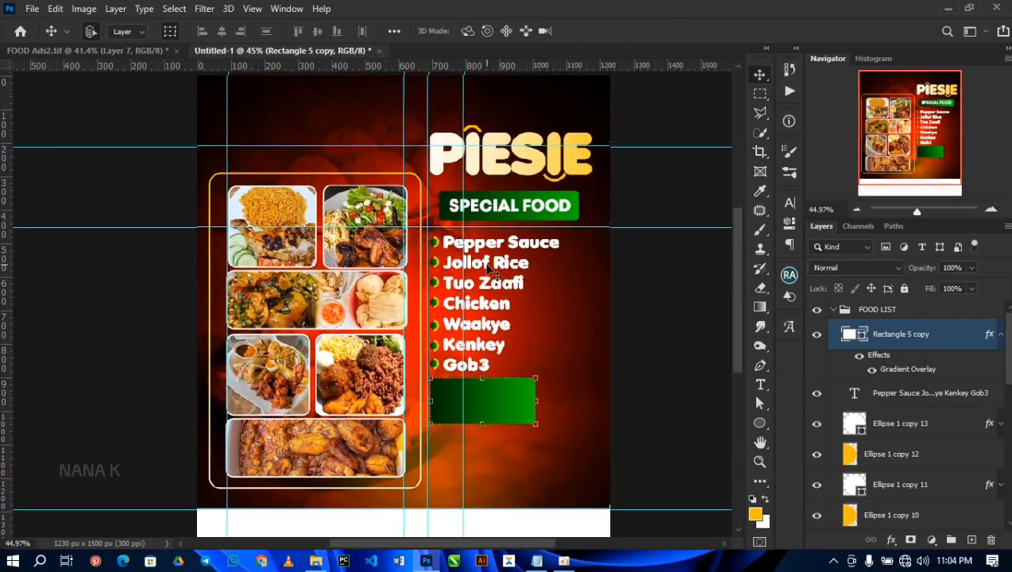
scroll(500, 270, down, 1)
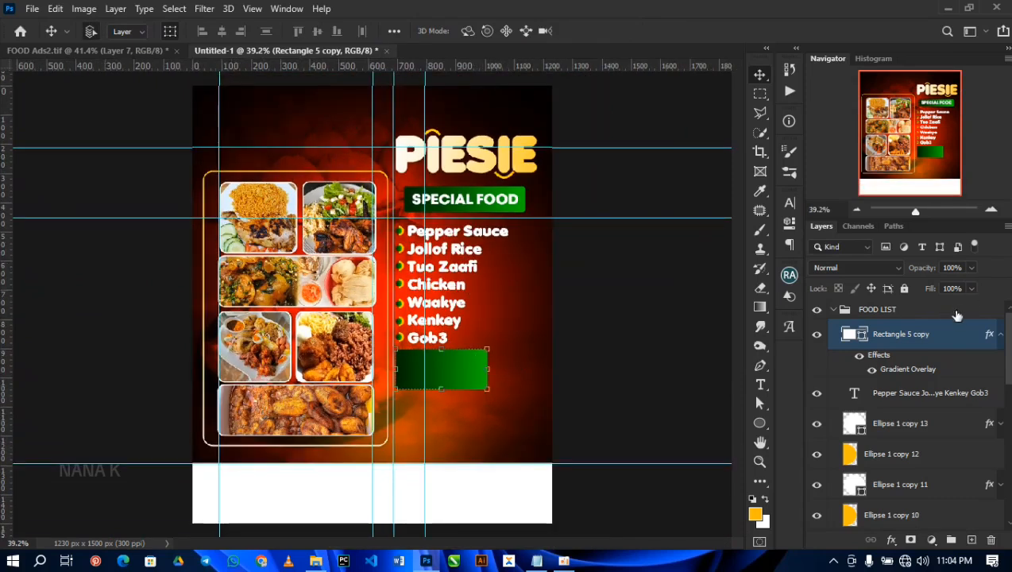
click(935, 315)
scroll(935, 469, down, 5)
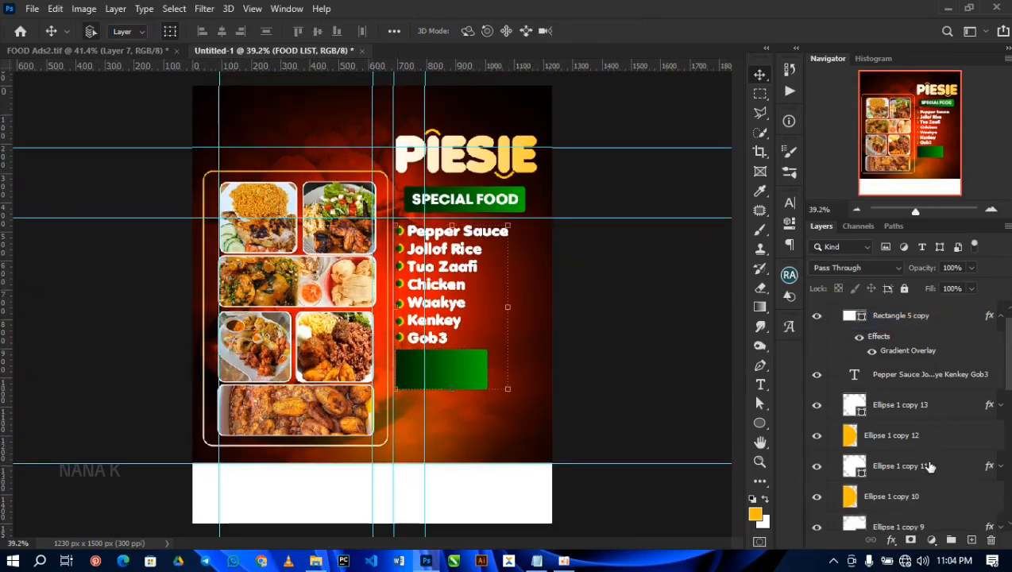
scroll(930, 467, down, 3)
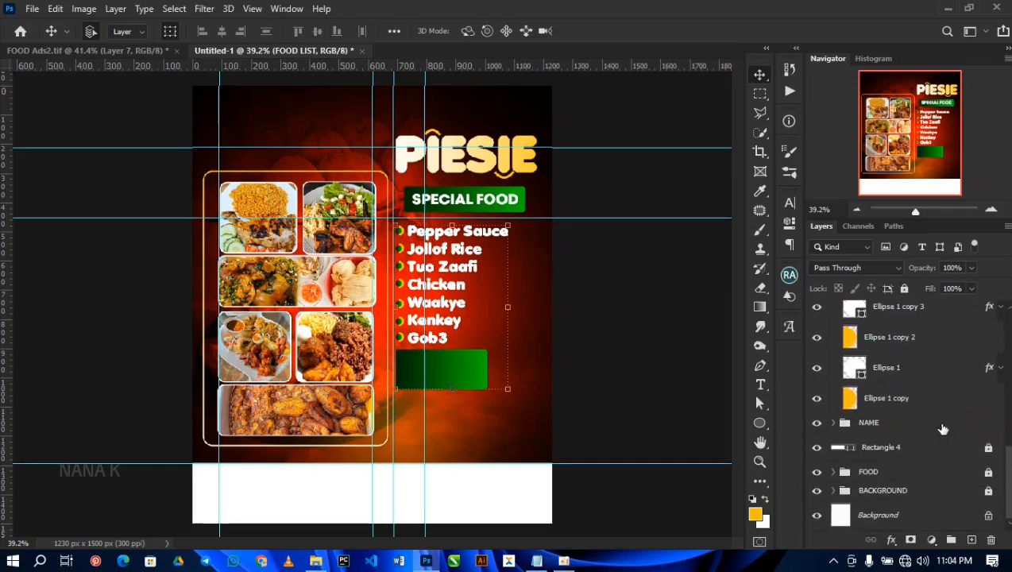
click(938, 422)
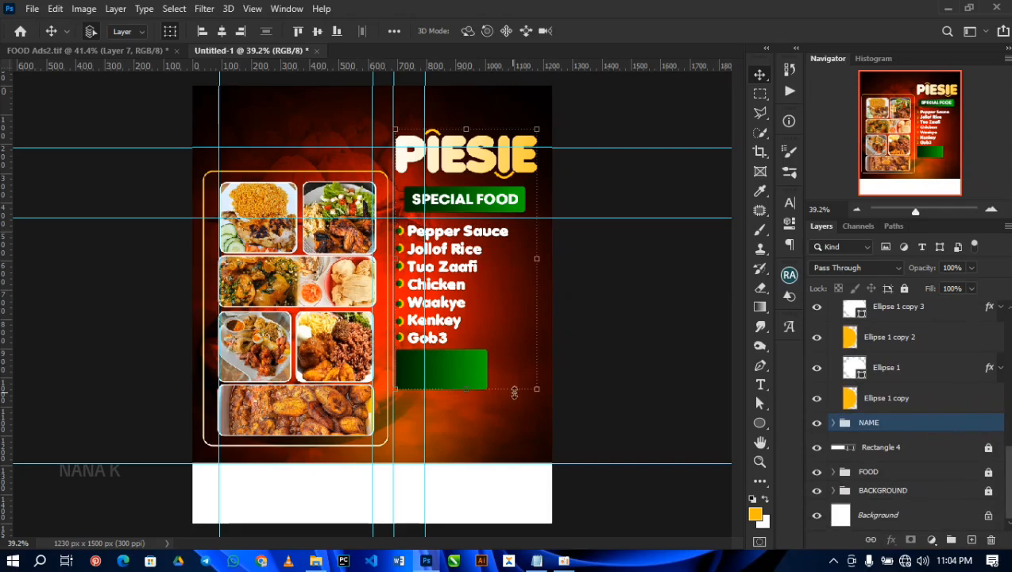
drag(536, 388, 530, 372)
click(672, 300)
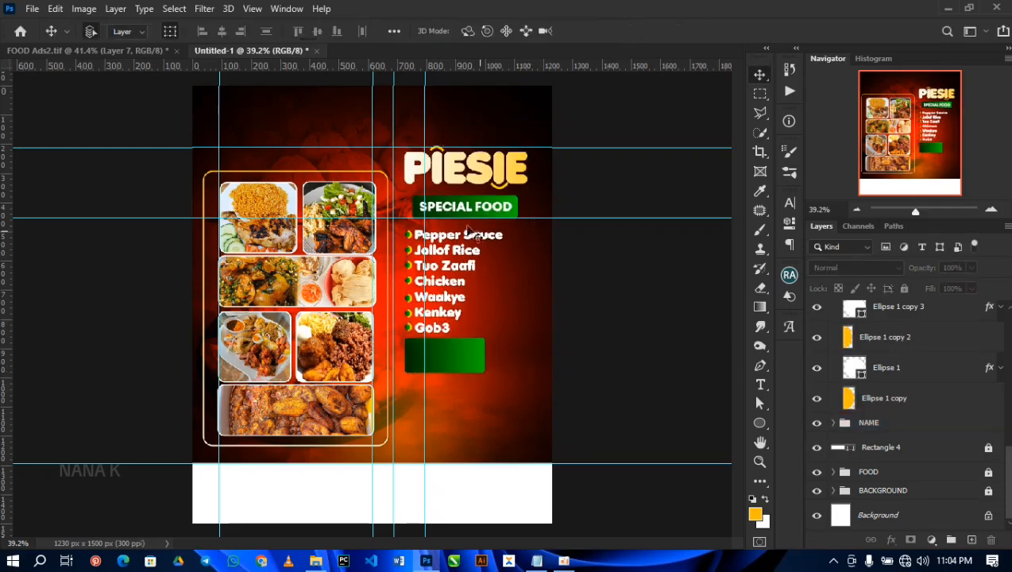
Step: Nudge the FOOD LIST group left to the vertical guide and up closer to the SPECIAL FOOD label
scroll(900, 315, up, 10)
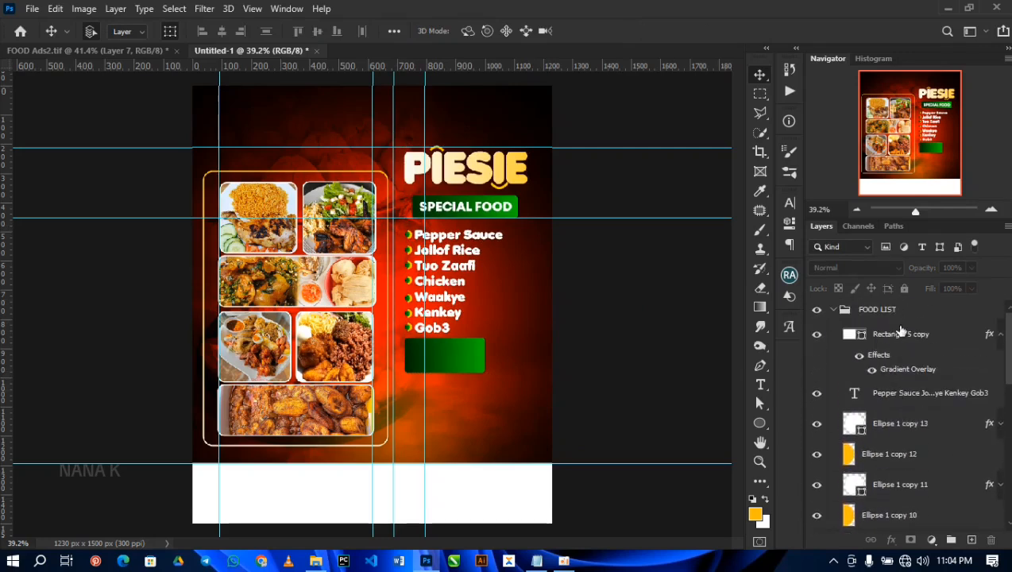
click(899, 315)
key(shift+Left)
key(shift+Left)
key(shift+Left)
key(shift+Up)
key(shift+Up)
key(shift+Up)
key(shift+Left)
key(shift+Up)
key(shift+Down)
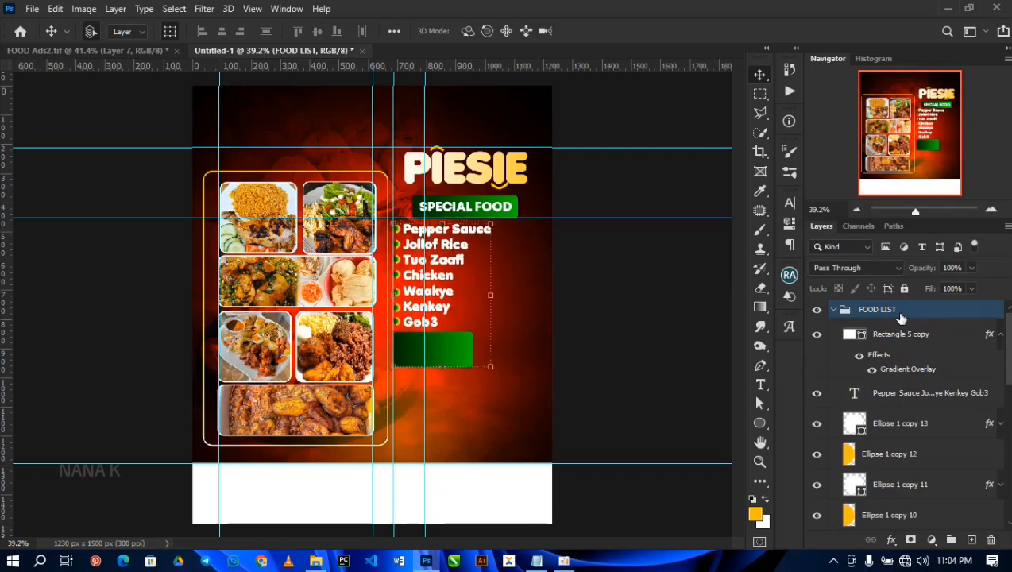
click(580, 413)
Step: Set all corner radii of the green rectangle below Gob3 to 0 px
click(445, 354)
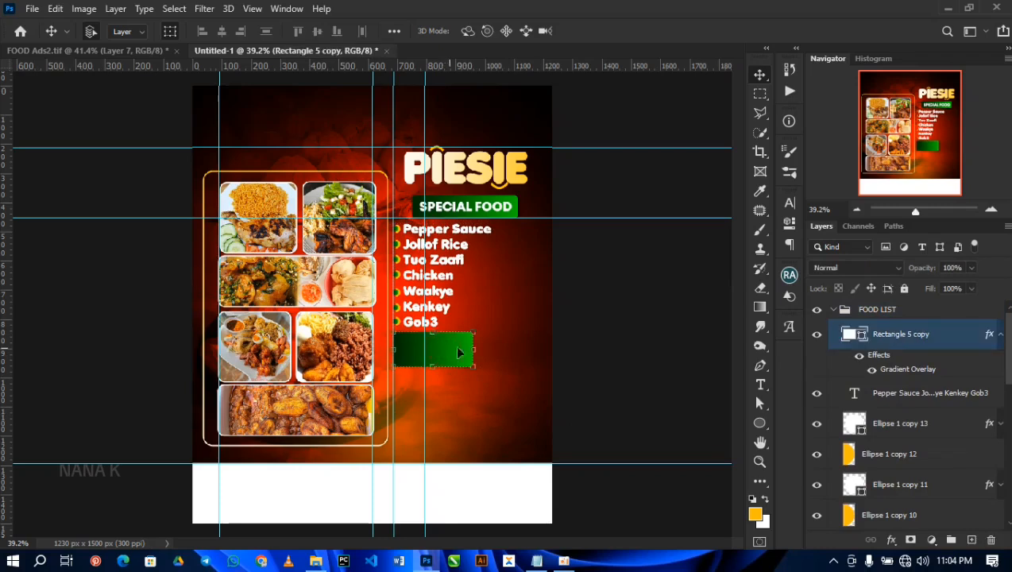
click(790, 223)
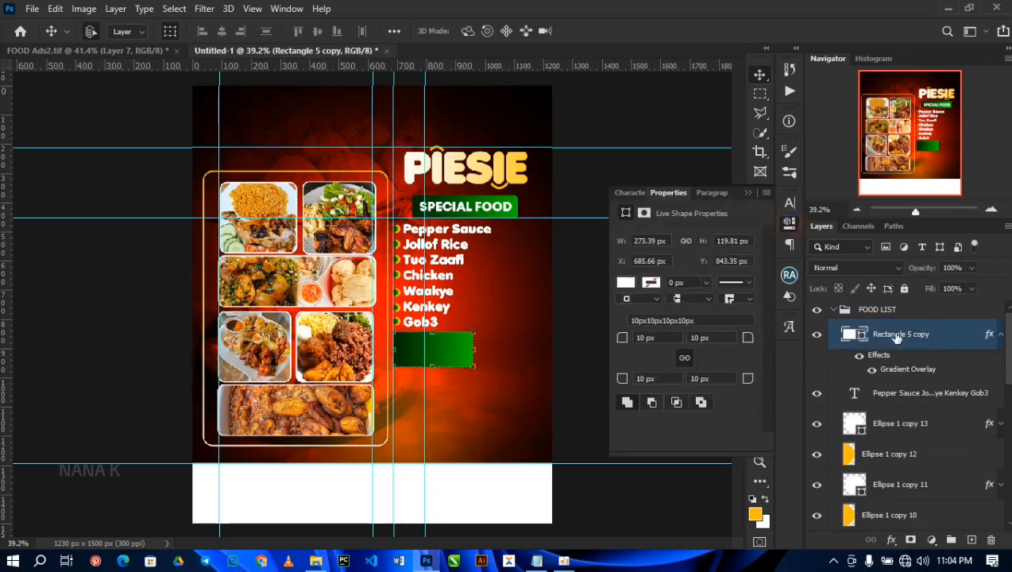
click(653, 339)
text(0)
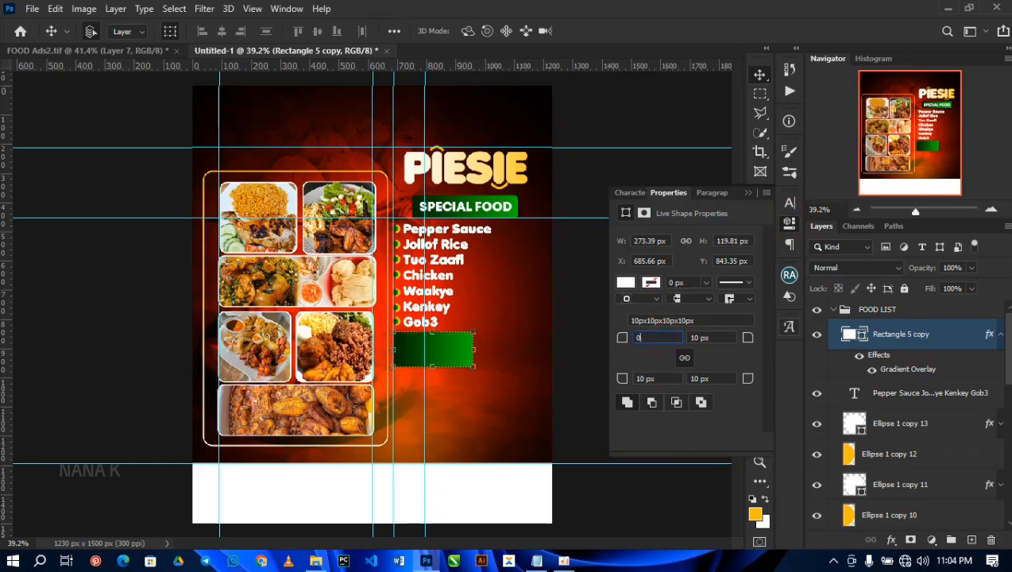
key(Return)
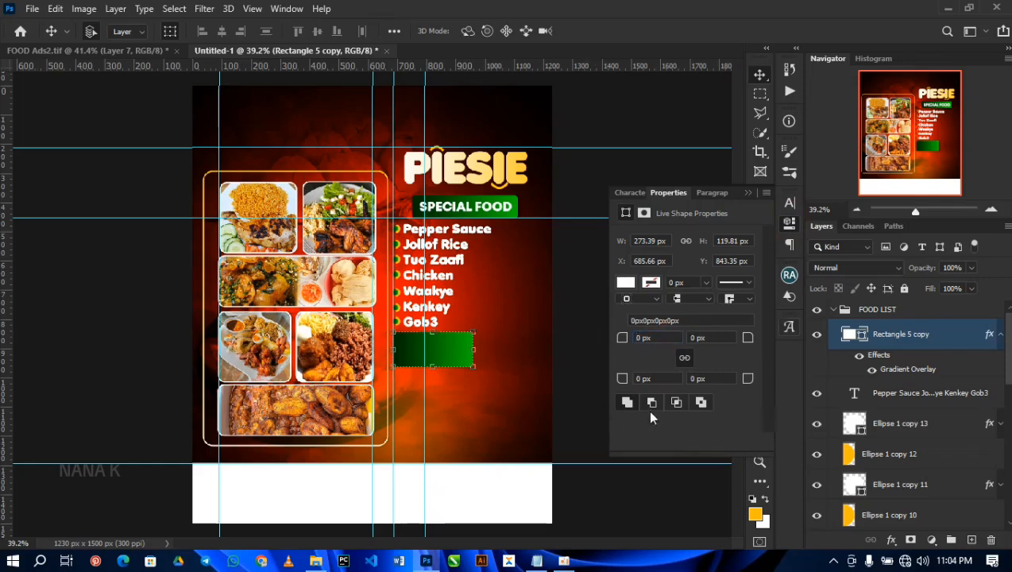
Step: Start a new text layer on the green rectangle below Gob3 using the Mont Heavy DEMO font
key(t)
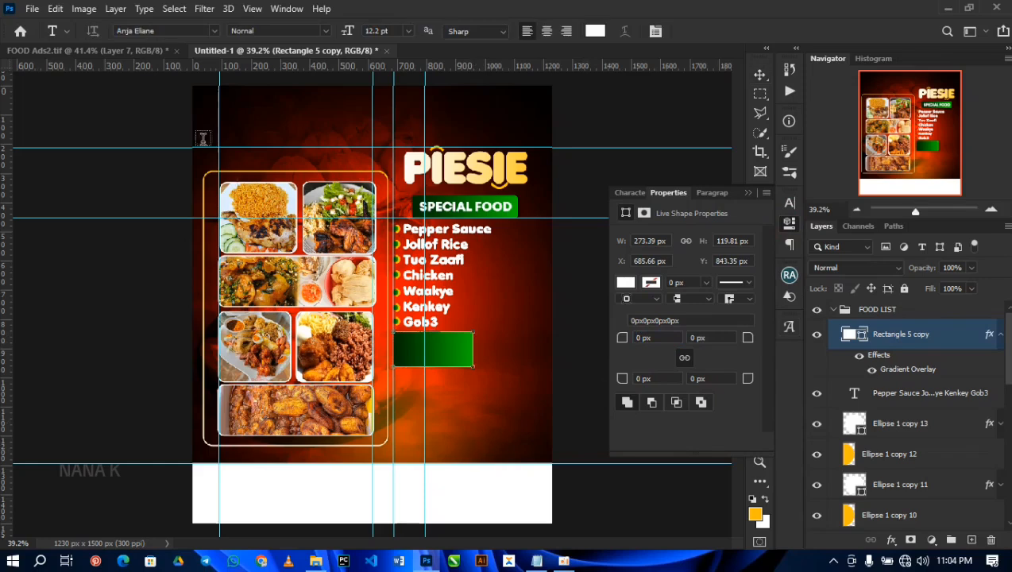
click(216, 31)
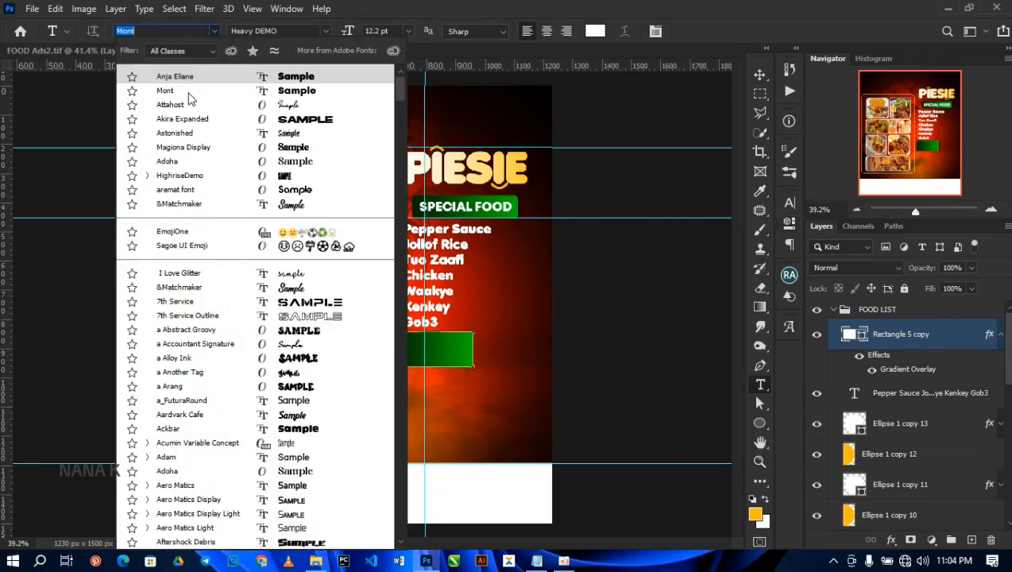
click(185, 91)
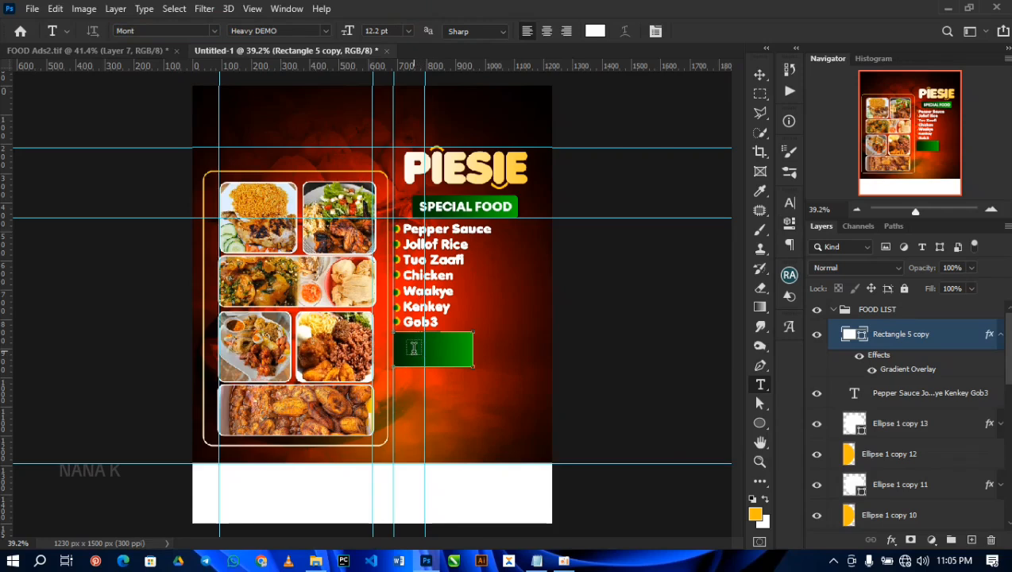
click(416, 349)
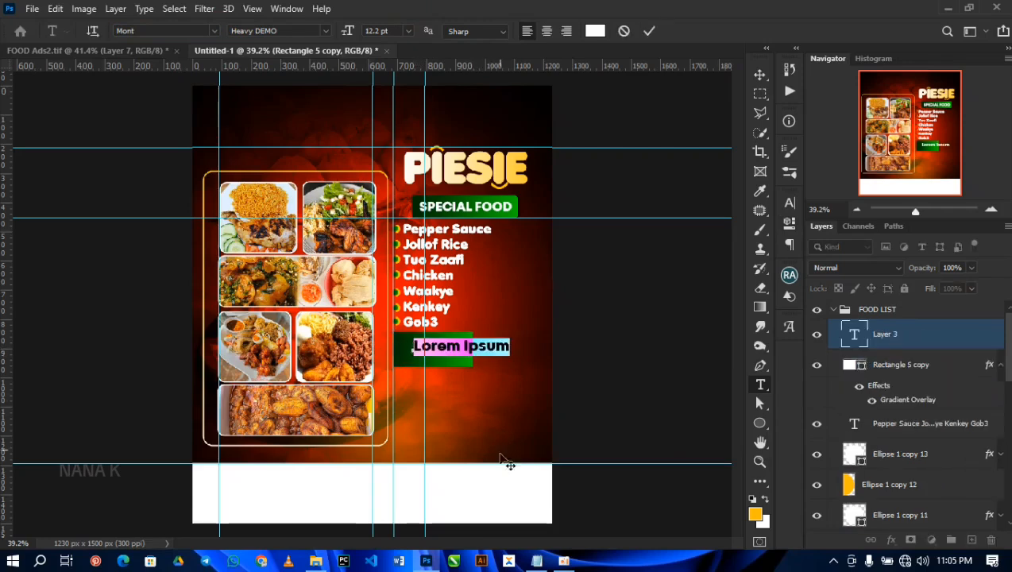
Step: Switch to the TEXT file in Notepad, break GOOD COOK GREAT TASTE into two lines, copy both and return to Photoshop
click(539, 559)
drag(399, 270, 255, 270)
click(318, 270)
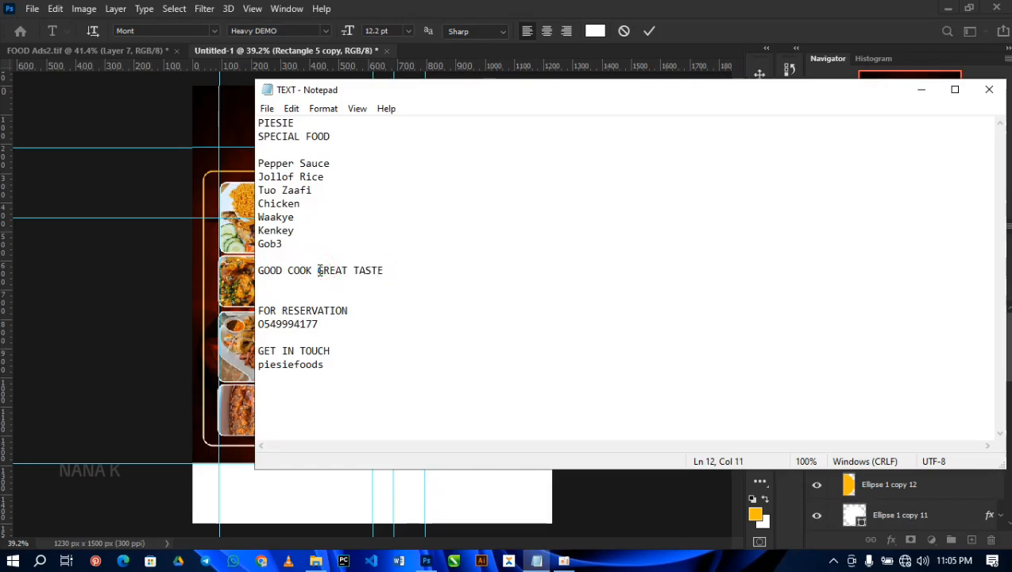
key(Return)
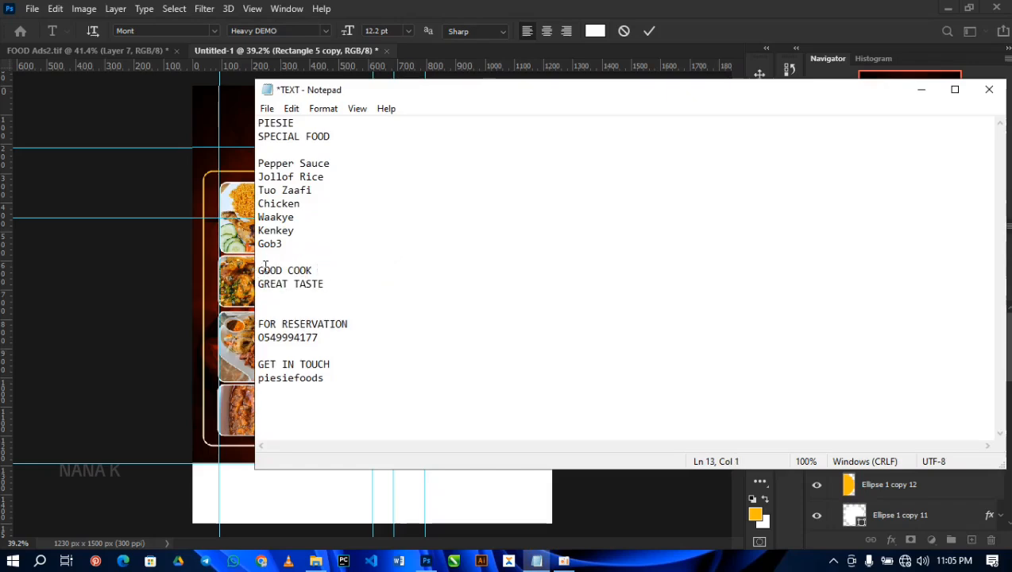
drag(258, 267, 324, 284)
key(ctrl+c)
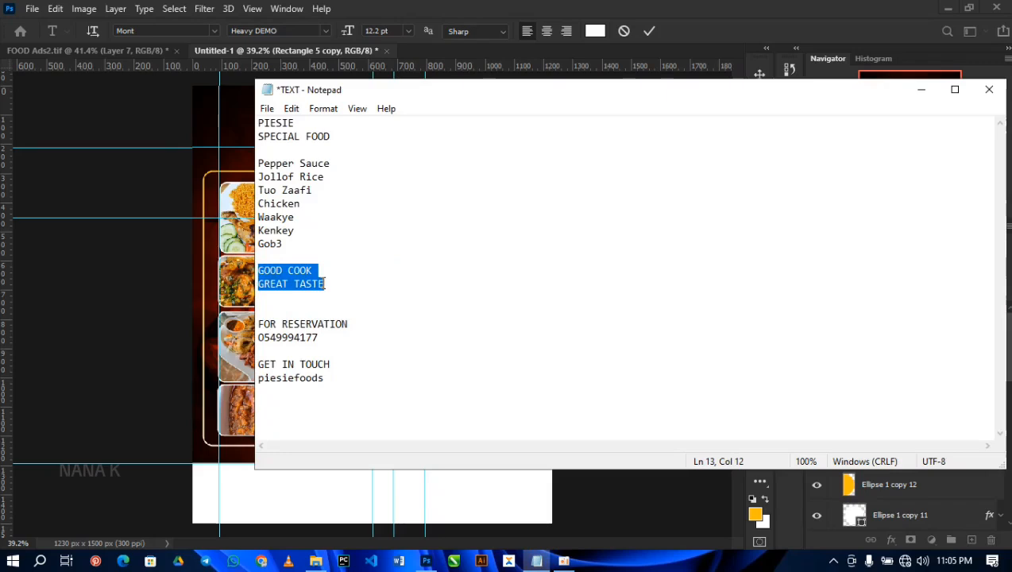
click(455, 5)
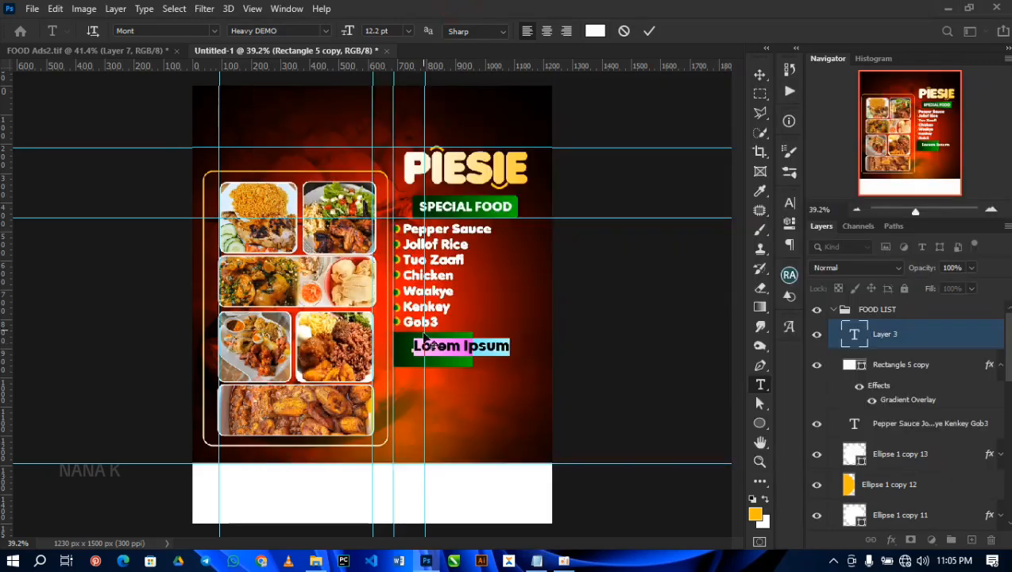
Step: Paste the GOOD COOK GREAT TASTE slogan into the new text layer and shrink it to fit inside the green rectangle
key(ctrl+v)
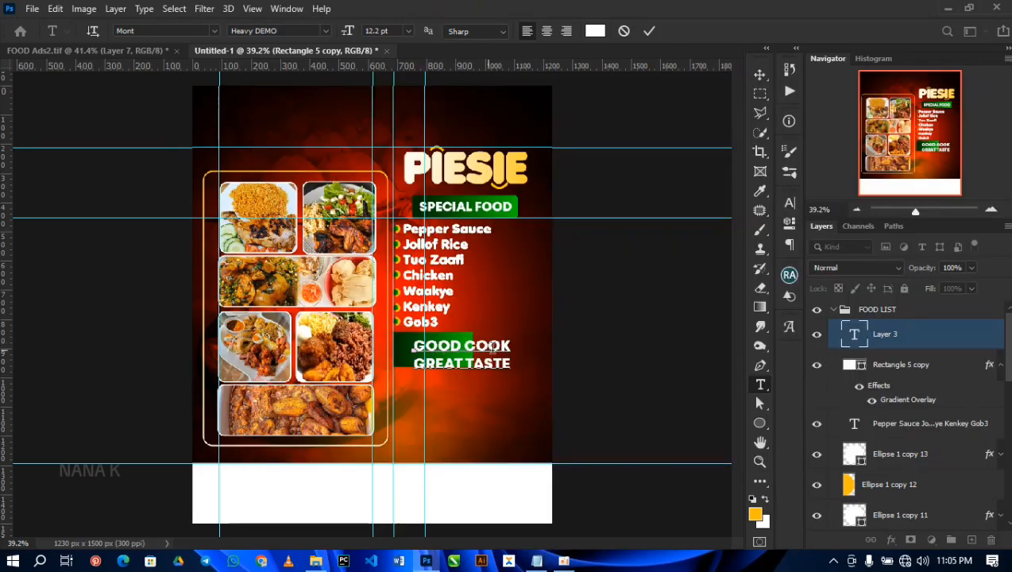
drag(518, 387, 499, 381)
click(649, 31)
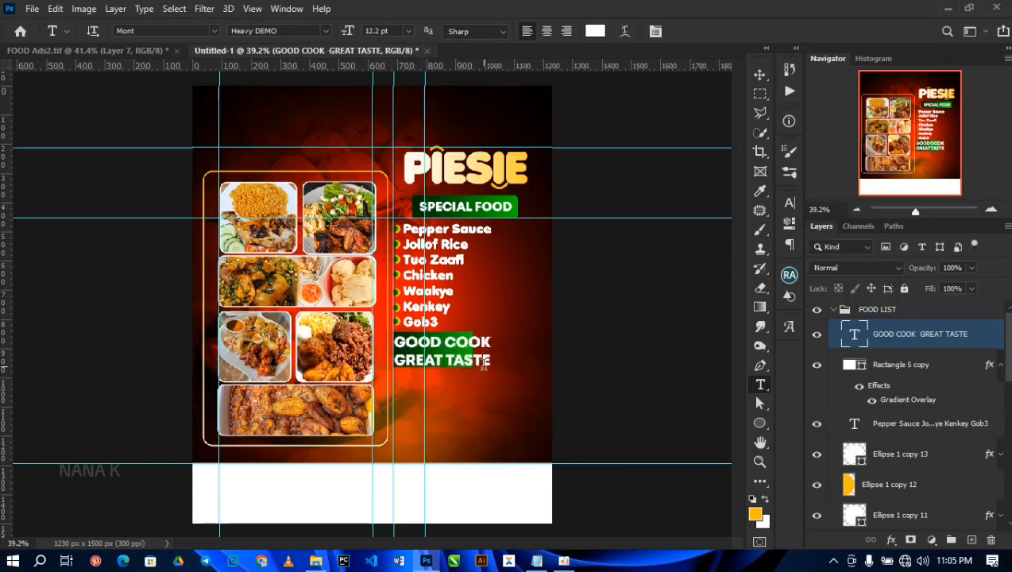
key(v)
drag(492, 366, 448, 354)
key(Return)
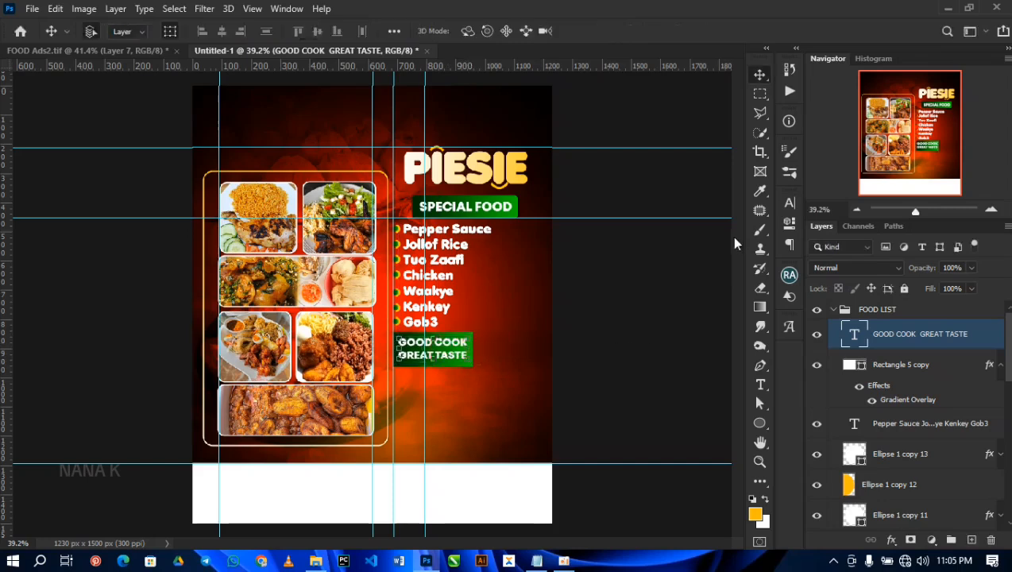
Step: Set the GOOD COOK GREAT TASTE text's leading to 9 pt and scale the text to about 101.56%
click(790, 202)
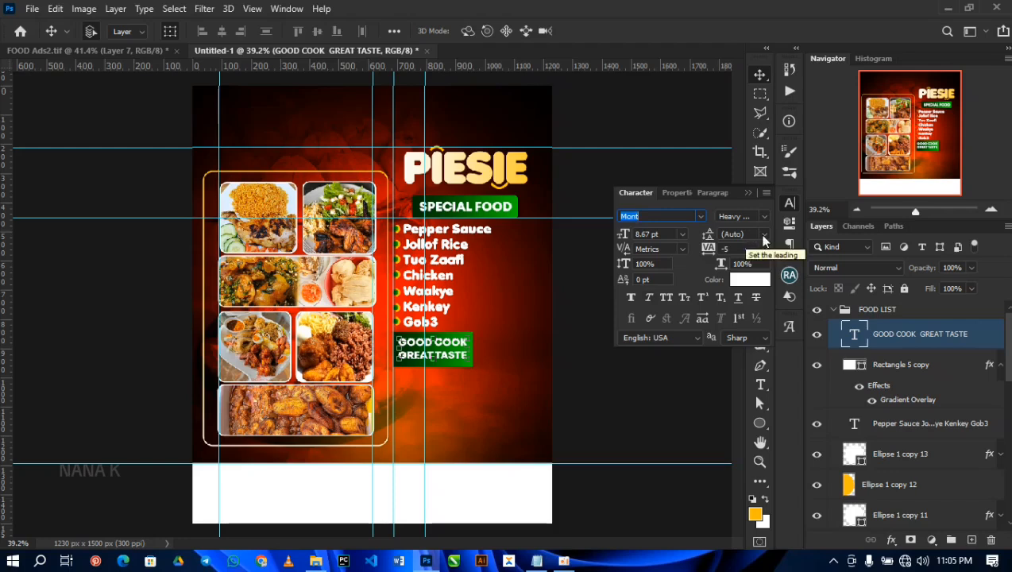
click(763, 236)
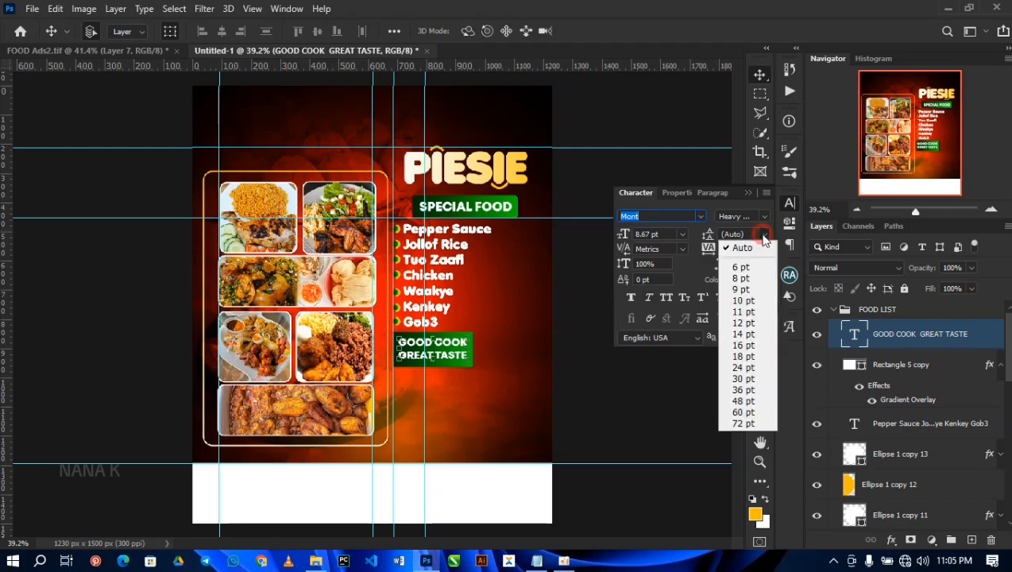
click(745, 312)
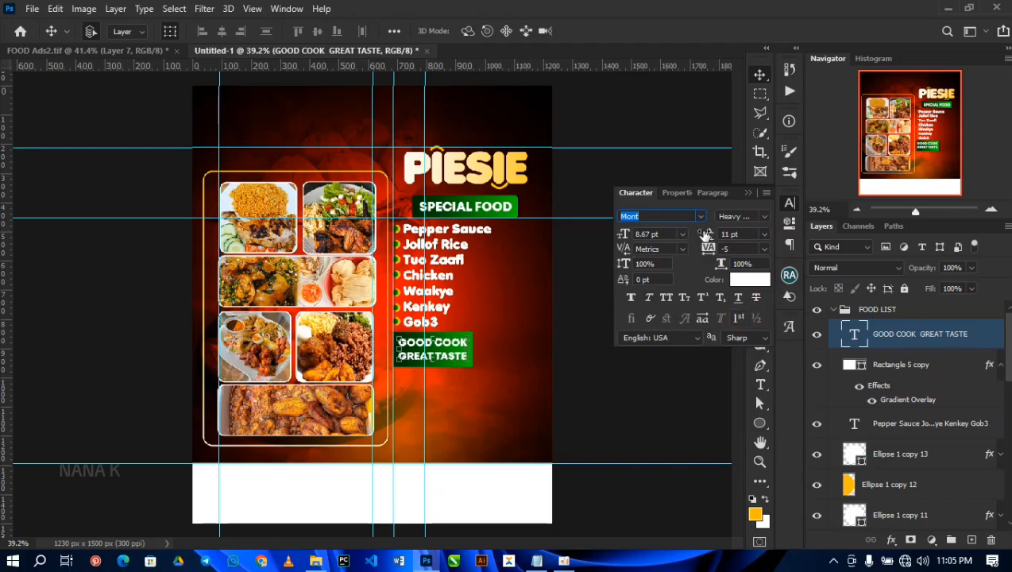
click(745, 233)
text(9)
key(Return)
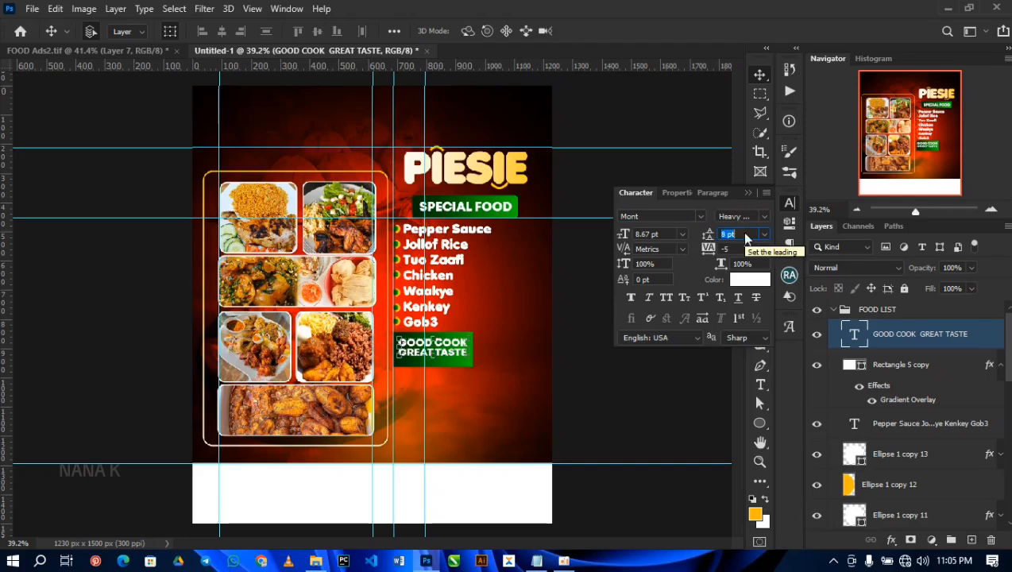
drag(474, 359, 472, 360)
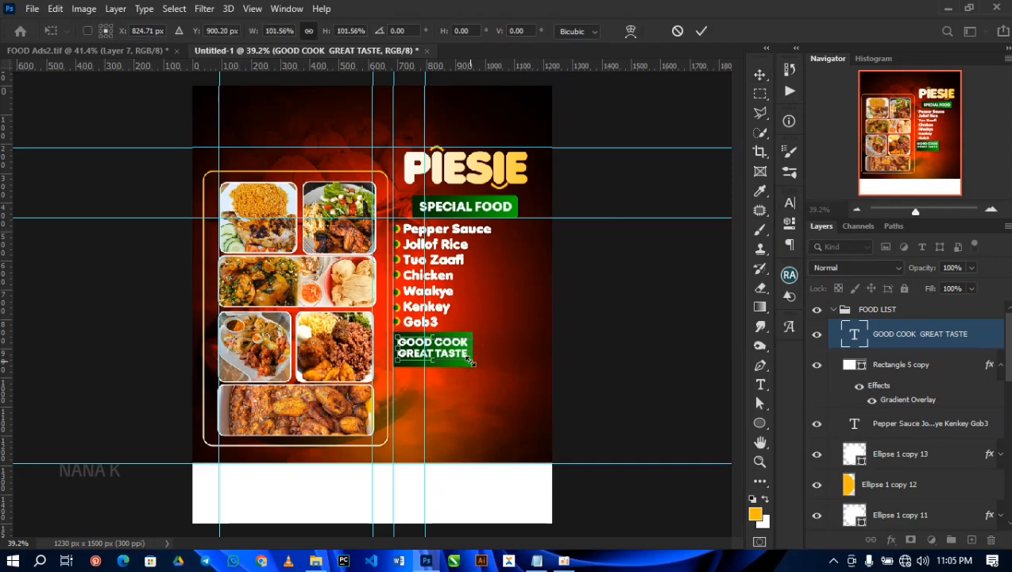
key(Return)
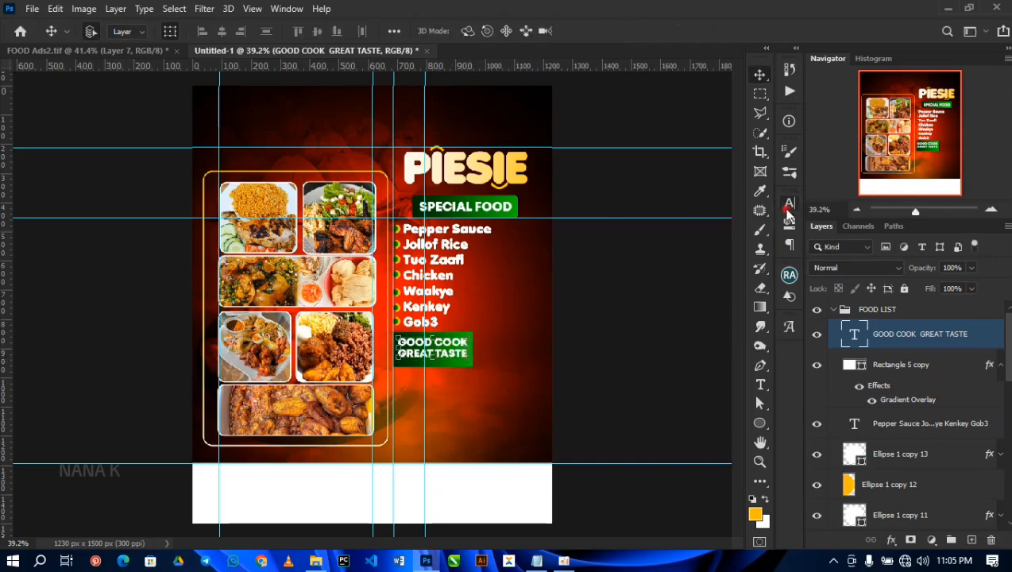
Step: Apply faux bold to the GOOD COOK GREAT TASTE text and nudge it slightly left within the green rectangle
click(788, 207)
click(632, 300)
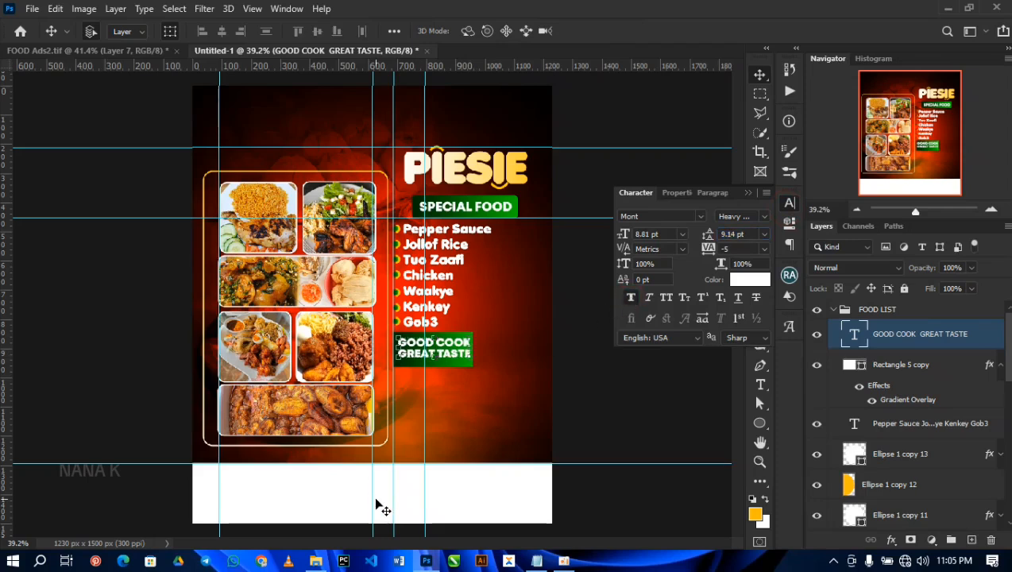
key(Left)
key(Left)
key(Left)
key(Left)
key(Left)
click(657, 404)
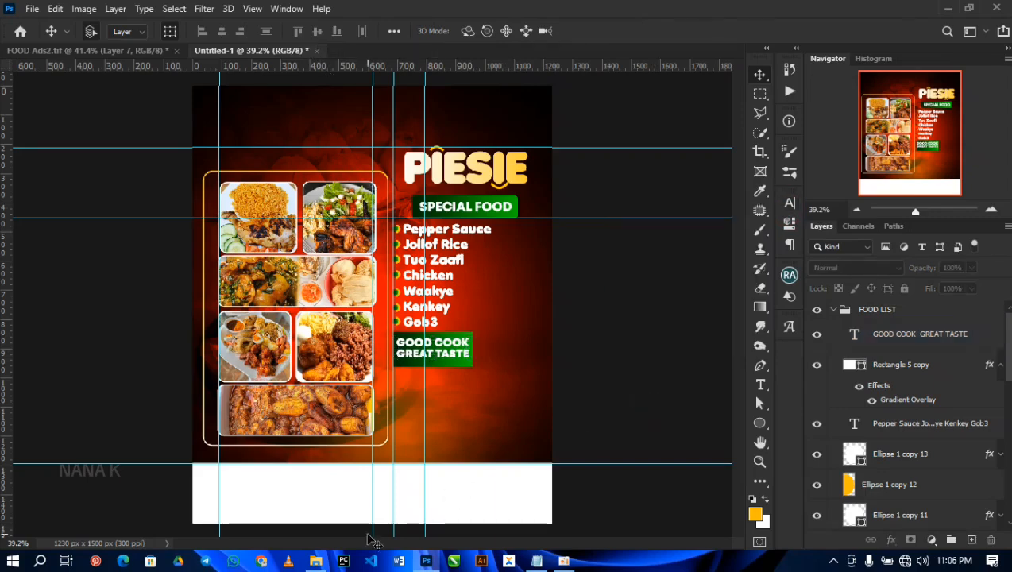
Step: Place the food image from the RESOURCE folder and fit it below the slogan, slightly overlapping the white footer strip
click(316, 561)
click(479, 105)
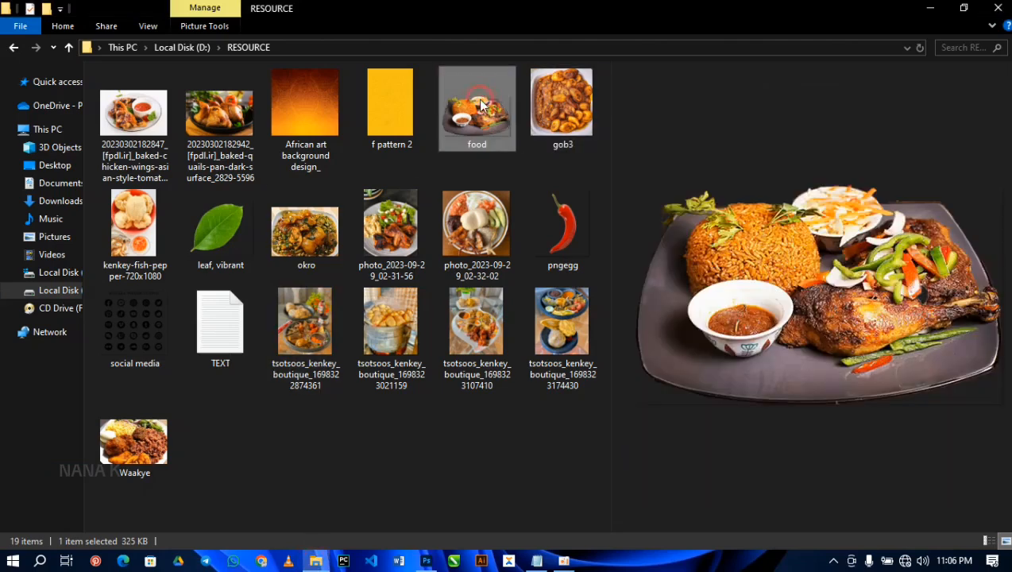
drag(479, 105, 434, 506)
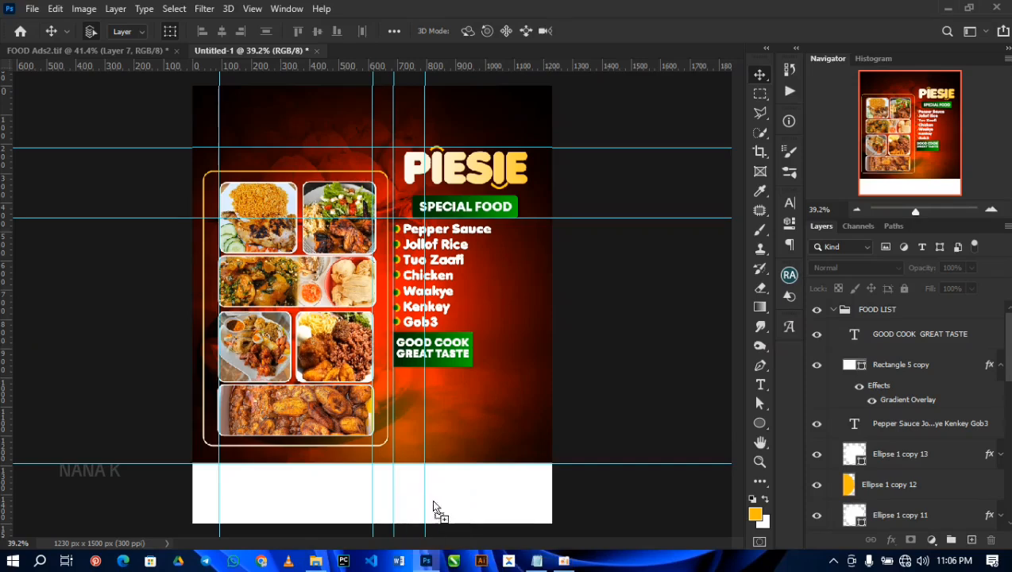
drag(449, 451, 446, 440)
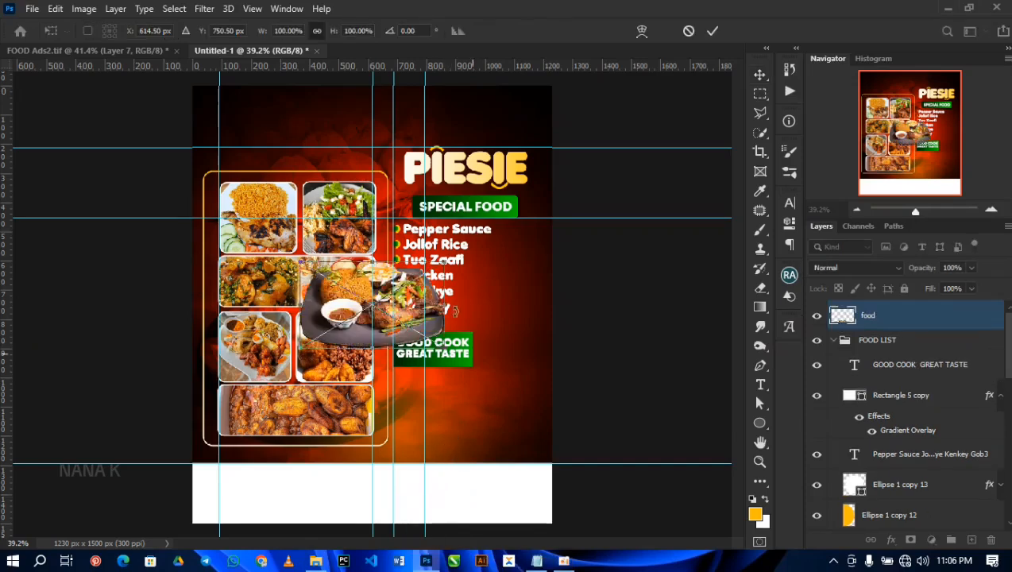
drag(384, 296, 477, 416)
drag(538, 382, 546, 377)
key(Return)
Step: Unlock the FOOD group, scale it to about 94.43% and nudge it slightly left
scroll(992, 472, down, 10)
click(990, 472)
click(913, 472)
key(ctrl+t)
drag(387, 482, 381, 476)
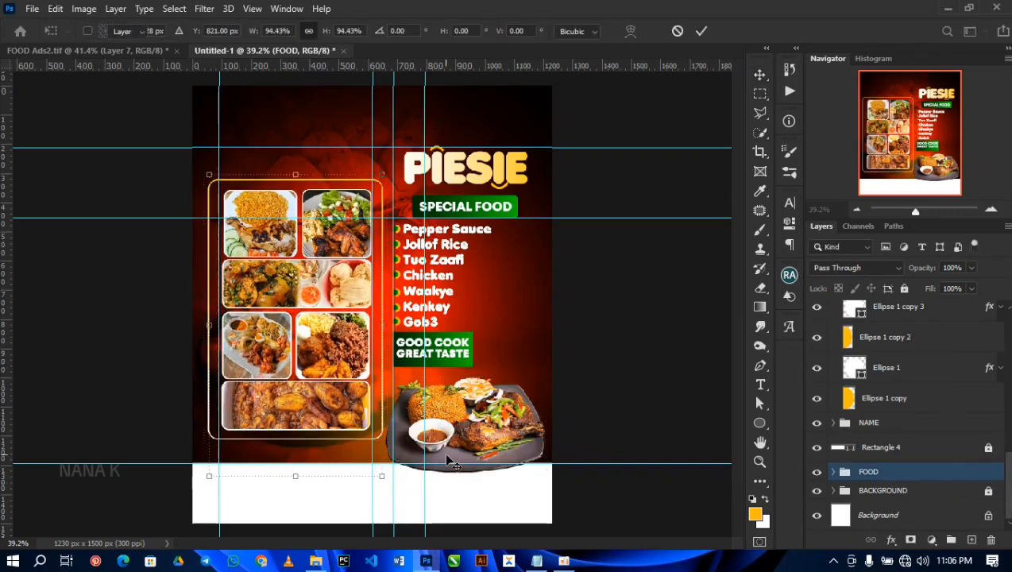
key(Return)
key(shift+Left)
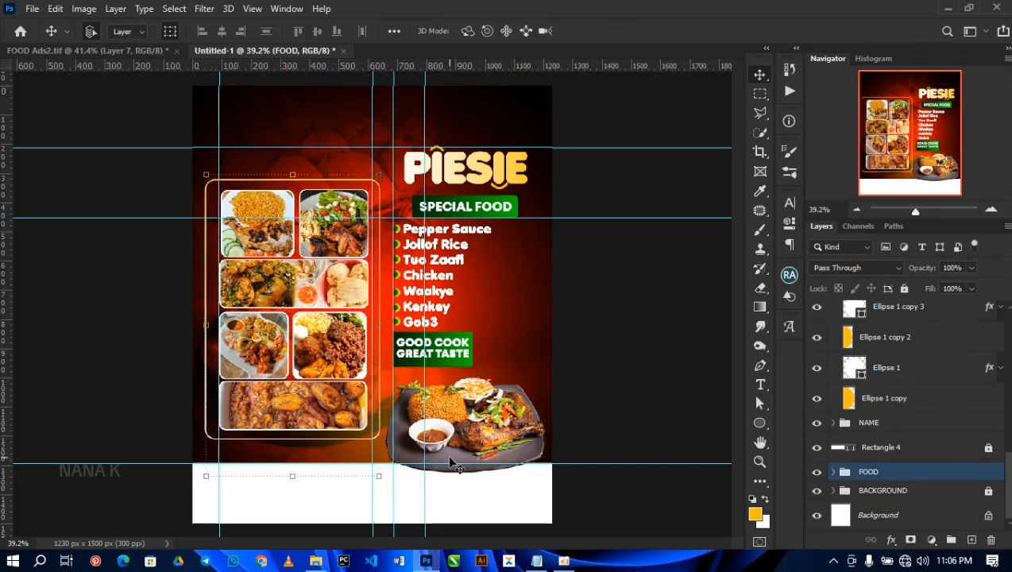
Step: Rasterize the food plate layer and add a new empty layer above it
click(502, 443)
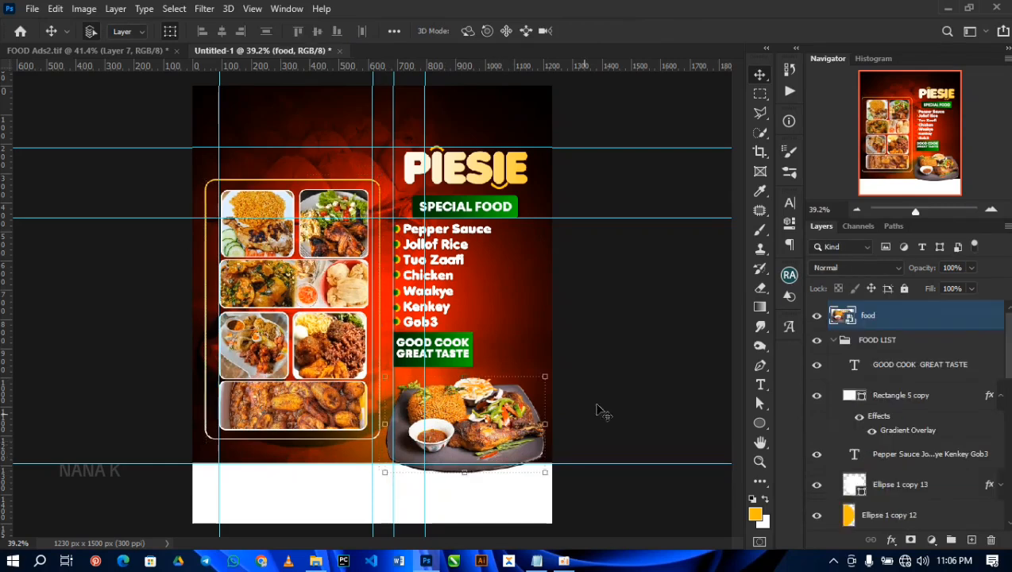
right_click(877, 328)
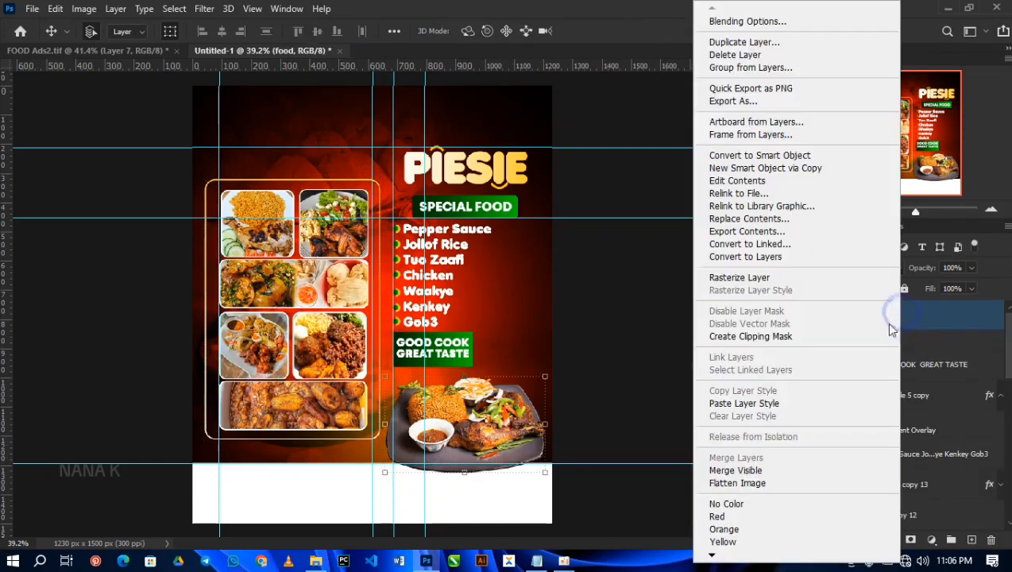
click(739, 274)
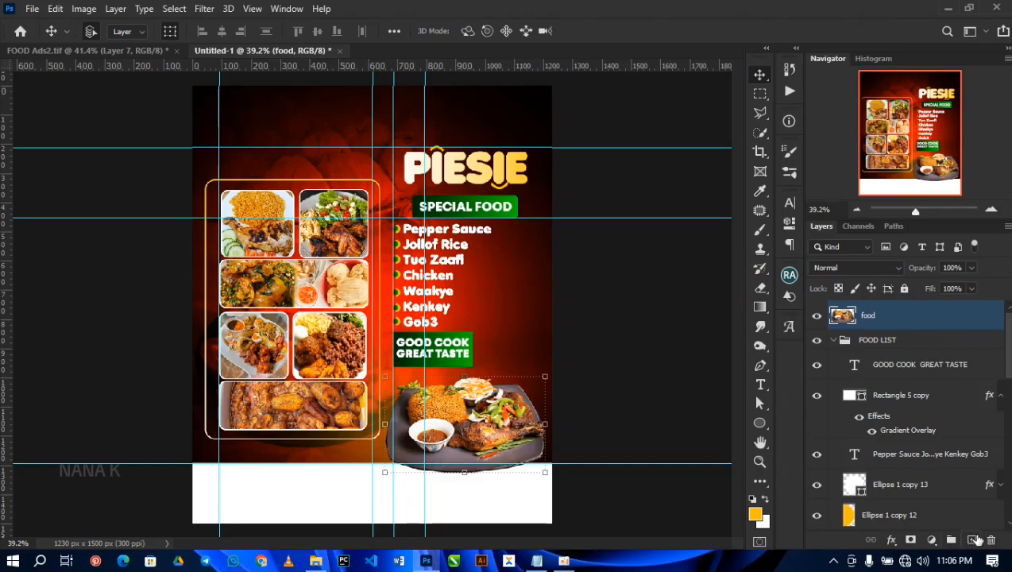
click(973, 540)
mouse_move(890, 318)
mouse_down()
mouse_move(891, 337)
mouse_move(887, 318)
mouse_up()
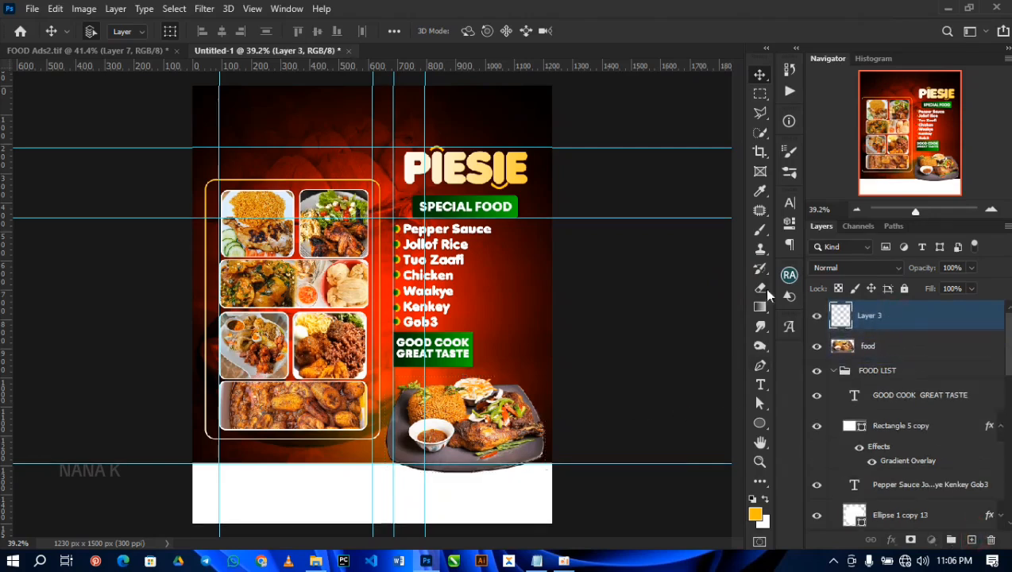
Step: Paint one soft black brush dab over the food plate on the new layer with a brush size of 500
click(760, 230)
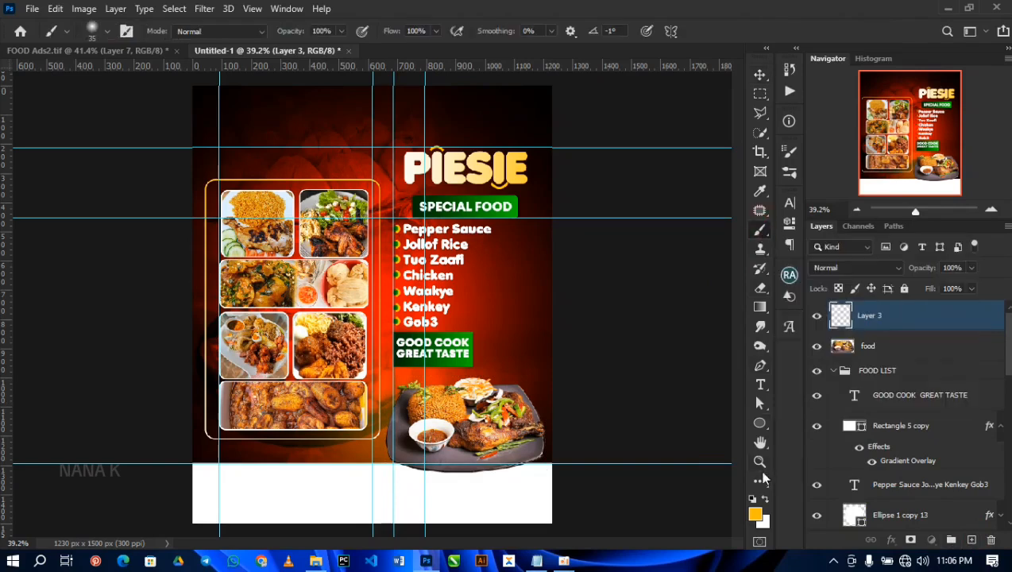
click(754, 516)
drag(720, 394, 621, 456)
click(960, 246)
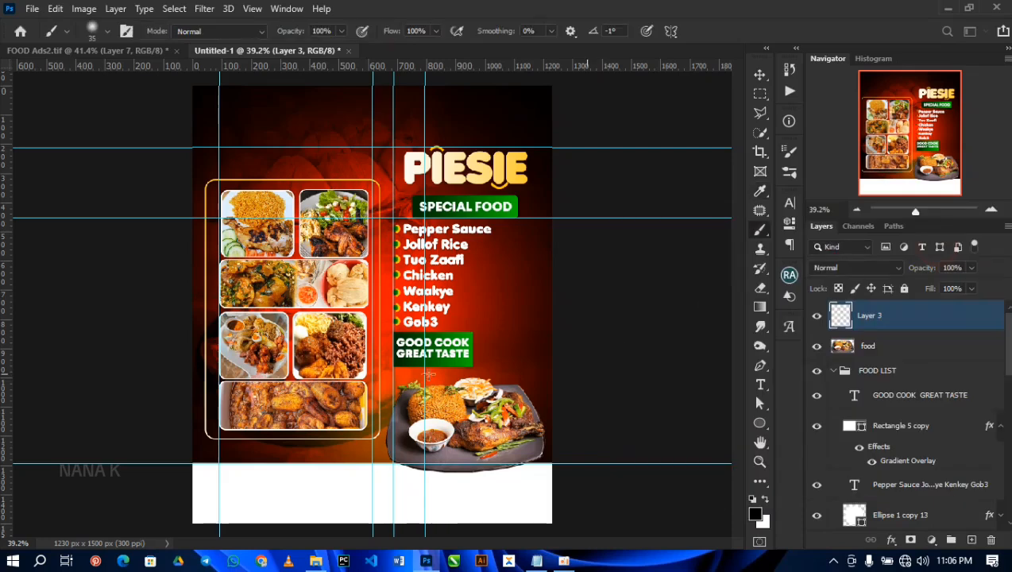
key(Tab)
key(Tab)
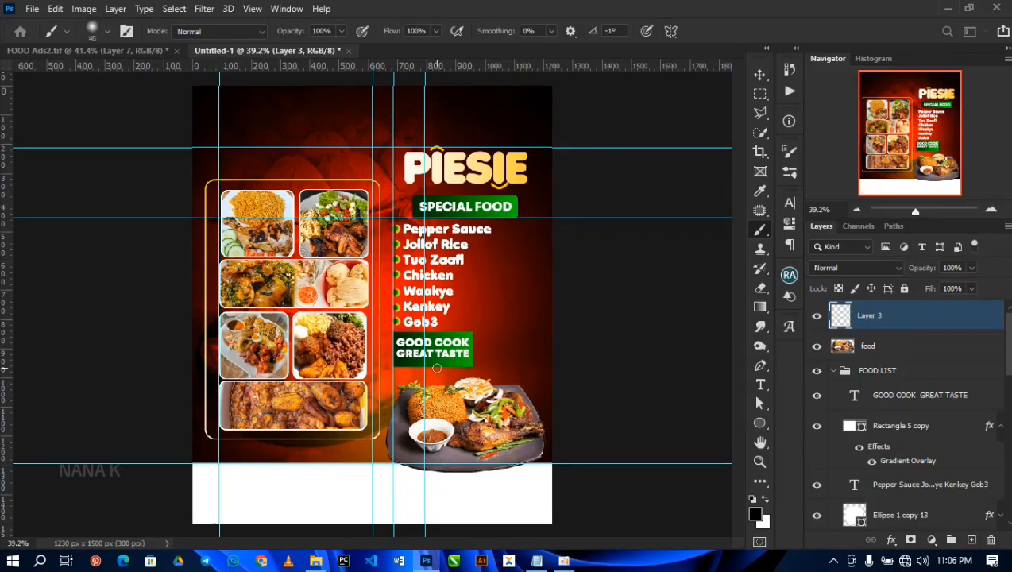
key(bracketright)
key(bracketright)
key(bracketright)
key(bracketright)
key(bracketright)
key(bracketright)
key(bracketright)
key(bracketright)
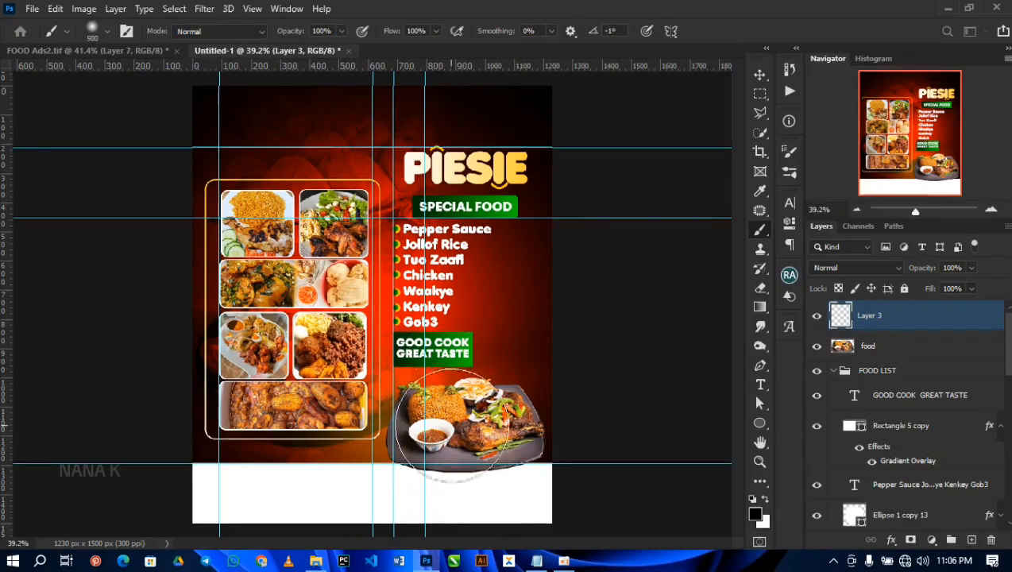
click(456, 413)
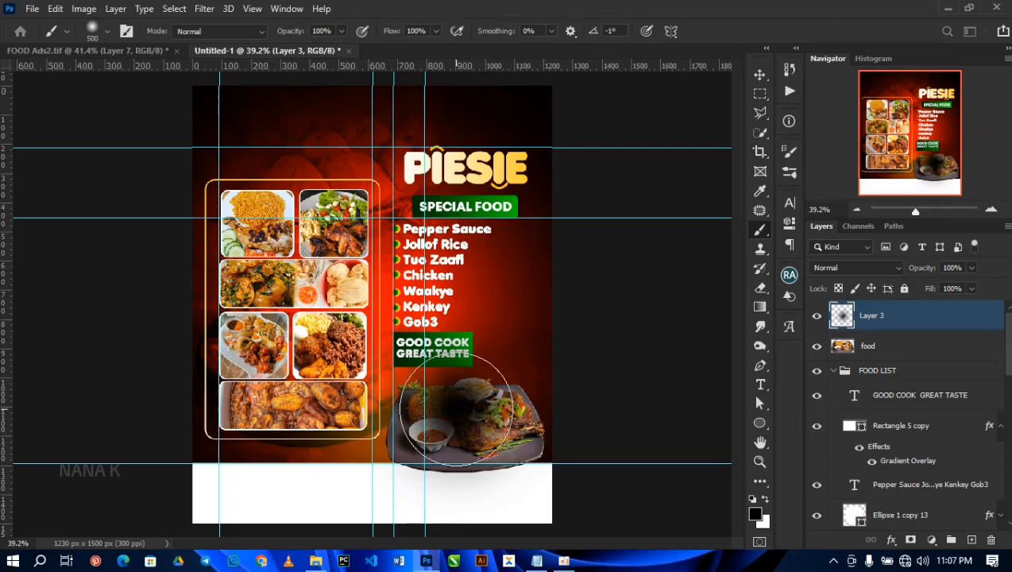
Step: Flatten the black dab vertically into a thin shadow and position it along the plate's lower edge
key(v)
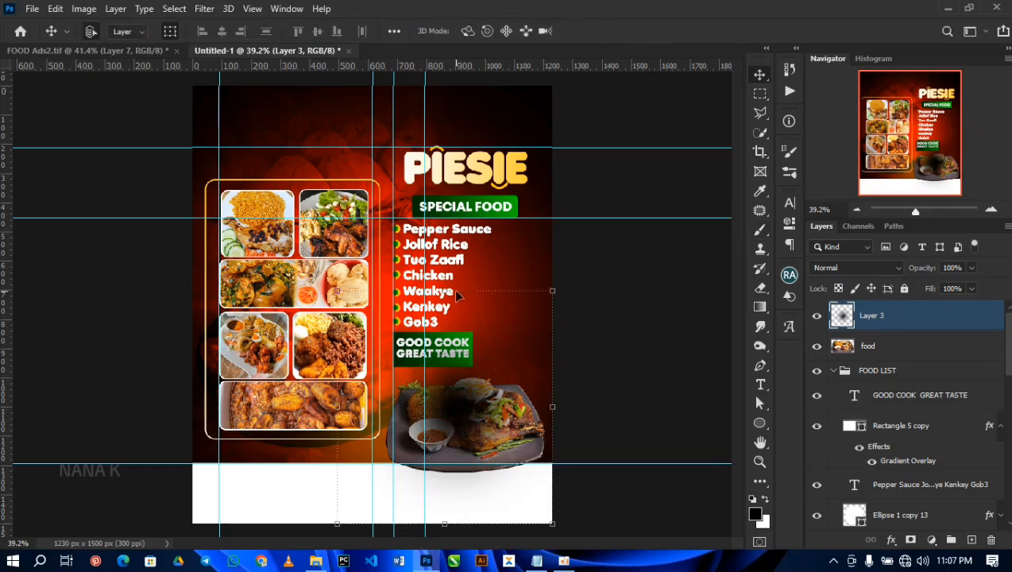
key(ctrl+t)
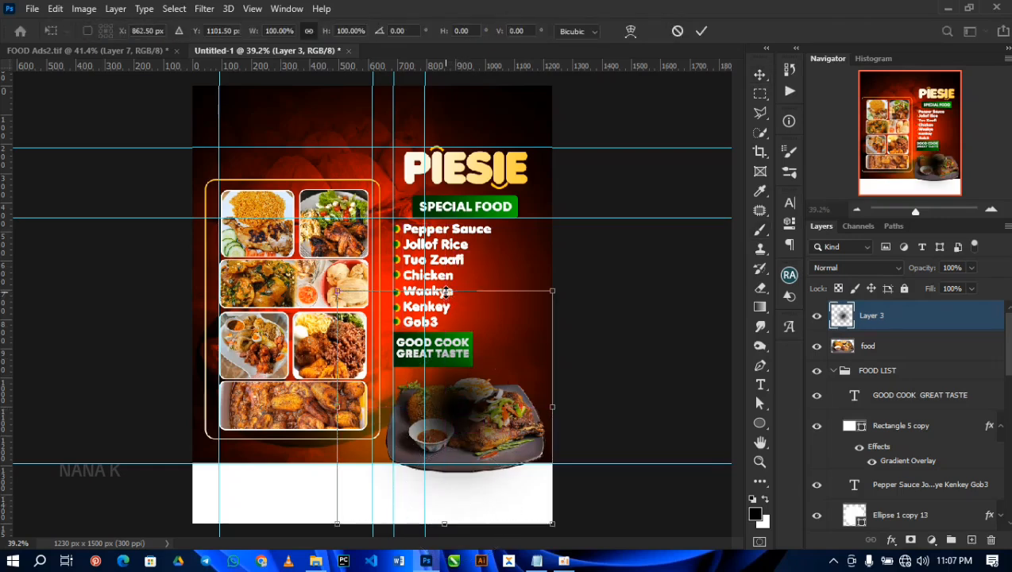
mouse_move(445, 290)
mouse_down()
mouse_move(443, 472)
mouse_move(461, 463)
mouse_up()
key(Return)
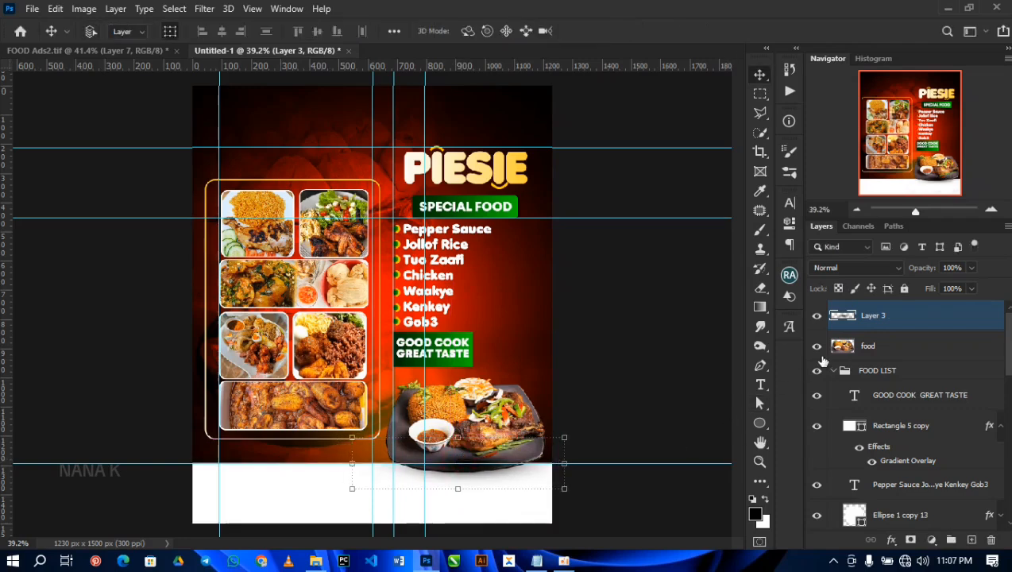
Step: Duplicate the shadow layer and move both shadow layers beneath the food layer
key(ctrl+j)
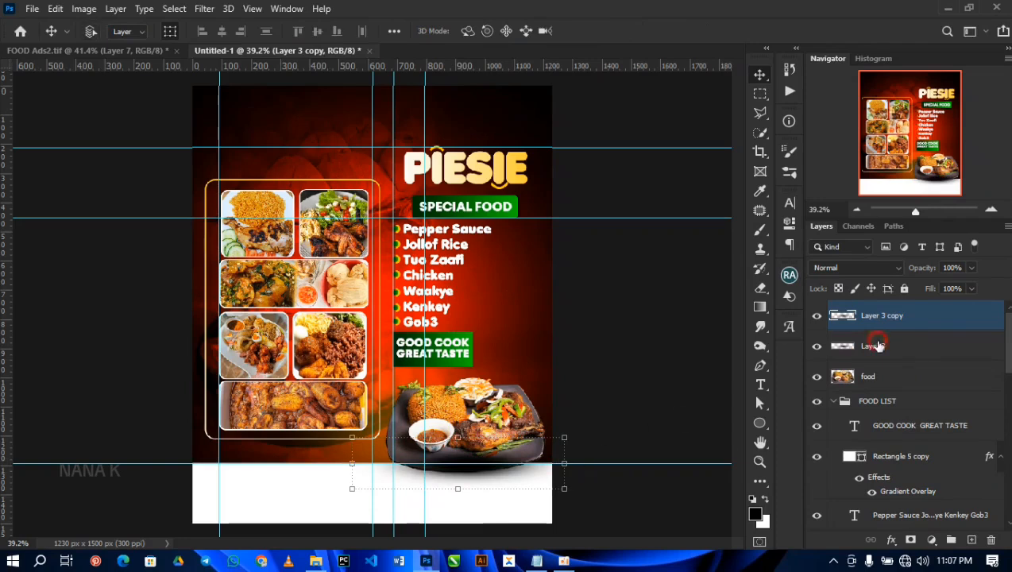
shift+click(874, 345)
drag(885, 317, 888, 389)
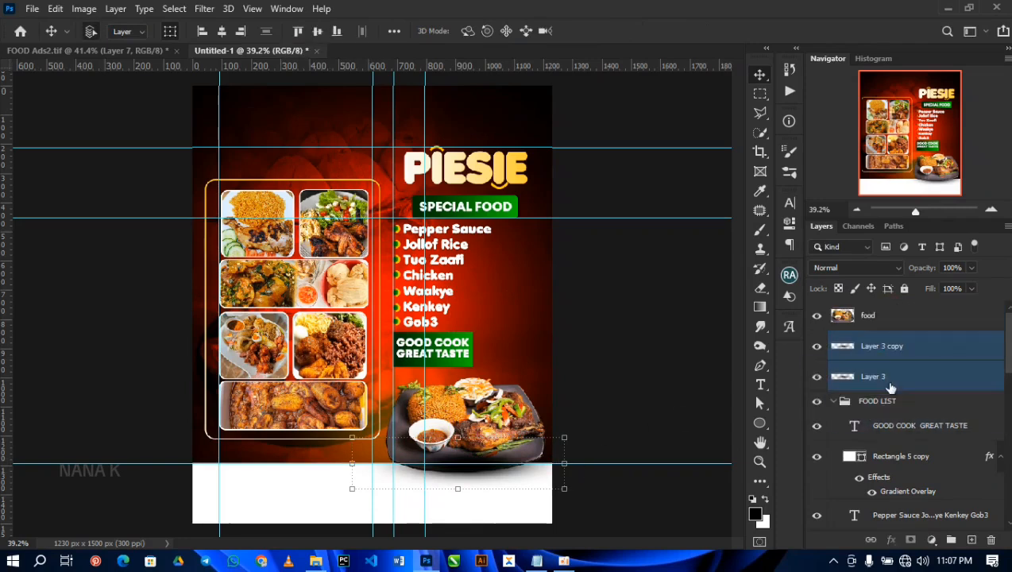
Step: Enlarge the two shadow layers slightly and reposition them under the food plate
drag(351, 491, 336, 492)
drag(474, 479, 473, 477)
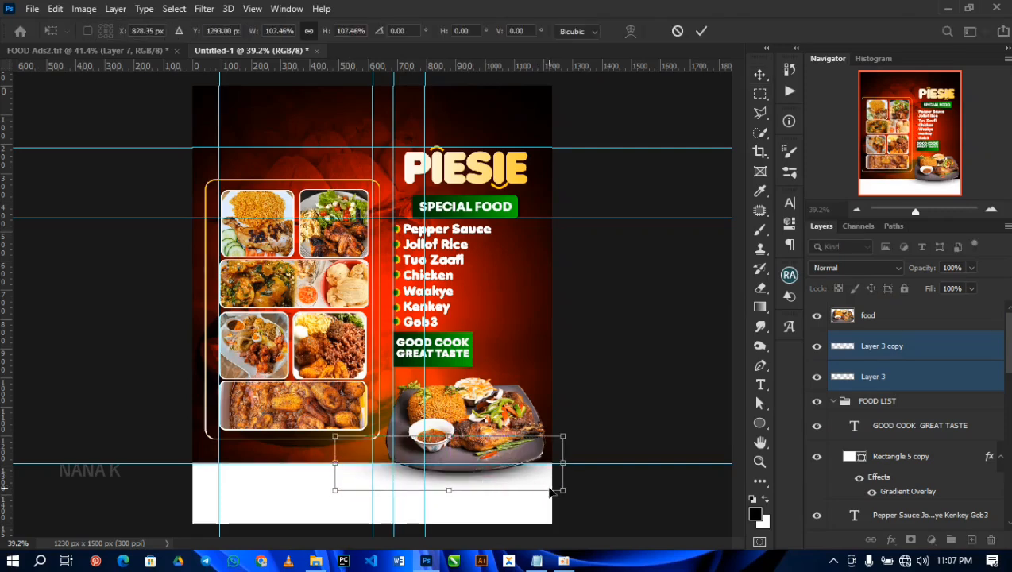
drag(559, 486, 564, 491)
drag(480, 449, 477, 433)
key(Return)
Step: Duplicate both shadow layers and adjust the copies' transform under the plate to deepen the shadow
key(ctrl+j)
key(ctrl+t)
drag(547, 421, 551, 437)
key(Return)
click(636, 442)
Step: Move the food layer and its four shadow layers into the FOOD LIST group and collapse the group
click(898, 317)
shift+click(891, 433)
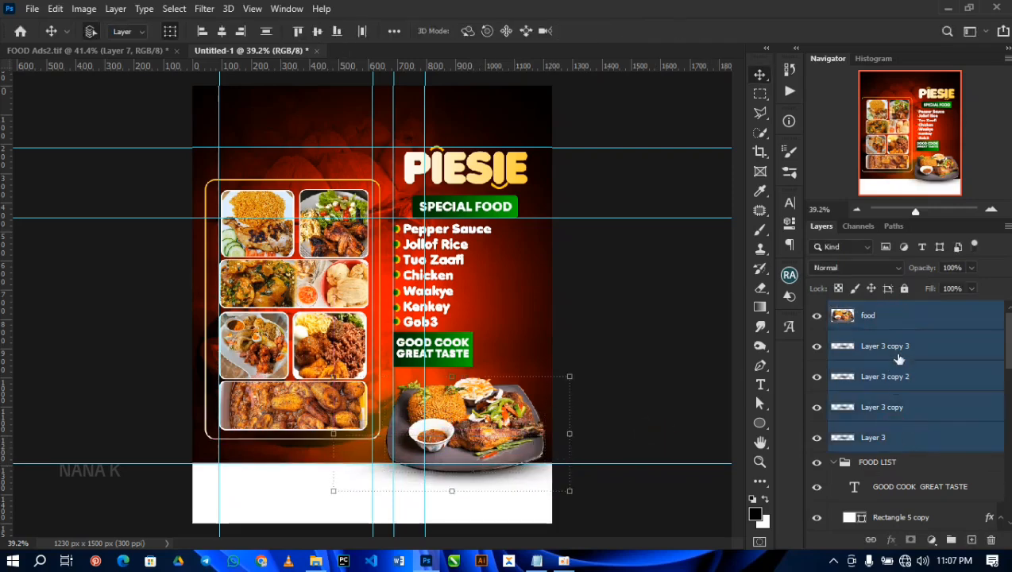
drag(896, 355, 886, 463)
click(832, 311)
click(833, 311)
click(833, 311)
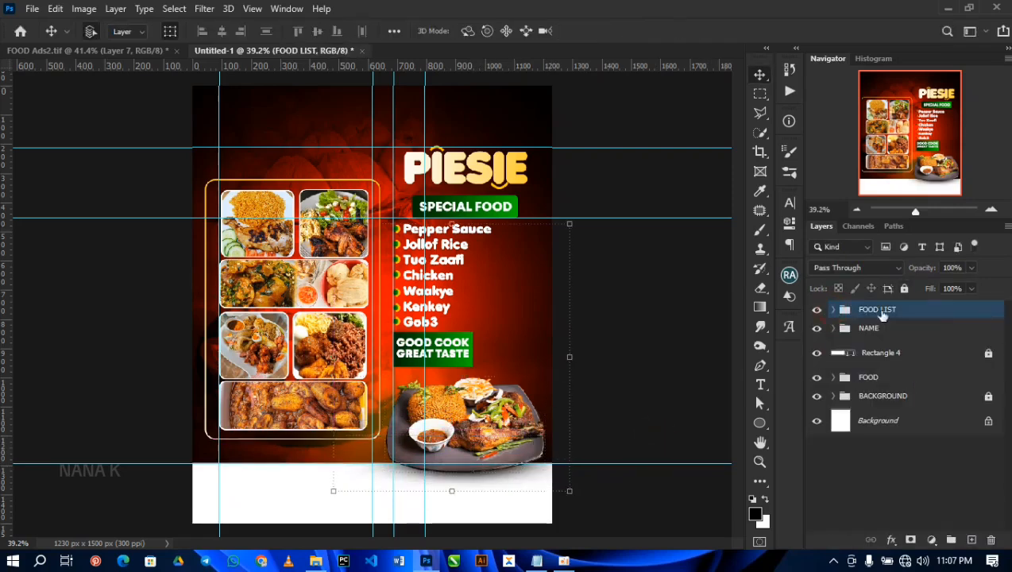
Step: Lock the FOOD LIST and NAME groups
click(906, 289)
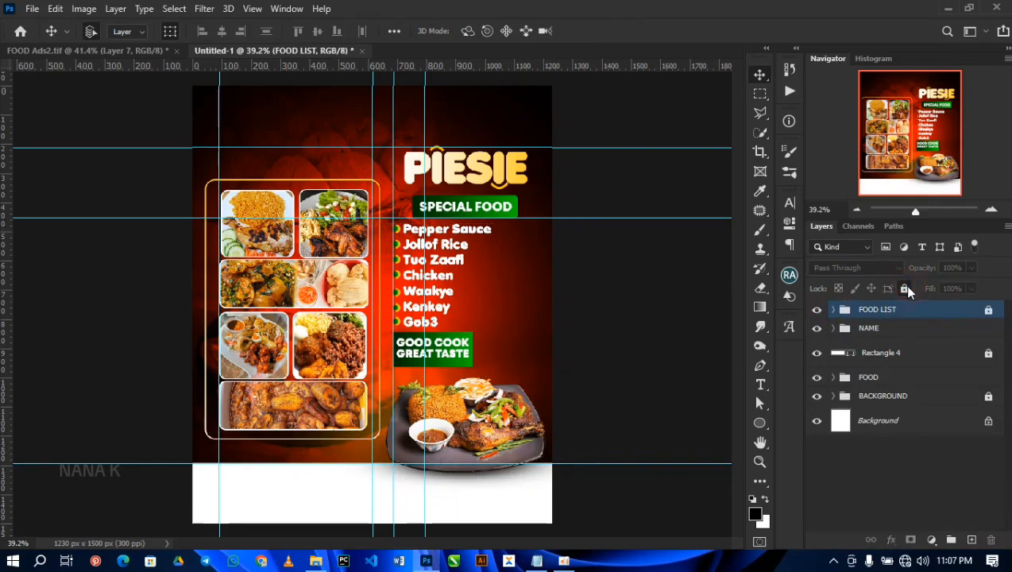
click(937, 332)
click(904, 290)
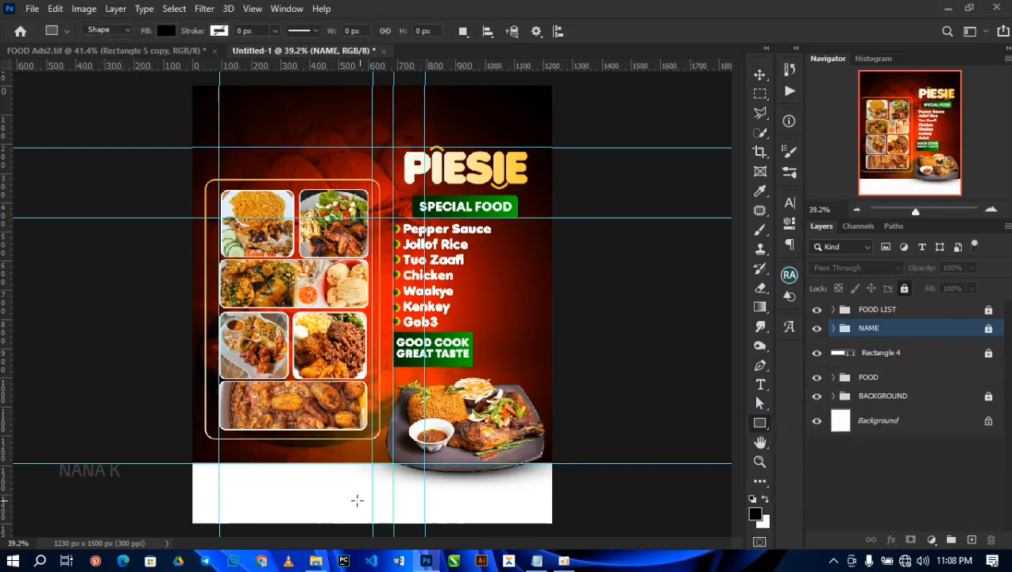
Step: Draw a black rectangle about 478 x 108 px in the white footer and stretch it to about 106.38% width and 116.20% height
drag(213, 487, 357, 518)
key(v)
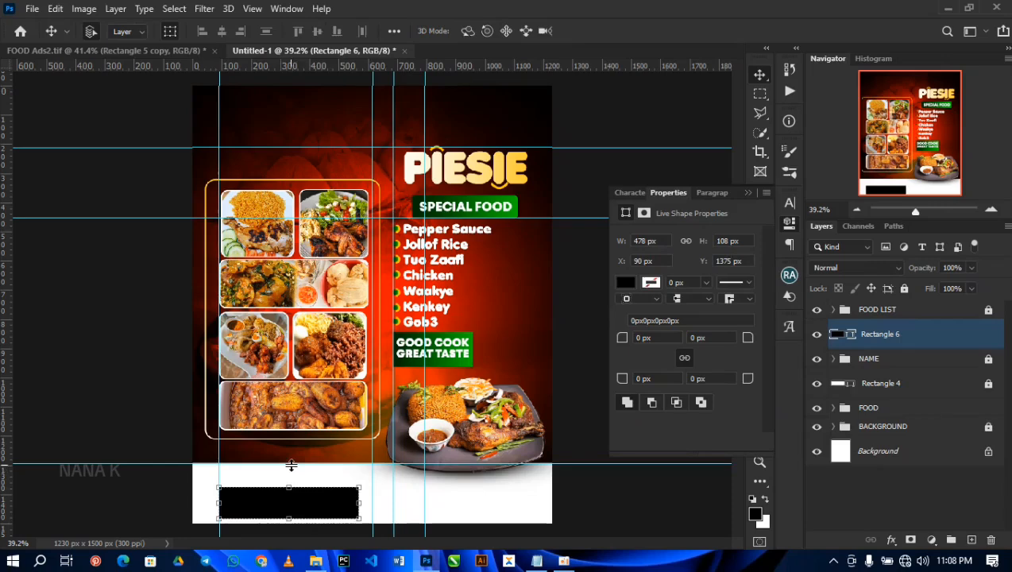
scroll(291, 465, up, 5)
mouse_move(295, 192)
mouse_down()
mouse_move(294, 241)
mouse_move(289, 186)
mouse_up()
drag(288, 273, 288, 261)
drag(289, 298, 302, 295)
drag(395, 296, 397, 296)
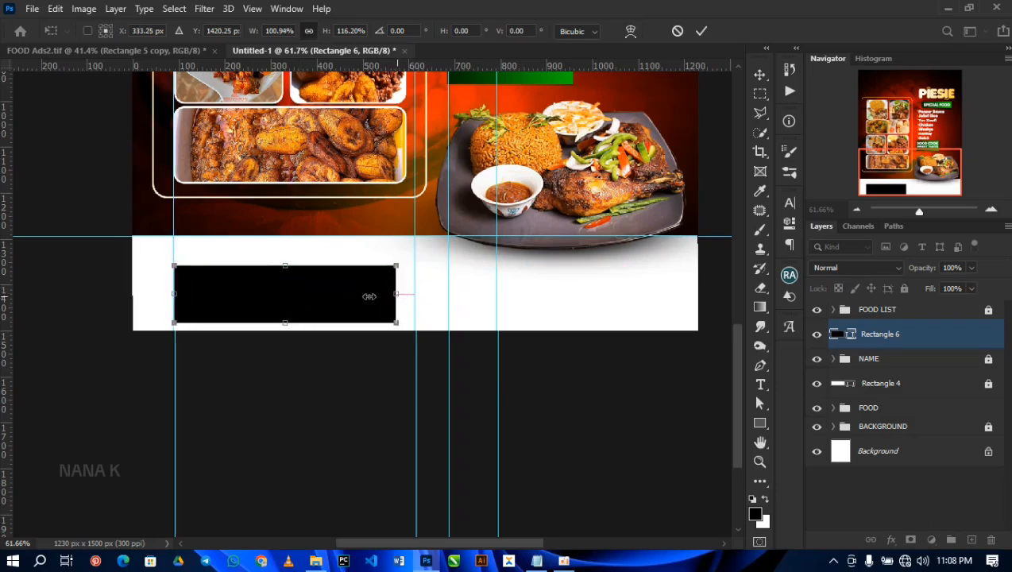
mouse_move(174, 295)
mouse_down()
mouse_move(149, 293)
mouse_move(158, 293)
mouse_up()
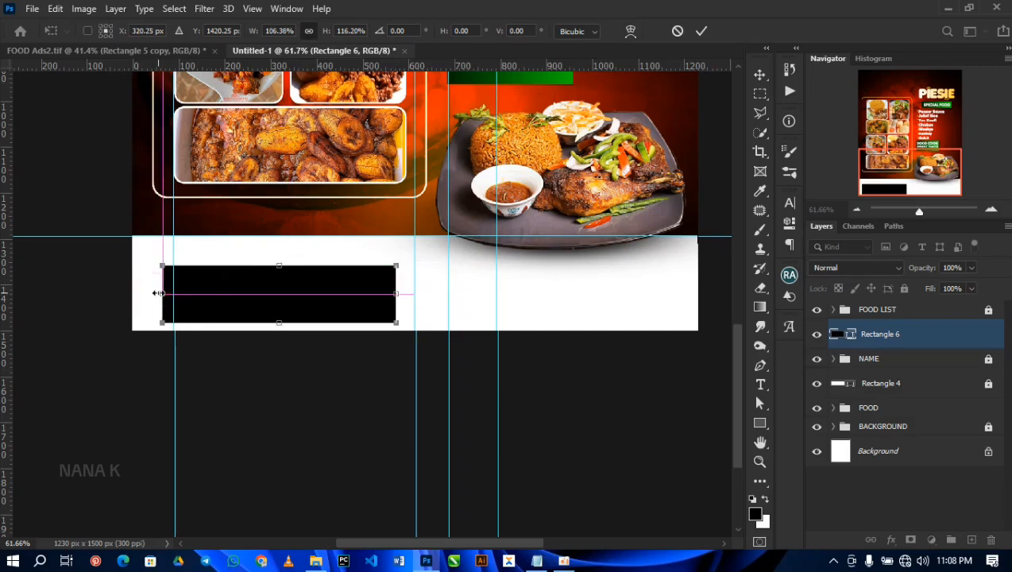
double_click(200, 295)
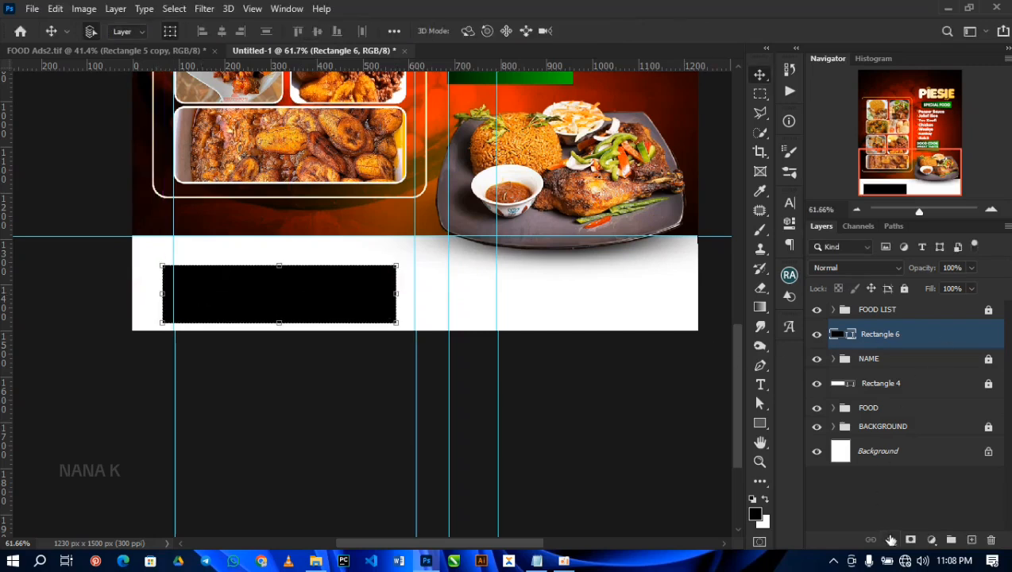
Step: Add a Gradient Overlay to the footer rectangle and choose the dark-to-bright red gradient preset
click(892, 539)
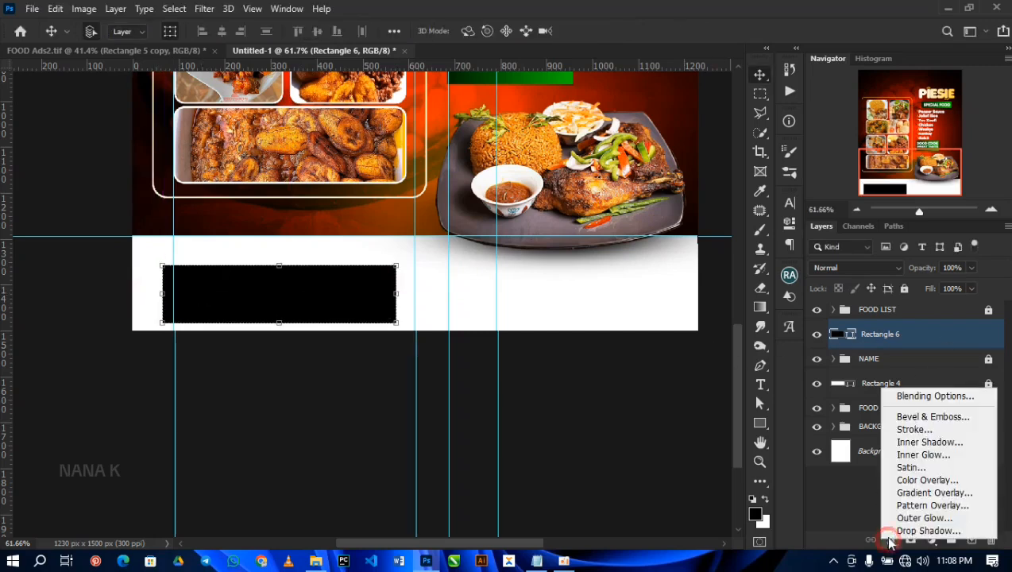
click(911, 481)
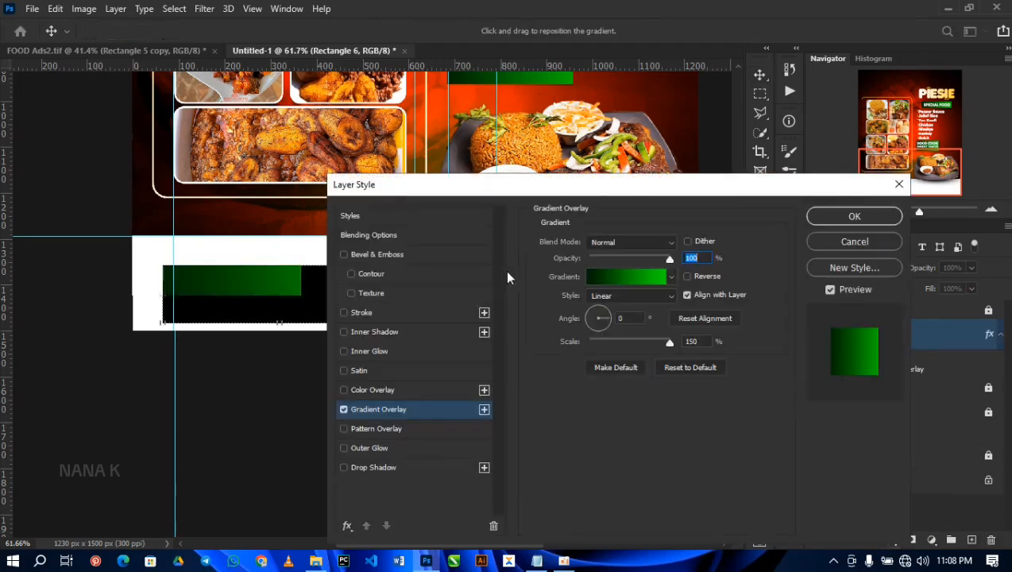
click(629, 277)
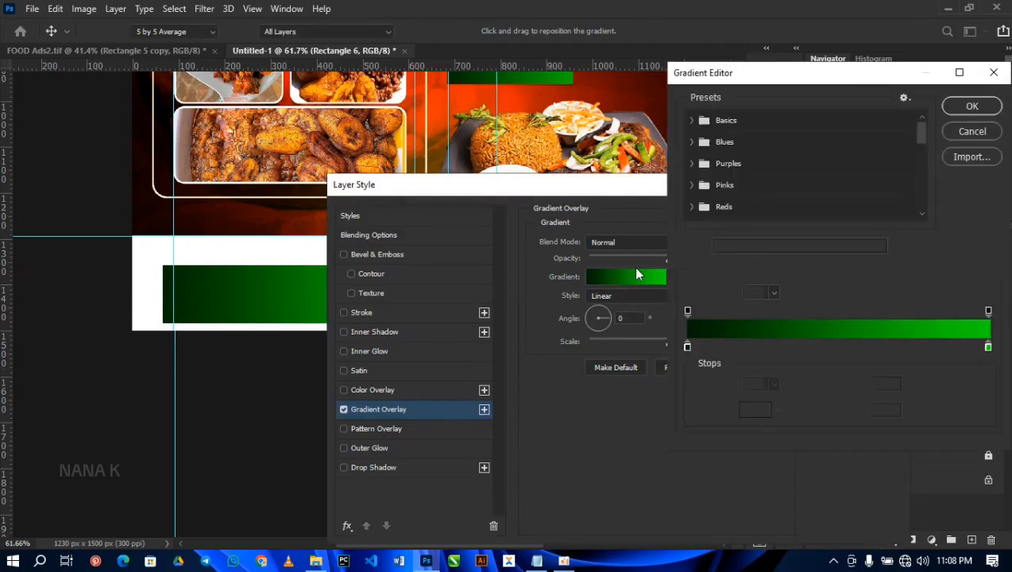
scroll(763, 203, down, 10)
click(696, 209)
Step: Set the colour of the gradient's starting stop to 320505
click(688, 347)
click(751, 410)
drag(899, 489, 821, 490)
click(957, 247)
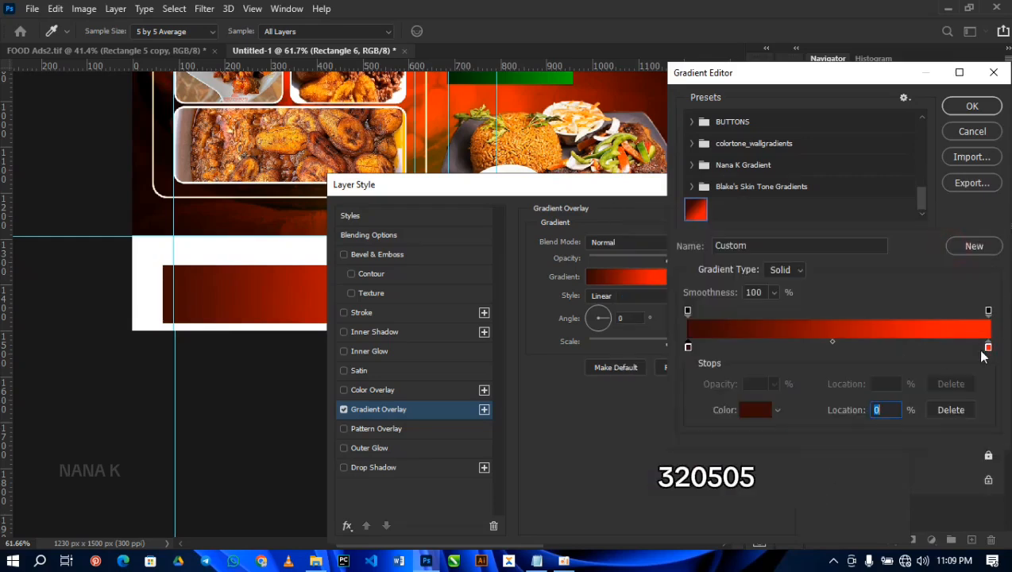
Step: Set the gradient's ending stop to ff0000, apply the overlay and rasterize the footer rectangle's layer style
click(989, 350)
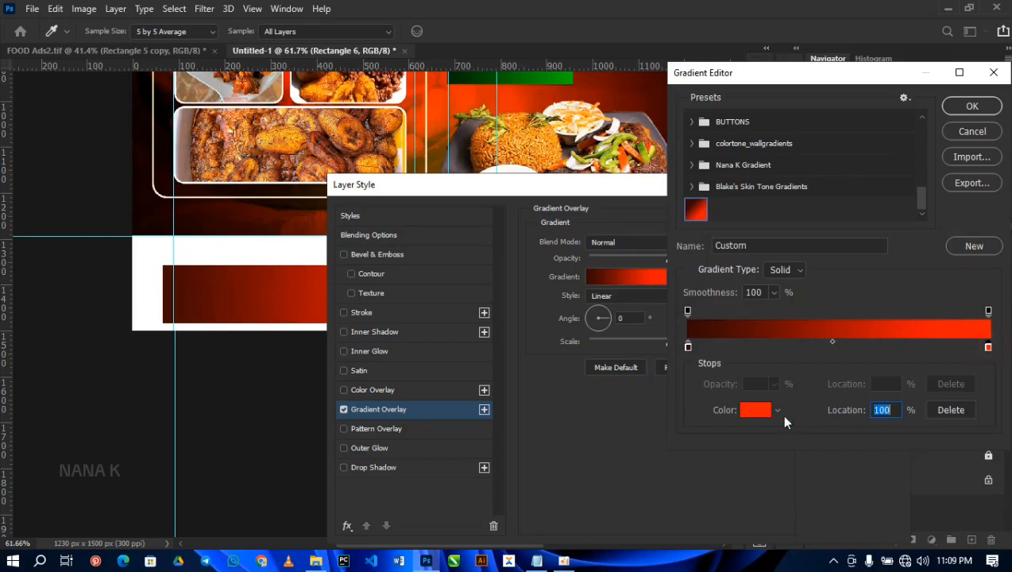
click(764, 410)
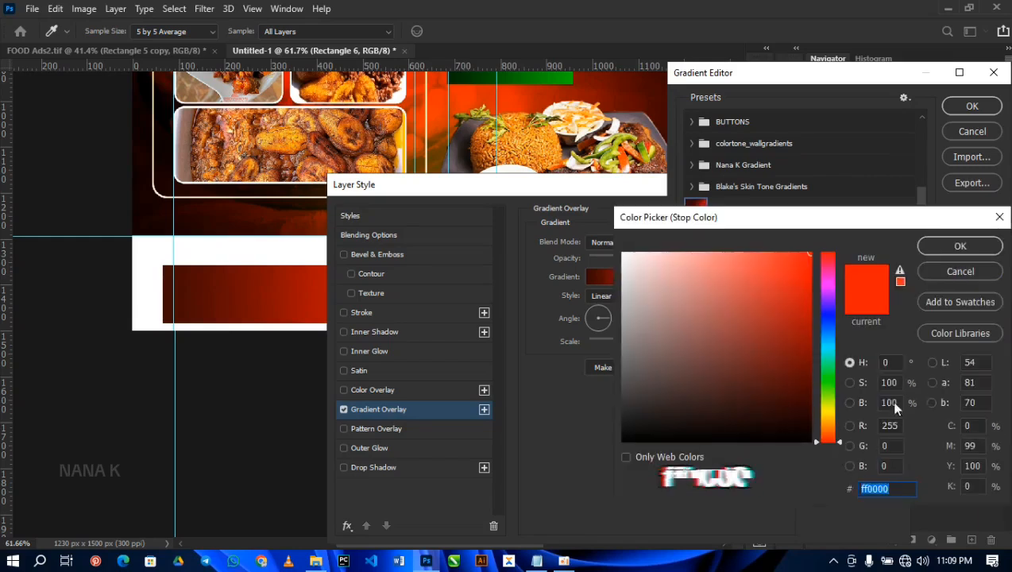
click(928, 248)
click(969, 105)
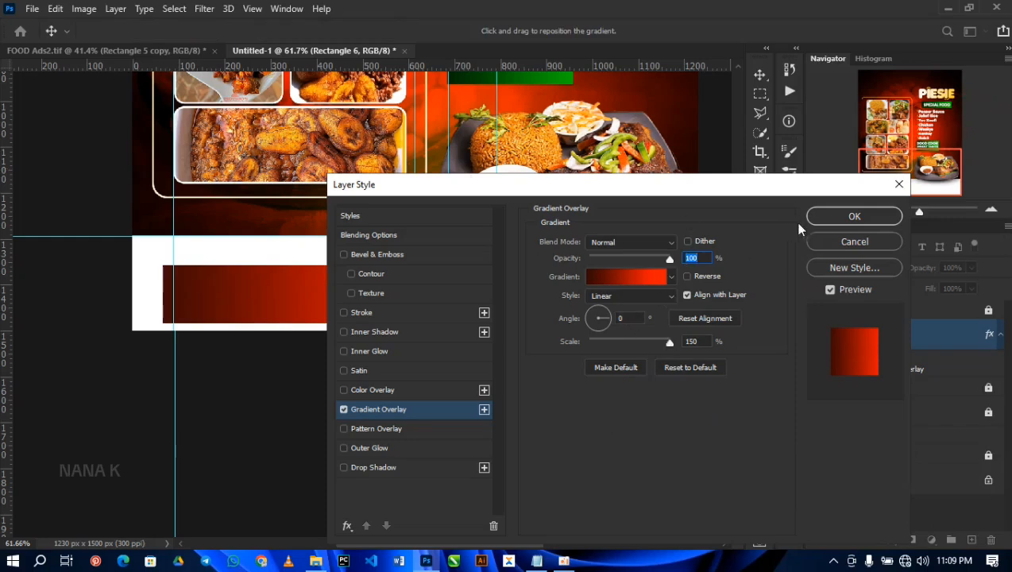
click(854, 216)
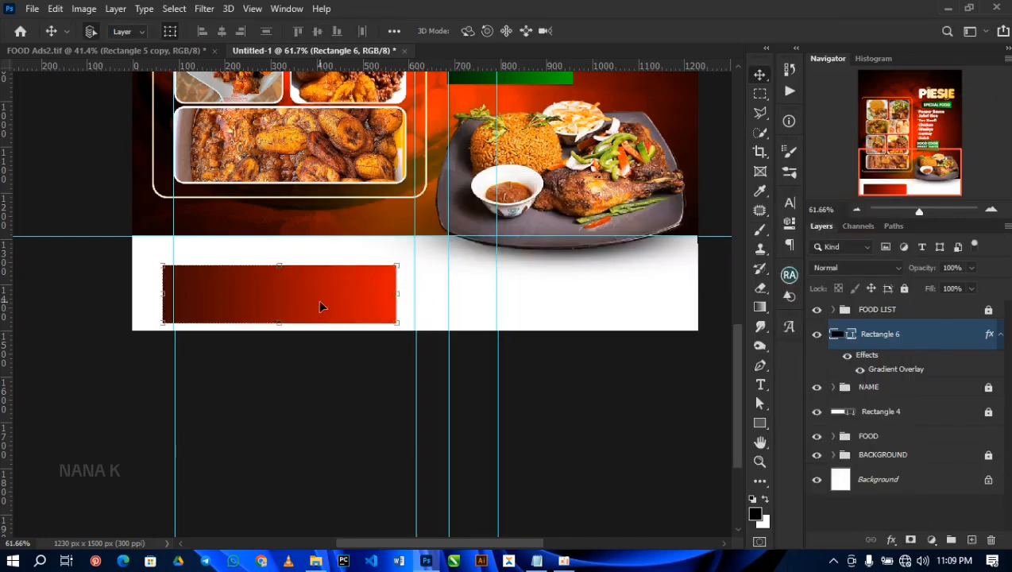
right_click(945, 337)
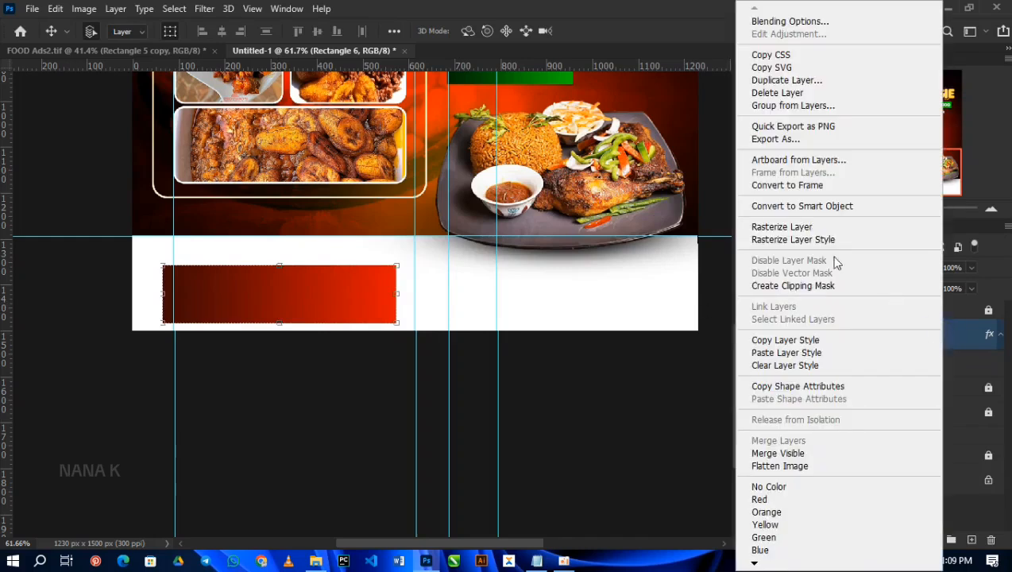
click(791, 240)
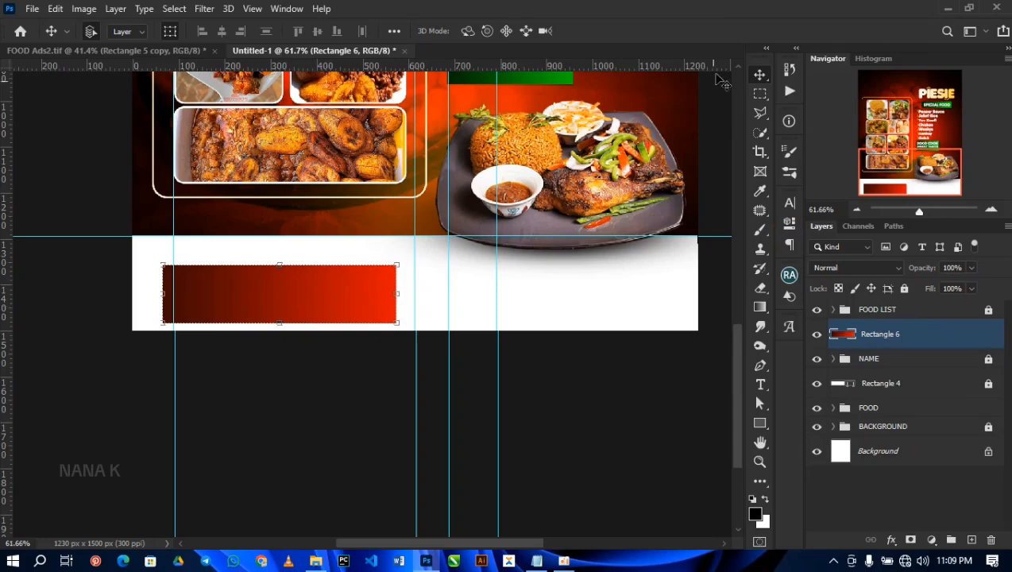
Step: Cut the upper-right corner off the red gradient footer rectangle diagonally with the Polygonal Lasso and deselect
click(760, 113)
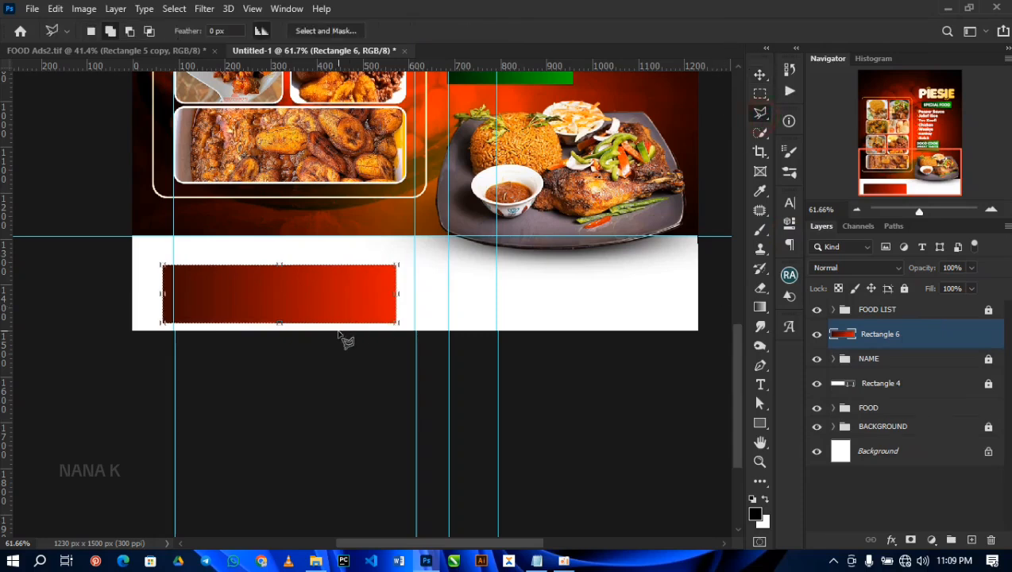
click(365, 258)
click(407, 282)
click(414, 247)
double_click(355, 248)
key(Delete)
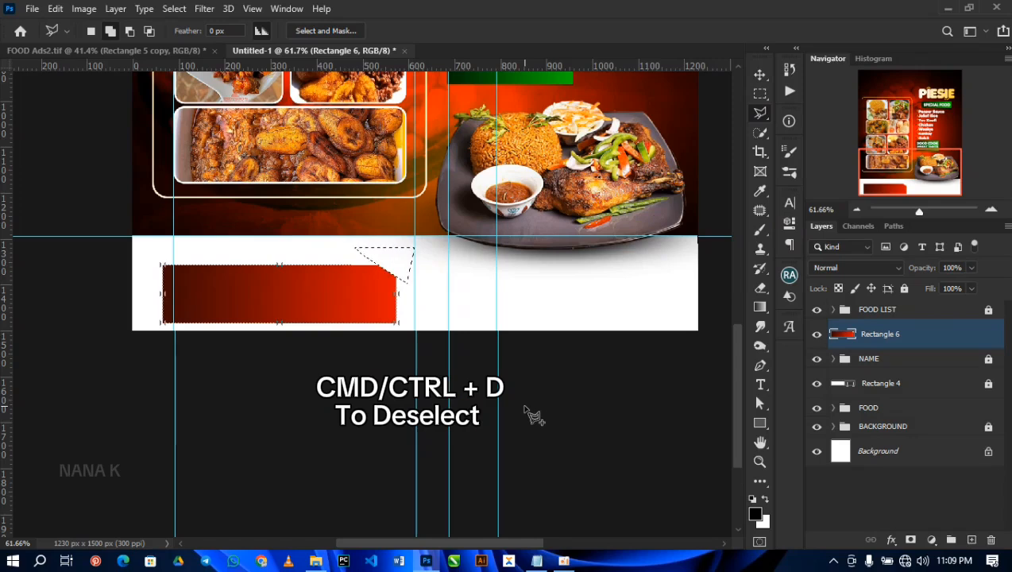
key(ctrl+d)
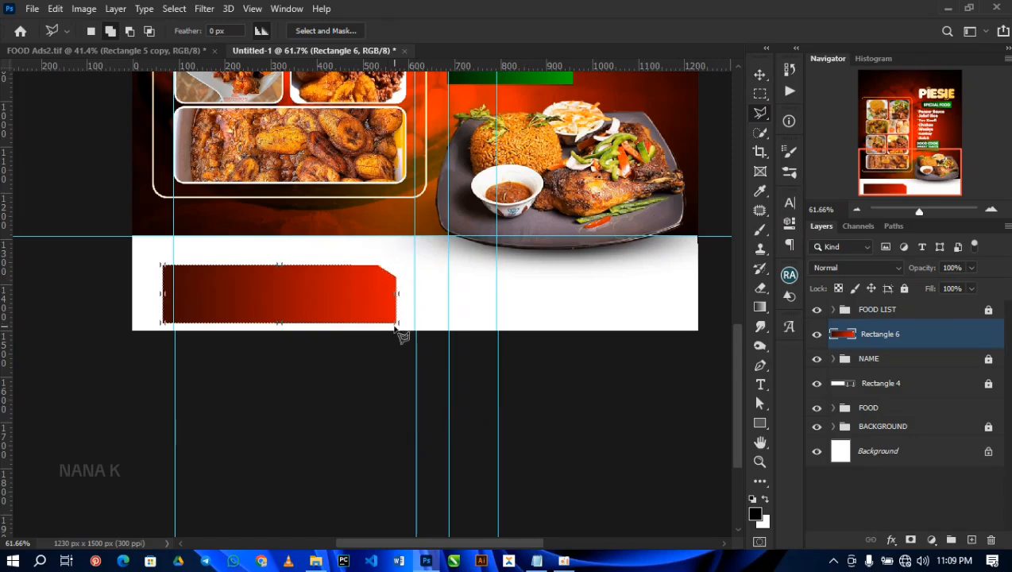
key(v)
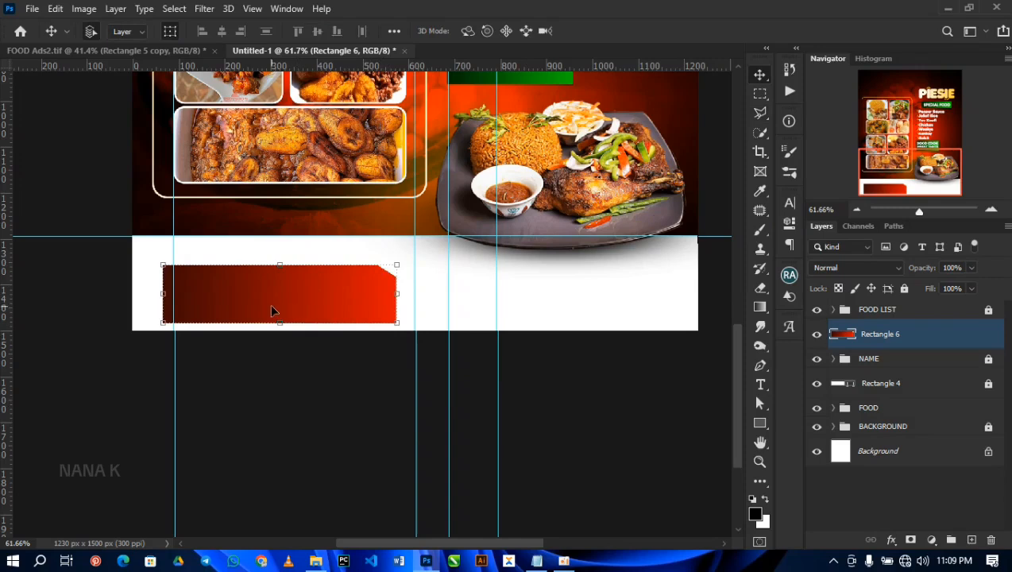
Step: Move the Rectangle 6 layer above the FOOD LIST group and add the contact phone number in white text on the red box
key(t)
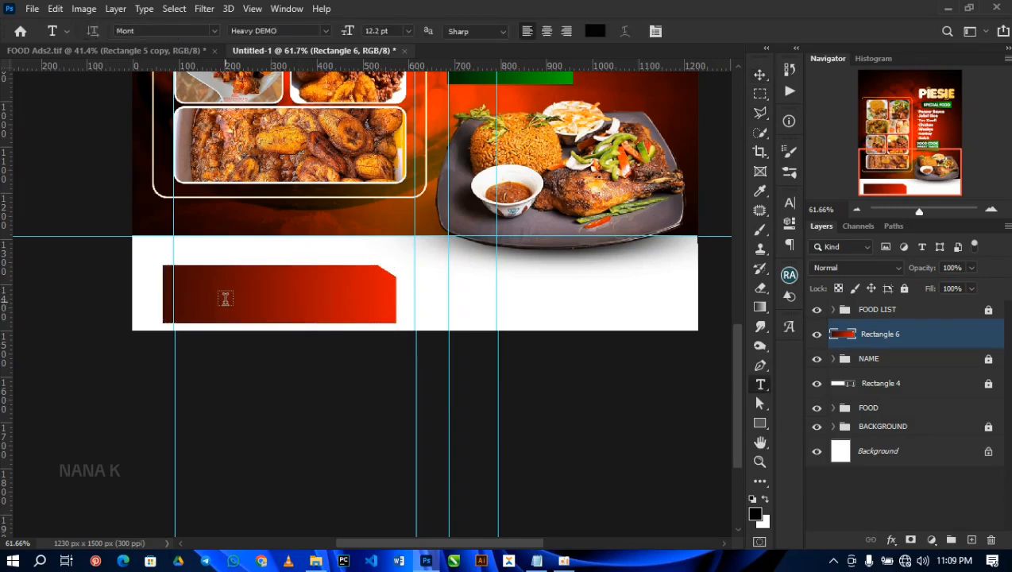
drag(917, 337, 900, 300)
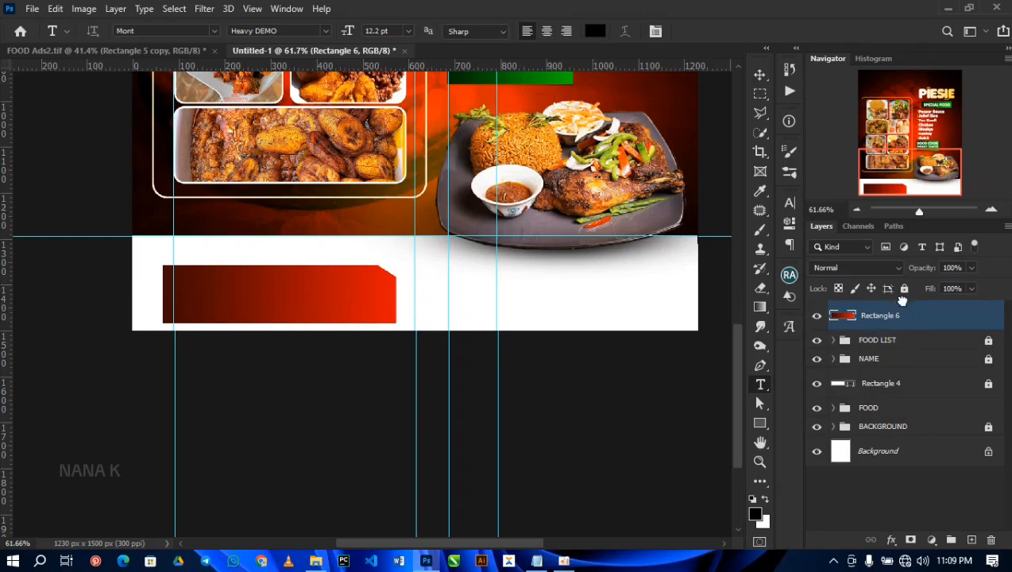
click(191, 292)
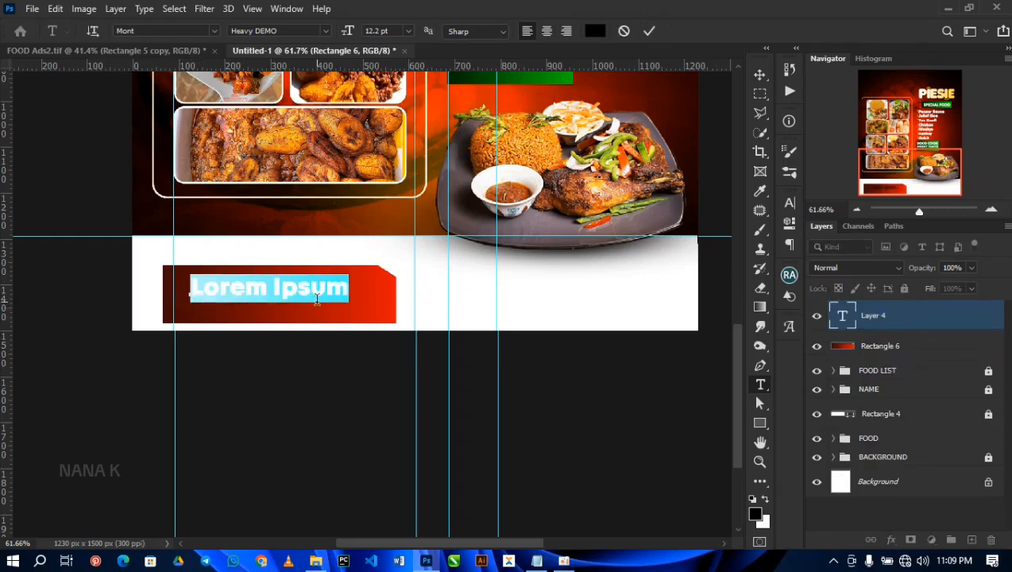
key(ctrl+a)
key(ctrl+c)
click(595, 31)
click(624, 253)
key(Return)
click(649, 31)
Step: Enlarge the phone number to fit the red box, and duplicate the box with its number about 635 px to the right
key(ctrl+t)
drag(327, 299, 342, 316)
drag(370, 279, 626, 294)
key(Return)
shift+click(336, 298)
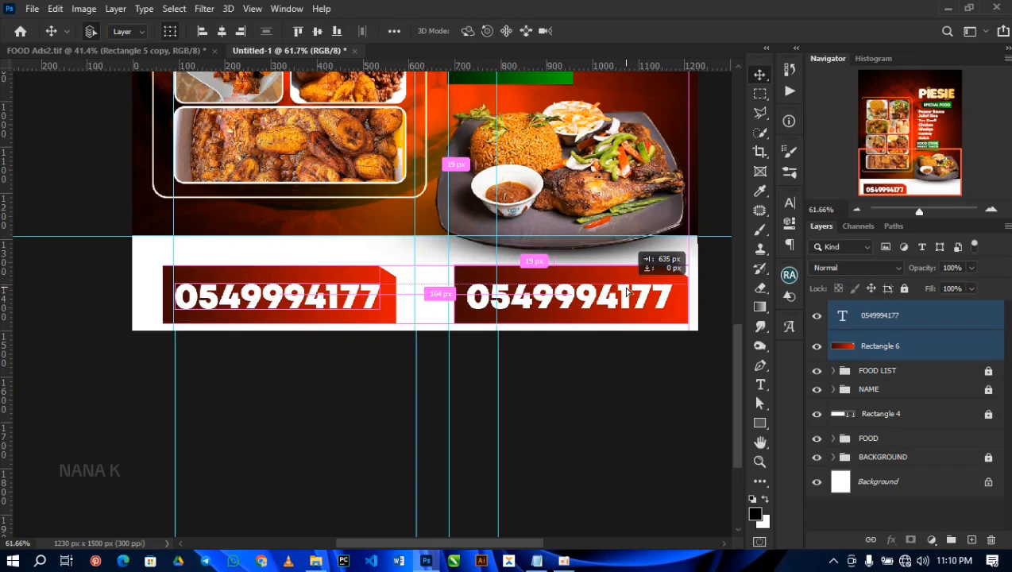
drag(626, 293, 622, 293)
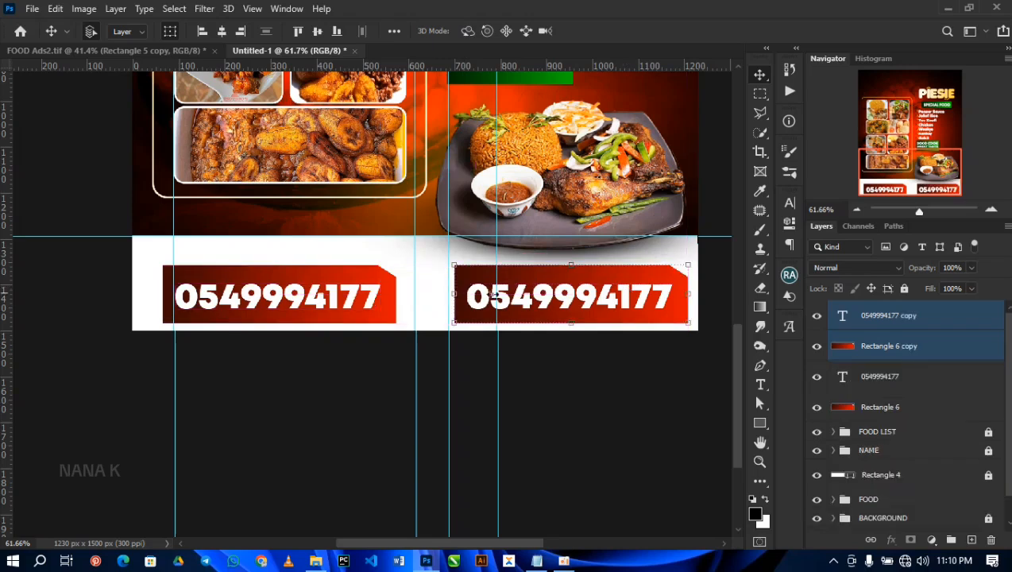
Step: Try to scale both phone number boxes together to 89.84%, and undo the transform
ctrl+click(908, 407)
ctrl+click(908, 378)
drag(681, 328, 659, 300)
drag(664, 300, 662, 300)
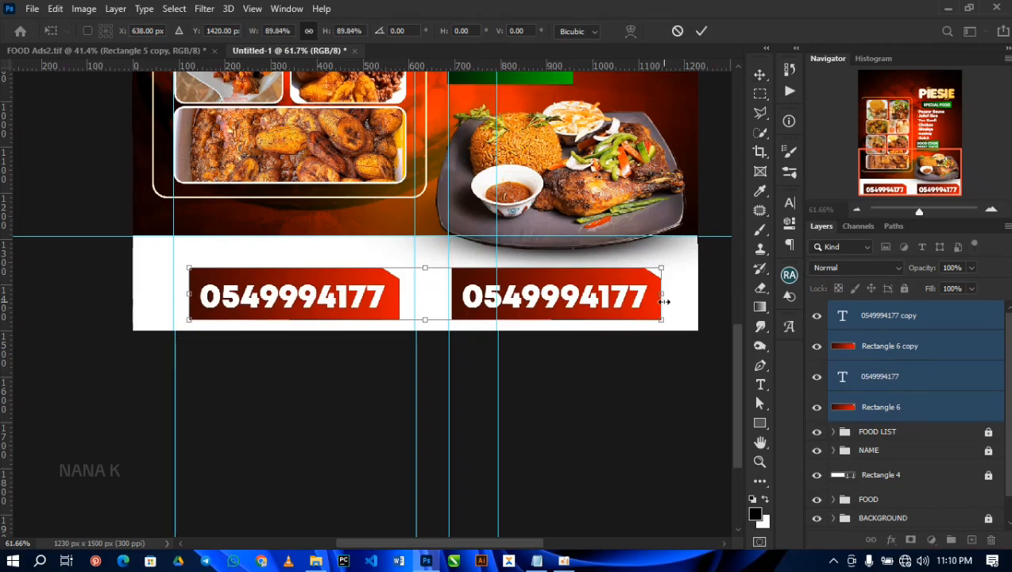
key(Return)
key(ctrl+z)
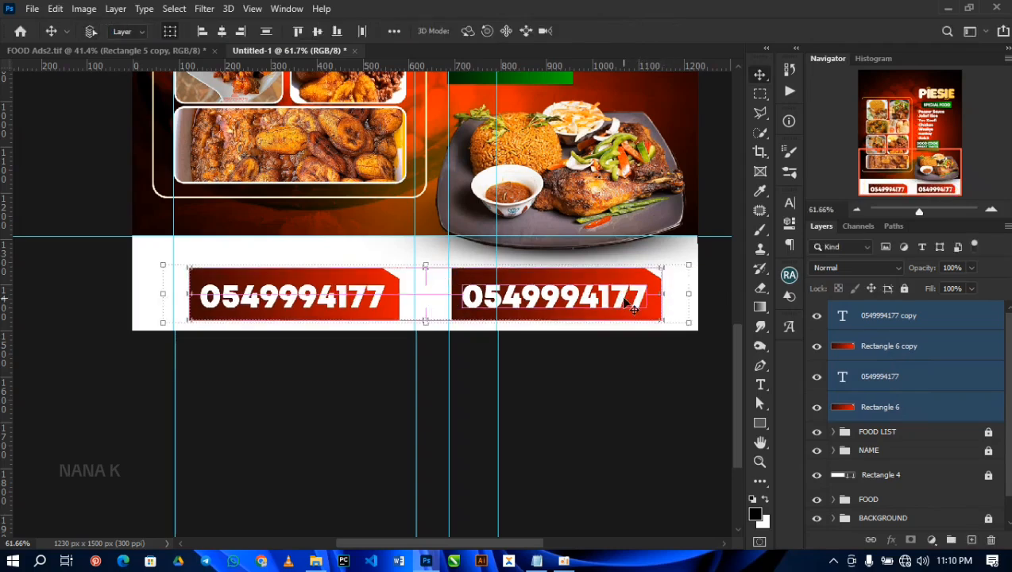
Step: Unlock the FOOD LIST group, scale the food plate with its four Layer 3 shadow layers to 90.48% and reposition them above the second phone box
ctrl+click(623, 188)
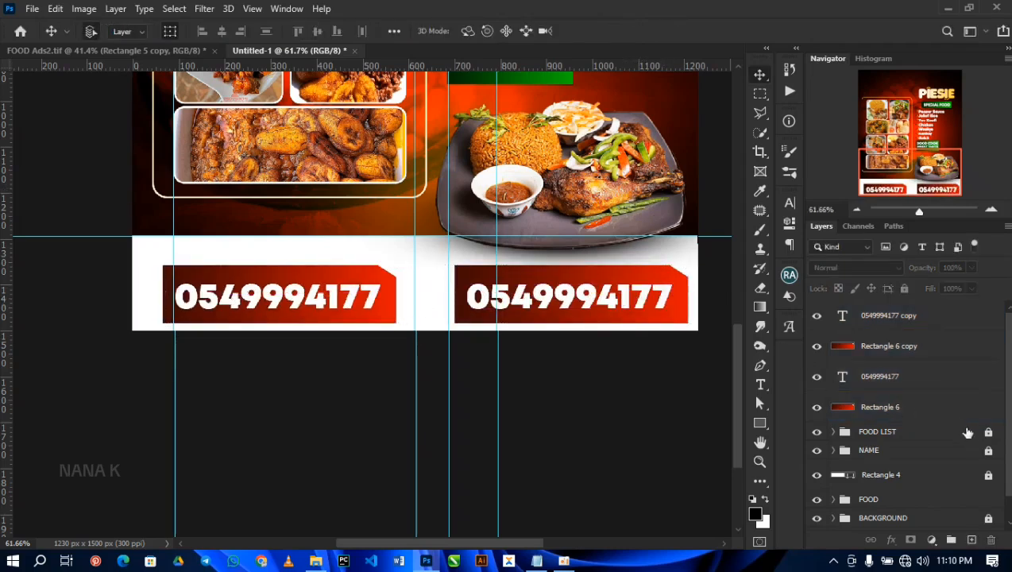
ctrl+click(563, 179)
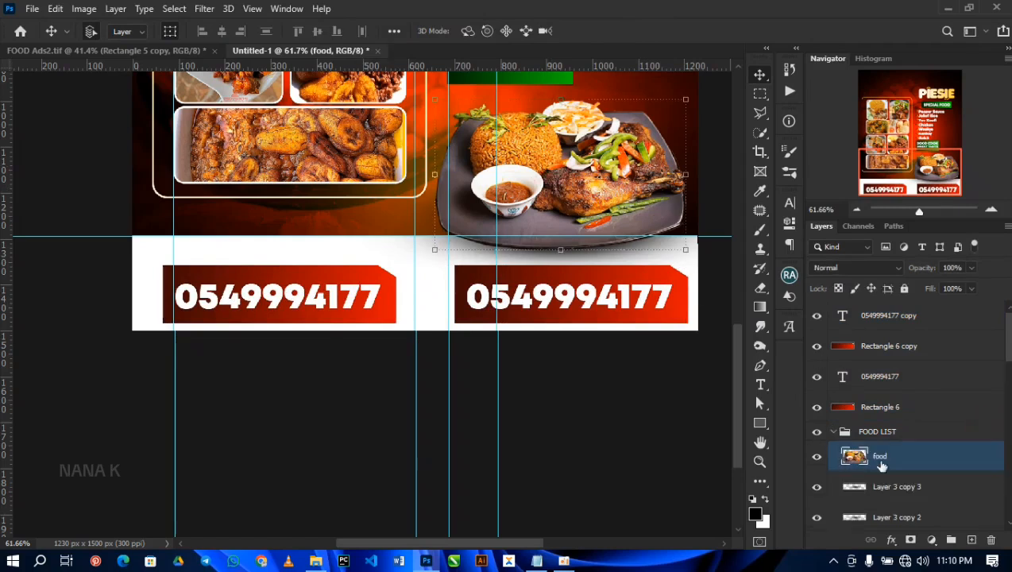
scroll(881, 466, down, 2)
shift+click(889, 485)
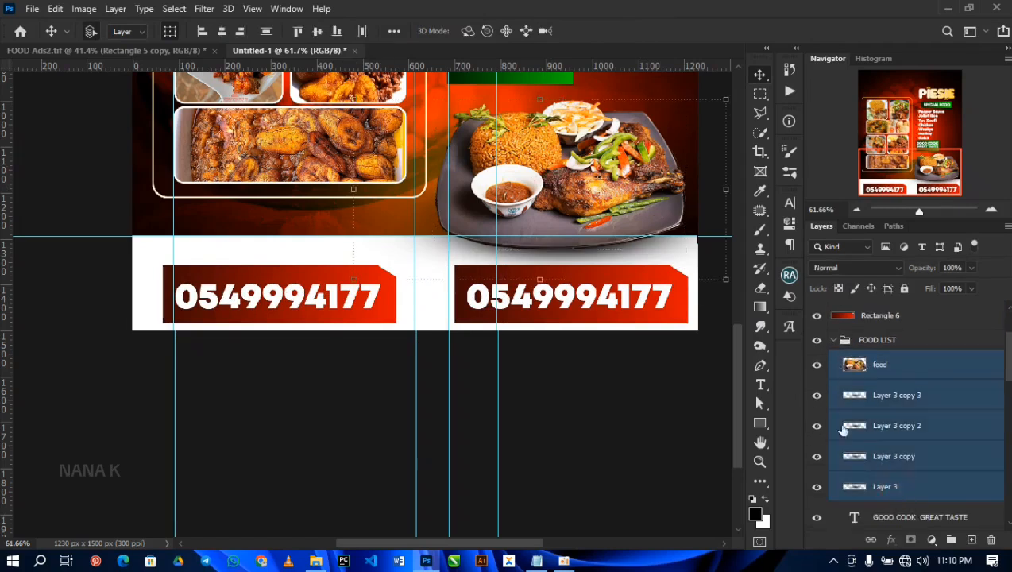
drag(723, 281, 704, 267)
drag(563, 200, 568, 193)
drag(715, 265, 711, 263)
drag(605, 212, 604, 210)
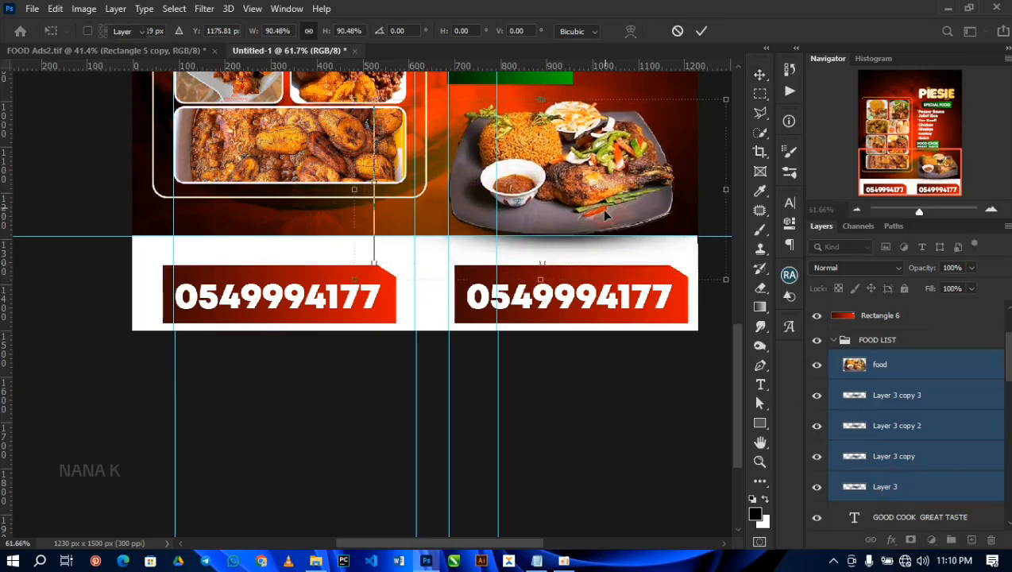
key(Return)
click(384, 432)
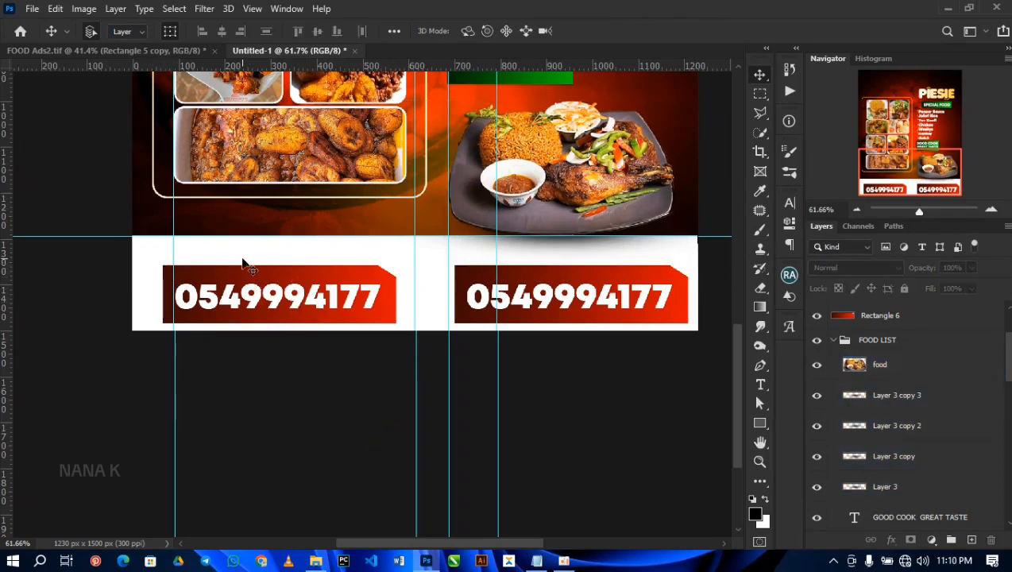
Step: Copy FOR RESERVATION from the open text notes and place it as a new text line above the first phone box
key(t)
click(179, 247)
key(ctrl+v)
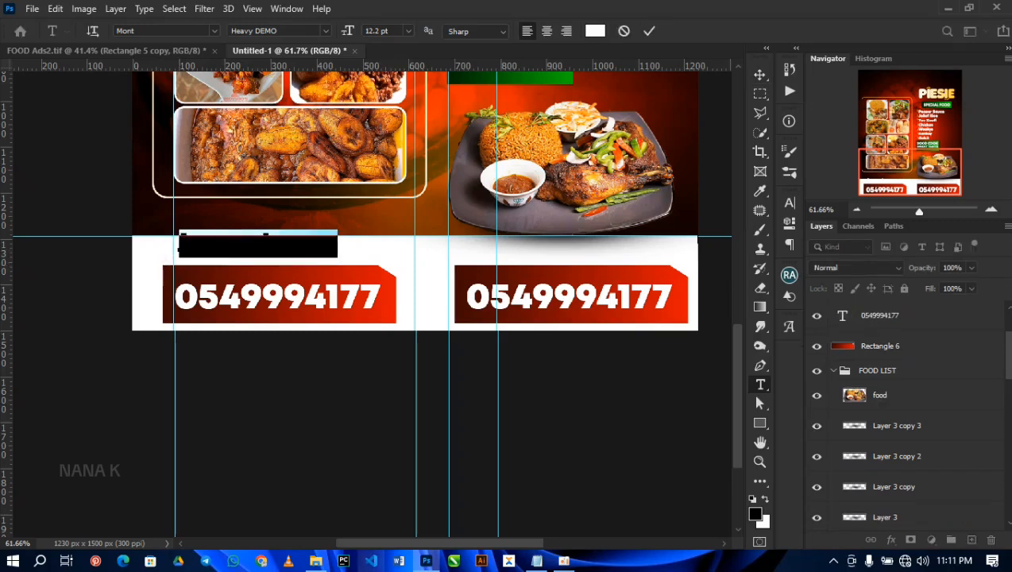
key(alt+Tab)
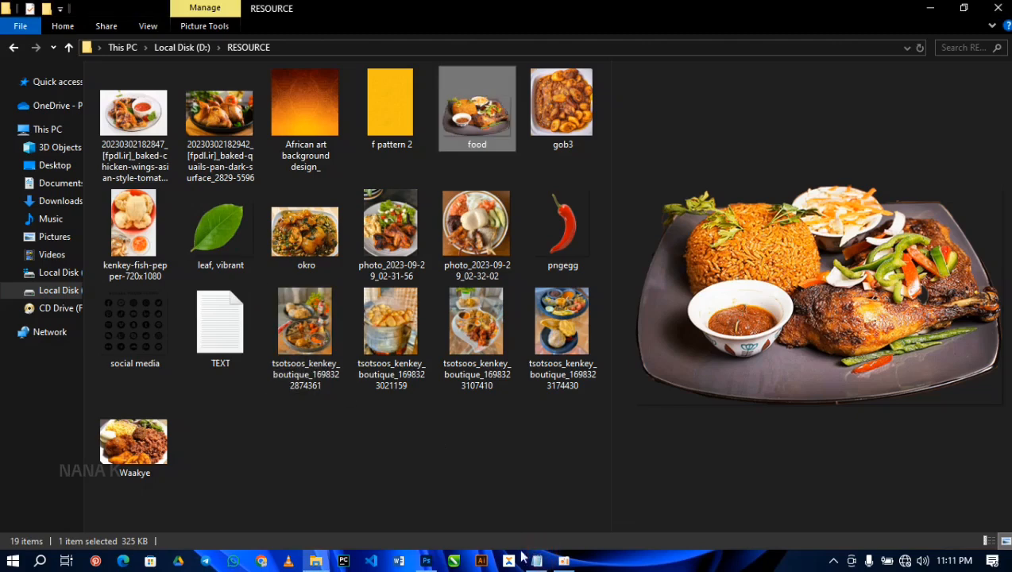
click(540, 562)
drag(347, 324, 258, 324)
key(ctrl+c)
key(alt+Tab)
key(ctrl+v)
key(ctrl+Return)
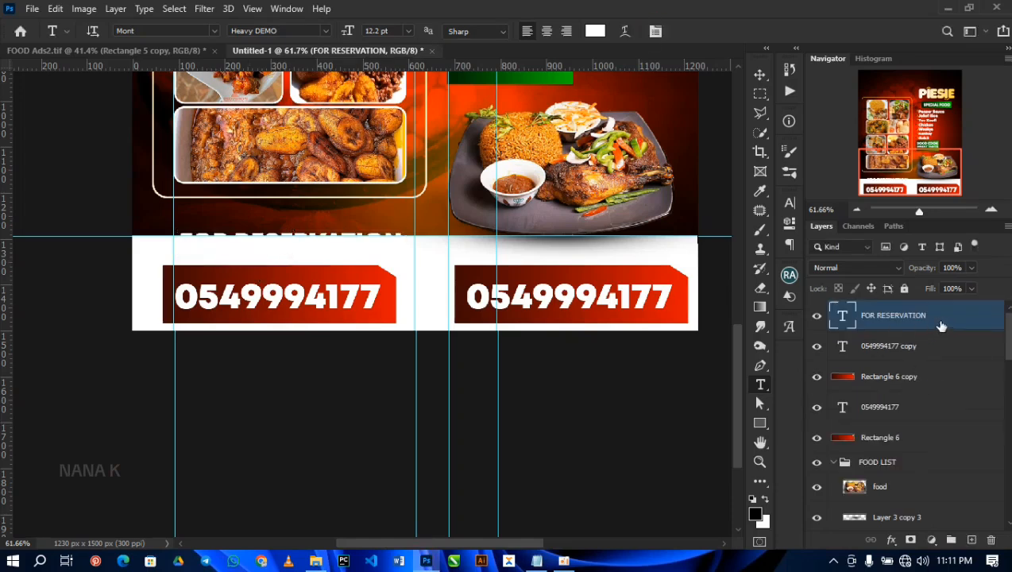
Step: Apply a reversed linear red gradient overlay to the FOR RESERVATION text
click(891, 541)
click(912, 500)
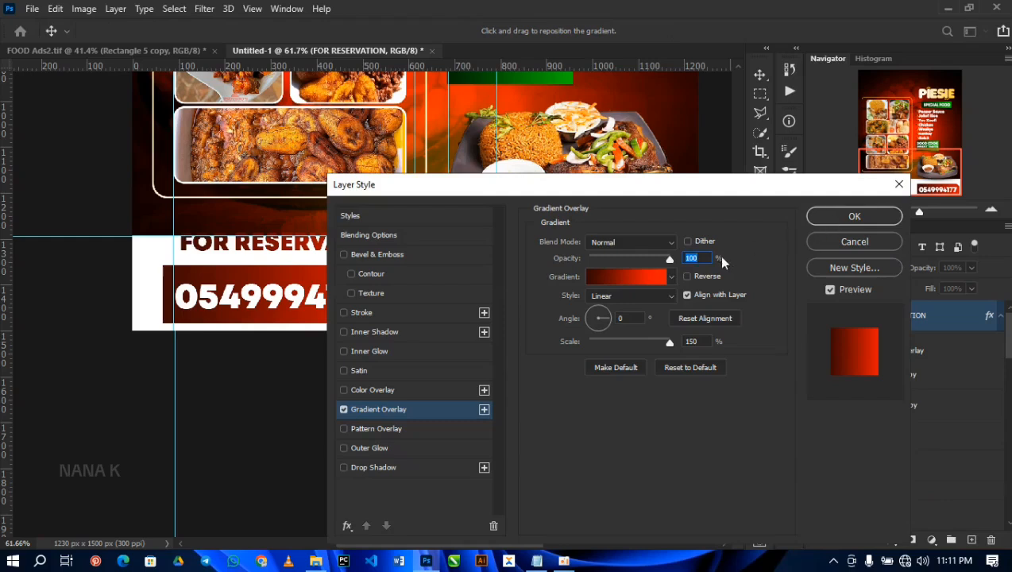
click(686, 277)
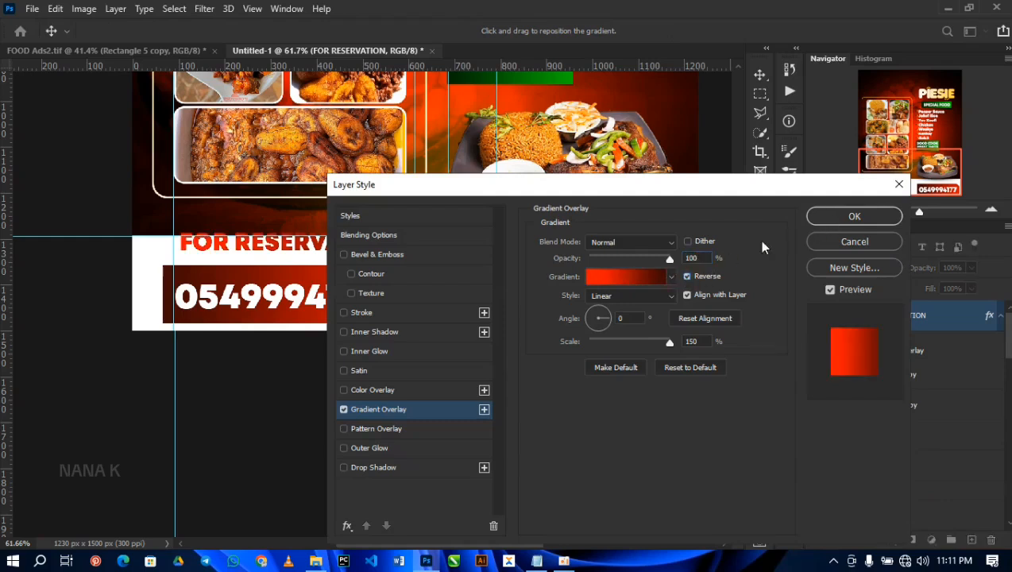
click(829, 216)
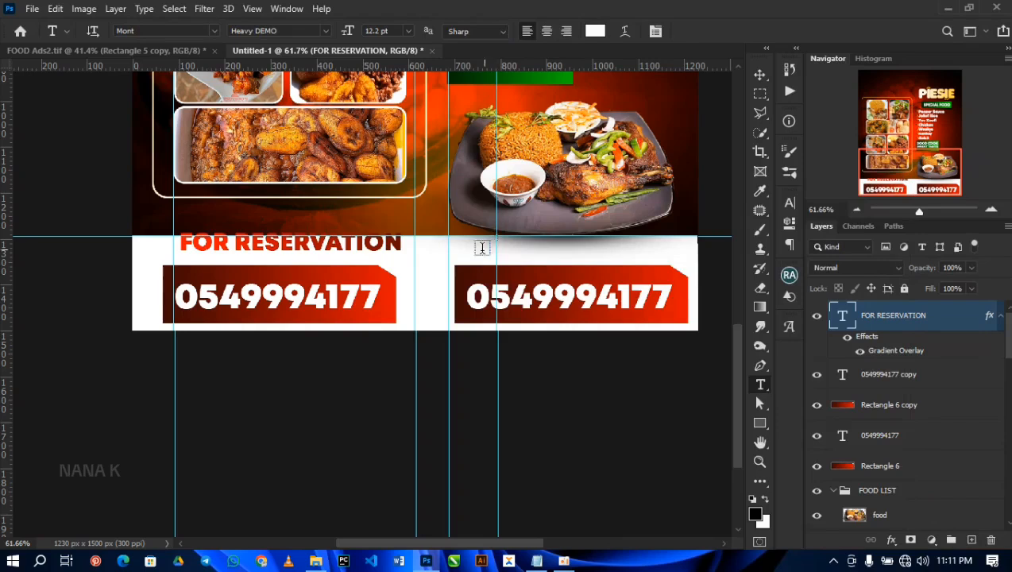
Step: Move FOR RESERVATION down into the white footer, aligned with the first phone box's left edge
key(v)
drag(339, 245, 319, 253)
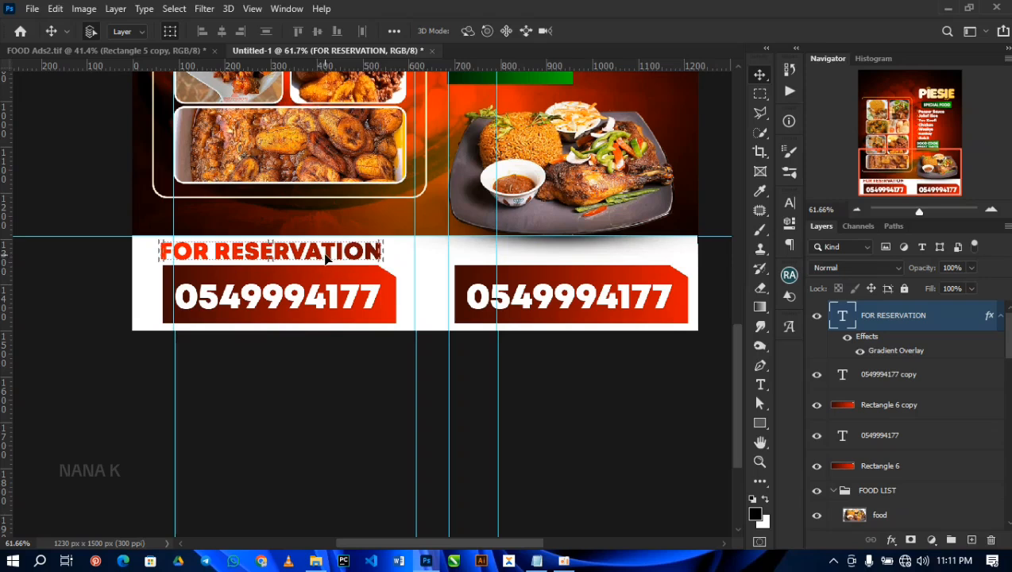
key(Right)
key(Right)
key(Right)
key(Right)
key(Right)
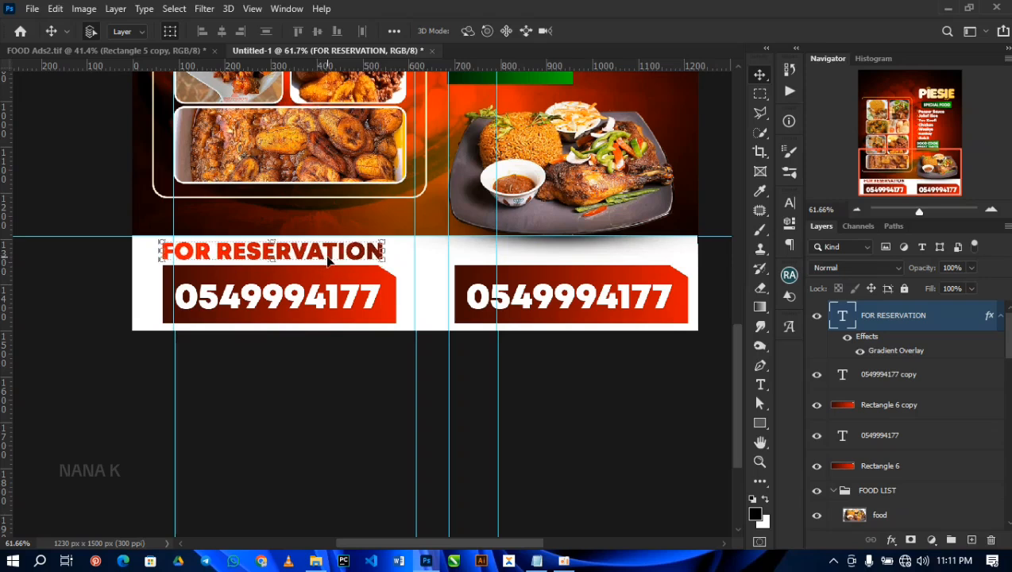
Step: Duplicate FOR RESERVATION above the second phone box and change the copy's text to GET IN TOUCH
drag(329, 255, 614, 253)
double_click(616, 246)
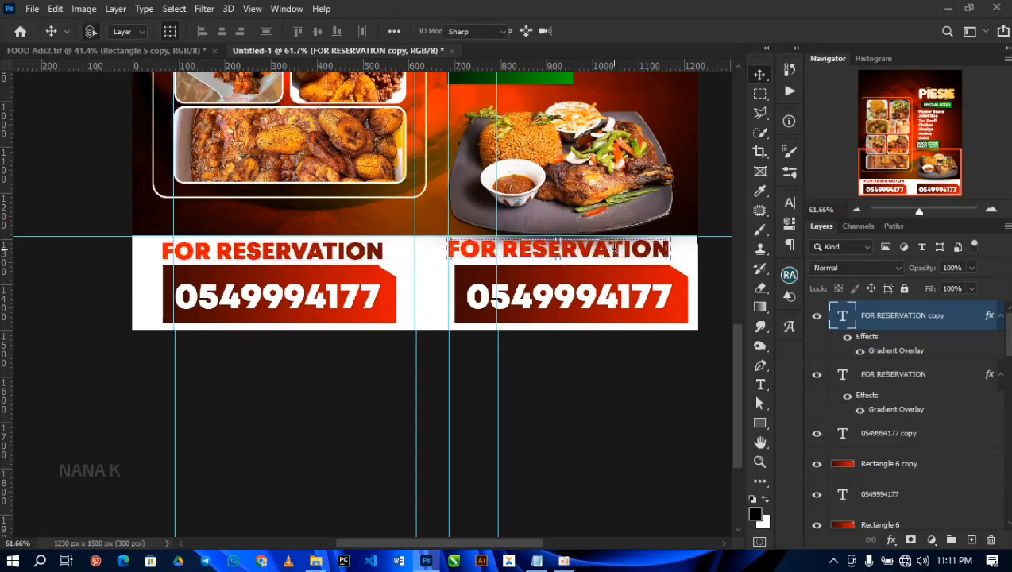
text(GET IN TOUCH)
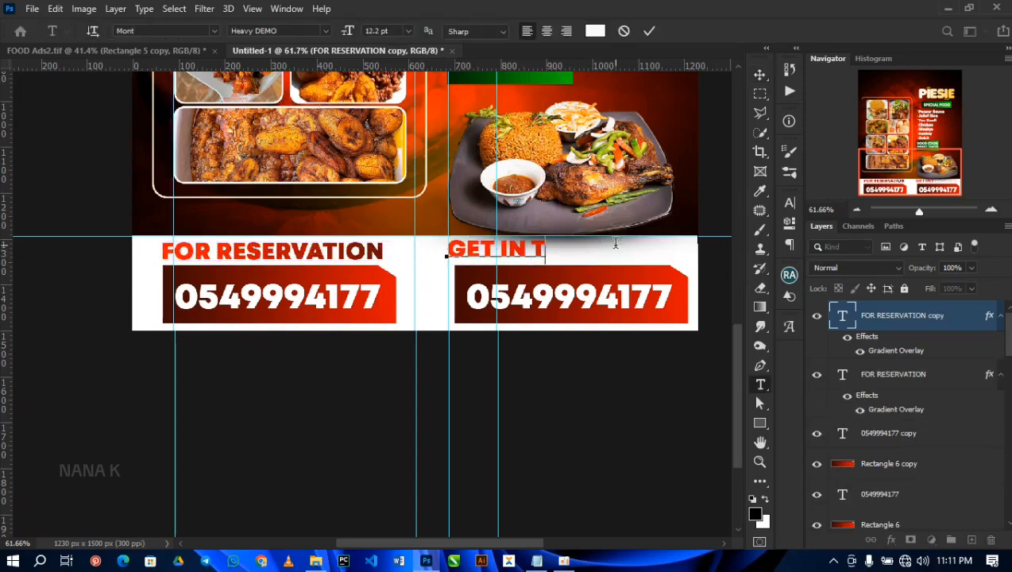
click(649, 30)
key(v)
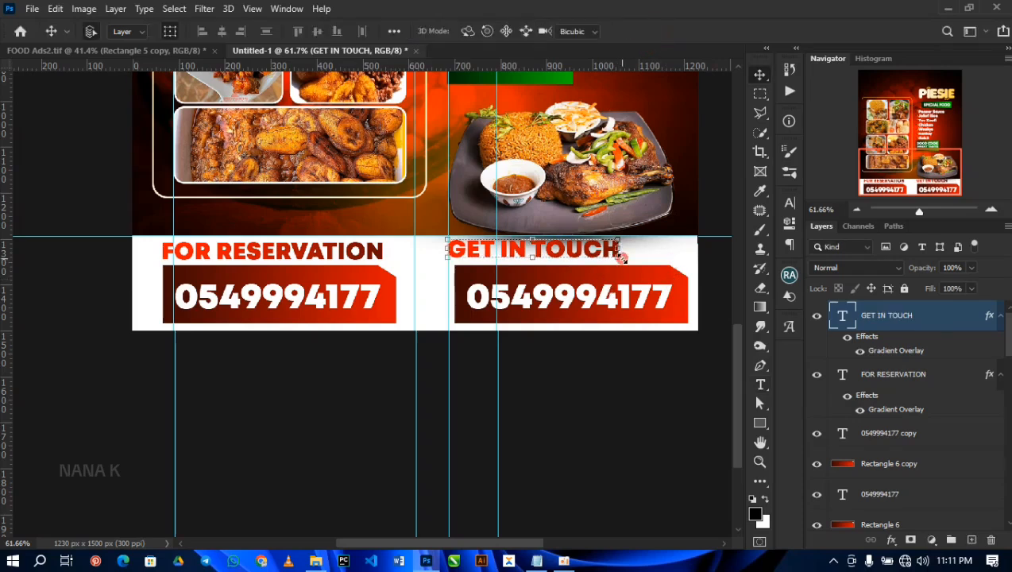
Step: Scale down the GET IN TOUCH text and reposition it above the second phone box
click(622, 261)
mouse_move(622, 260)
mouse_down()
mouse_move(602, 251)
mouse_move(636, 261)
mouse_move(615, 250)
mouse_up()
key(Return)
Step: Copy the Facebook, Instagram and TikTok icons from FOOD Ads2.tif onto the second red box in Untitled-1
click(169, 51)
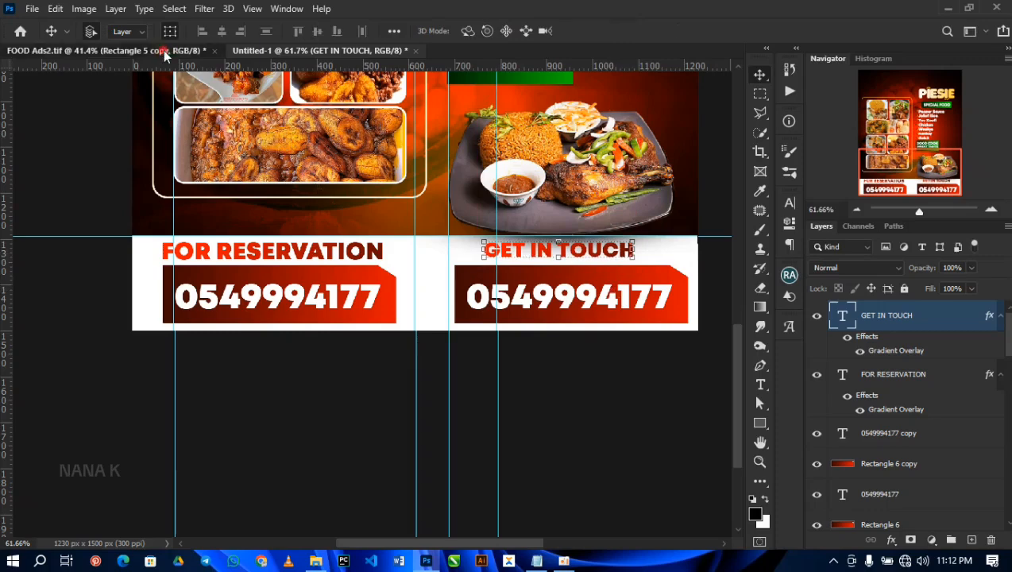
click(896, 424)
shift+click(896, 484)
click(444, 501)
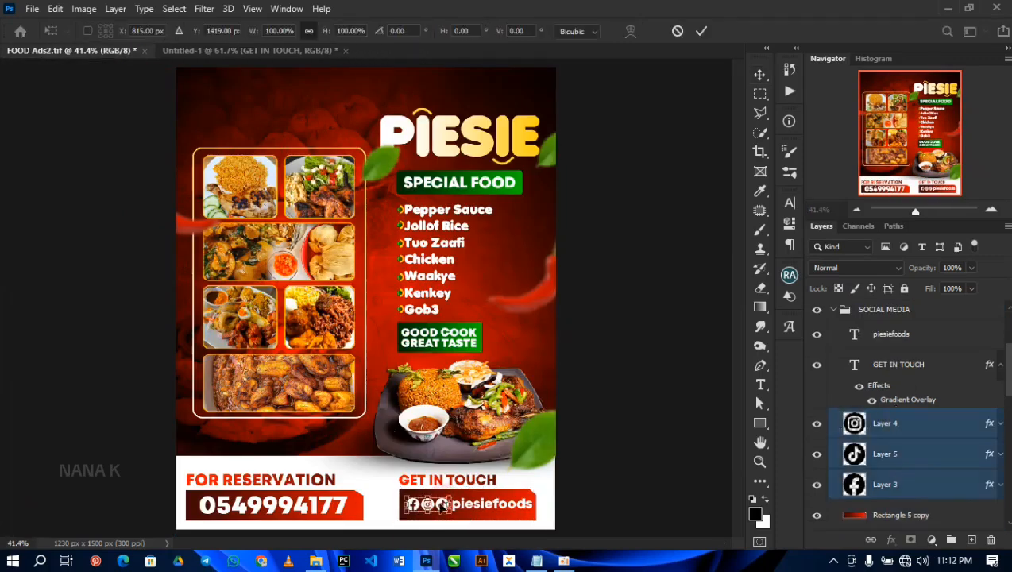
key(Escape)
scroll(444, 502, up, 3)
drag(443, 514, 525, 509)
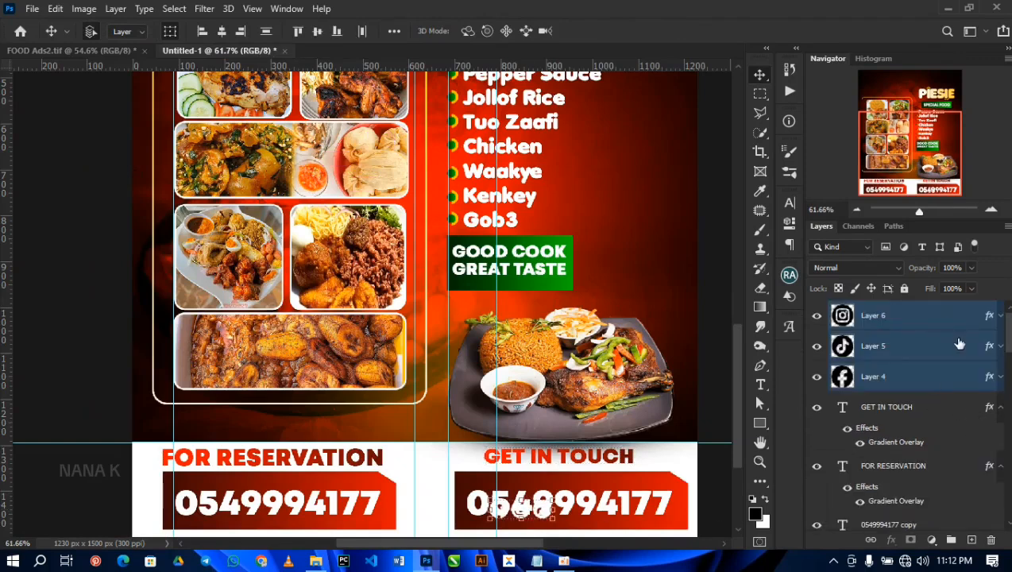
Step: Delete the duplicated phone number text from the second red box
click(999, 316)
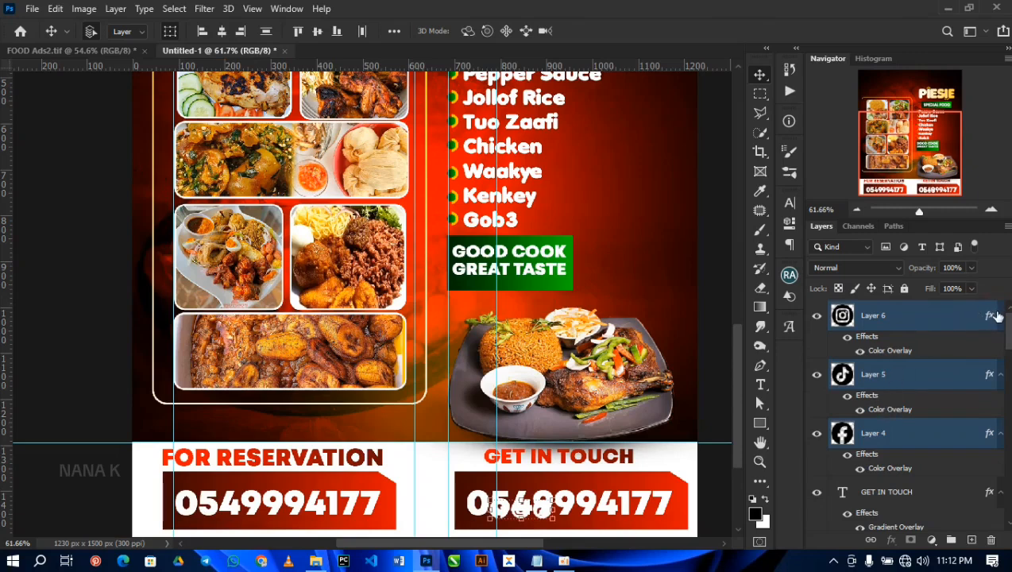
click(998, 316)
click(608, 509)
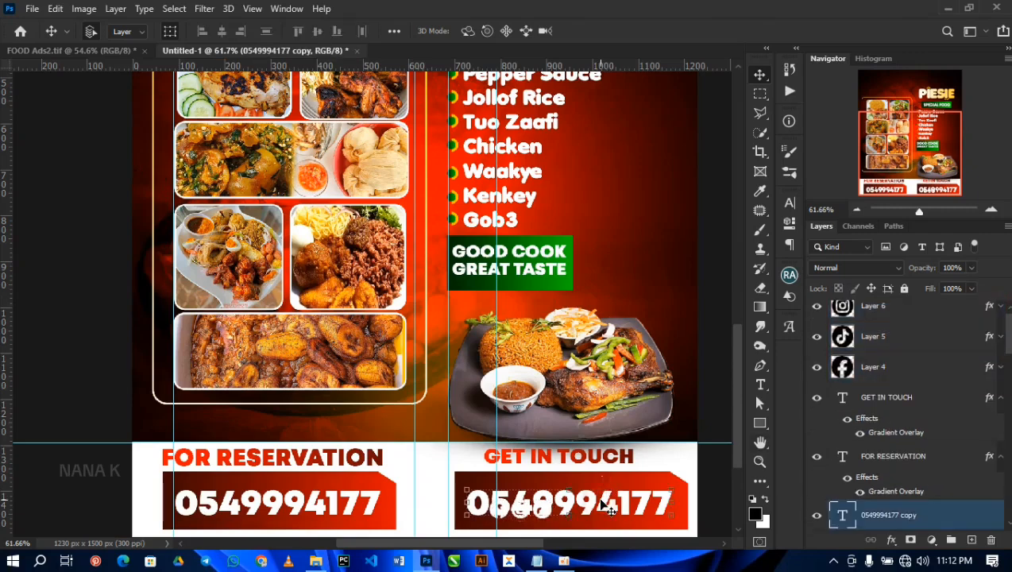
key(Delete)
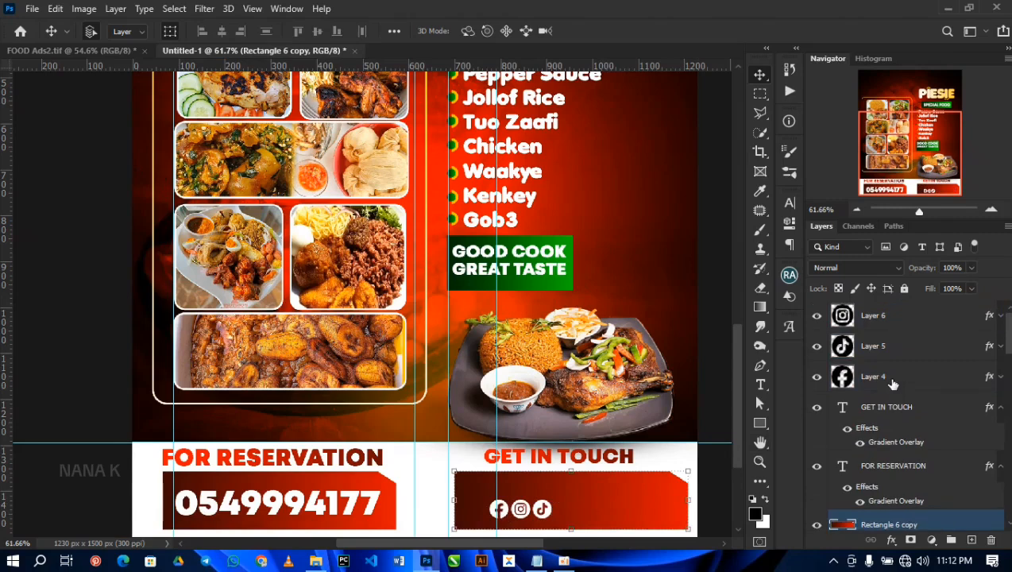
Step: Move the three social media icons together up and toward the left end of the second red box
click(896, 316)
ctrl+click(890, 376)
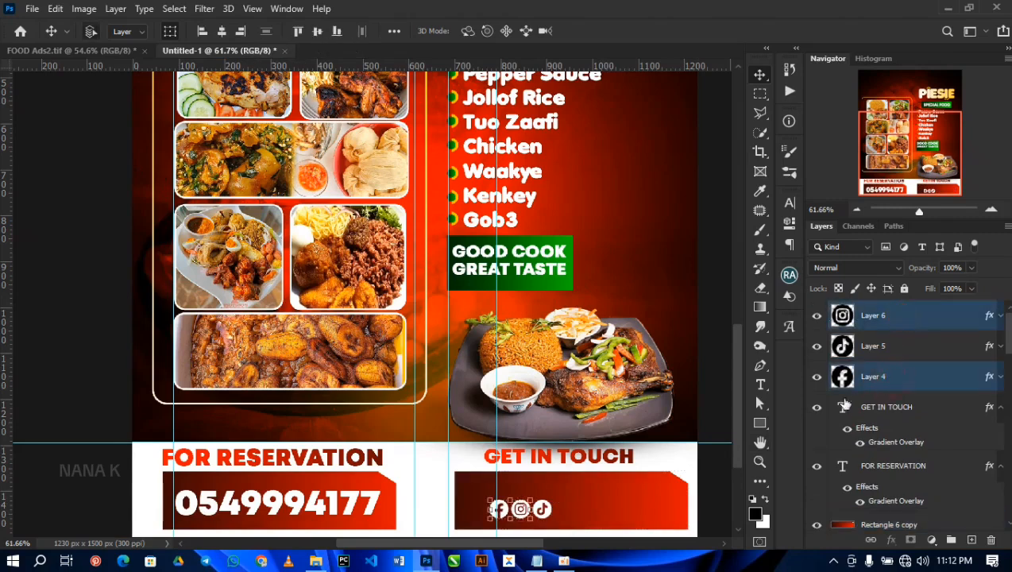
ctrl+click(891, 346)
key(Up)
key(Up)
key(Up)
key(Up)
key(Up)
key(Up)
key(Up)
key(Up)
key(Up)
key(Left)
key(Left)
key(Left)
key(Left)
key(Left)
key(Left)
key(Left)
key(Left)
key(Left)
key(Left)
key(Left)
key(Left)
key(Left)
key(Left)
key(Left)
key(Left)
key(Left)
key(Left)
key(Left)
key(Left)
key(Left)
key(Left)
key(Left)
key(Up)
key(Up)
key(Up)
key(Up)
key(Up)
key(Up)
key(Left)
key(Left)
key(Left)
key(Left)
key(Left)
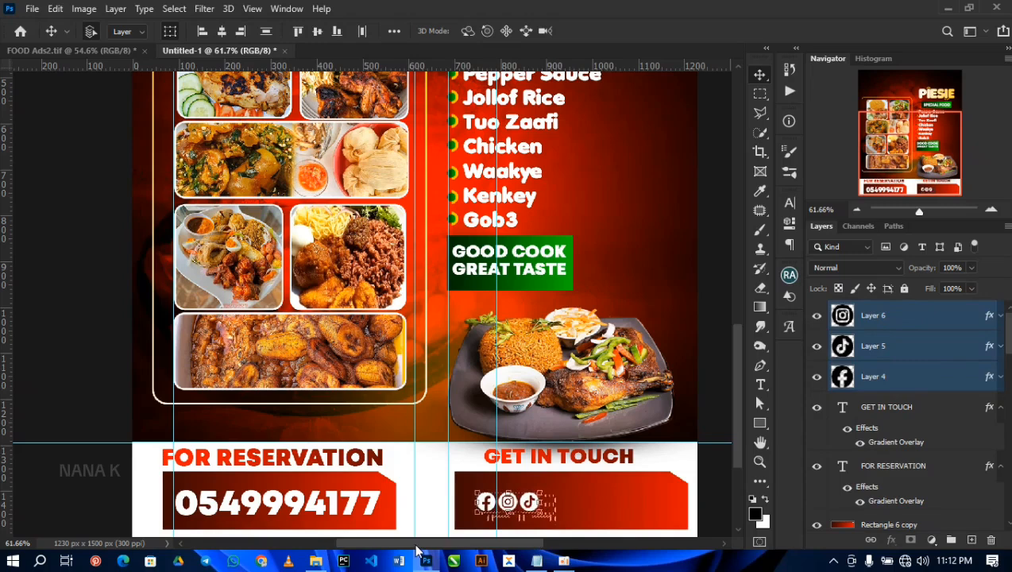
Step: Add the text piesiefoods beside the social media icons in the second red box
key(t)
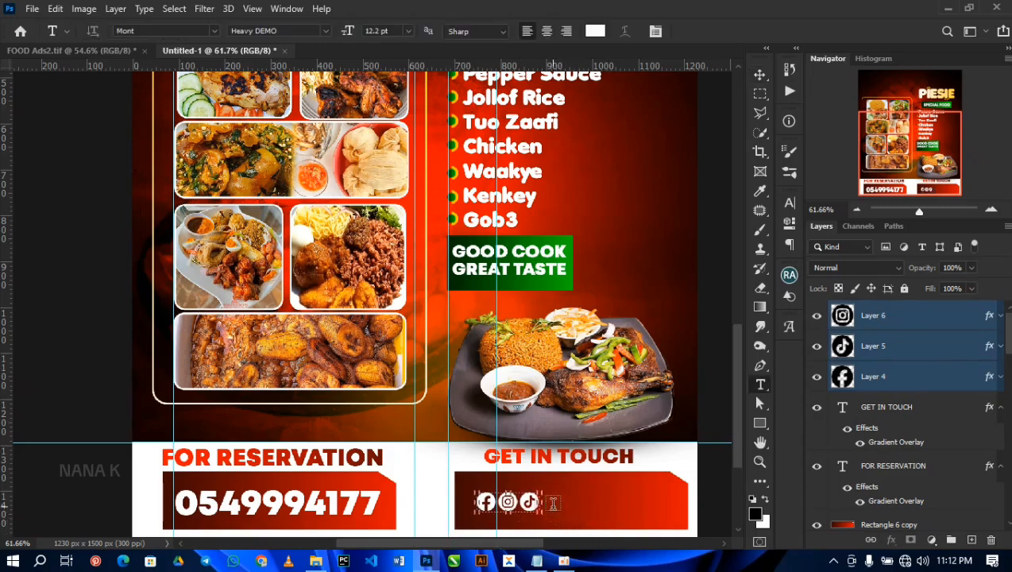
click(553, 504)
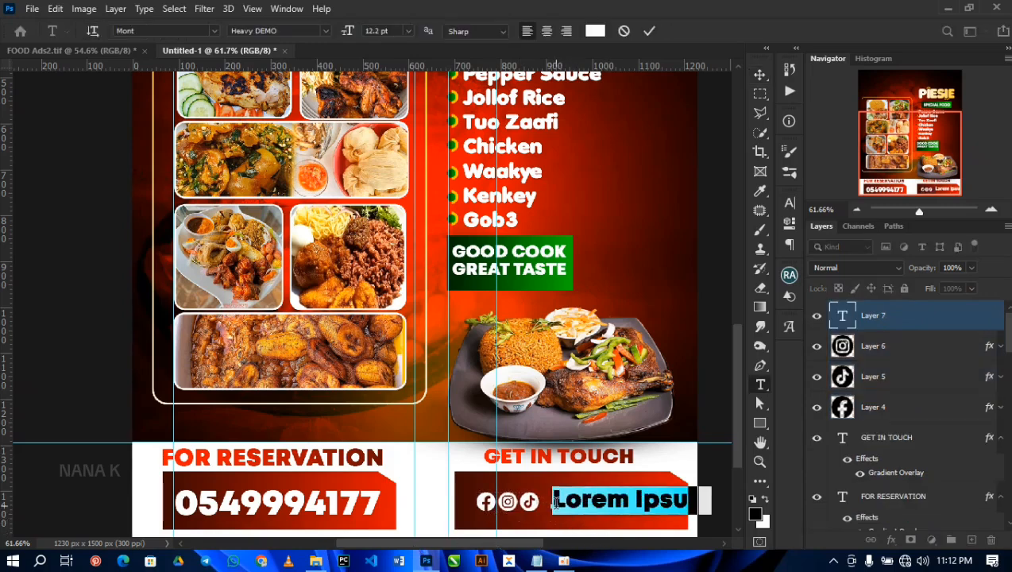
text(pies)
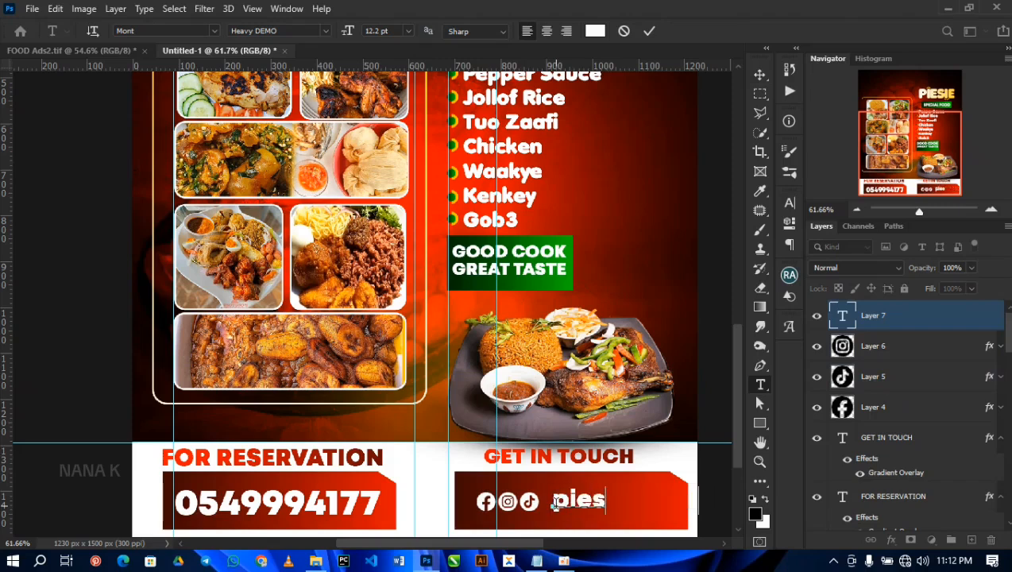
text(iefood)
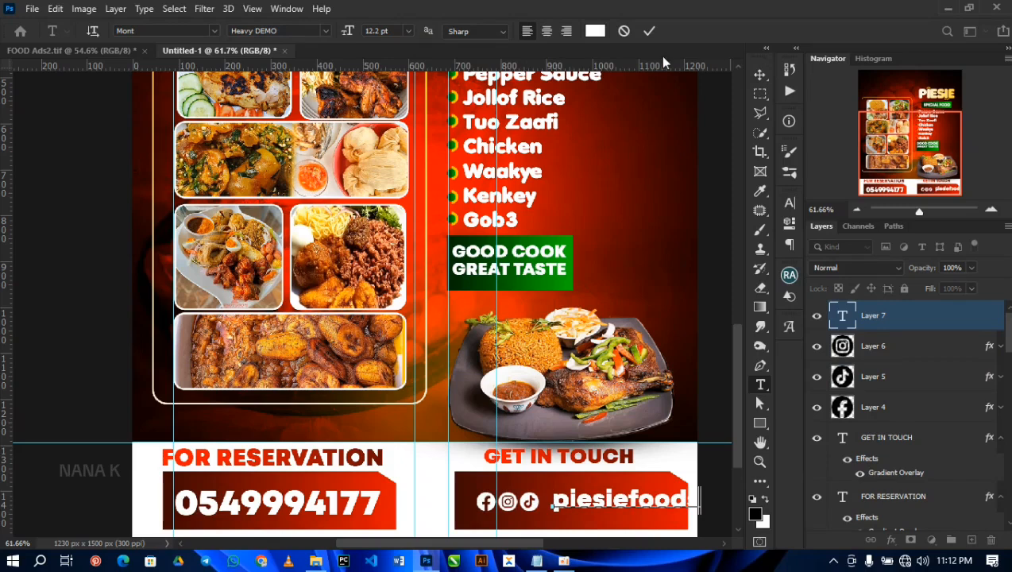
click(649, 32)
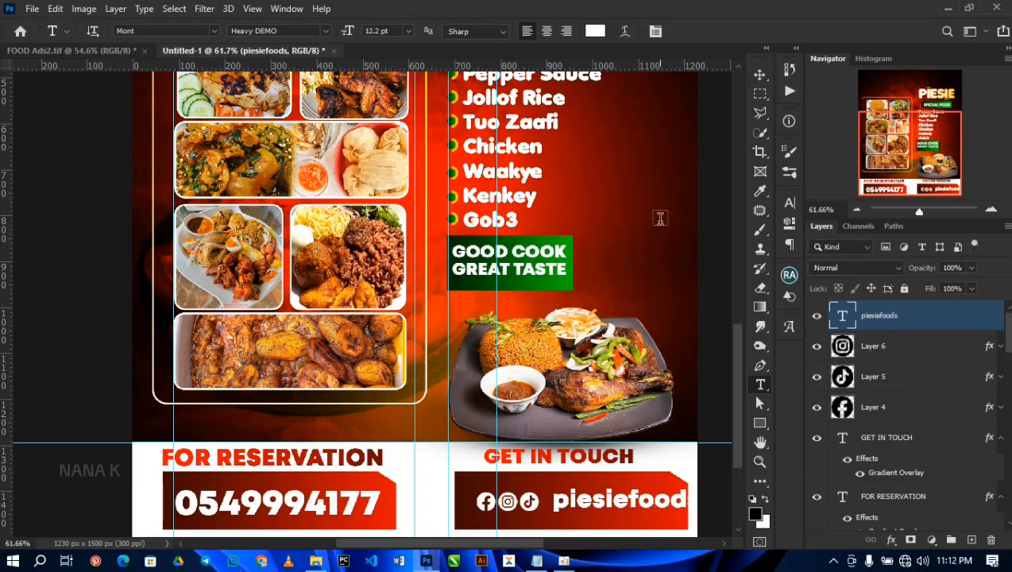
Step: Scale the piesiefoods text to 92.97% and shift it left to sit beside the icons inside the red box
click(760, 74)
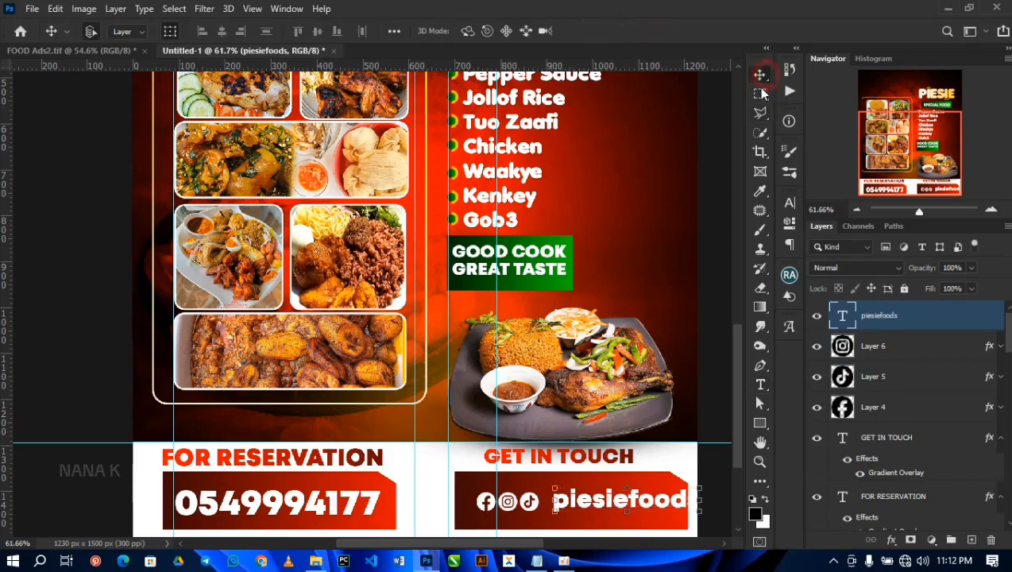
key(shift+Left)
key(shift+Left)
key(shift+Left)
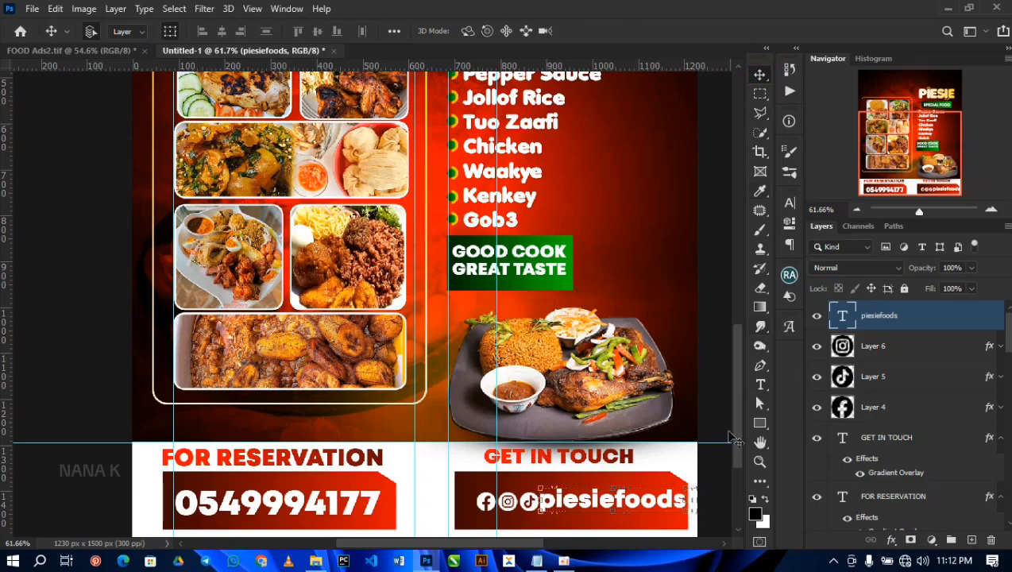
drag(691, 485, 677, 490)
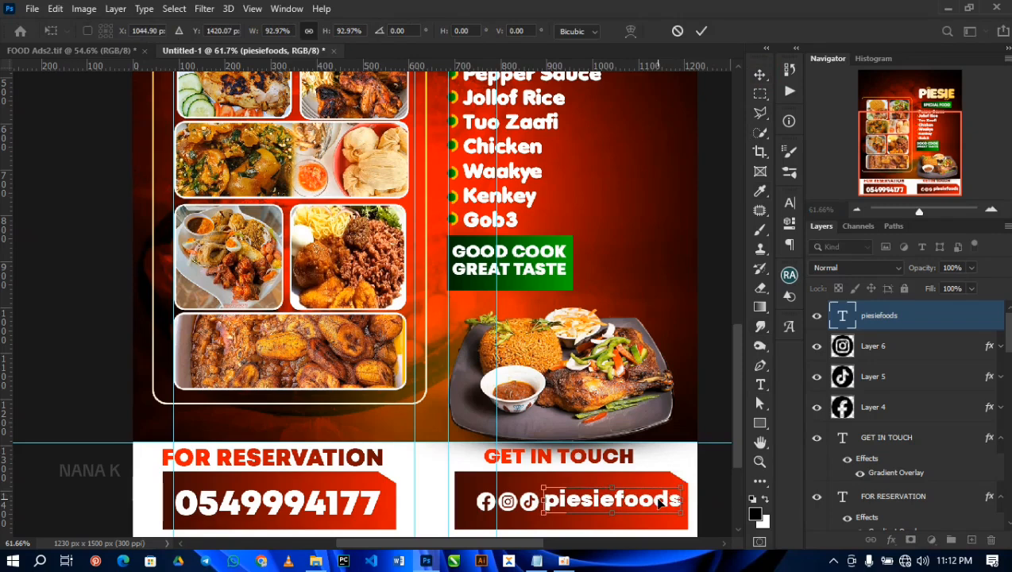
key(Return)
key(Left)
key(Left)
key(Left)
key(Left)
key(Left)
key(Left)
key(Left)
key(Left)
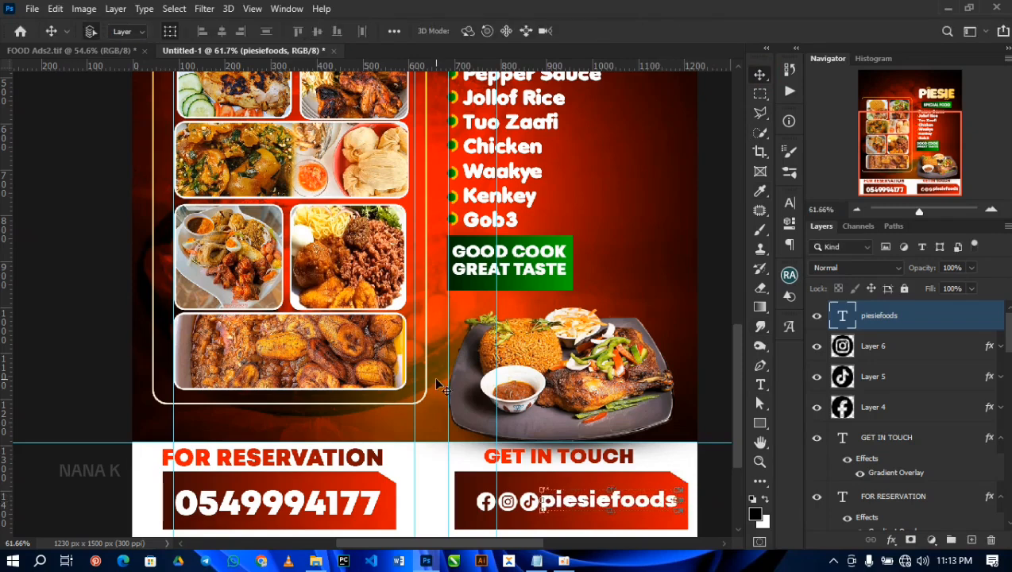
Step: Place the leaf, vibrant and pngegg chili images from the RESOURCE folder into the flyer
click(426, 561)
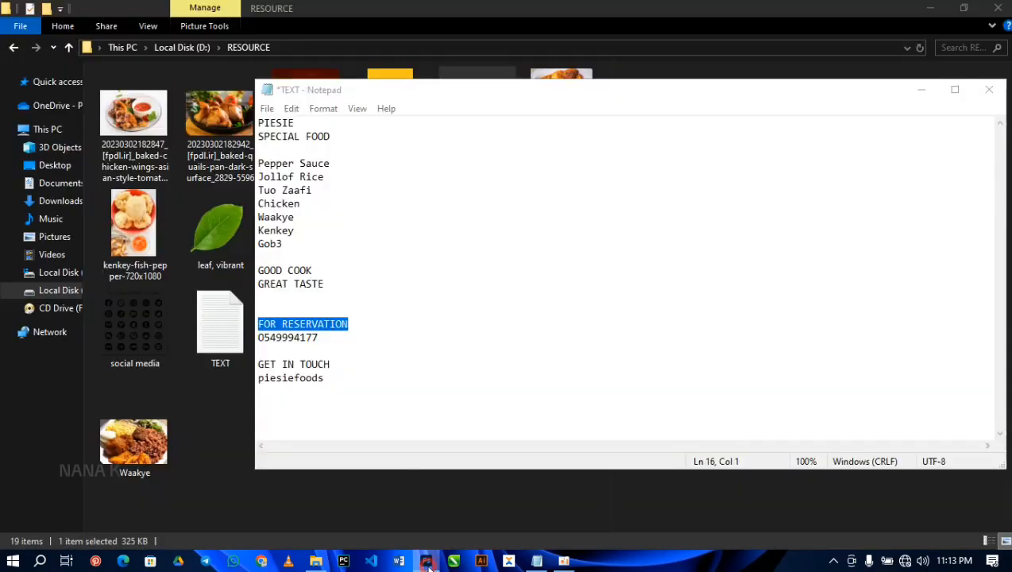
click(316, 561)
ctrl+click(218, 229)
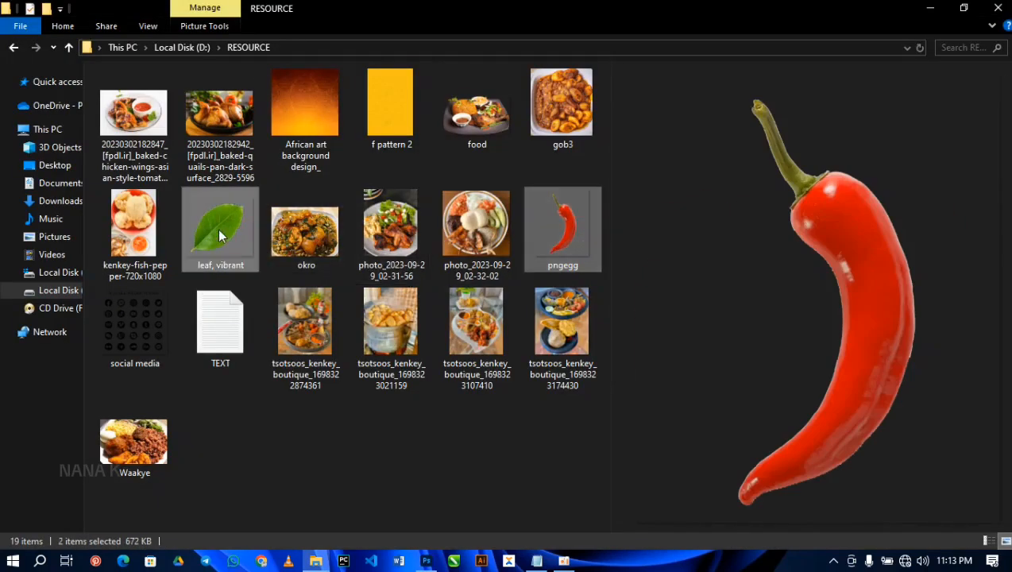
drag(216, 227, 408, 299)
scroll(410, 302, up, 2)
scroll(410, 303, down, 4)
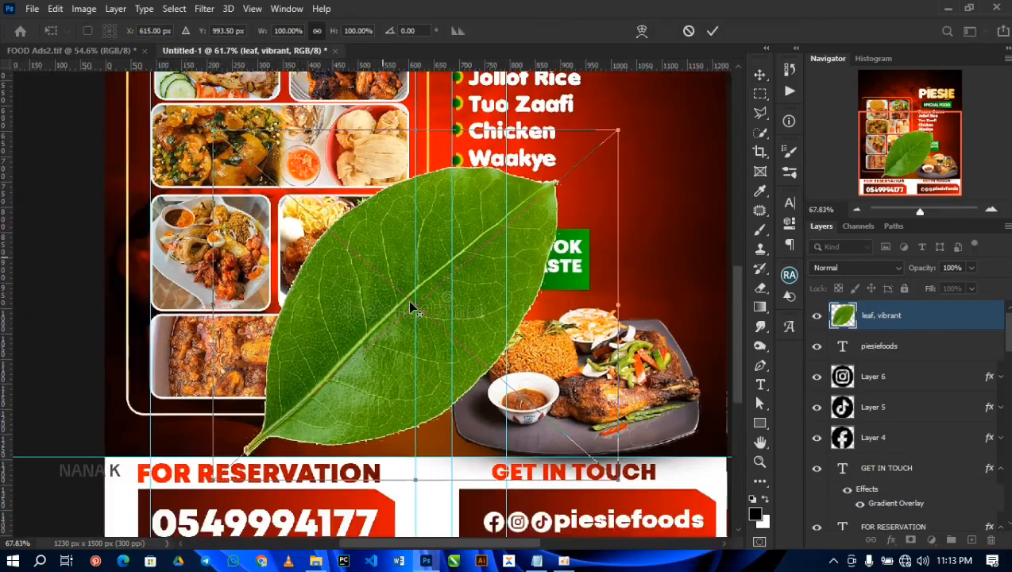
scroll(409, 302, down, 5)
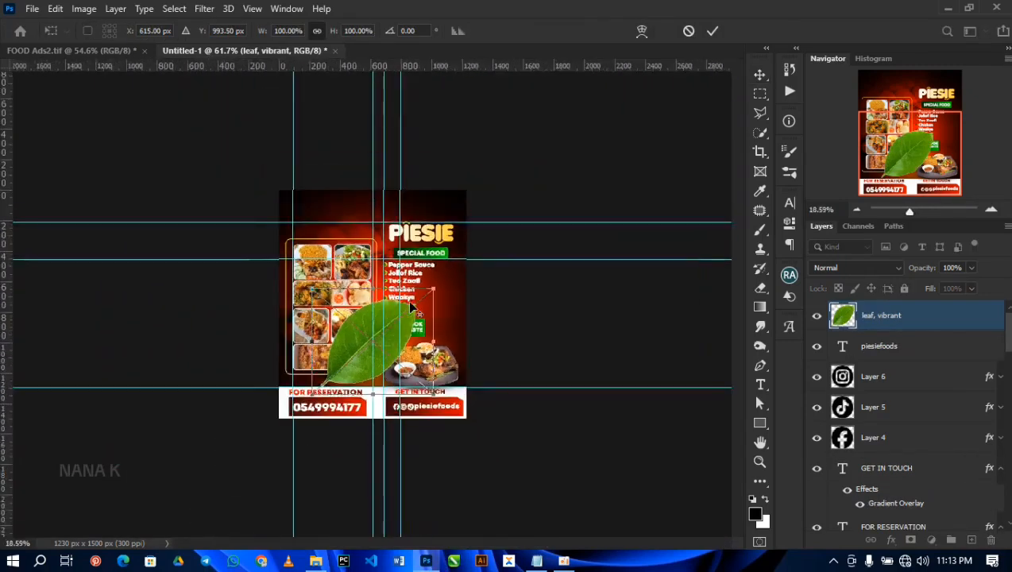
scroll(409, 310, up, 2)
scroll(409, 312, up, 4)
key(Return)
key(Return)
key(Return)
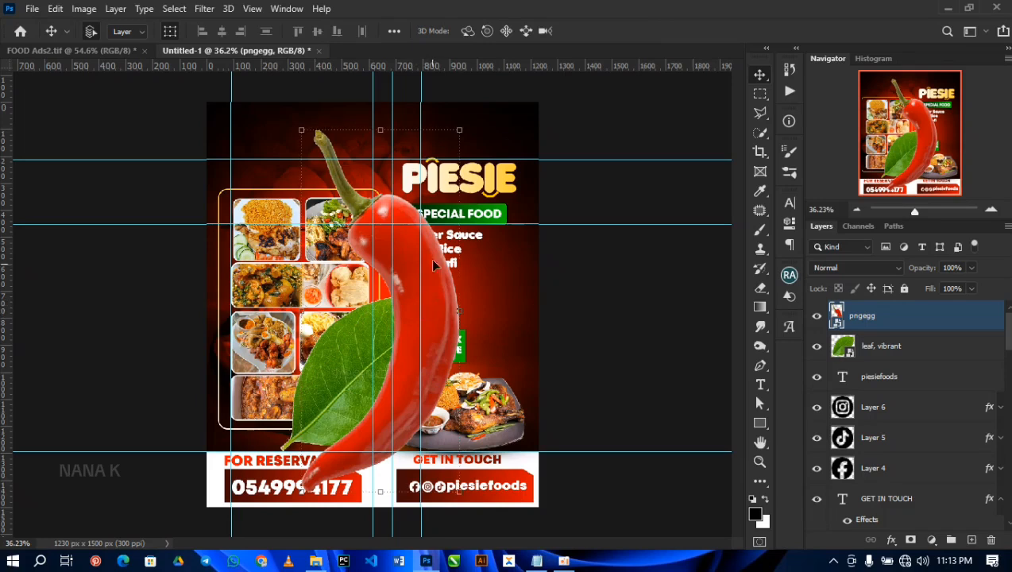
Step: Scale the chili to about 8.46%, rotate it 42.74° and position it at the flyer's right edge beside the dish list
key(ctrl+t)
drag(532, 98, 520, 278)
drag(406, 302, 593, 270)
drag(532, 292, 542, 276)
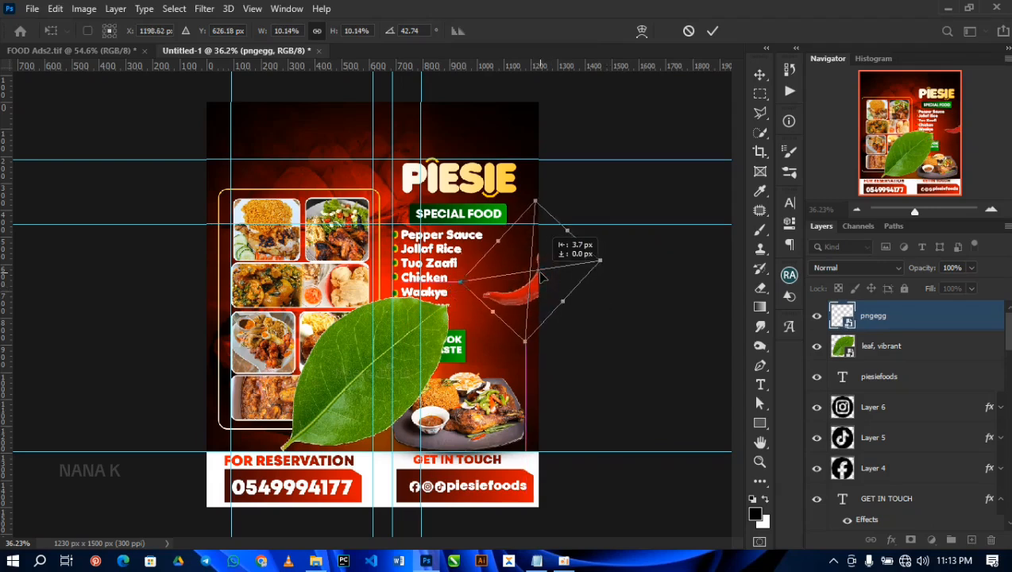
drag(597, 261, 538, 274)
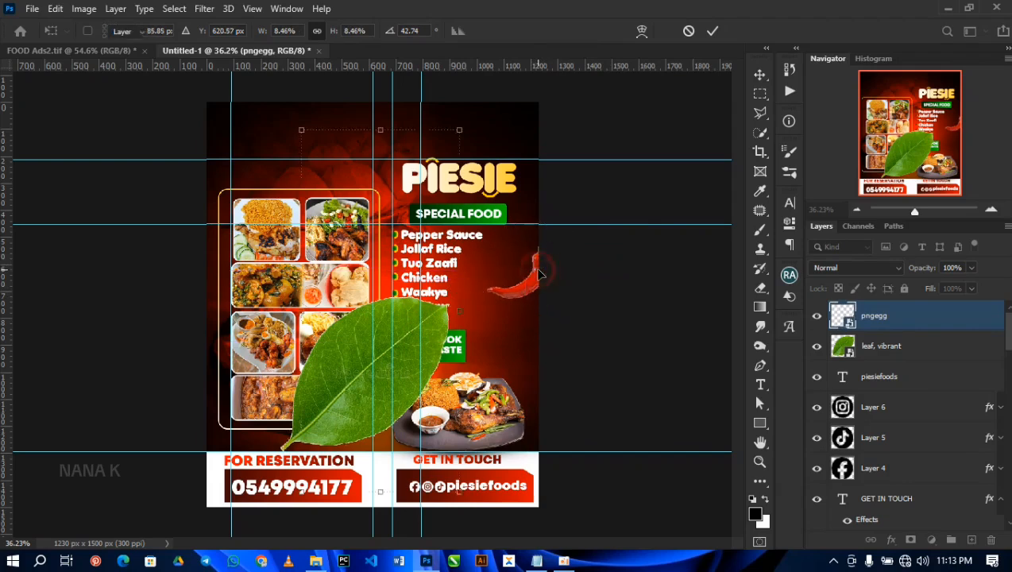
key(Return)
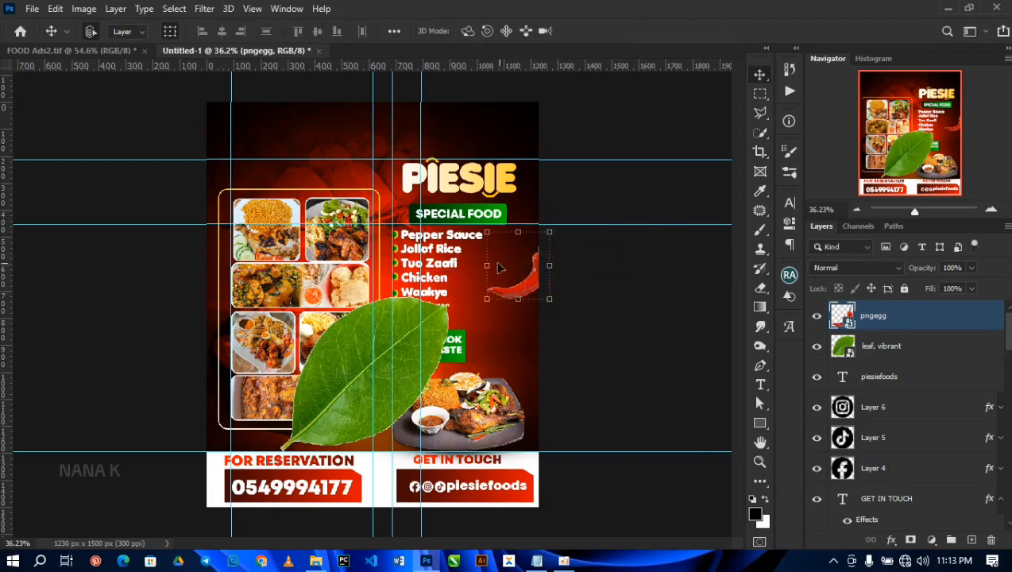
Step: Apply a Gaussian Blur with a 6.6-pixel radius to the chili beside the dish list
click(205, 9)
mouse_move(305, 181)
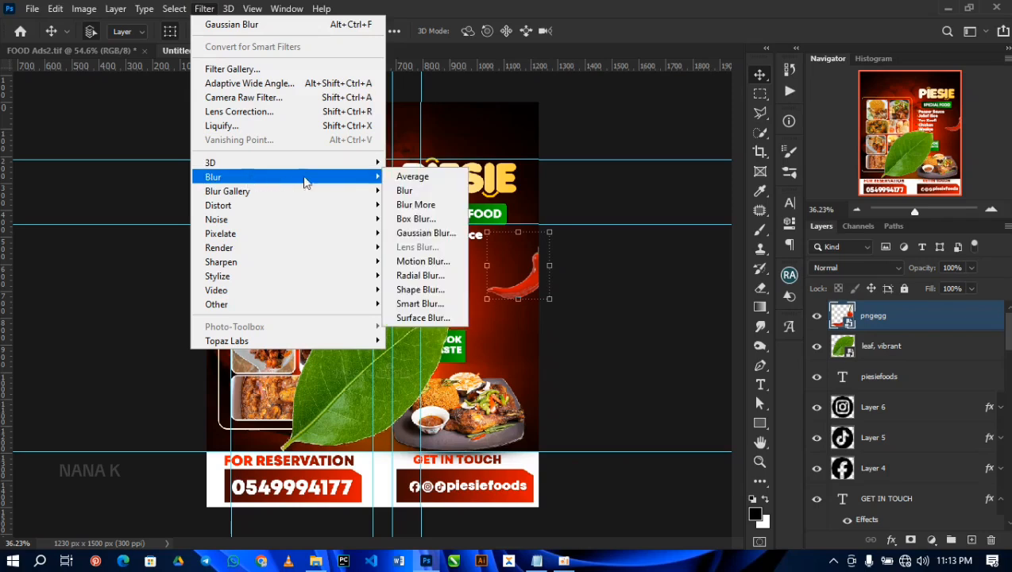
click(401, 230)
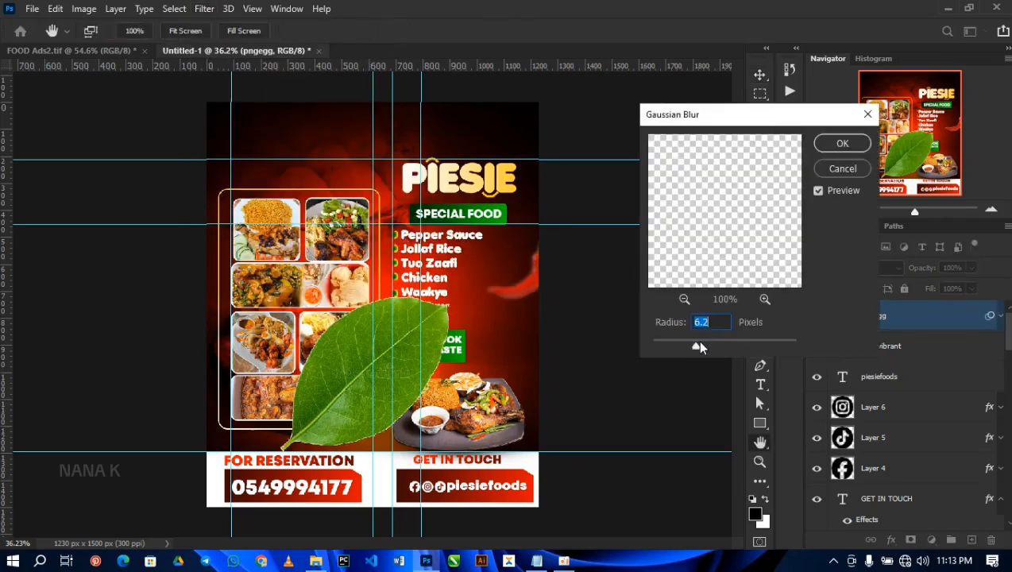
click(838, 145)
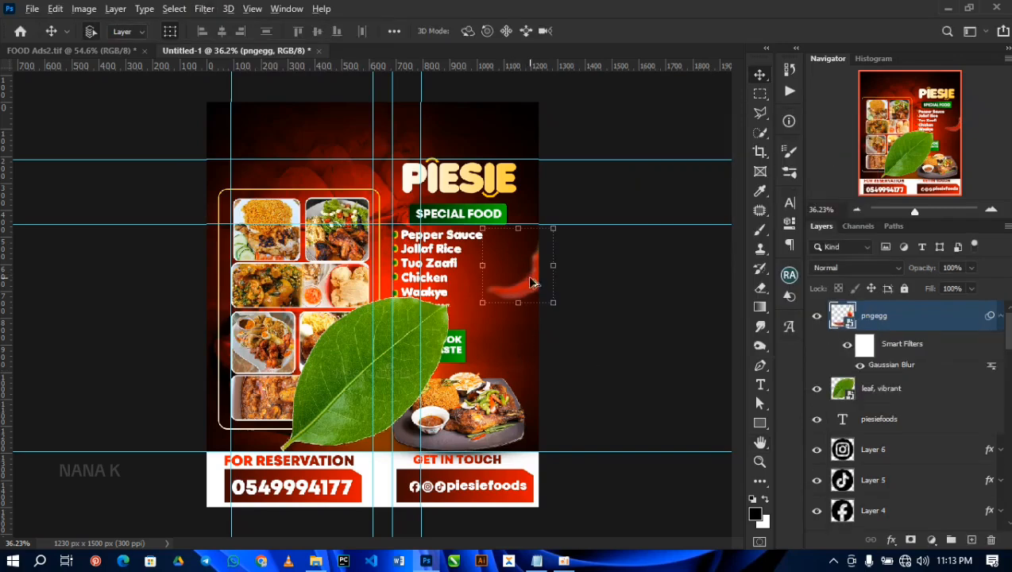
Step: Duplicate the blurred chili onto the flyer's left edge, flip the copy horizontally and shift it partly off the canvas
drag(532, 282, 243, 248)
key(ctrl+t)
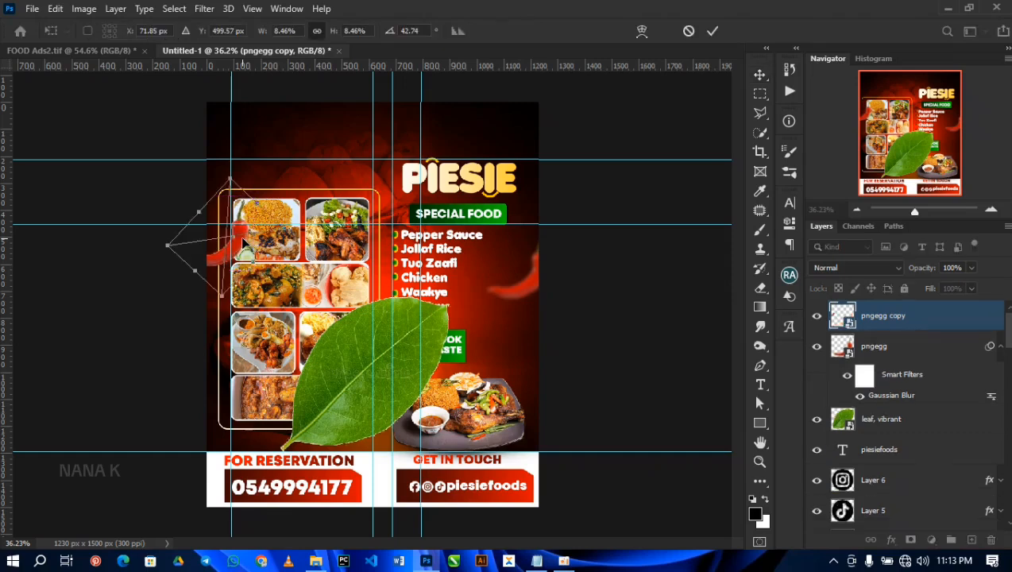
right_click(236, 232)
click(270, 470)
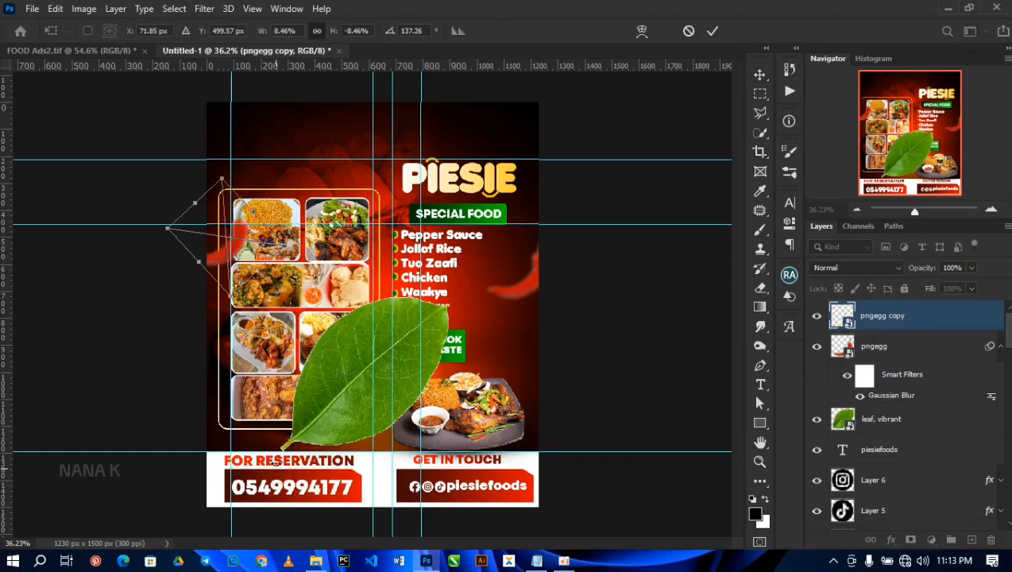
drag(213, 244, 186, 245)
key(Return)
Step: Scale the leaf to about 25.68% and position it over the lower-right corner of the food plate
click(364, 379)
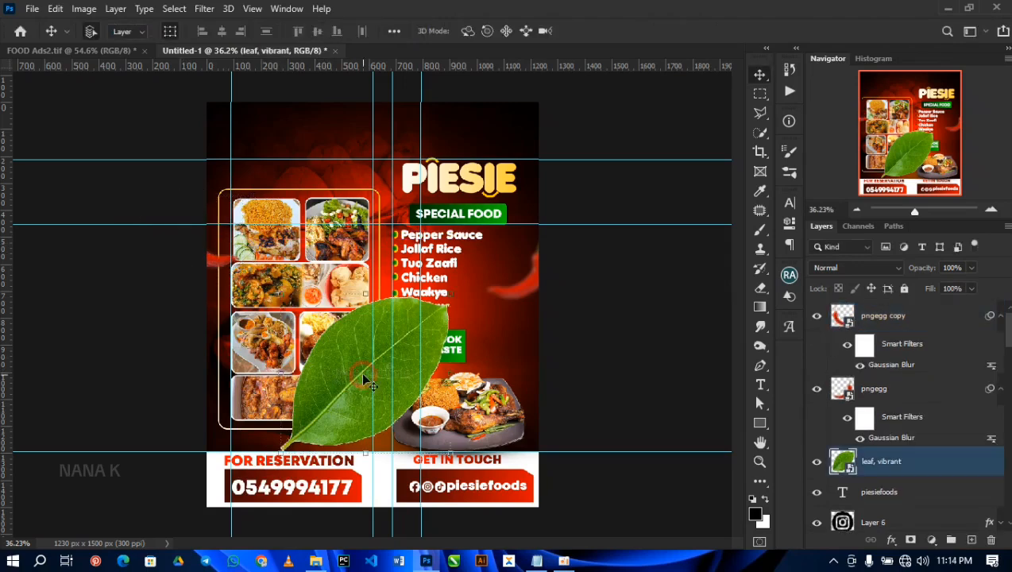
drag(359, 375, 512, 427)
drag(601, 354, 530, 439)
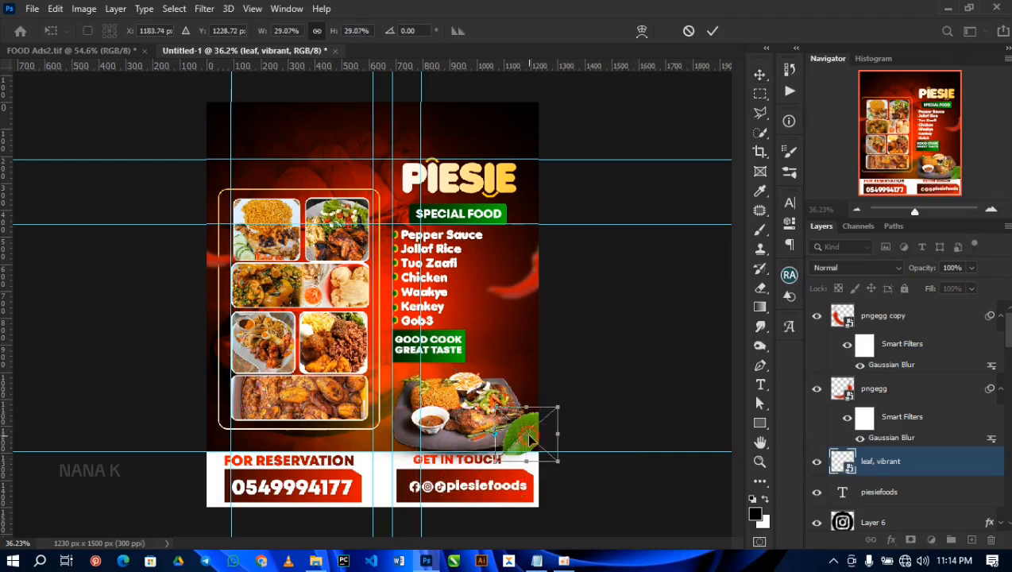
key(Return)
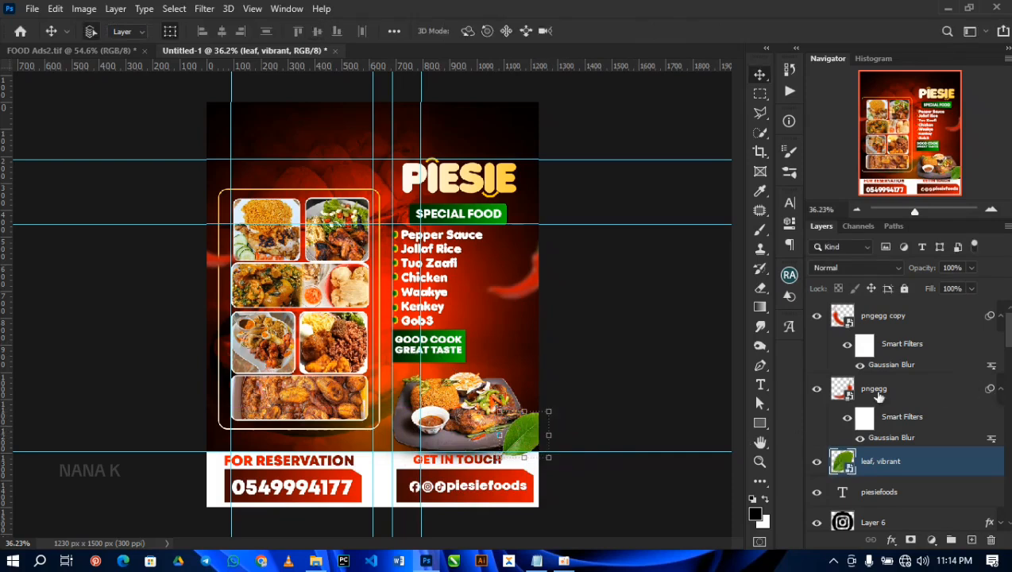
Step: Apply a Gaussian Blur with a 6.6-pixel radius to the leaf by the food plate
click(205, 9)
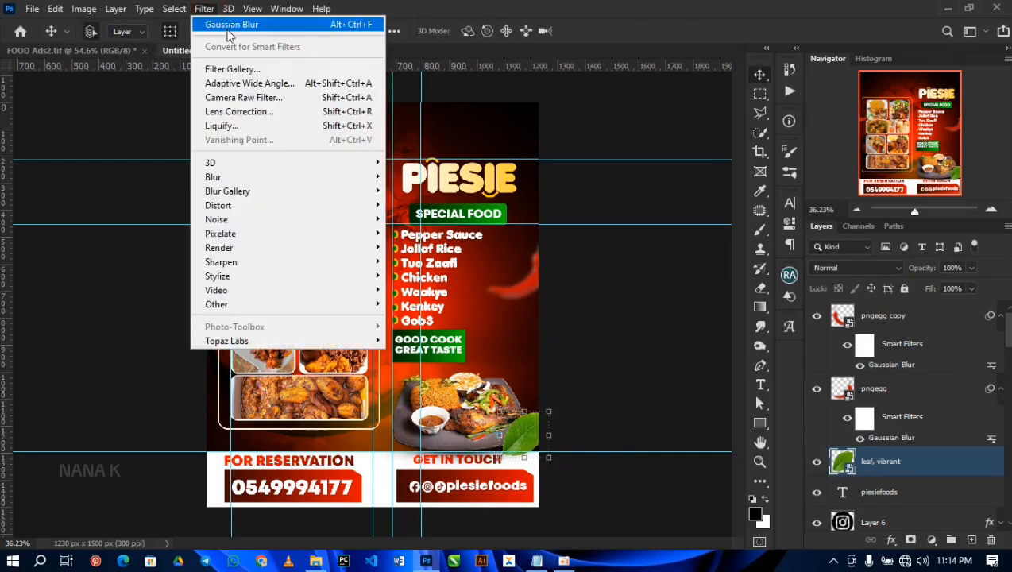
click(232, 26)
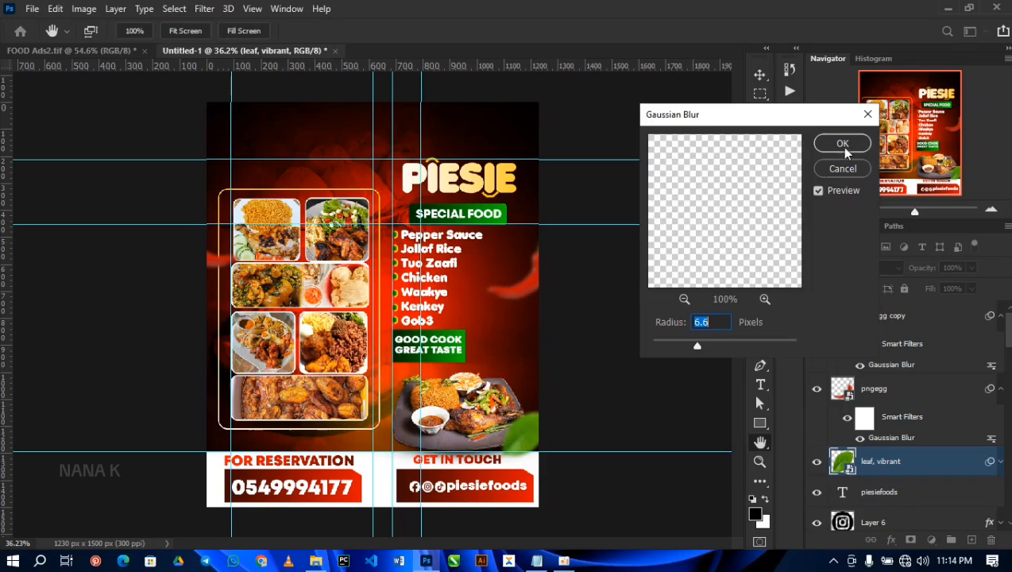
click(843, 147)
Step: Duplicate the blurred leaf and position the copy between the photo frame and the SPECIAL FOOD label, just below the PIESIE title
drag(519, 425, 413, 184)
key(ctrl+t)
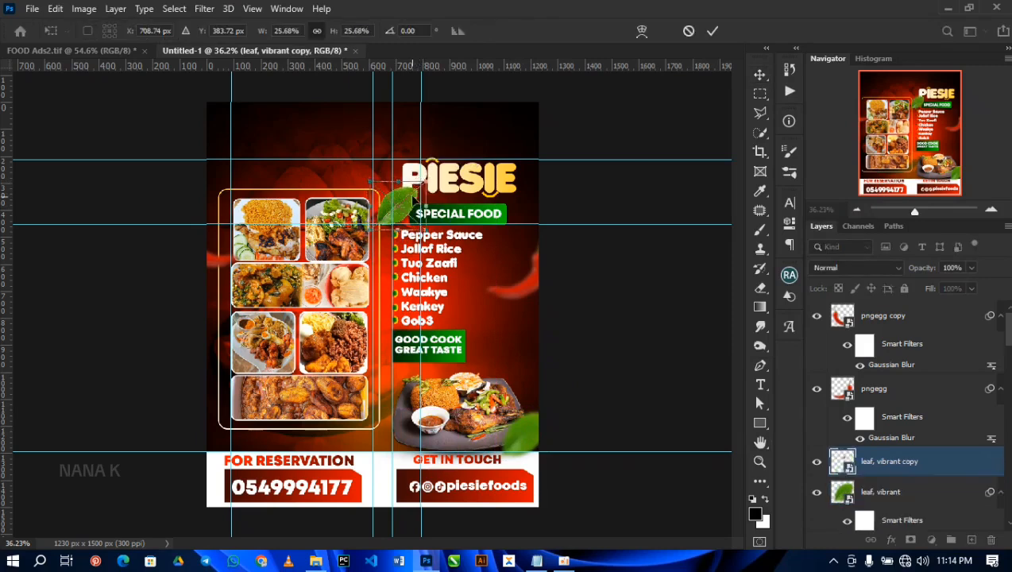
key(Return)
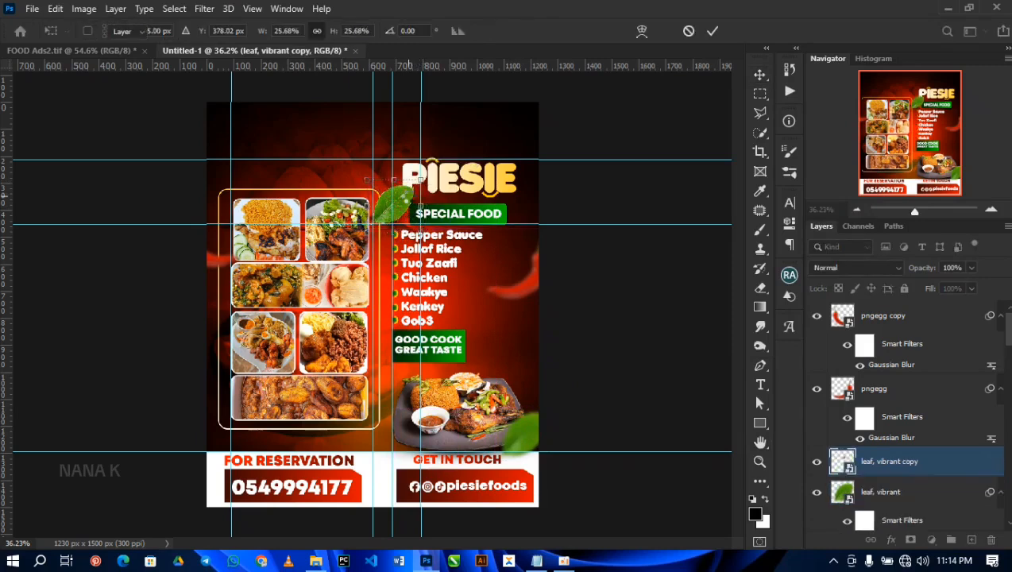
Step: Add a Hue/Saturation adjustment layer above the BACKGROUND group with Hue -32 and Saturation 13
scroll(906, 378, down, 15)
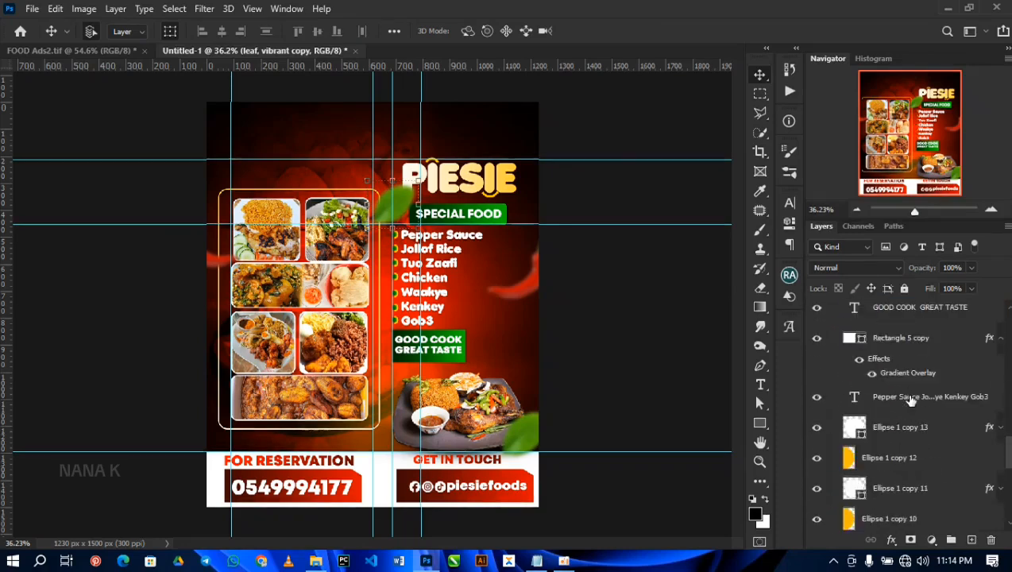
scroll(912, 399, up, 3)
scroll(911, 399, down, 2)
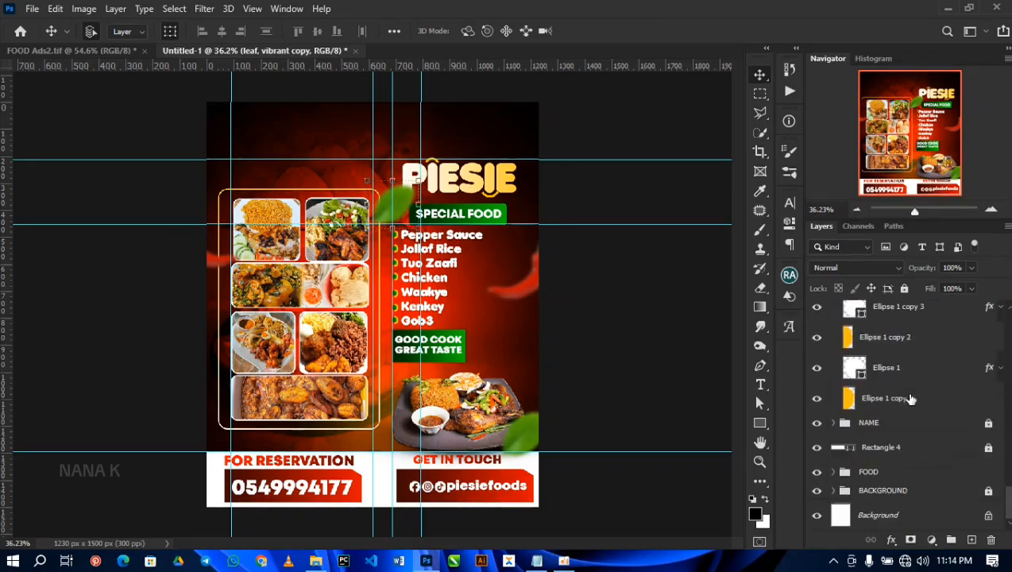
click(917, 494)
click(929, 538)
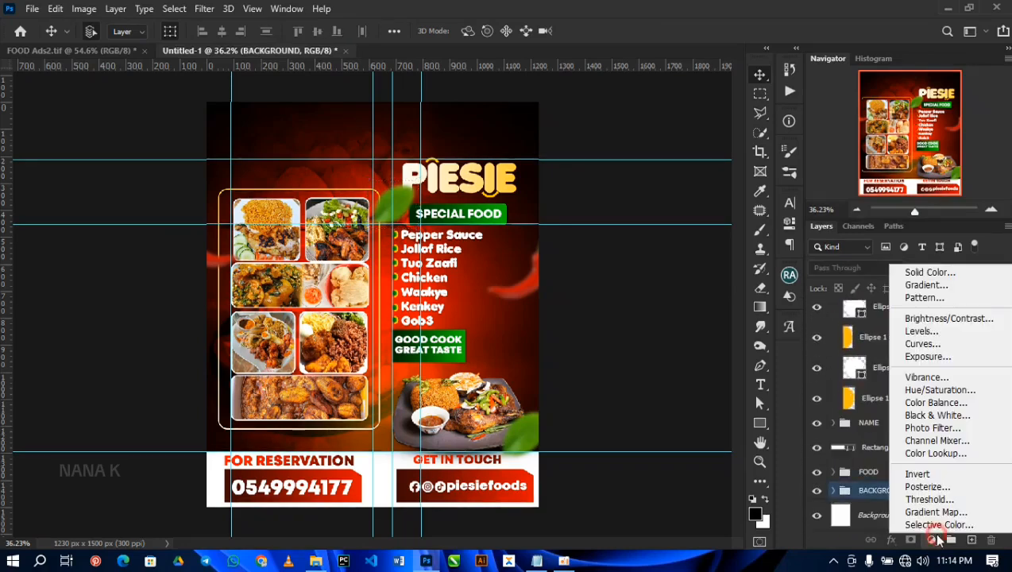
click(913, 390)
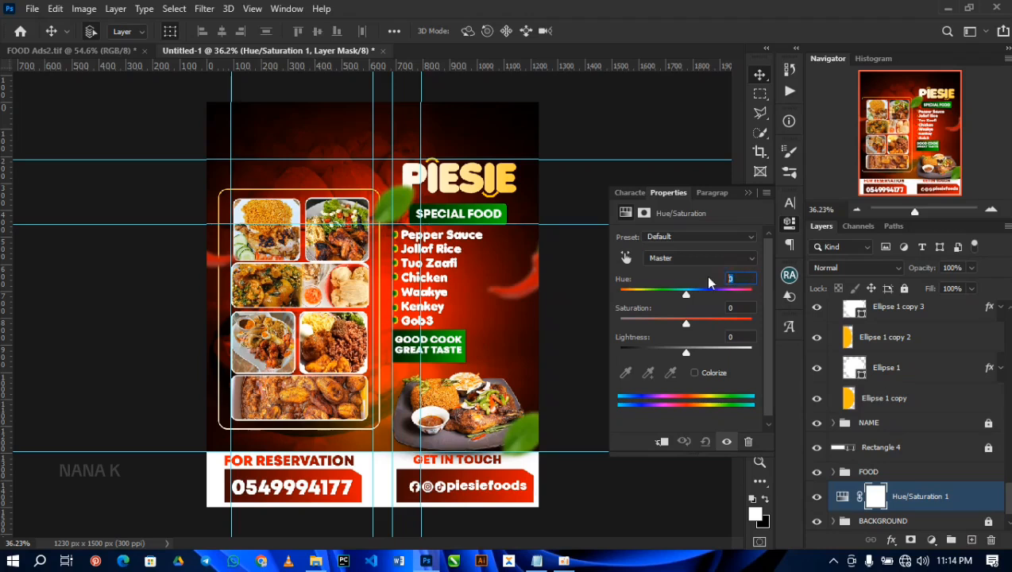
text(-32)
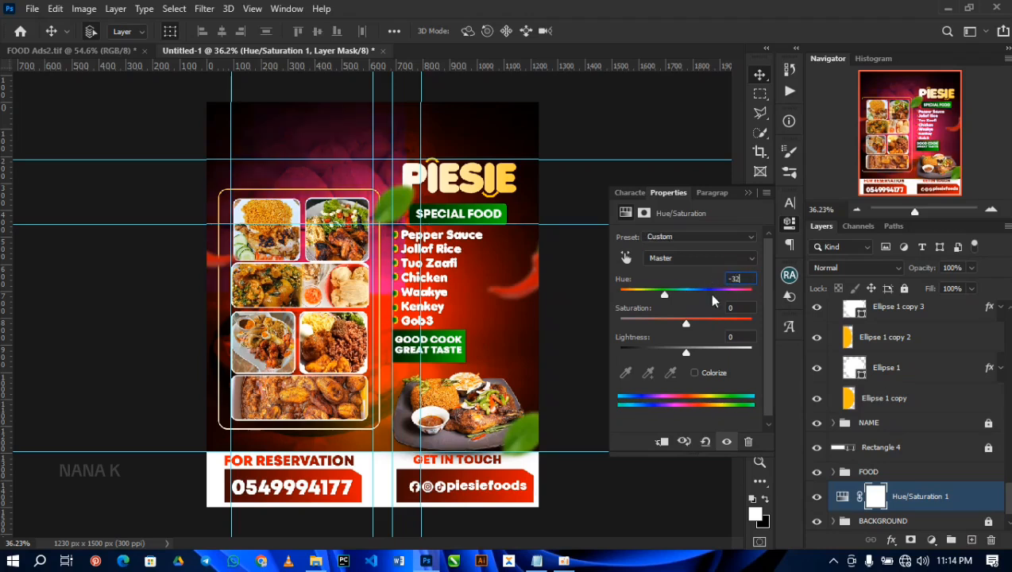
key(Tab)
text(13)
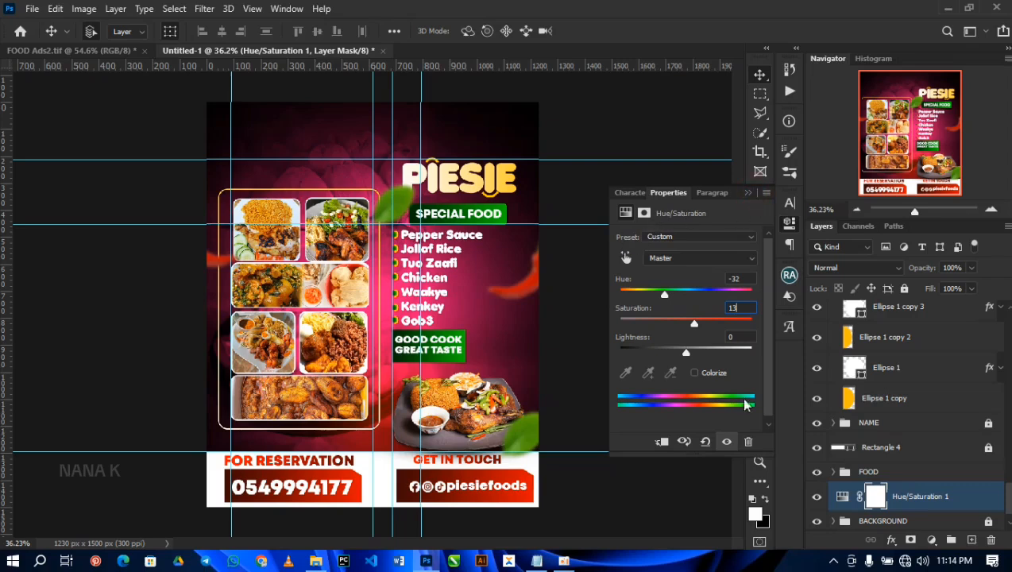
Step: Hide the Hue/Saturation adjustment layer and clear all guides from the flyer
click(817, 498)
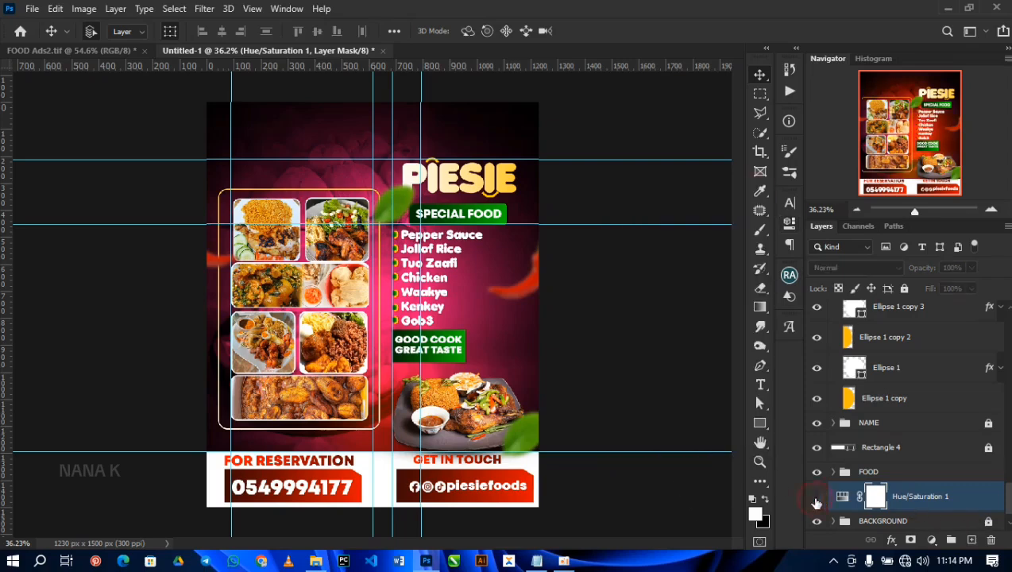
click(606, 344)
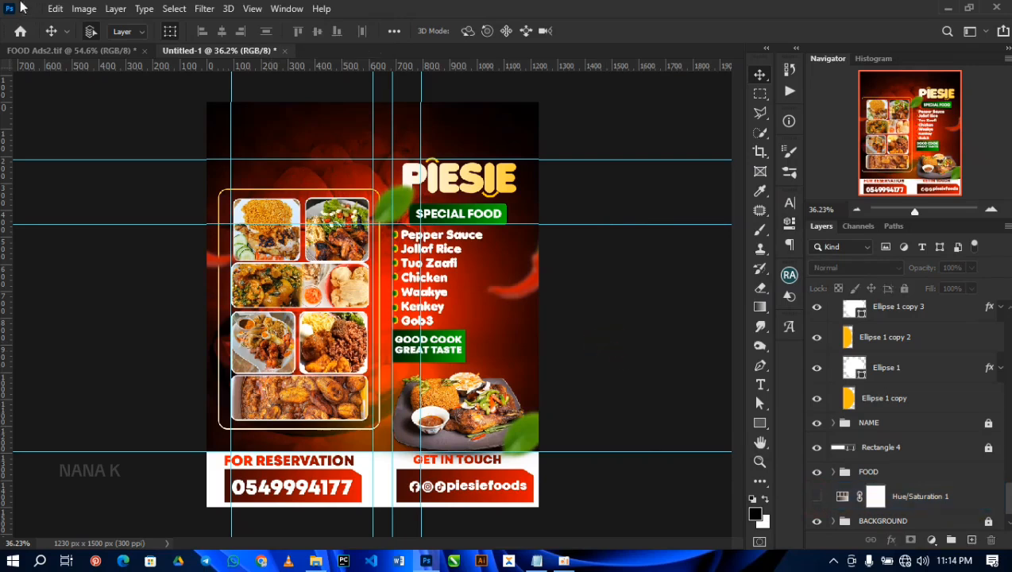
click(254, 9)
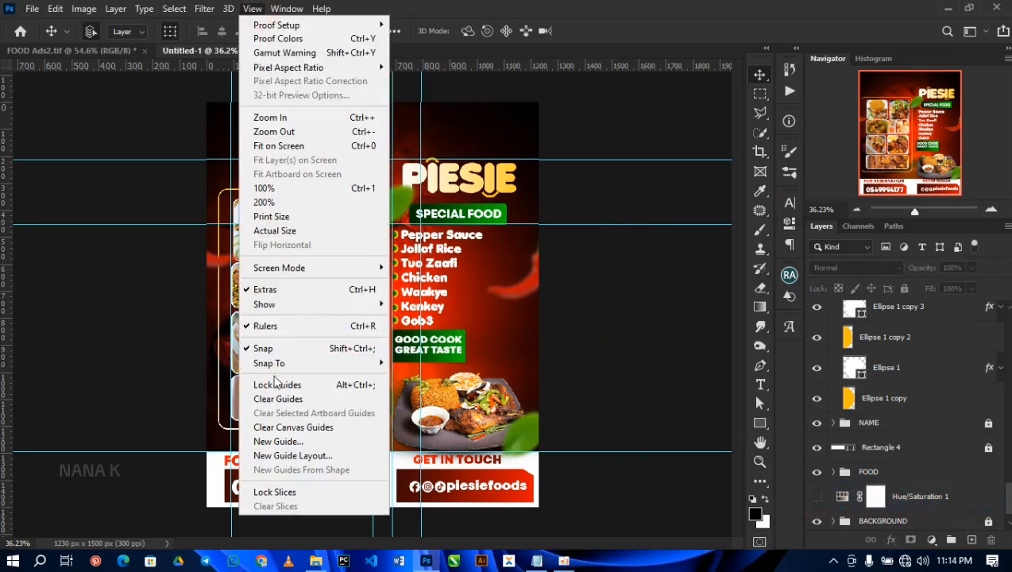
click(277, 399)
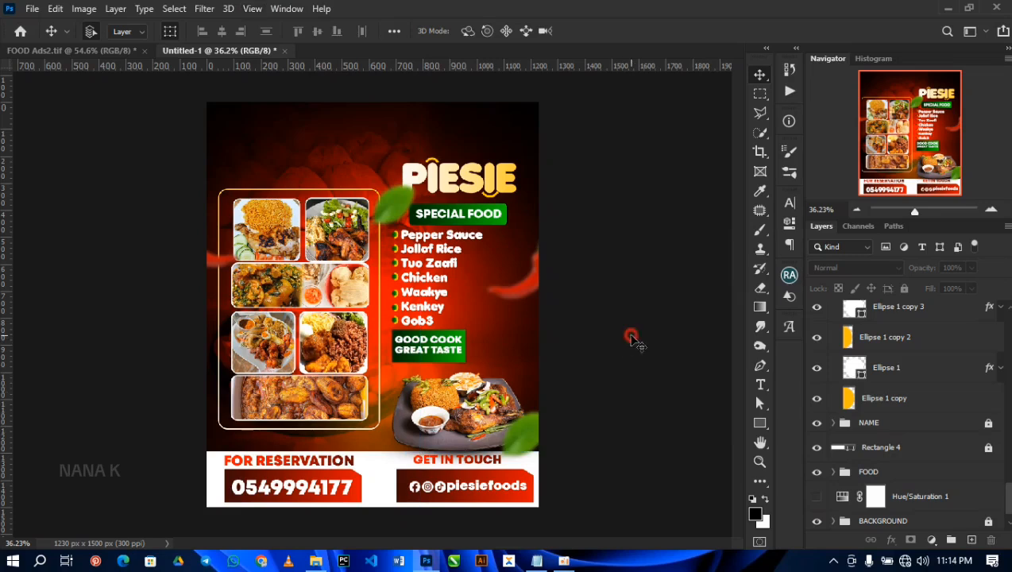
scroll(634, 340, up, 1)
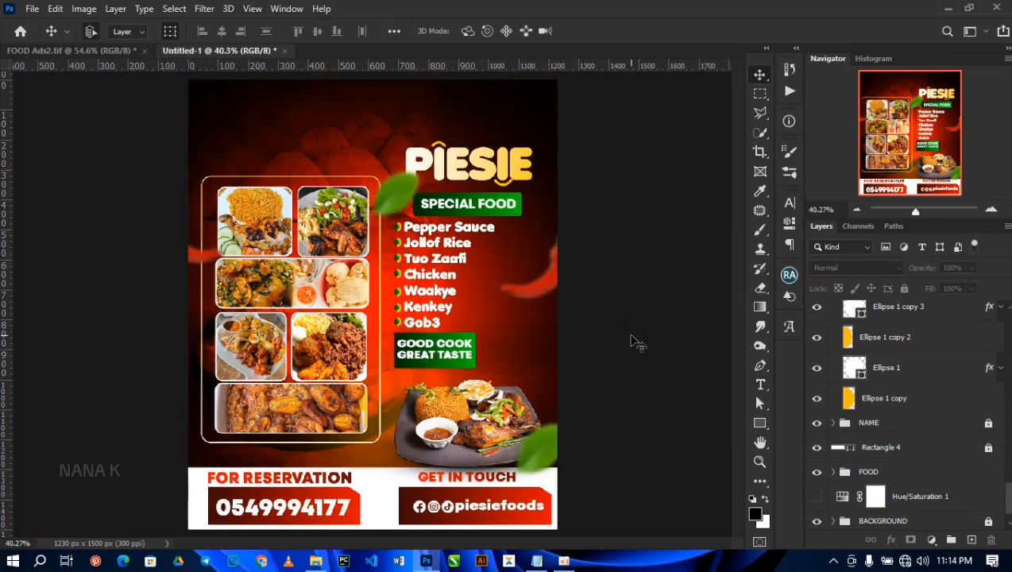